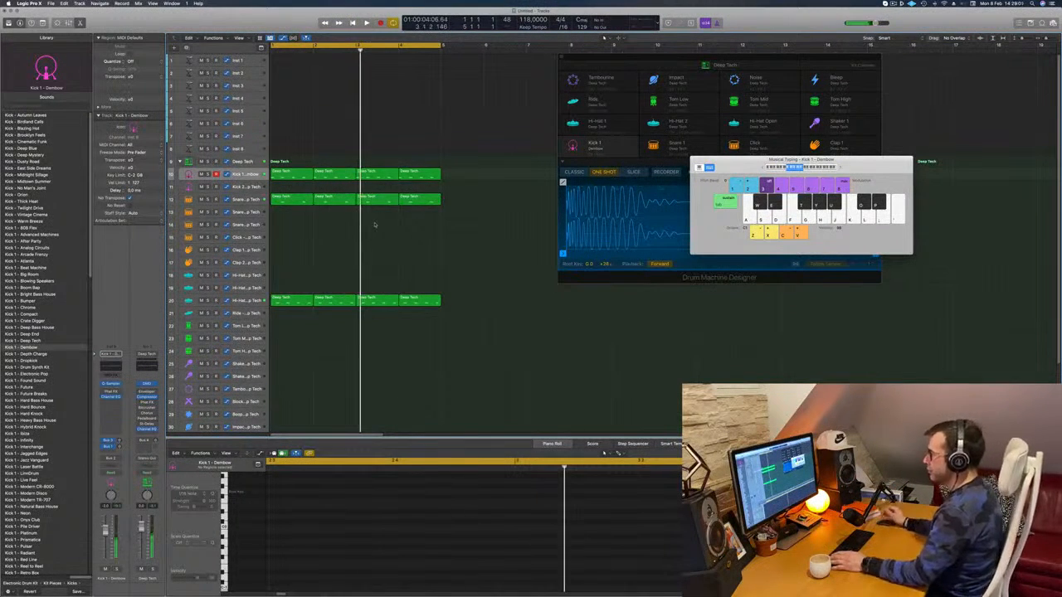
- Play back the four-bar drum loop and review the Kick 1, open hi-hat and Snare 1 tracks and their patterns
key(space)
key(space)
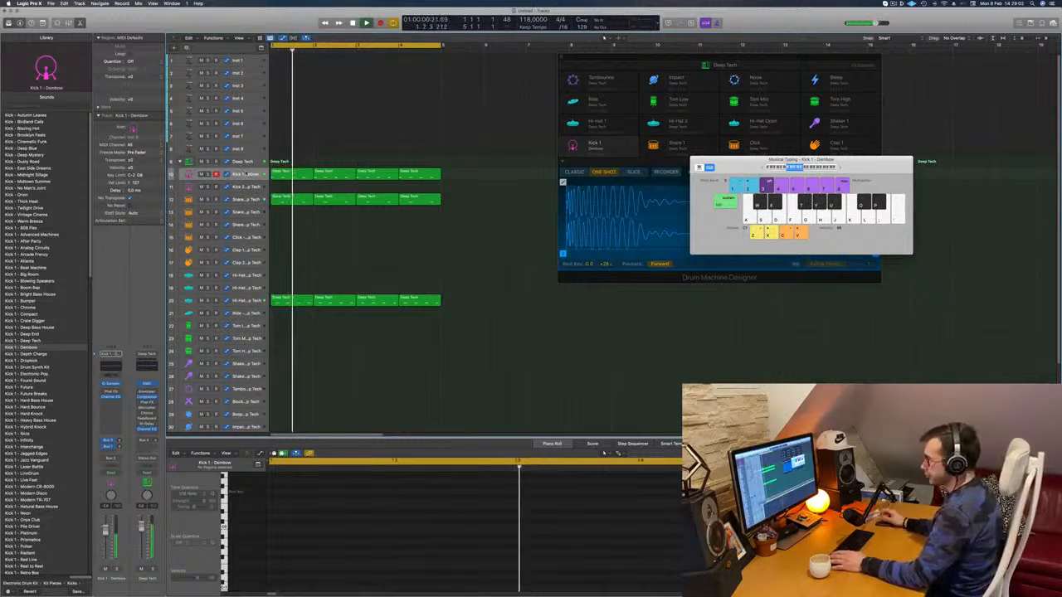
click(245, 174)
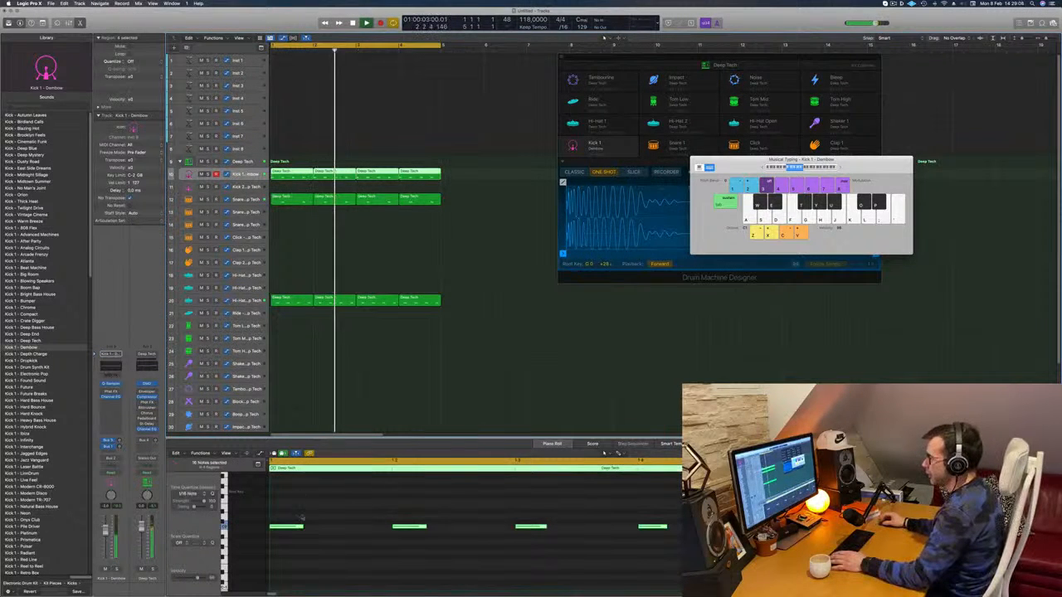
click(408, 260)
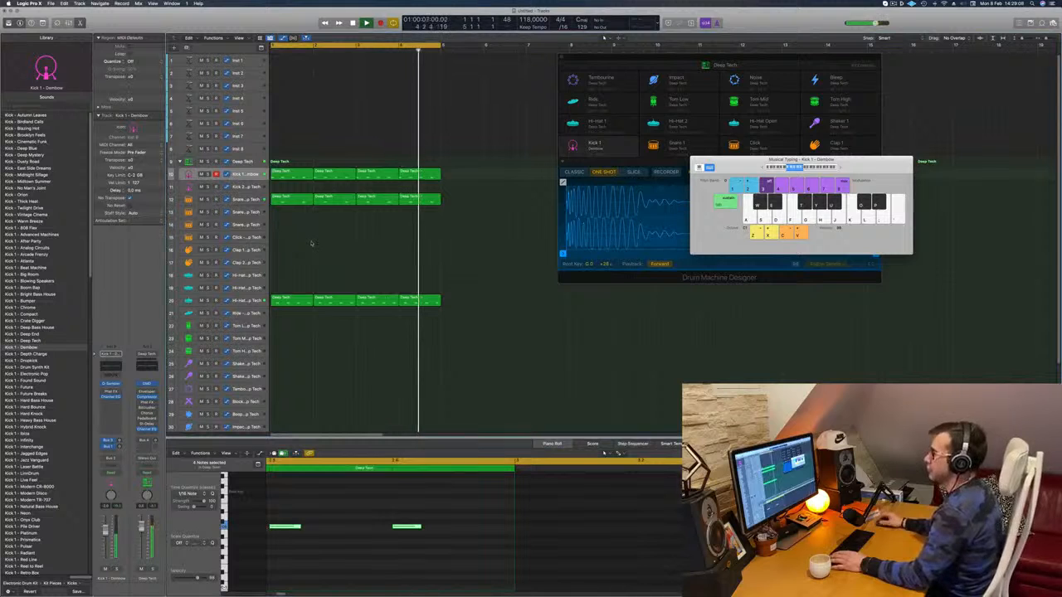
key(space)
click(249, 301)
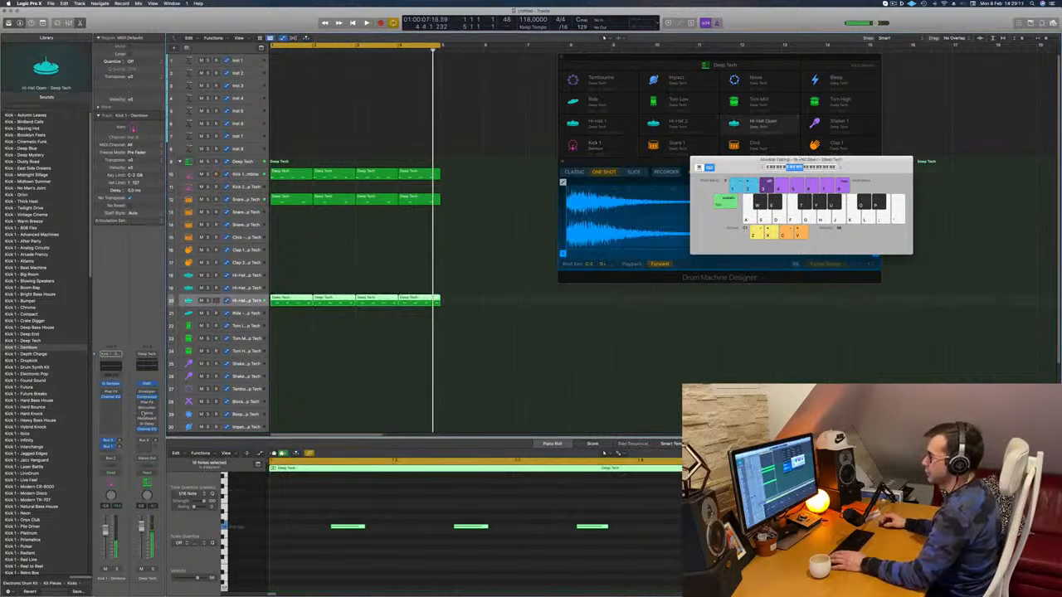
key(space)
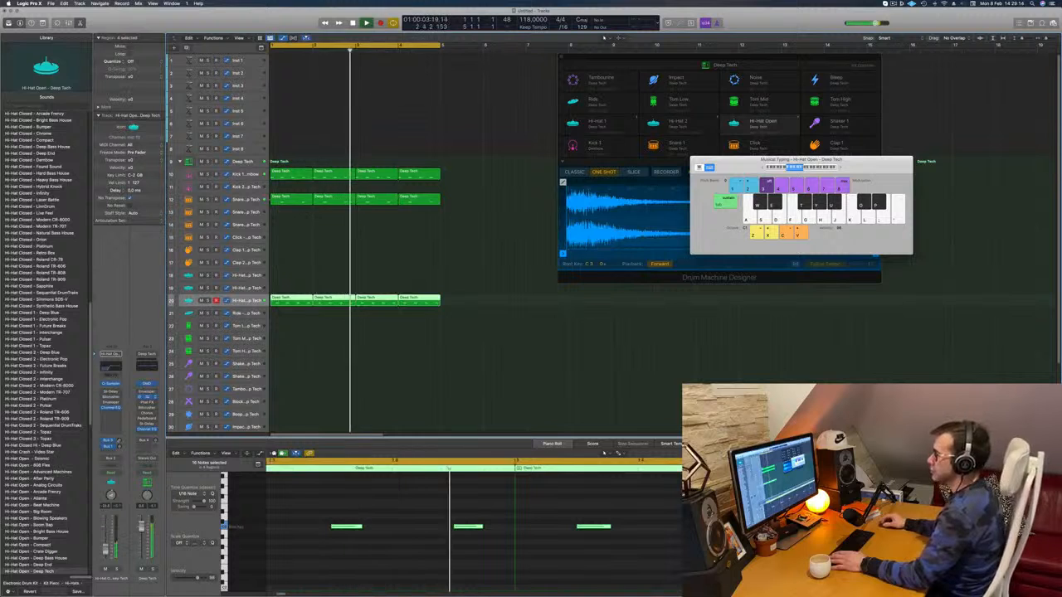
click(248, 199)
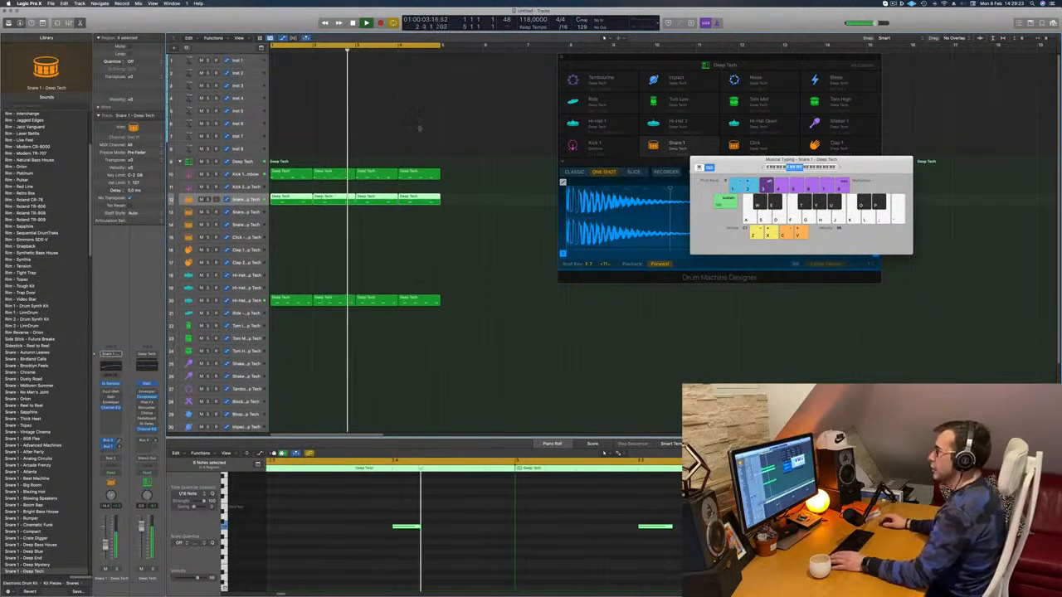
click(347, 224)
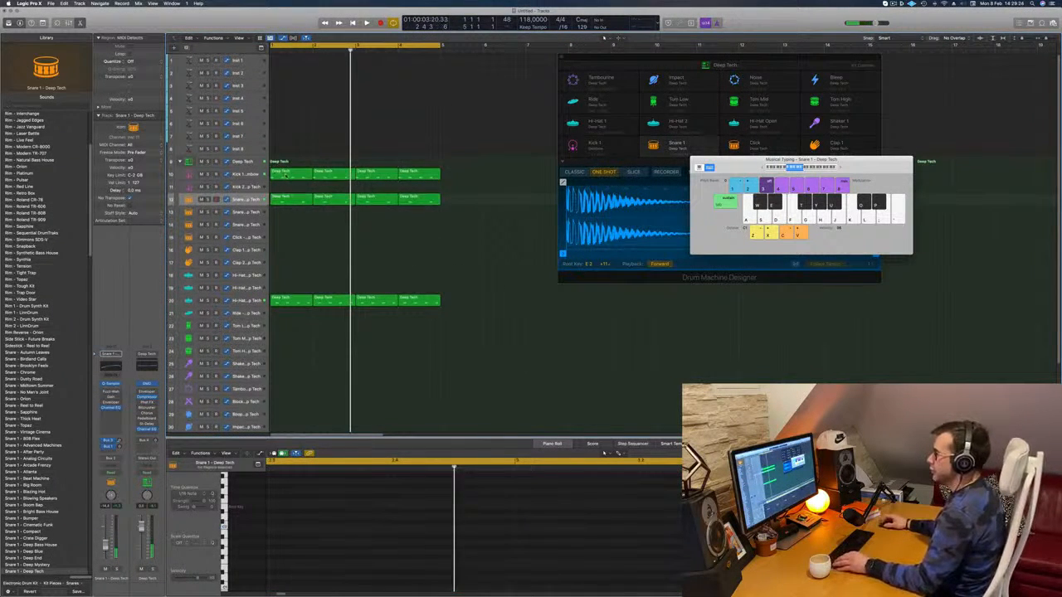
- Copy the first Kick 1 region to the Kick 2 track and reduce it to a single note one sixteenth after beat 4
drag(286, 175, 287, 189)
mouse_move(283, 497)
mouse_down()
mouse_move(538, 594)
mouse_move(543, 585)
mouse_up()
scroll(623, 552, up, 3)
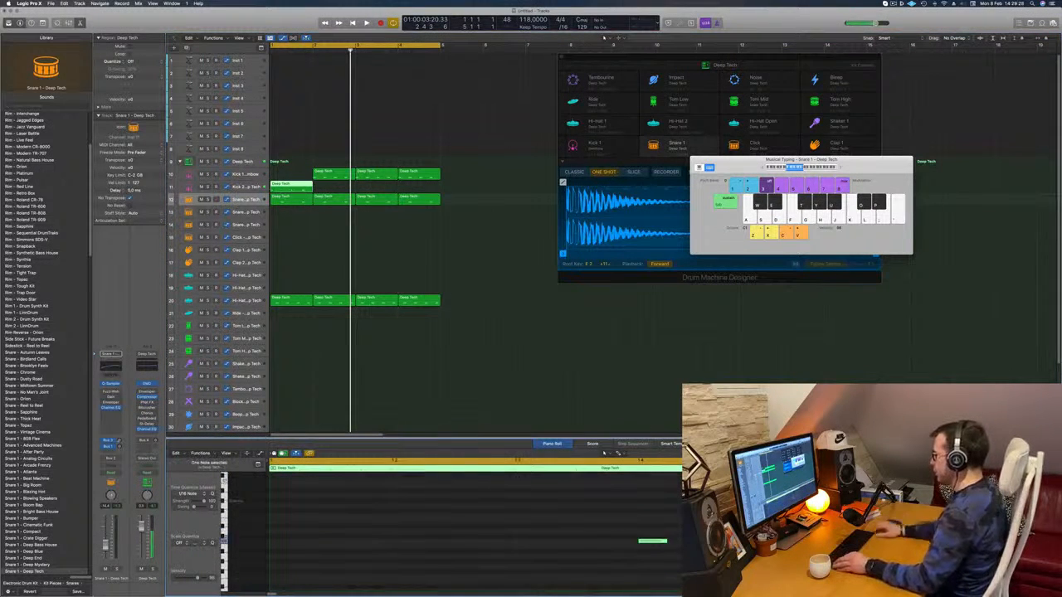
key(space)
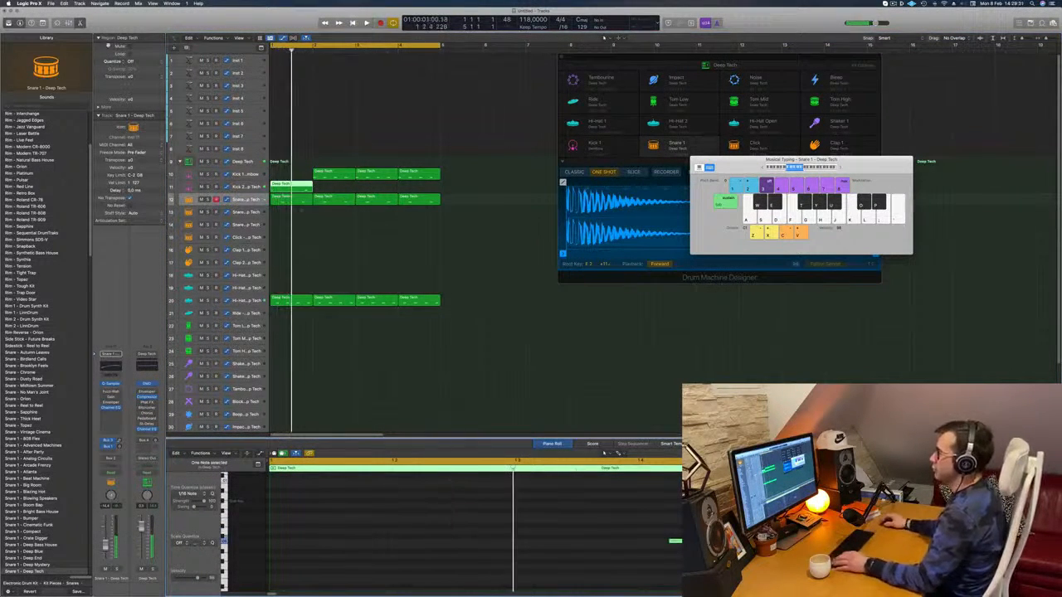
- Repeat the Kick 2 region across all four bars and check the Kick 2 track's Channel EQ
drag(290, 197, 430, 191)
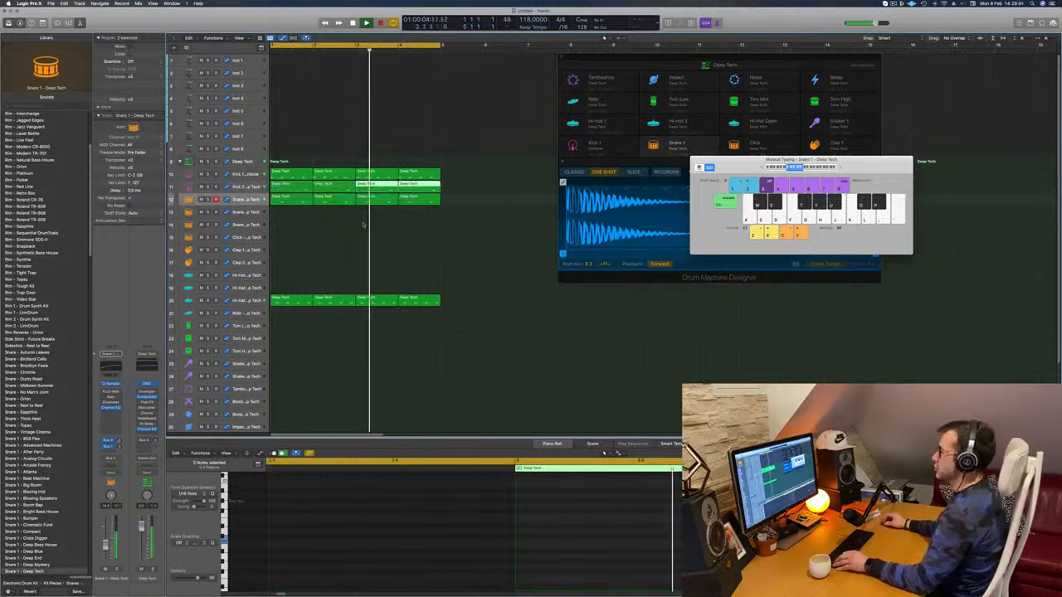
click(297, 188)
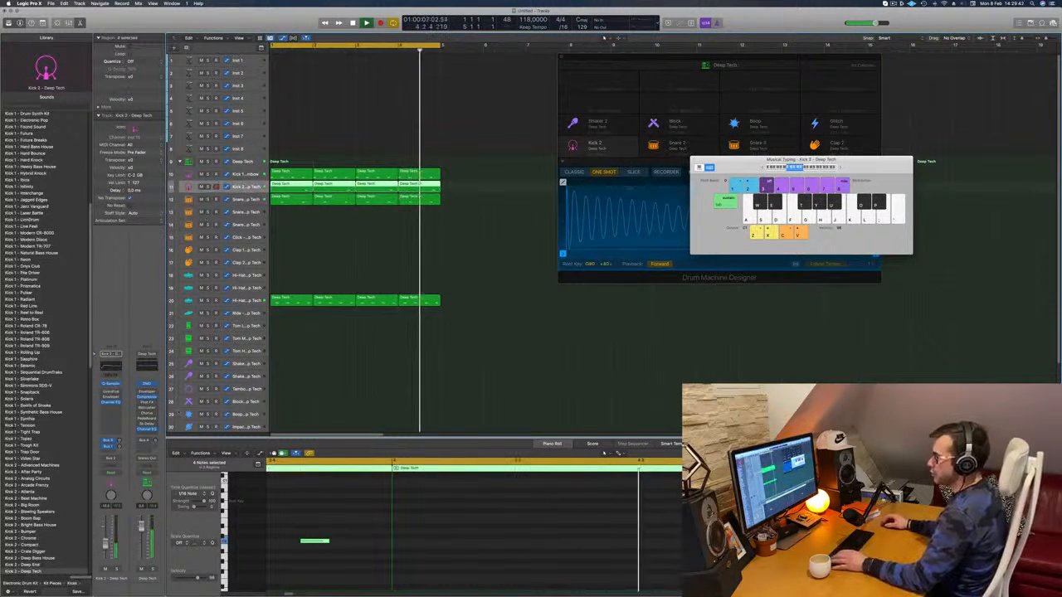
key(e)
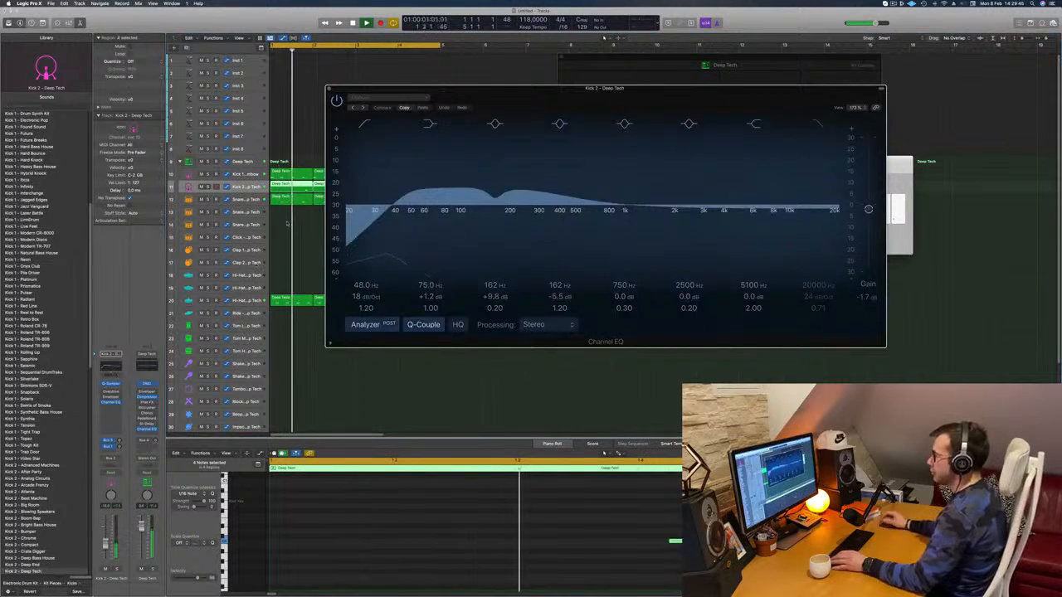
click(331, 89)
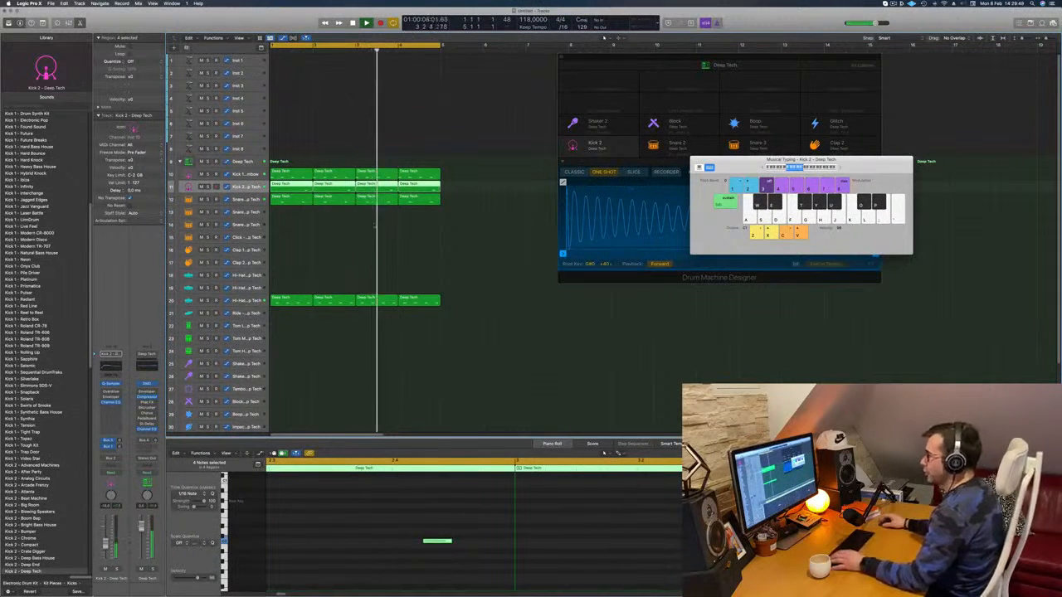
- Copy the first open hi-hat region down to the Tom Low track at bar 1
scroll(348, 232, down, 3)
click(288, 274)
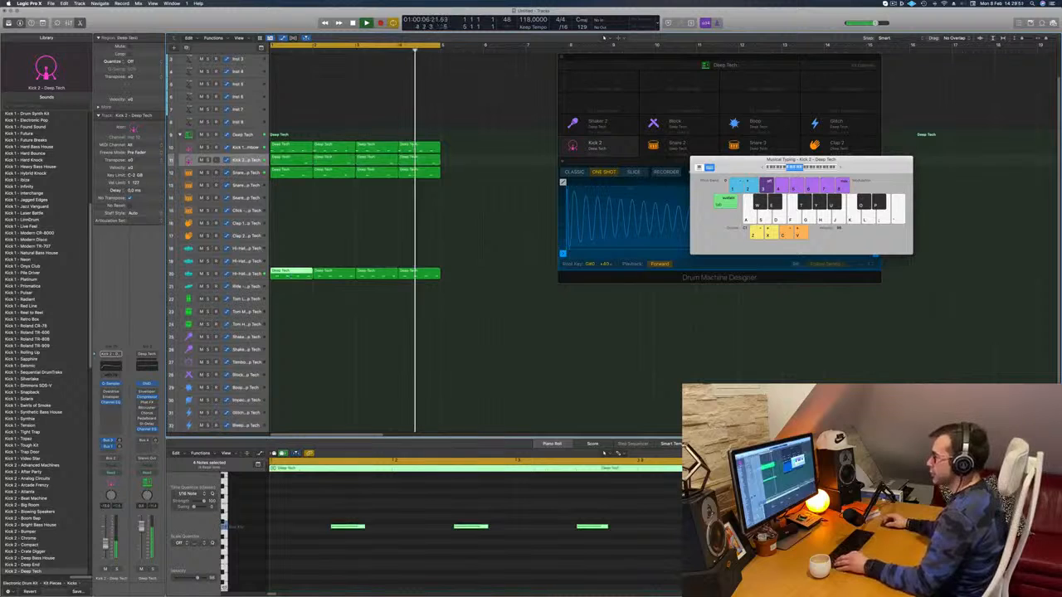
drag(291, 274, 290, 298)
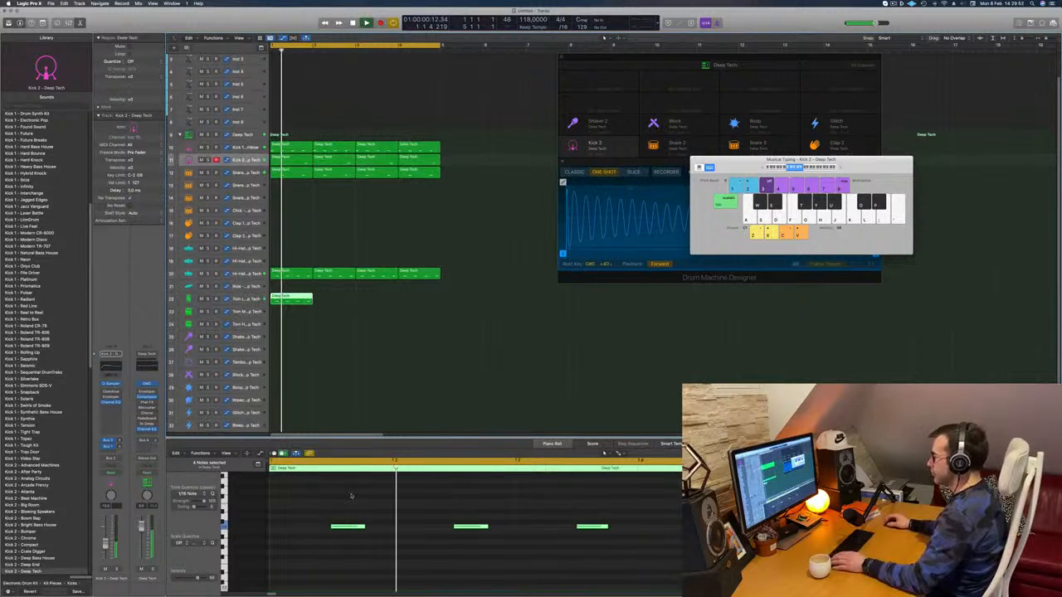
- Transpose the Tom Low region's notes down and shift its second note one sixteenth later
key(space)
drag(329, 494, 712, 543)
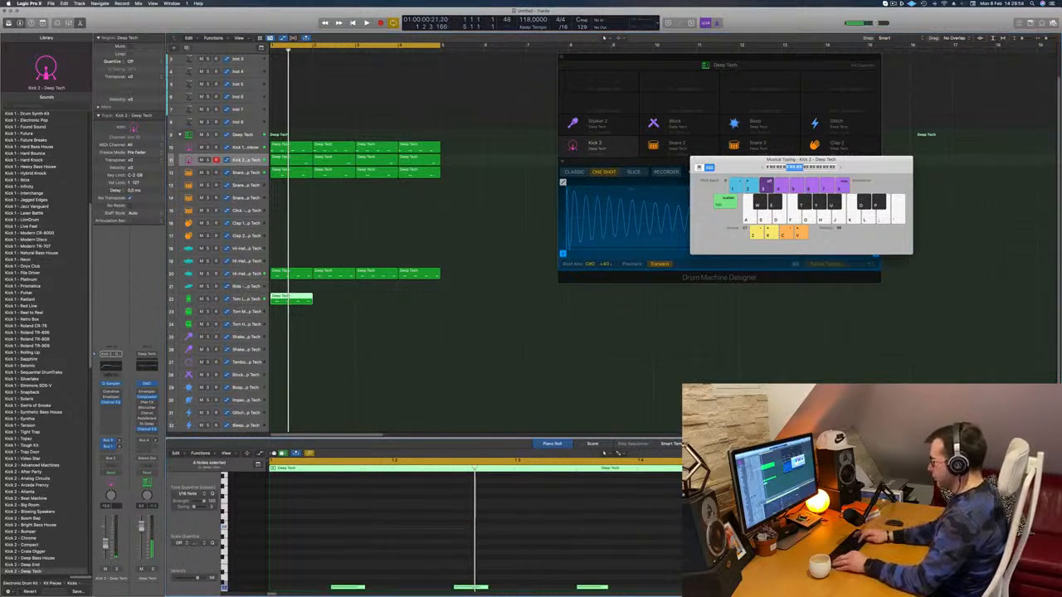
key(space)
scroll(504, 404, down, 2)
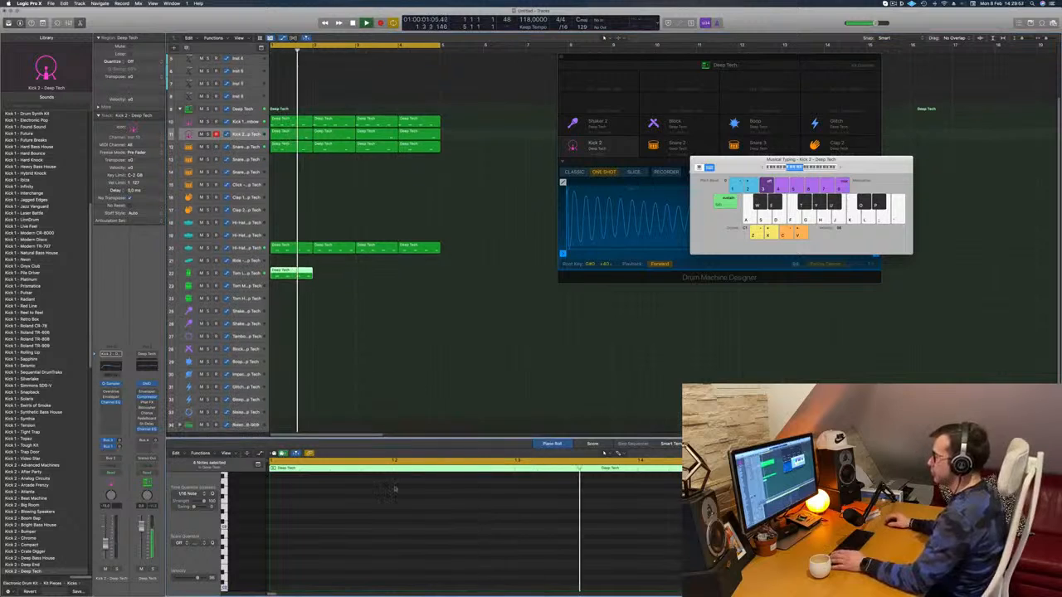
scroll(396, 490, down, 4)
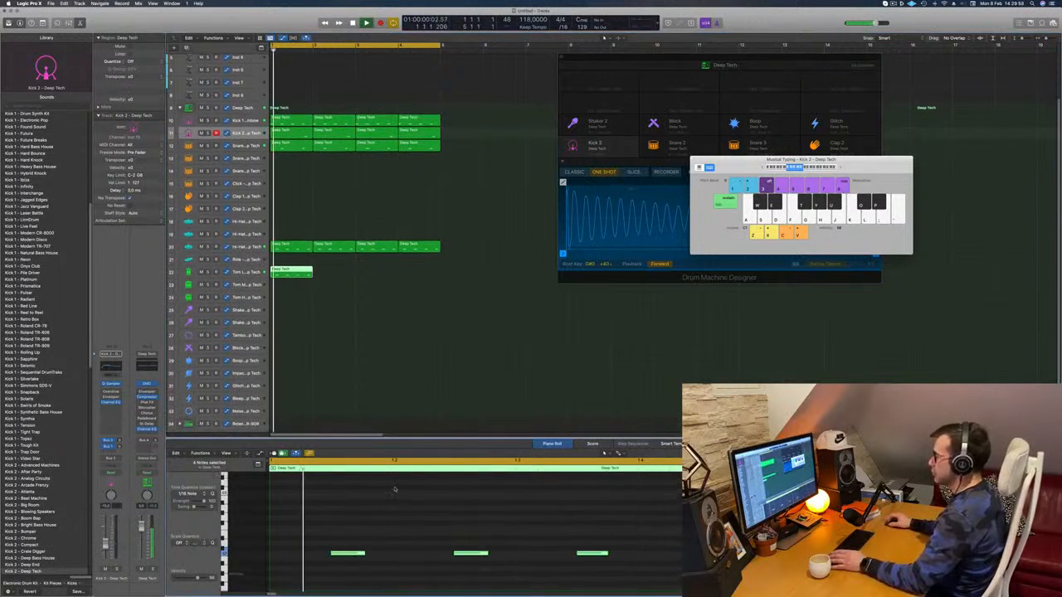
drag(434, 518, 487, 571)
drag(488, 571, 487, 570)
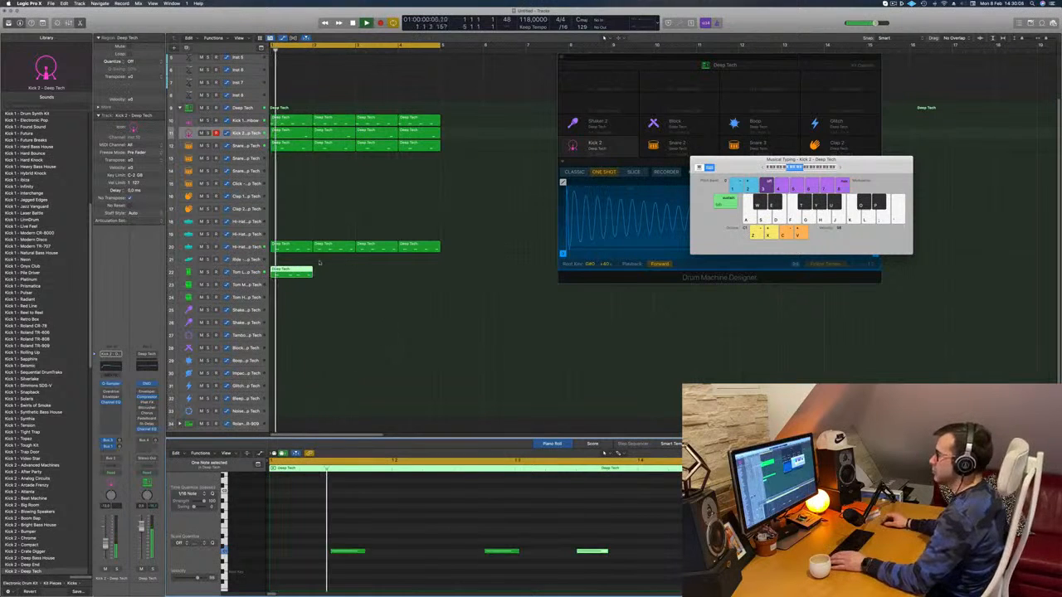
- Select the Tom Low track and transpose all notes of its bar 1 region again
click(257, 273)
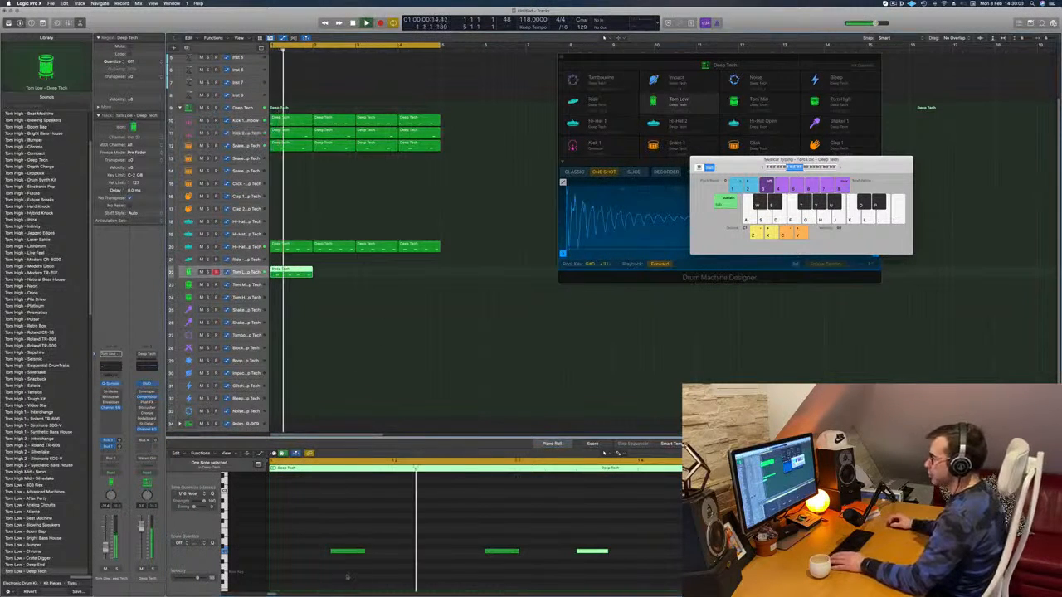
key(space)
drag(325, 527, 771, 579)
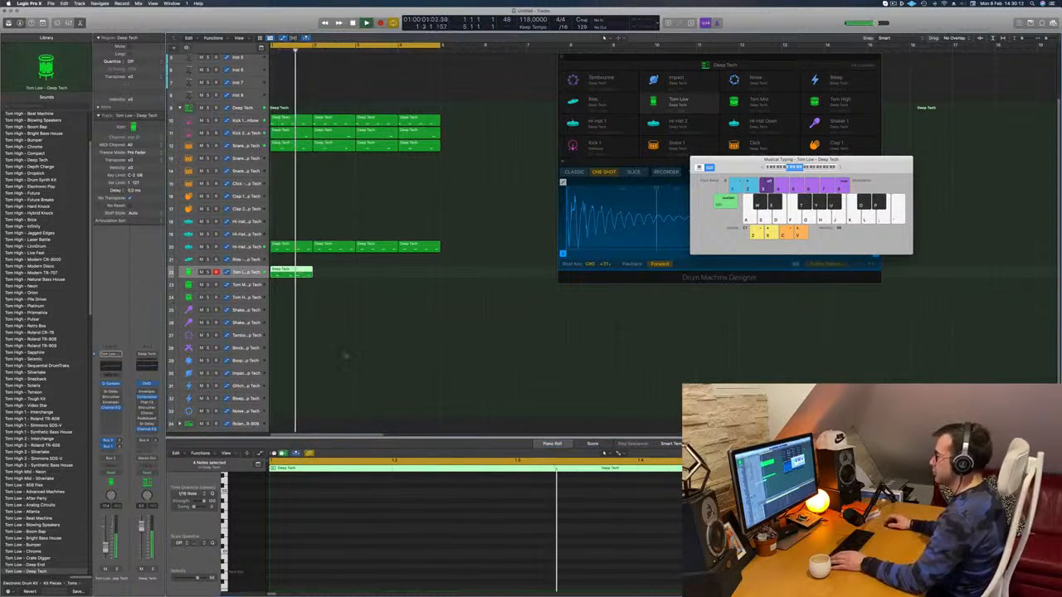
key(e)
key(e)
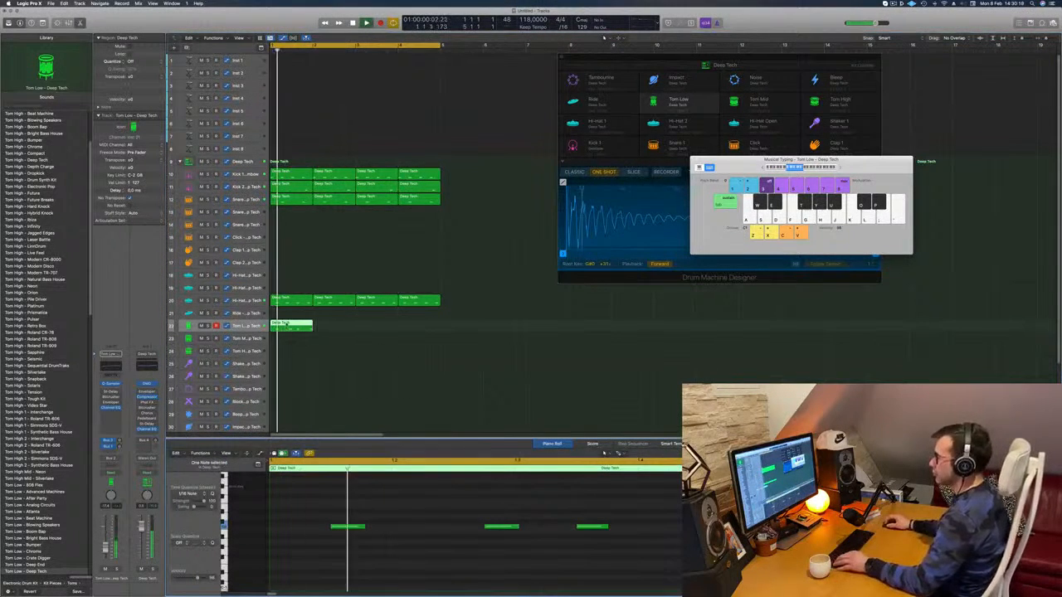
- Repeat the Tom Low region across all four bars and select the whole track's regions for listening
drag(294, 328, 390, 330)
shift+click(295, 329)
key(super+z)
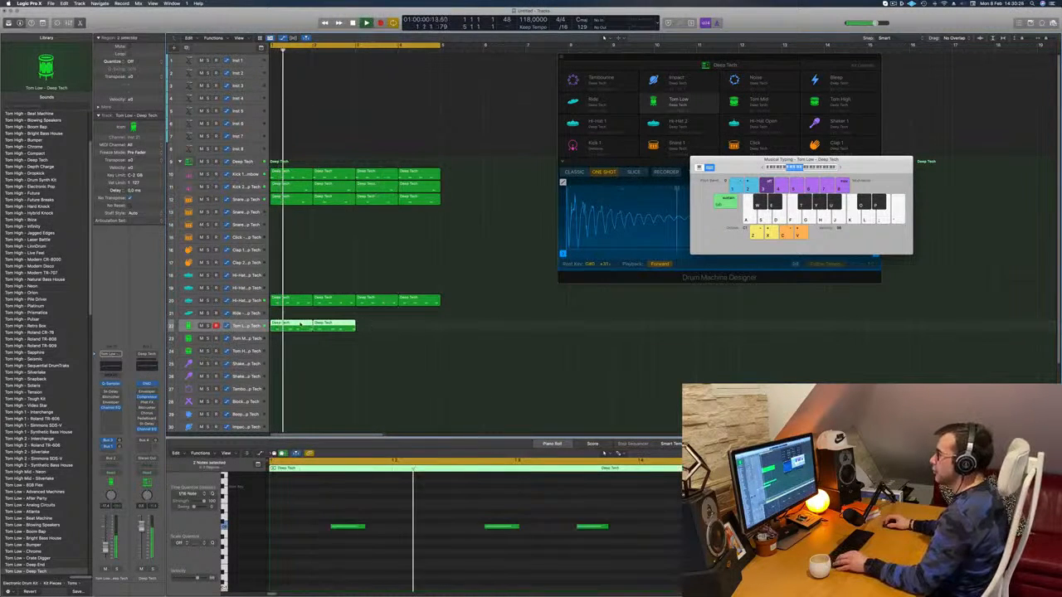
drag(300, 325, 390, 331)
key(super+Left)
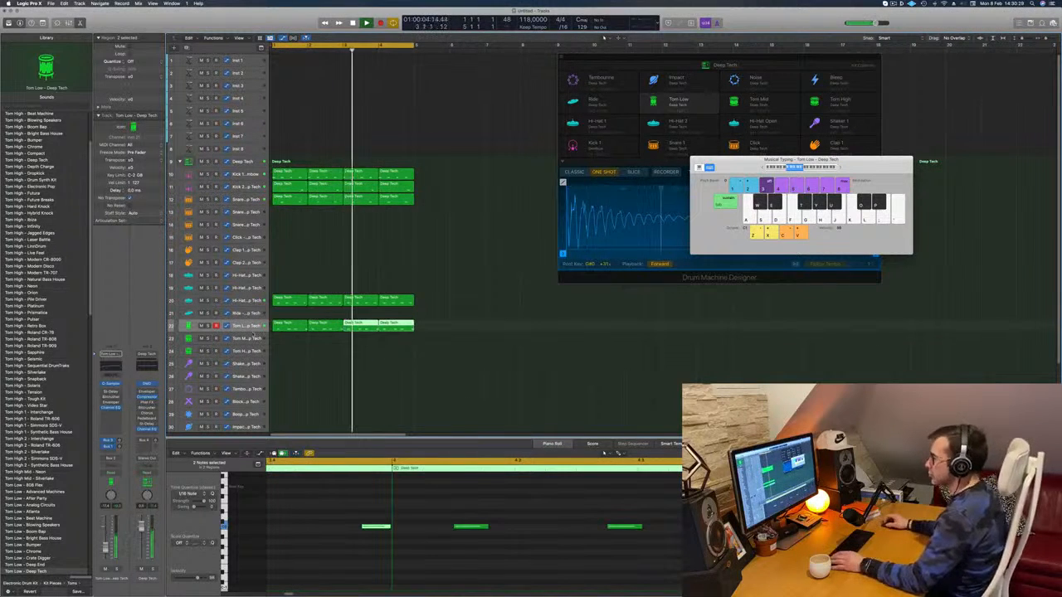
click(223, 331)
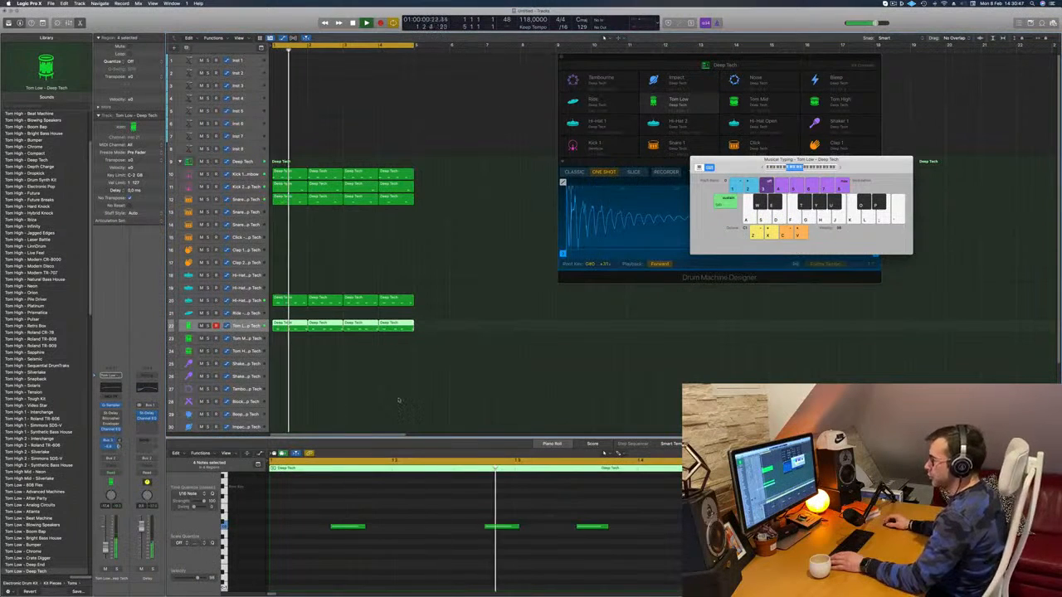
- Copy the first Kick 1 region to the Shaker 2 track and transpose its four notes
scroll(366, 366, down, 1)
scroll(362, 361, down, 2)
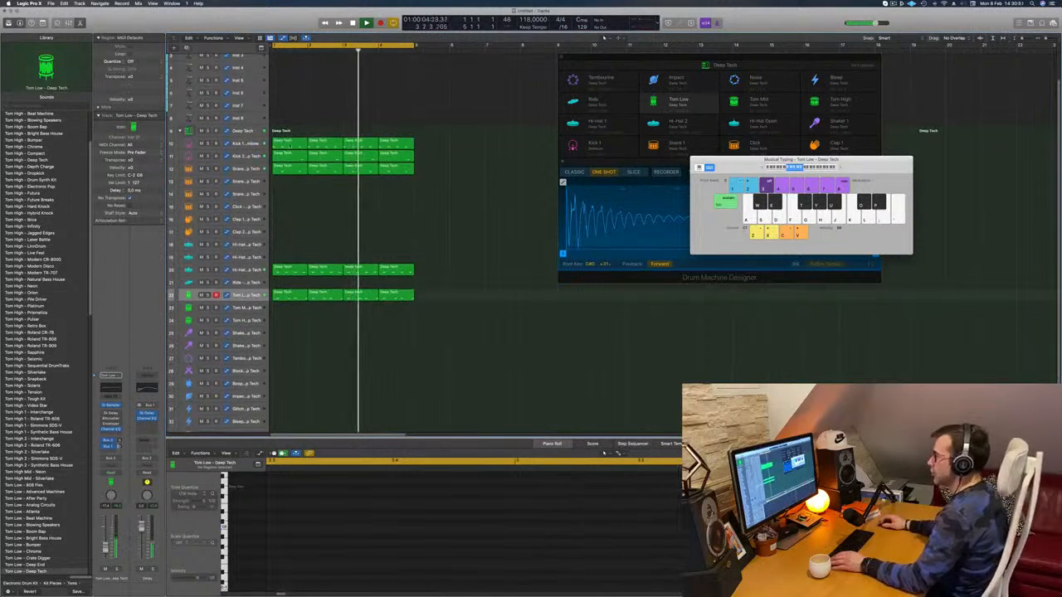
drag(286, 143, 284, 375)
drag(285, 507, 705, 592)
key(BackSpace)
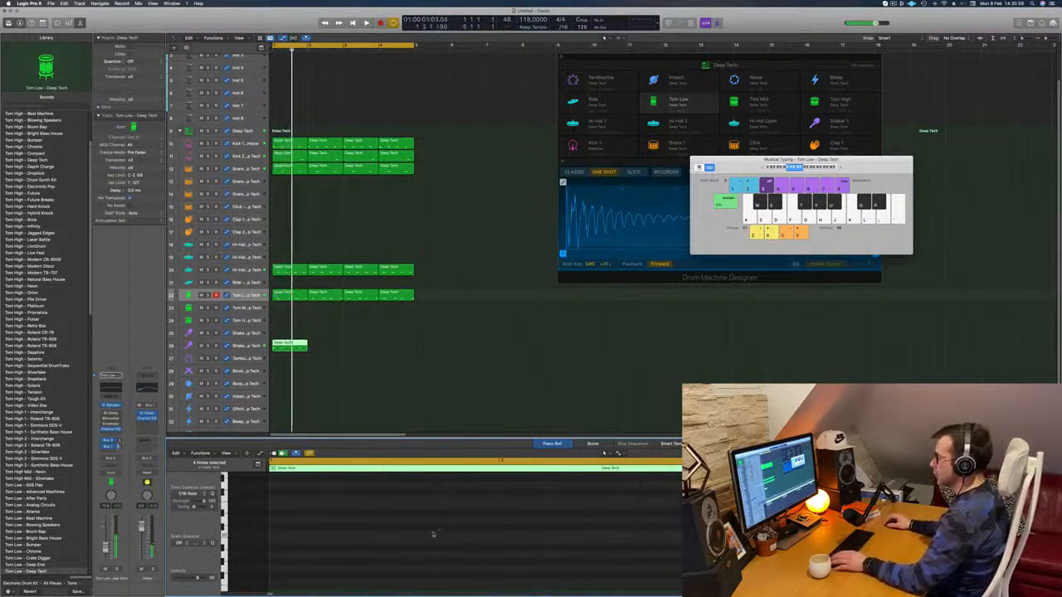
key(super+z)
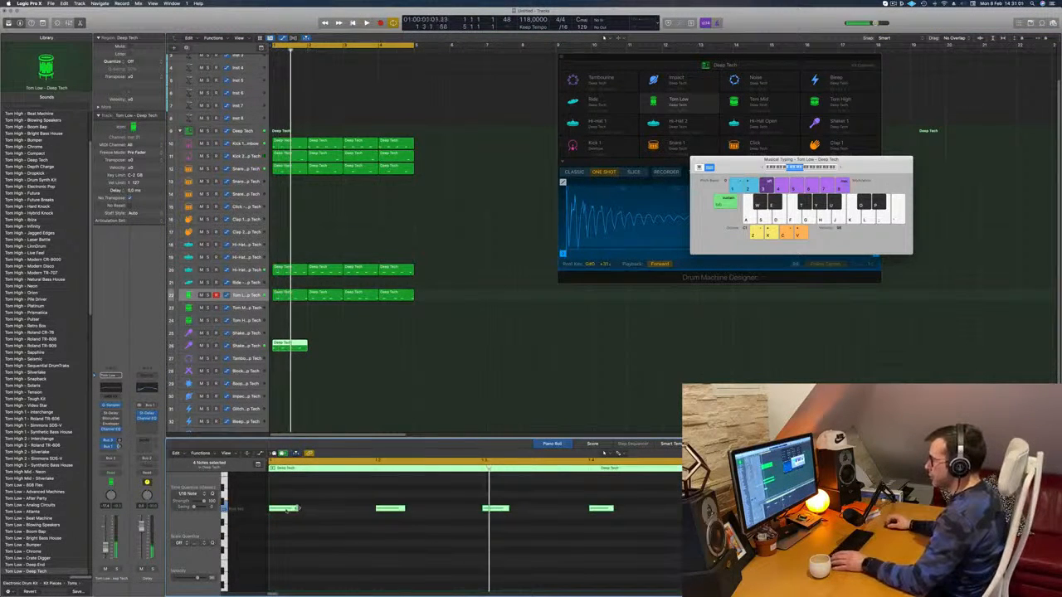
- Duplicate the shaker notes into a continuous sixteenth-note pattern and repeat the region across all four bars
drag(289, 513, 322, 517)
key(super+z)
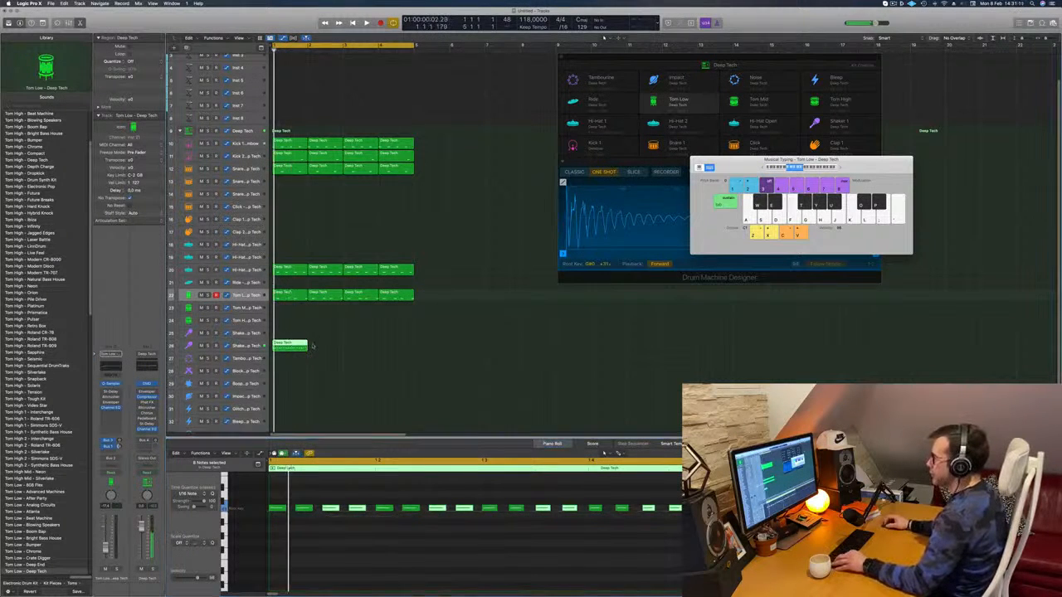
drag(294, 347, 380, 352)
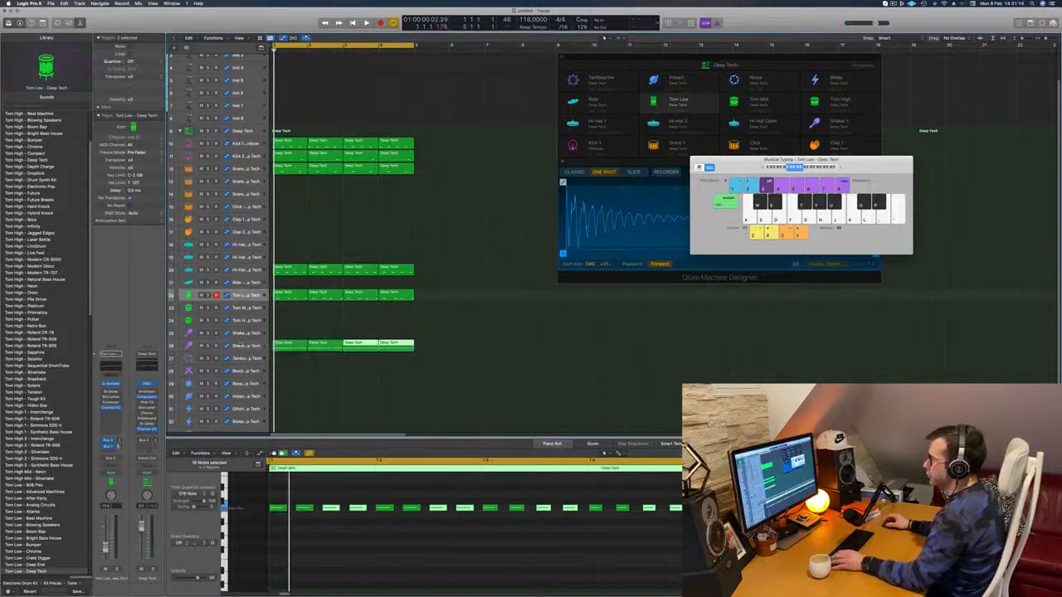
- Enable the Stereo Delay on the Shaker 2 track and set its output mix to 26% left and 22% right
click(239, 345)
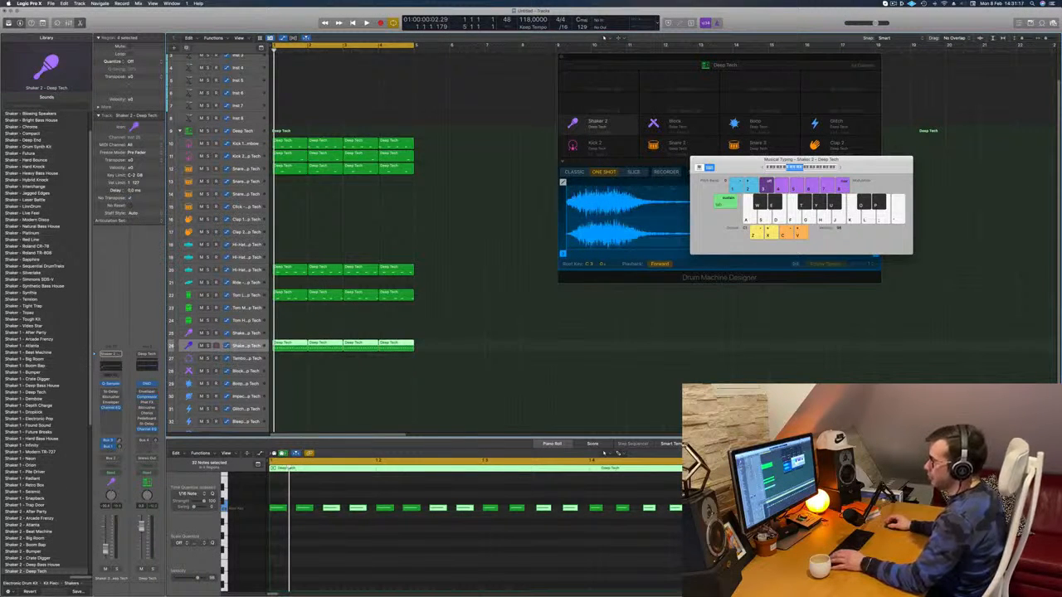
key(space)
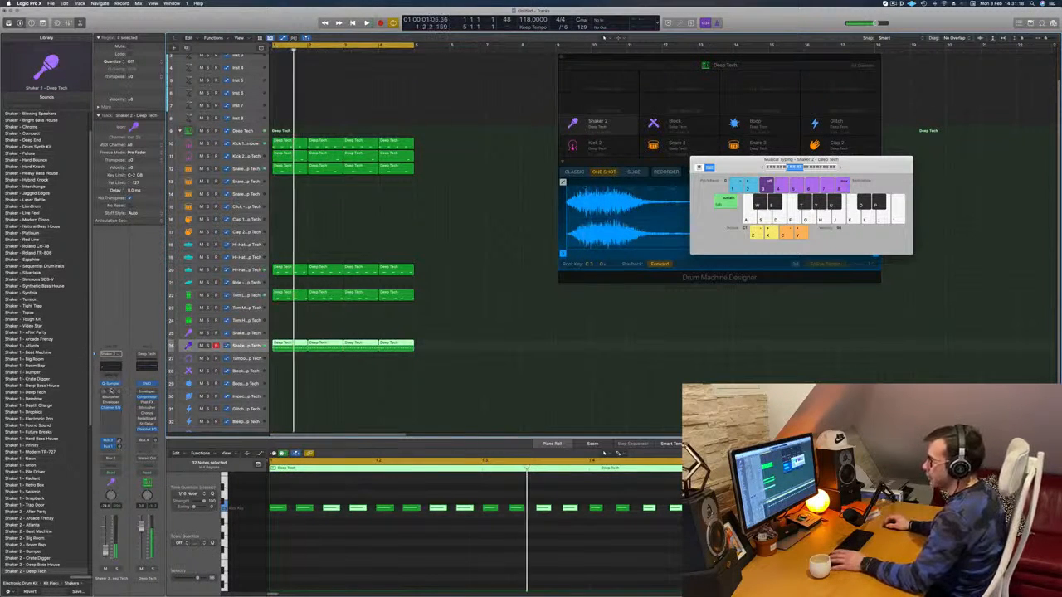
click(111, 392)
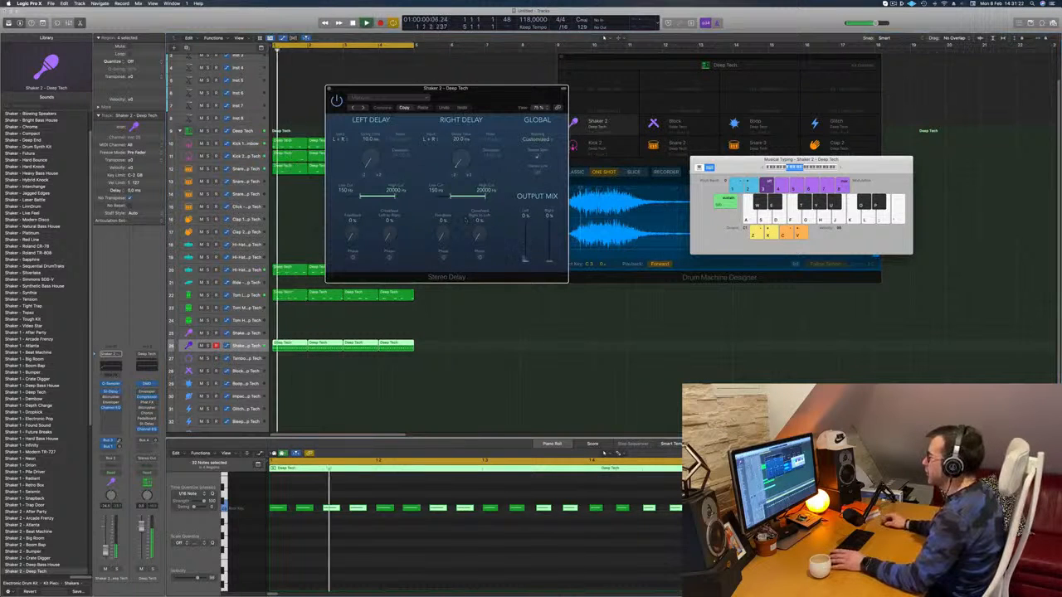
drag(526, 260, 527, 217)
drag(548, 267, 549, 219)
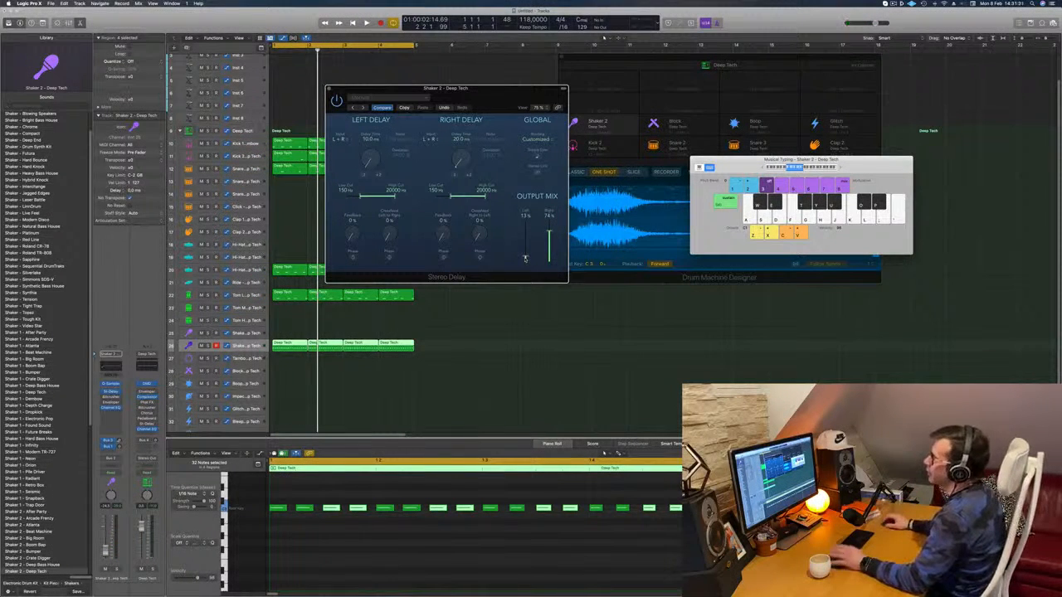
key(space)
drag(525, 256, 525, 252)
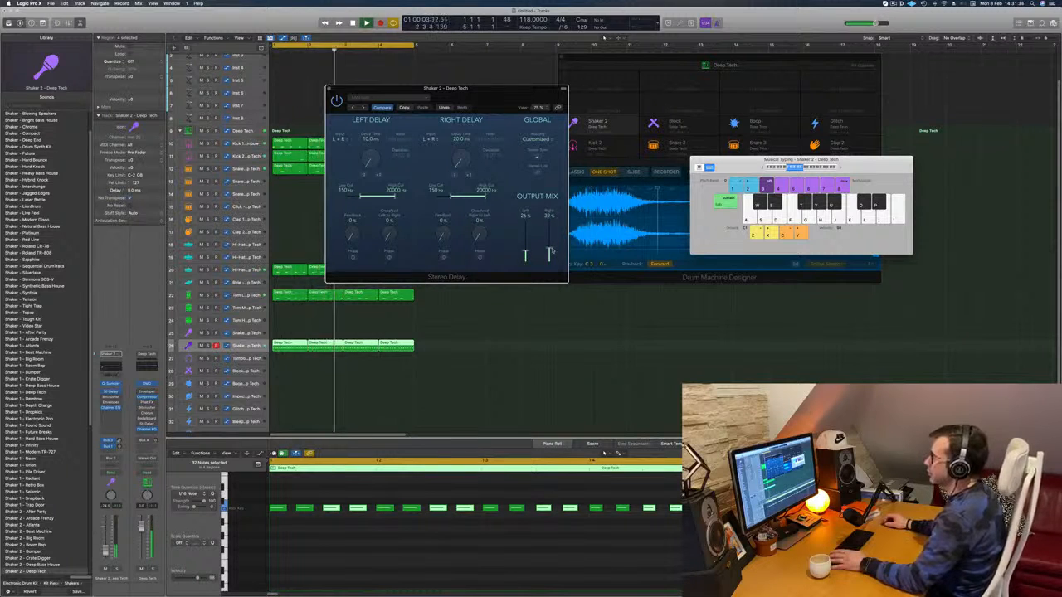
- Close the Stereo Delay, select the Inst 1 track and open its Alchemy instrument
click(330, 89)
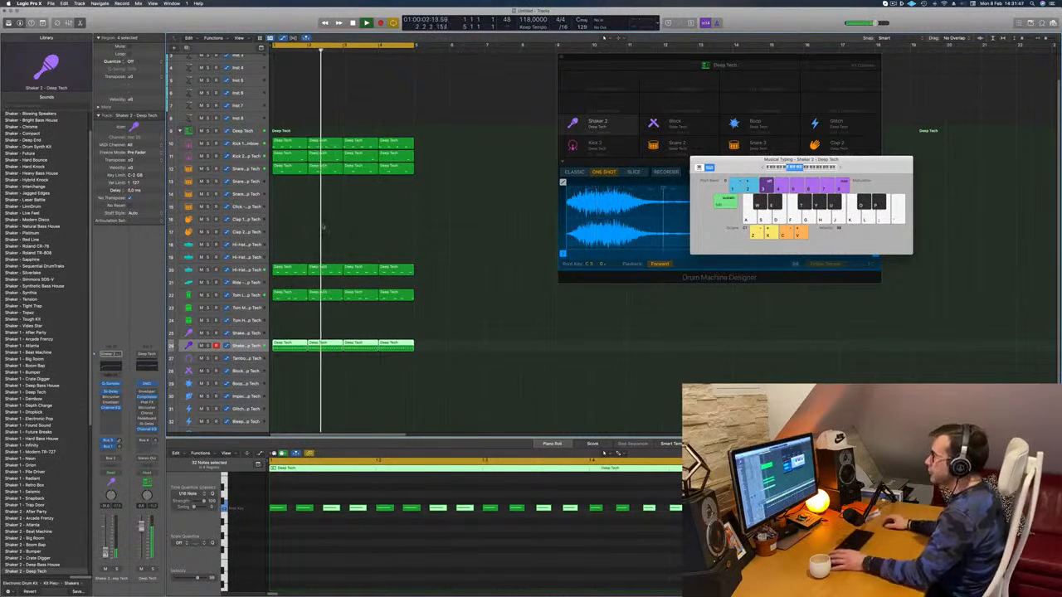
scroll(342, 241, up, 1)
scroll(253, 100, up, 2)
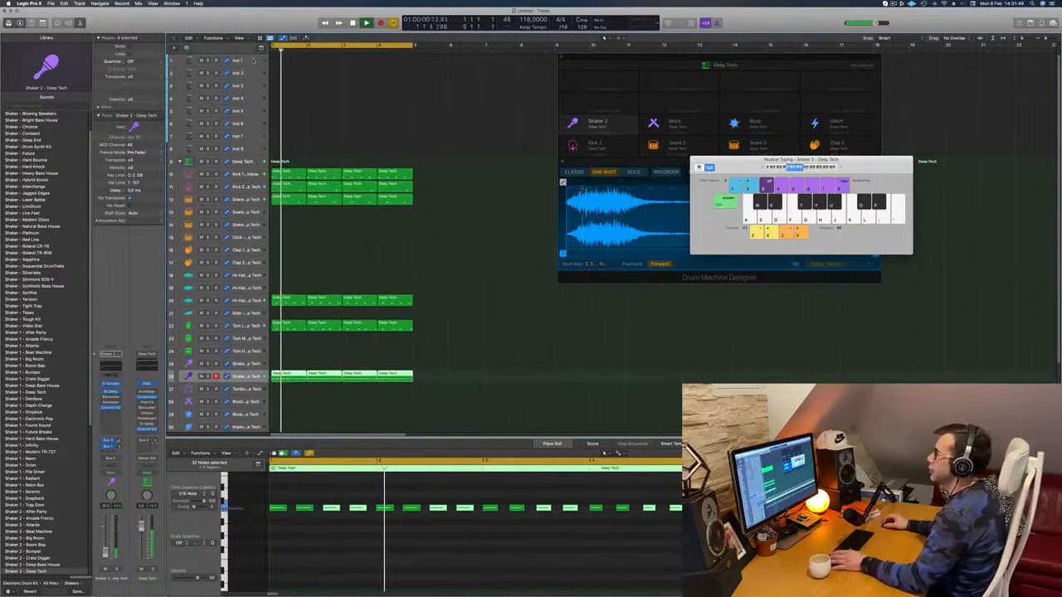
click(253, 60)
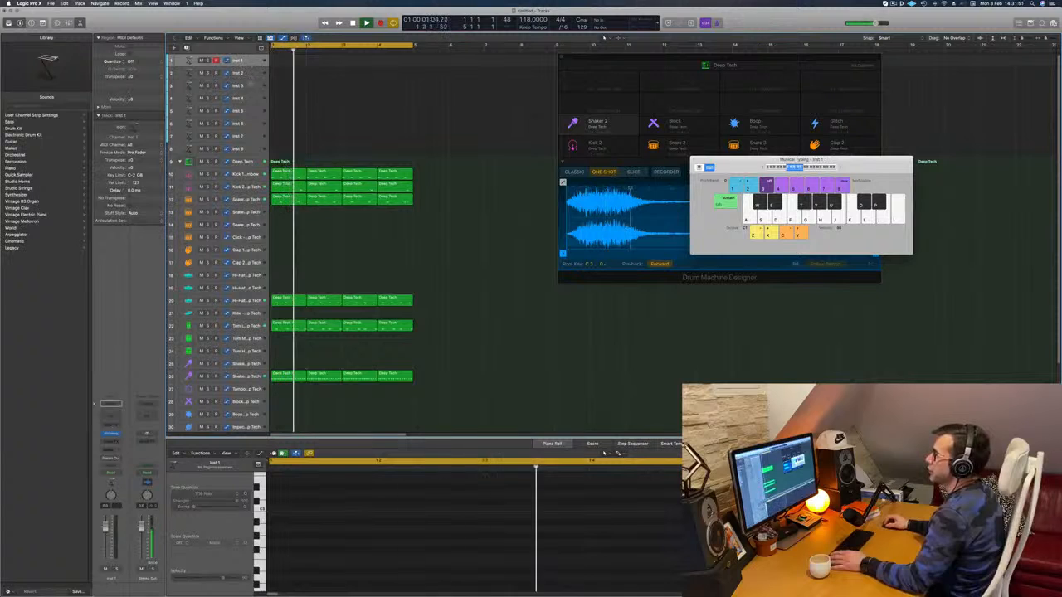
drag(253, 67, 245, 91)
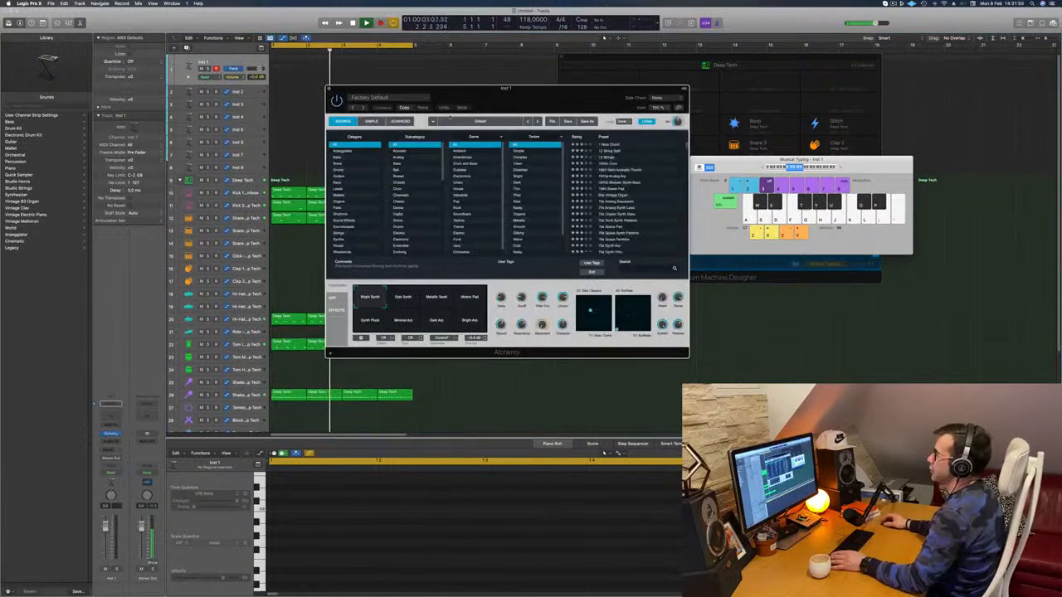
- Filter Alchemy's presets to the Bass category and load the Arcane Future preset
drag(388, 89, 442, 106)
click(388, 176)
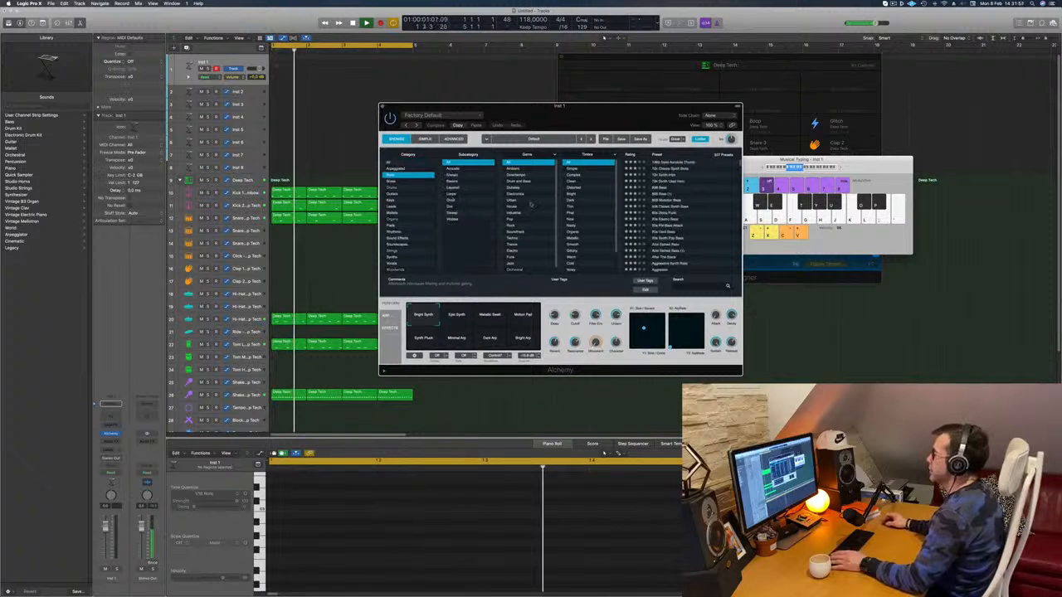
scroll(677, 201, down, 5)
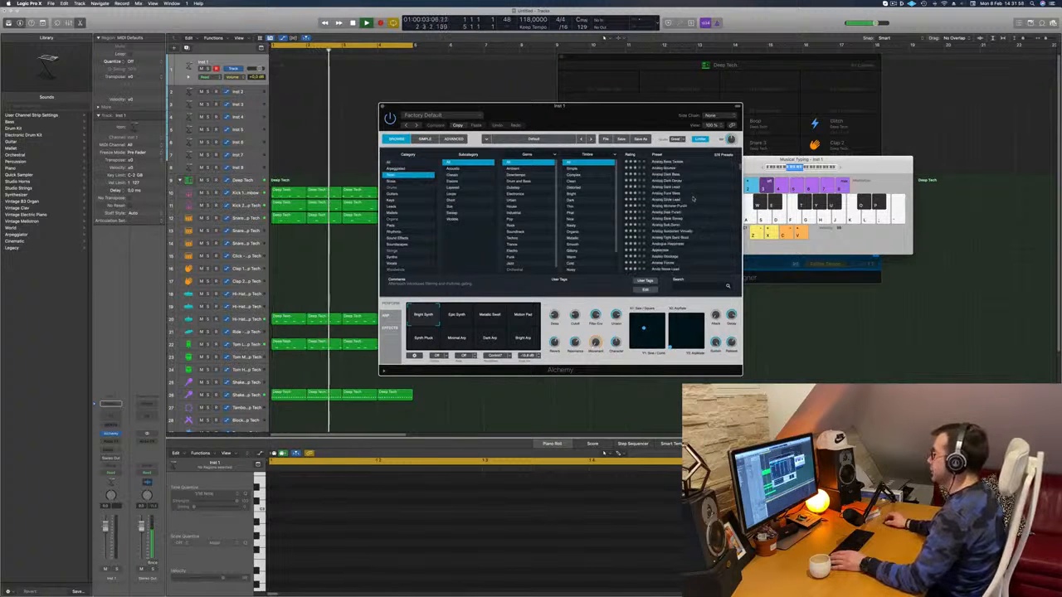
click(671, 208)
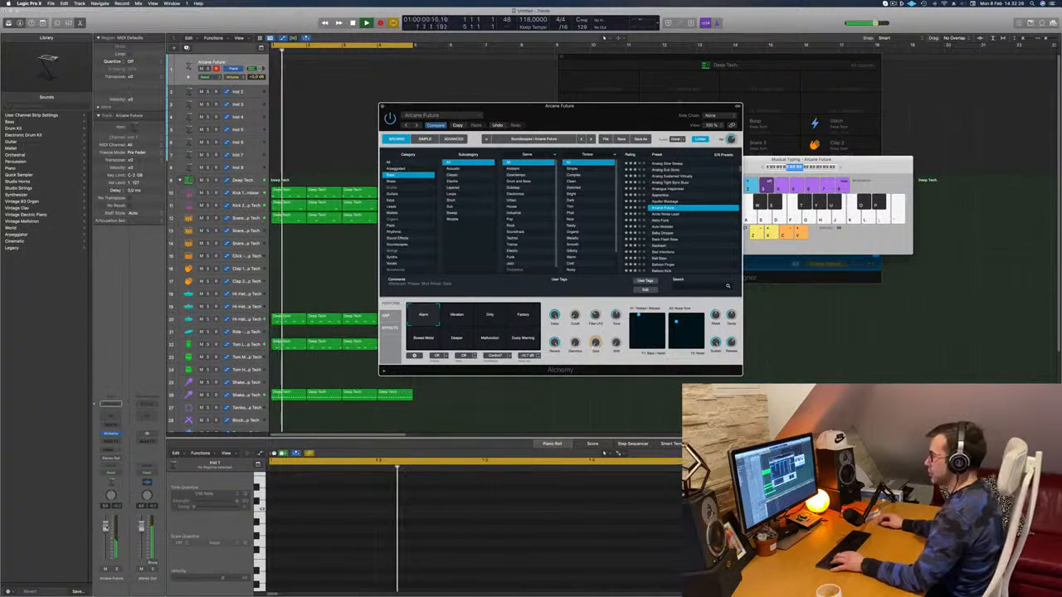
- Arrange the Alchemy and Musical Typing windows so both stay accessible and raise the typing keyboard by one octave
click(462, 428)
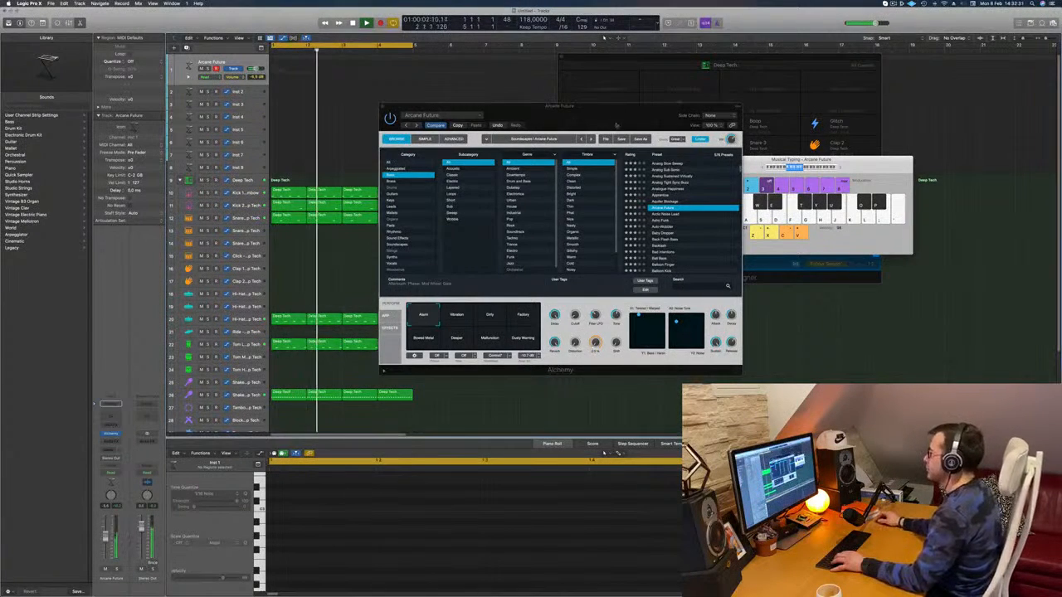
drag(618, 120, 635, 215)
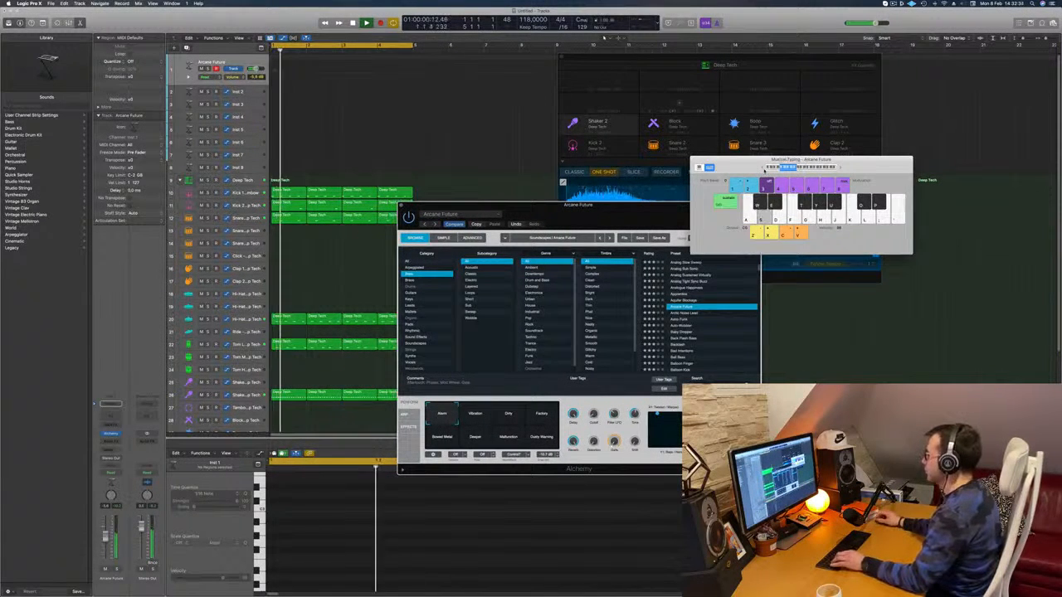
drag(764, 171, 817, 147)
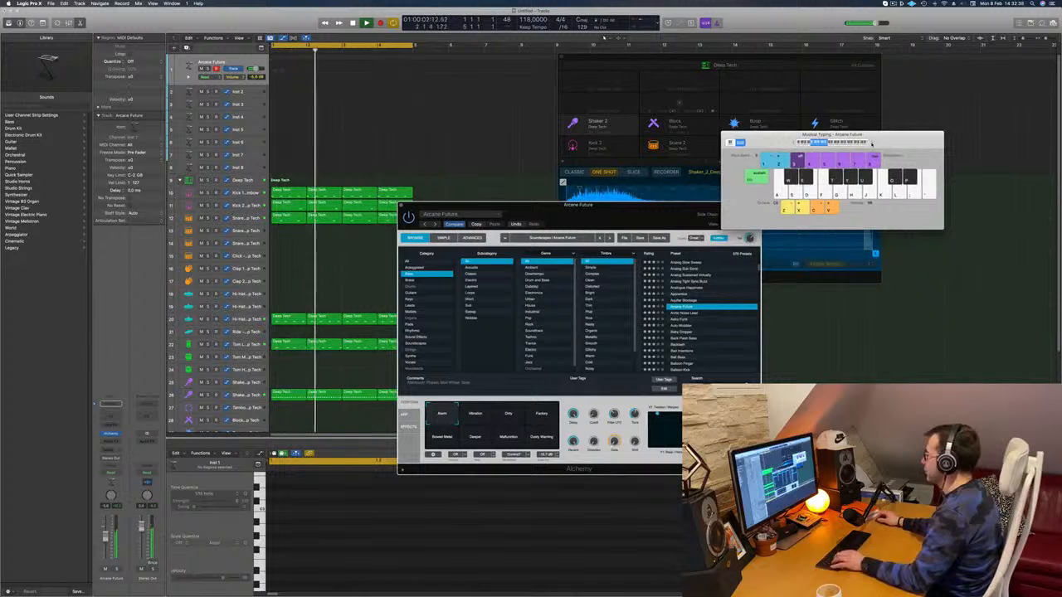
key(x)
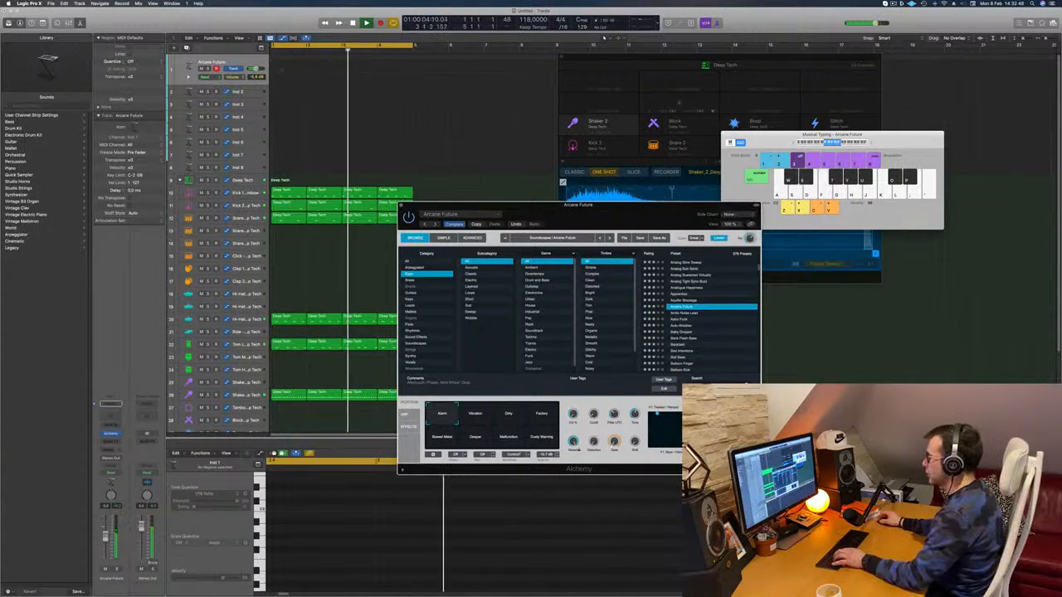
drag(632, 218, 625, 216)
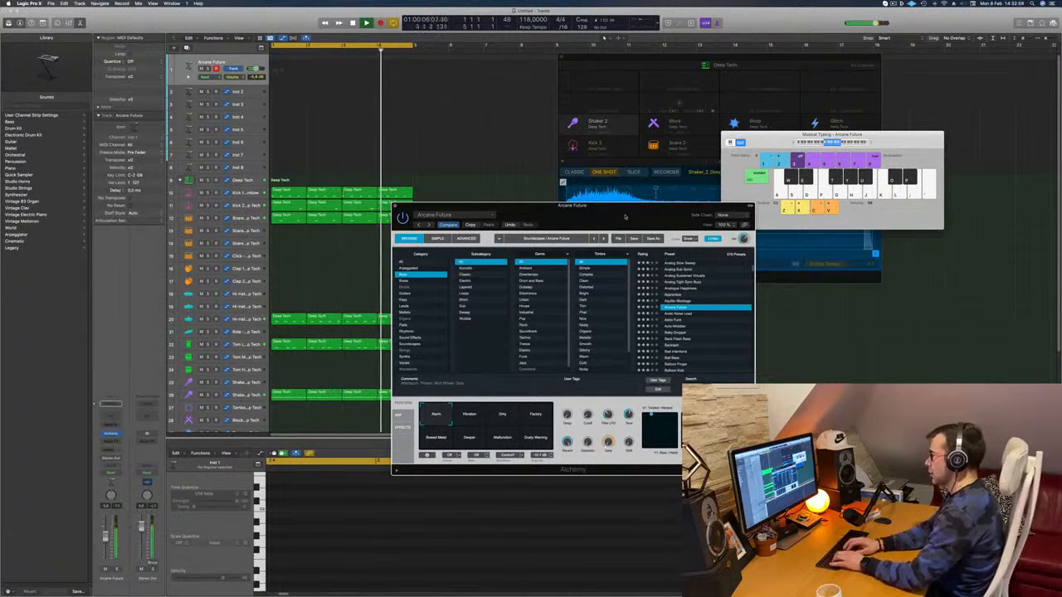
- Audition Arcane Future's performance variations, from Vibration through Dusty Warning, and settle on Factory
click(479, 420)
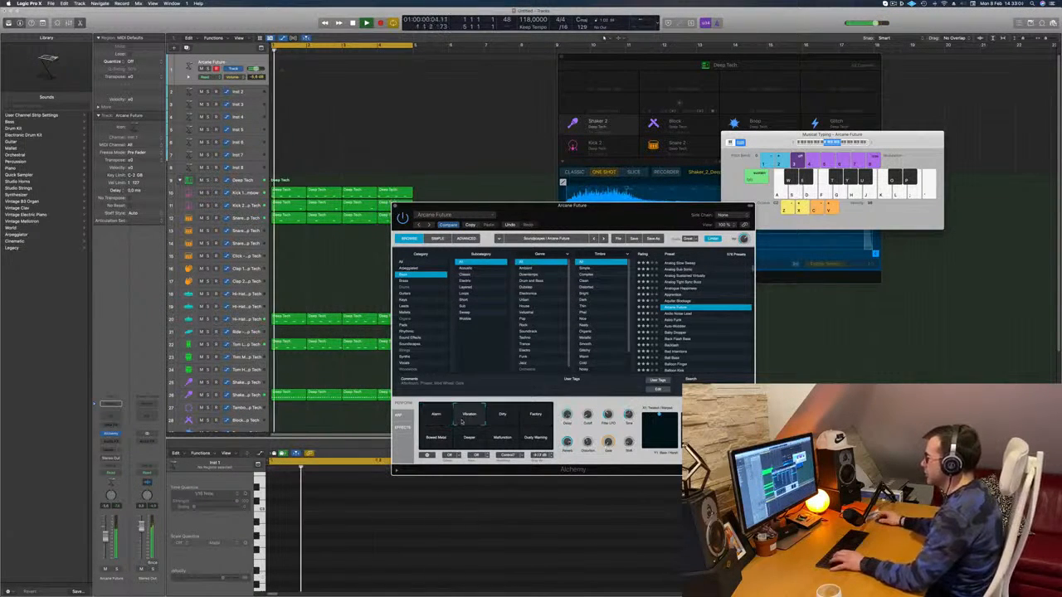
click(506, 420)
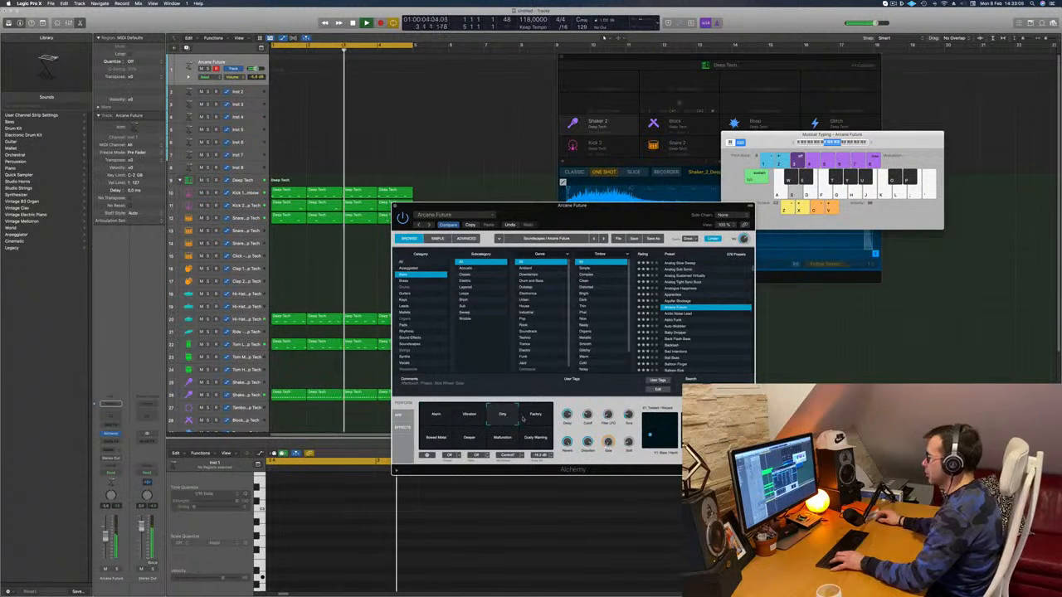
click(533, 420)
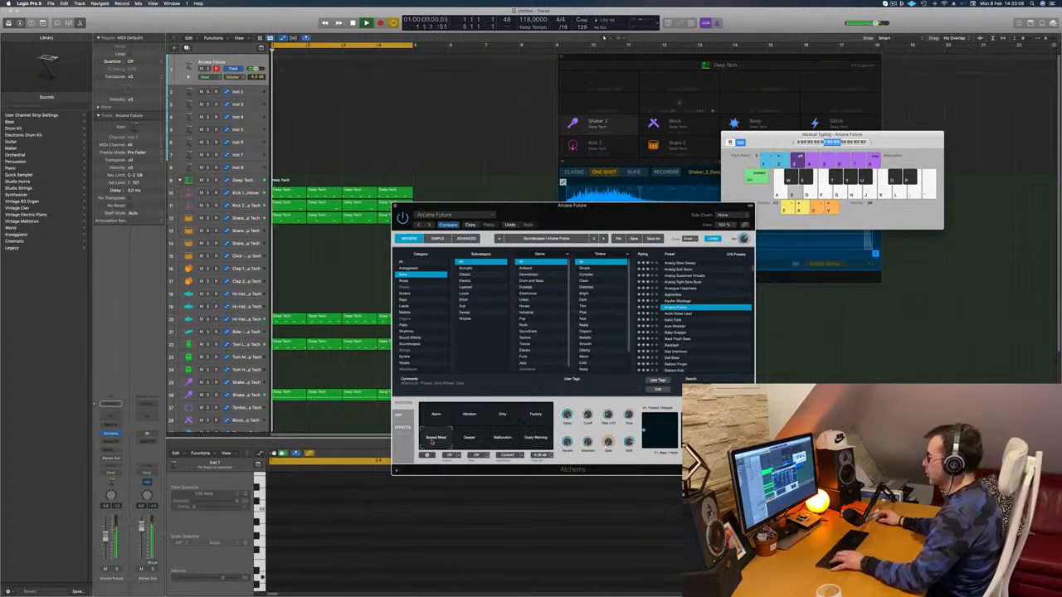
click(469, 437)
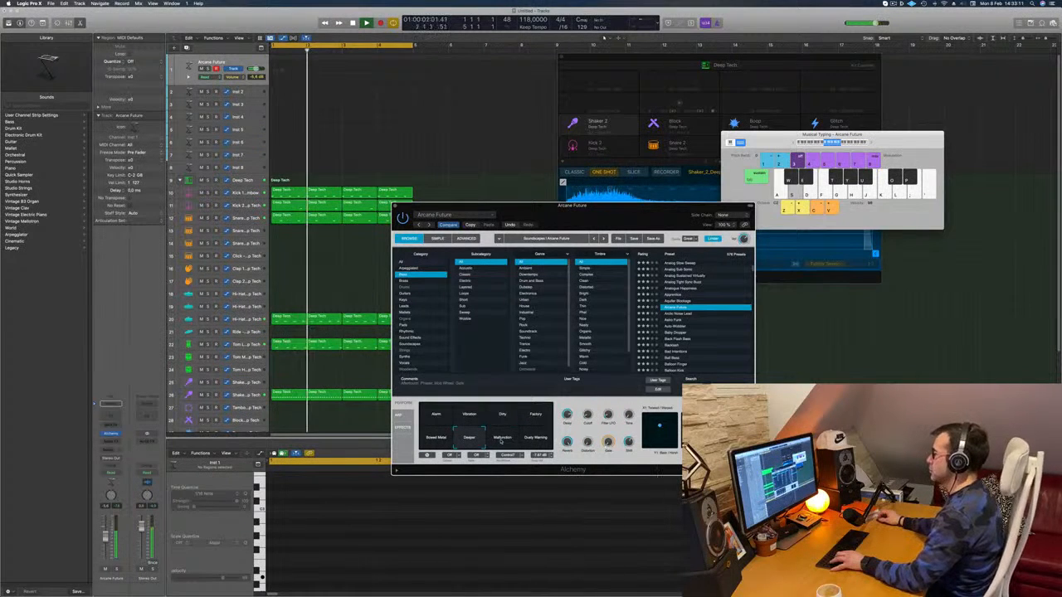
click(501, 439)
click(532, 442)
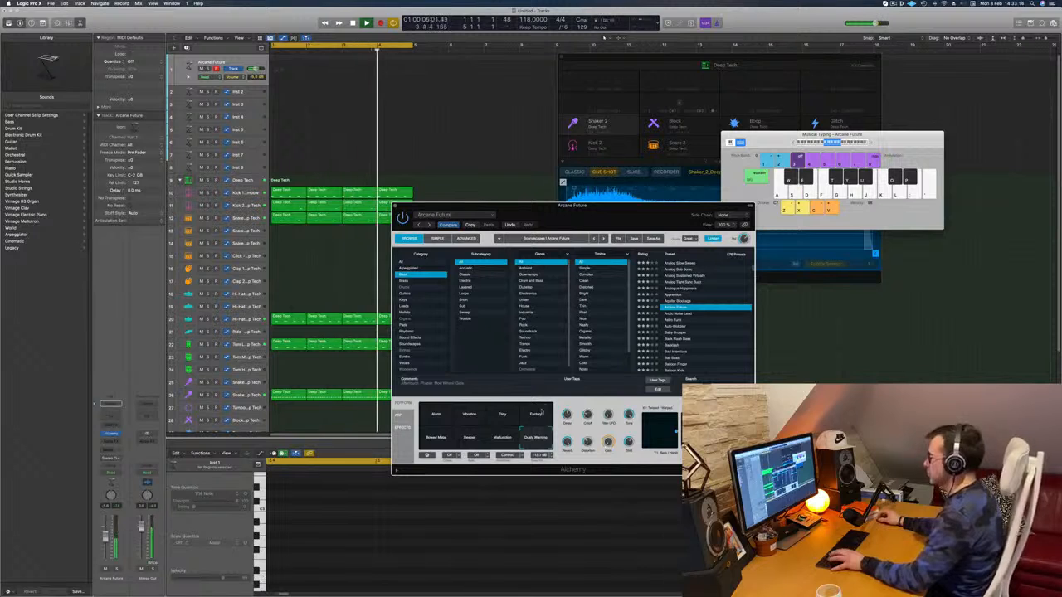
click(539, 413)
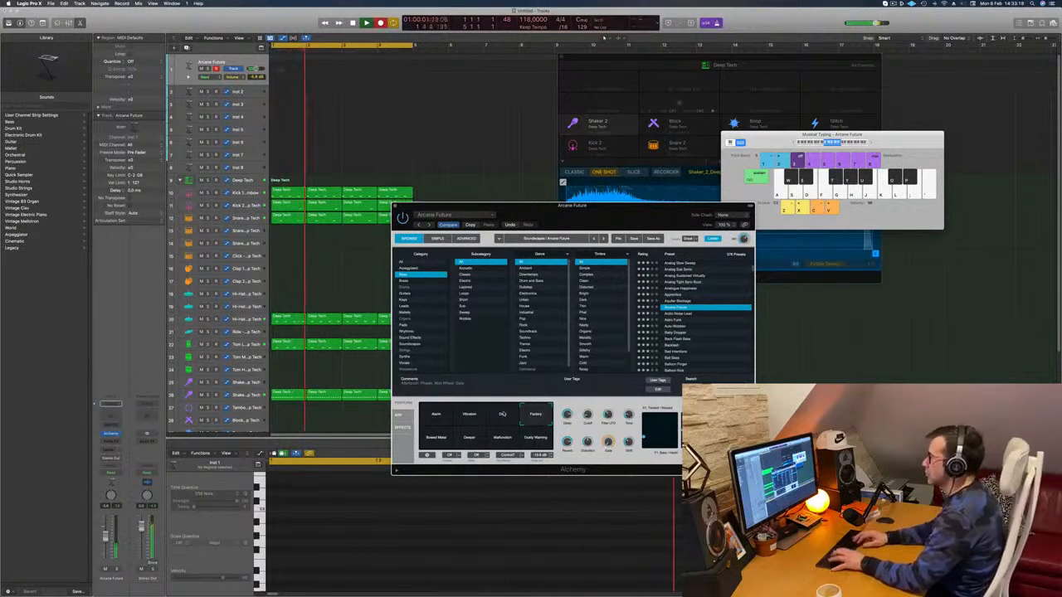
- Record a bass part on the Arcane Future track and move the recorded region to start at bar 1
key(d)
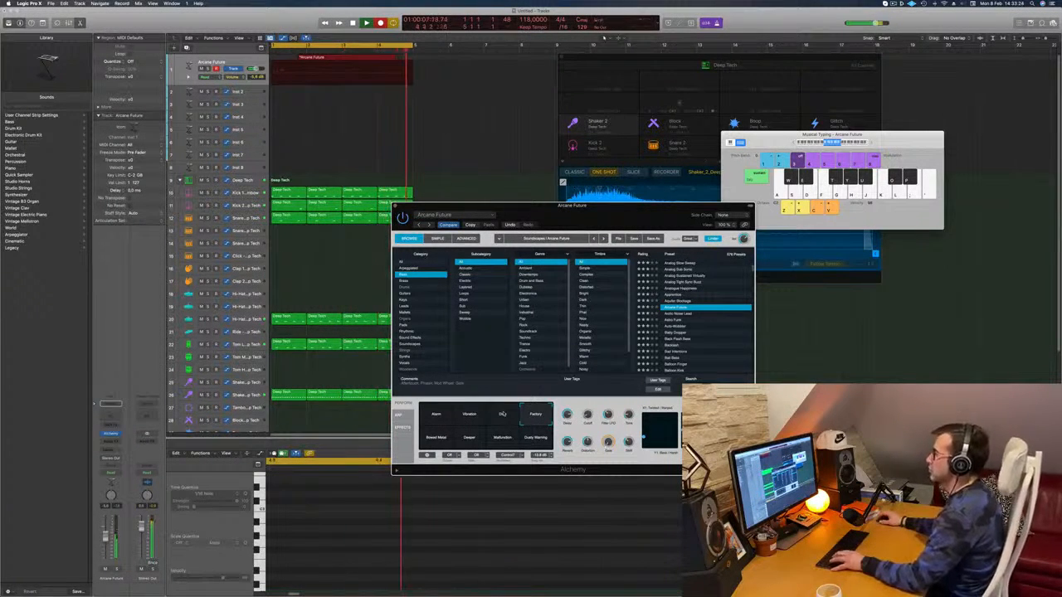
key(space)
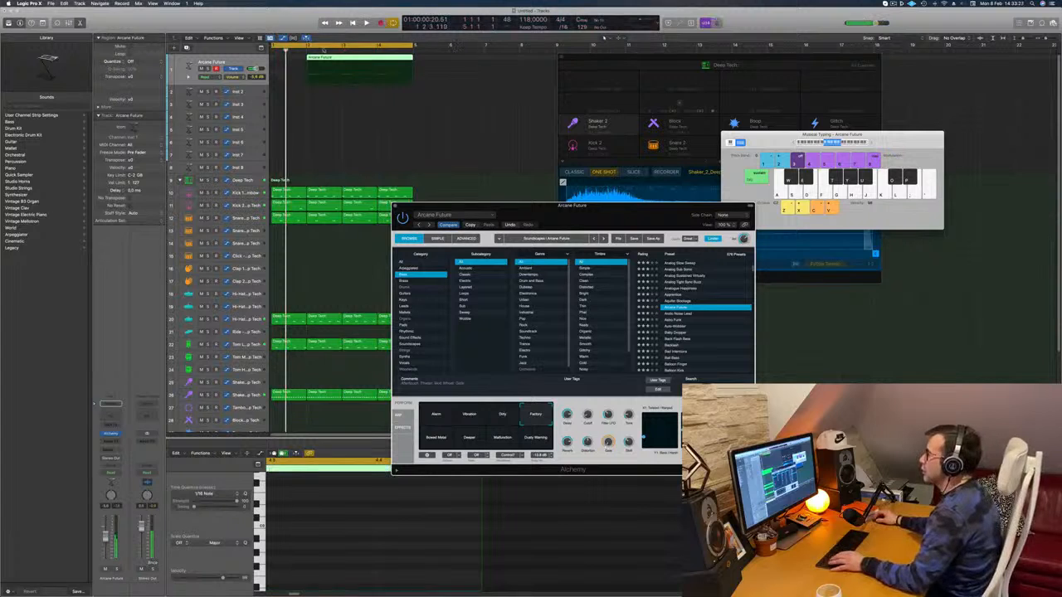
drag(320, 58, 286, 60)
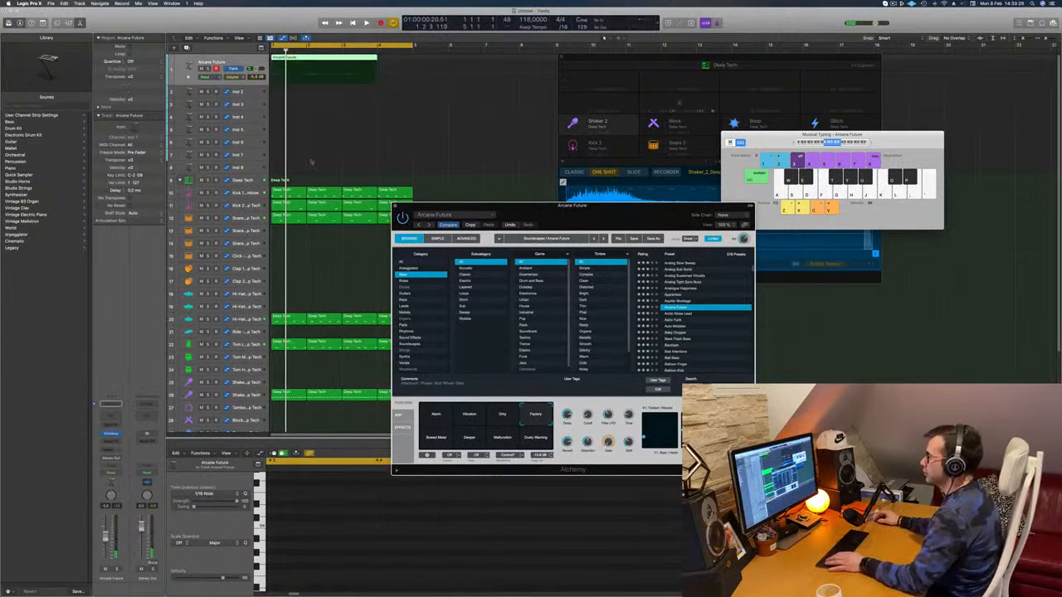
key(space)
key(space)
- Split the Arcane Future region at bar 3, using the Split option for notes that cross the cut
double_click(346, 59)
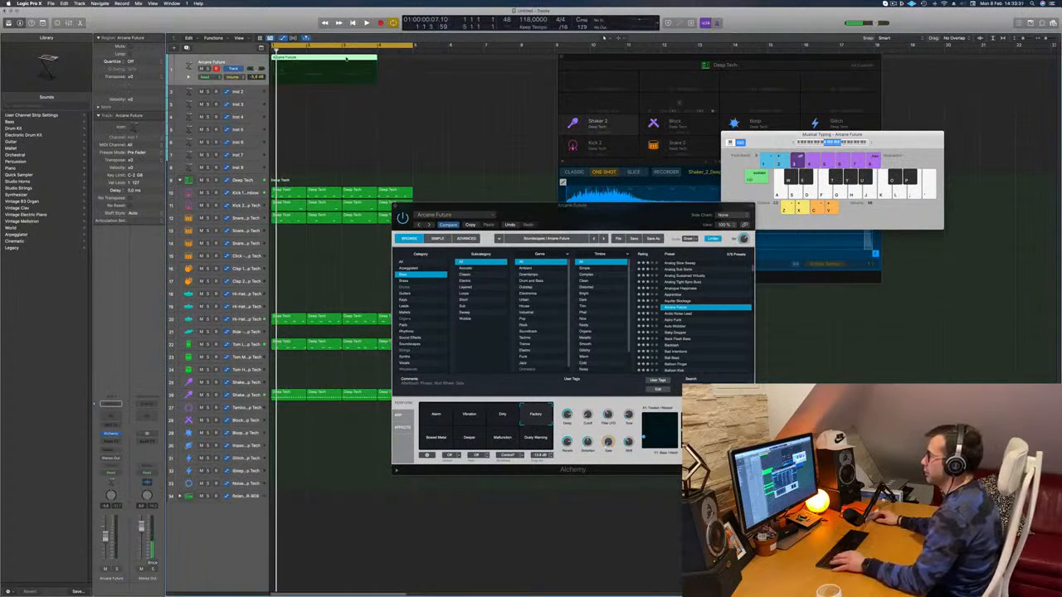
click(342, 58)
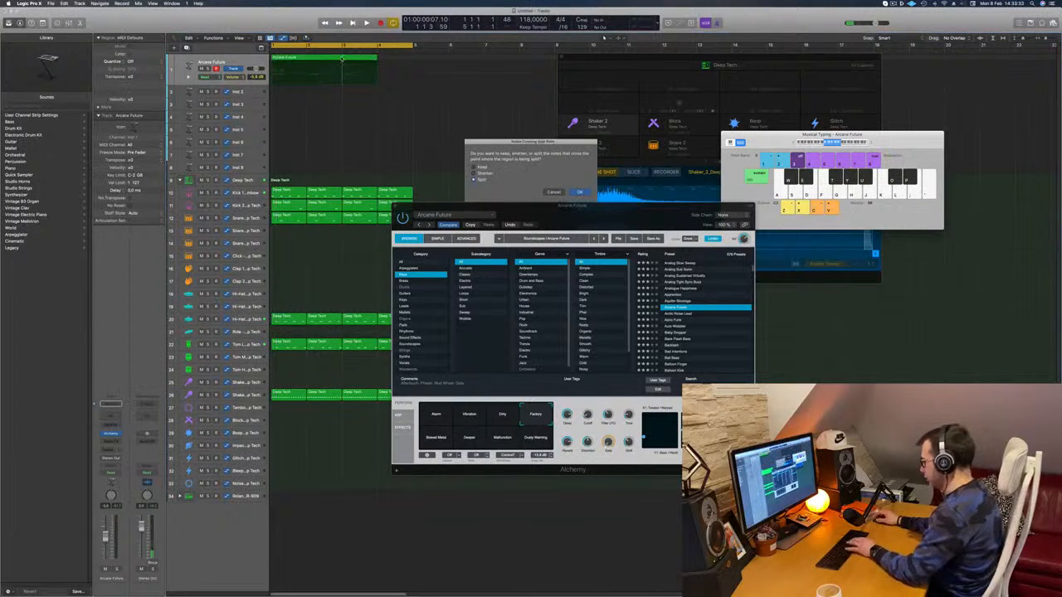
click(575, 192)
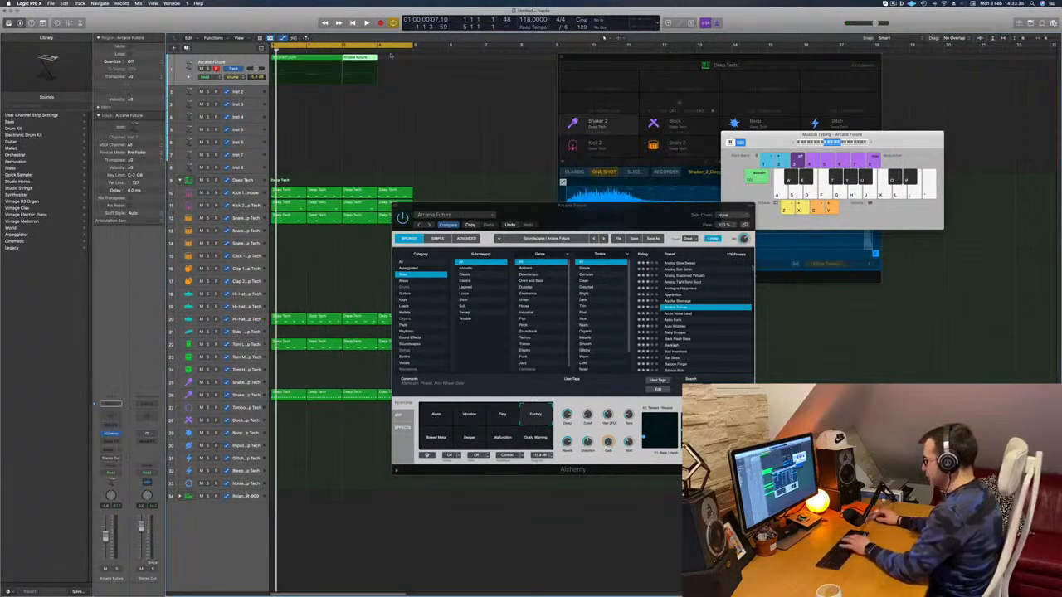
- Undo the stray volume automation point and delete the Arcane Future region after bar 3
double_click(307, 62)
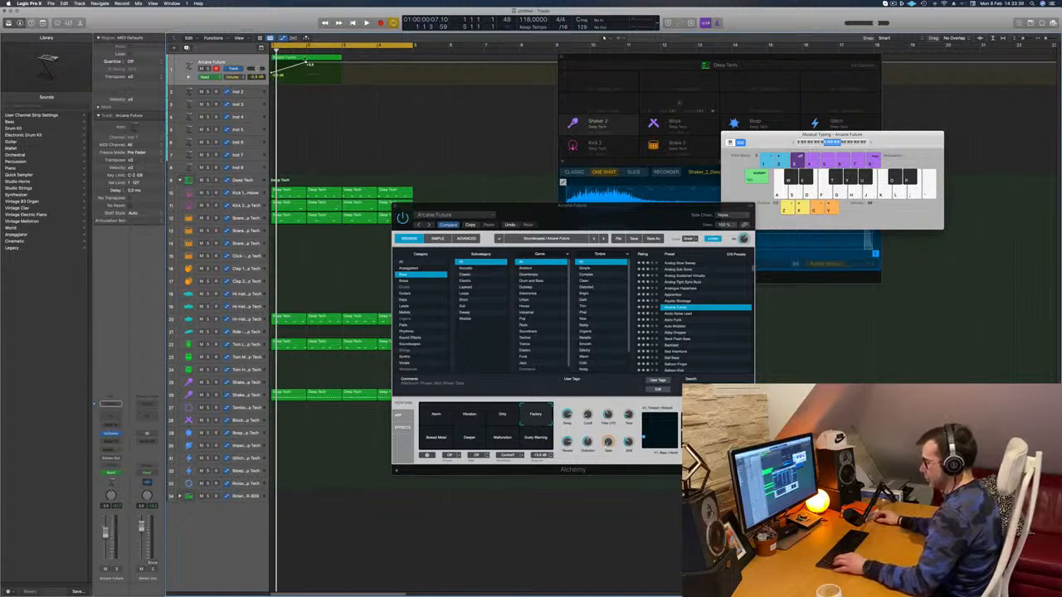
key(super+z)
key(super+z)
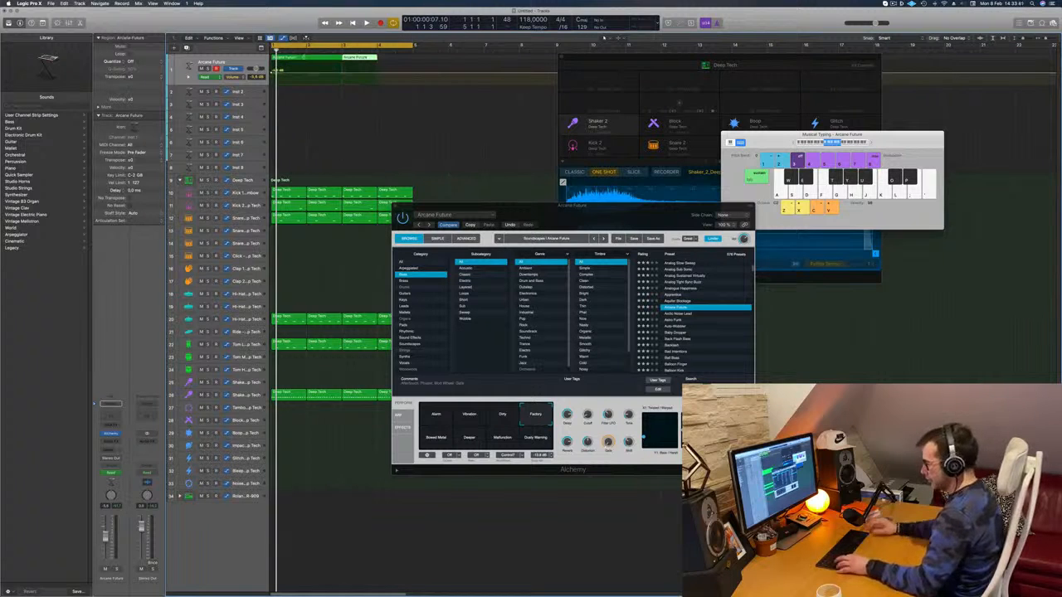
key(super+z)
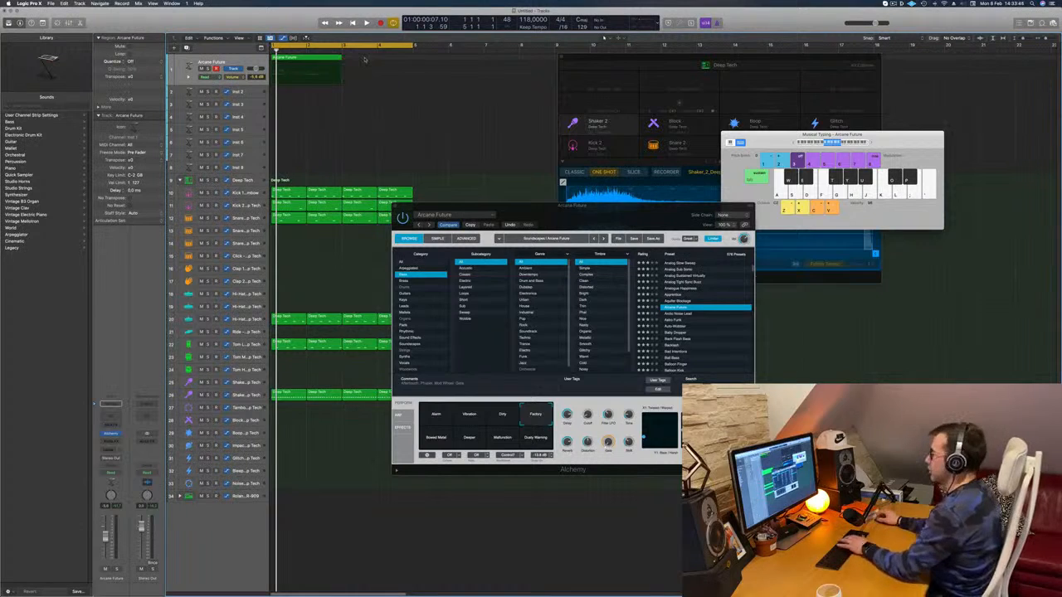
- Open the two-bar Arcane Future region in the Piano Roll and play the groove to check the bass
key(space)
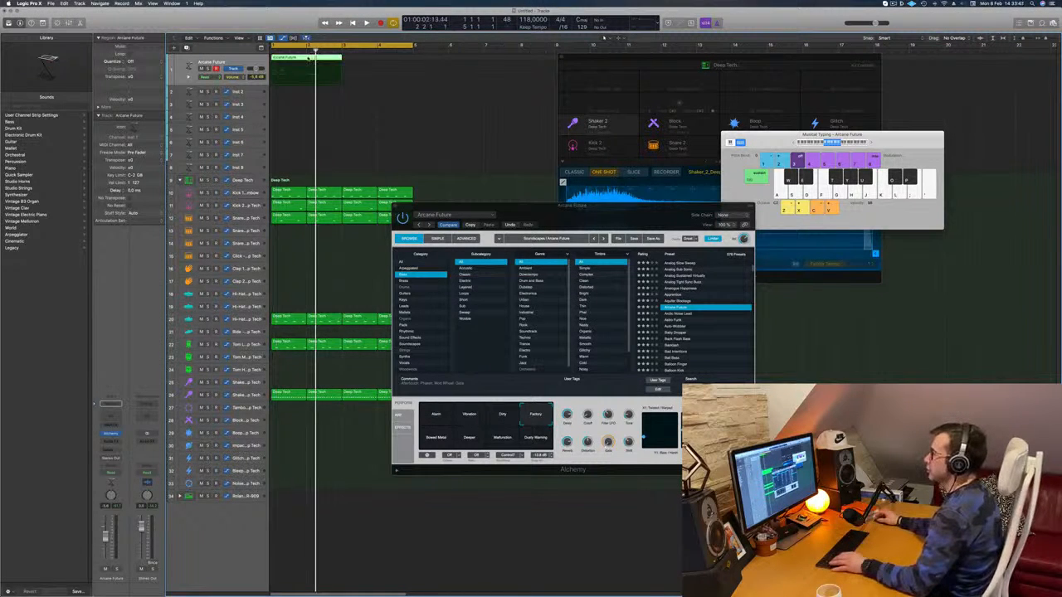
double_click(309, 56)
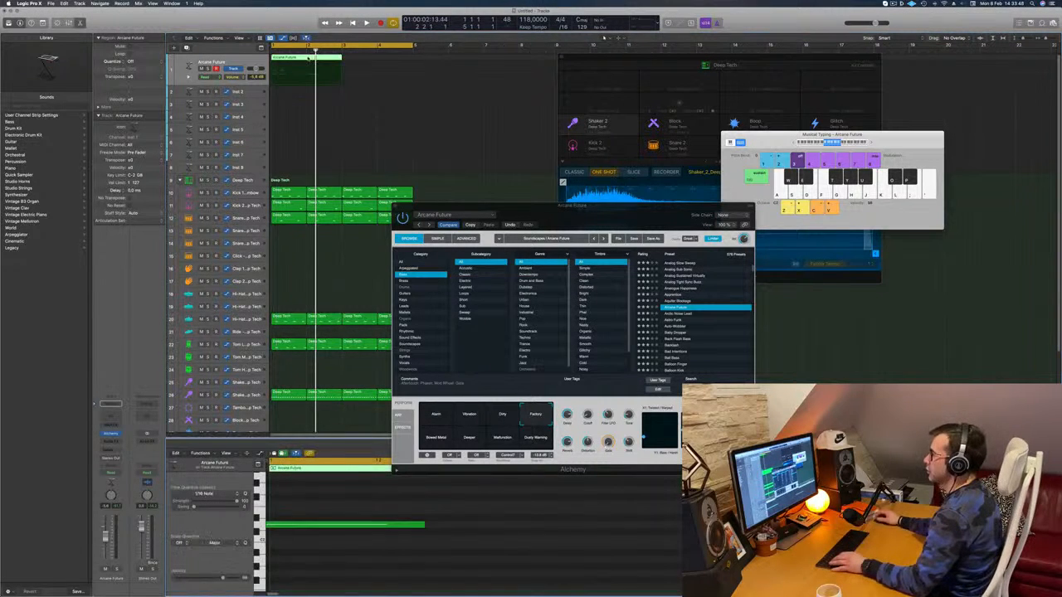
click(458, 549)
key(space)
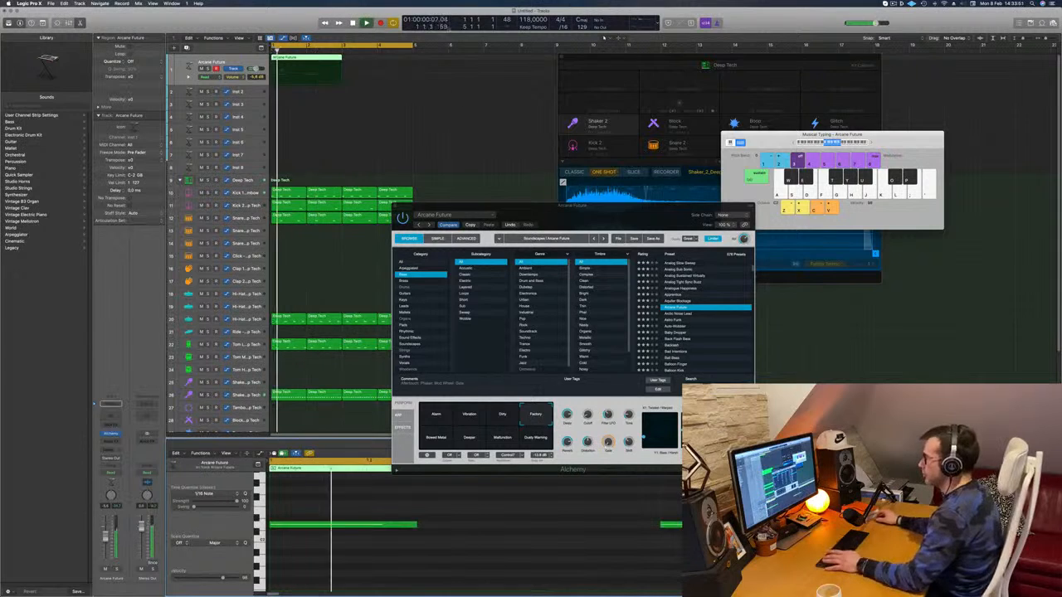
- Reposition the Alchemy window and adjust the Arcane Future sound on its XY pad while the groove plays
drag(573, 206, 628, 111)
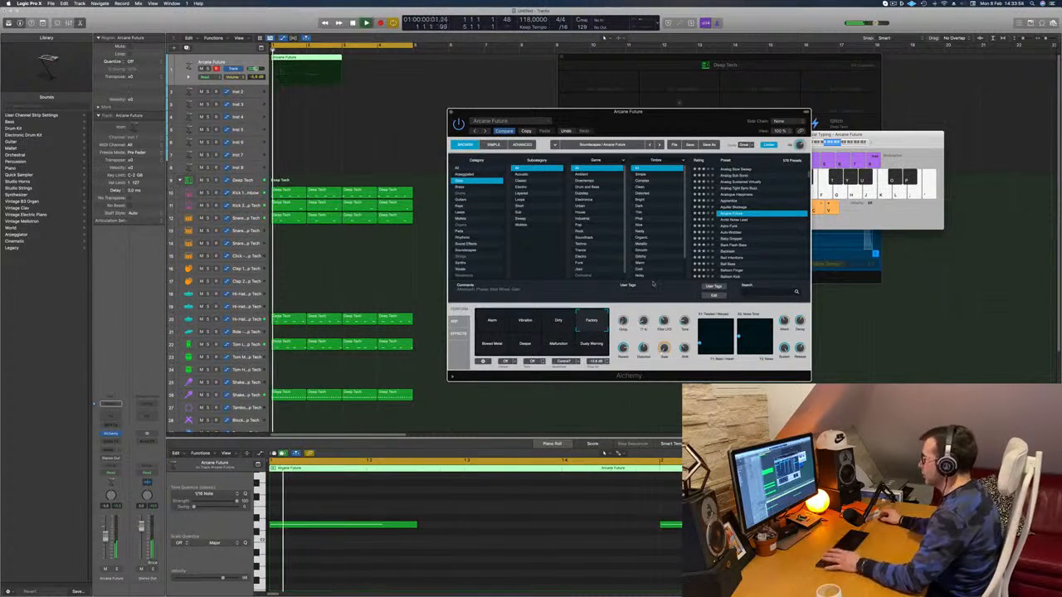
drag(682, 120, 645, 117)
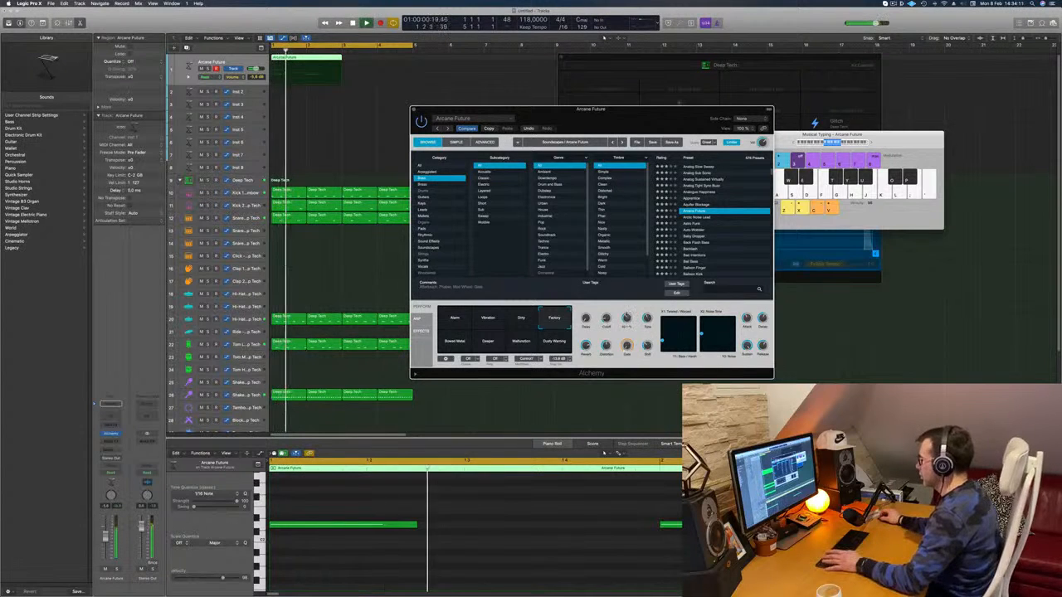
drag(629, 123, 649, 149)
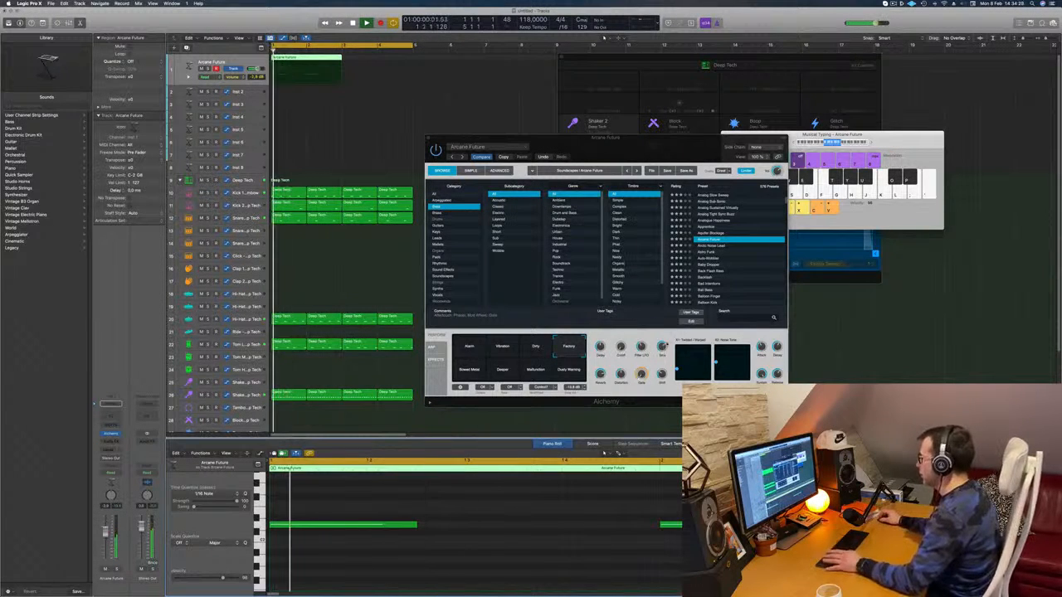
click(697, 360)
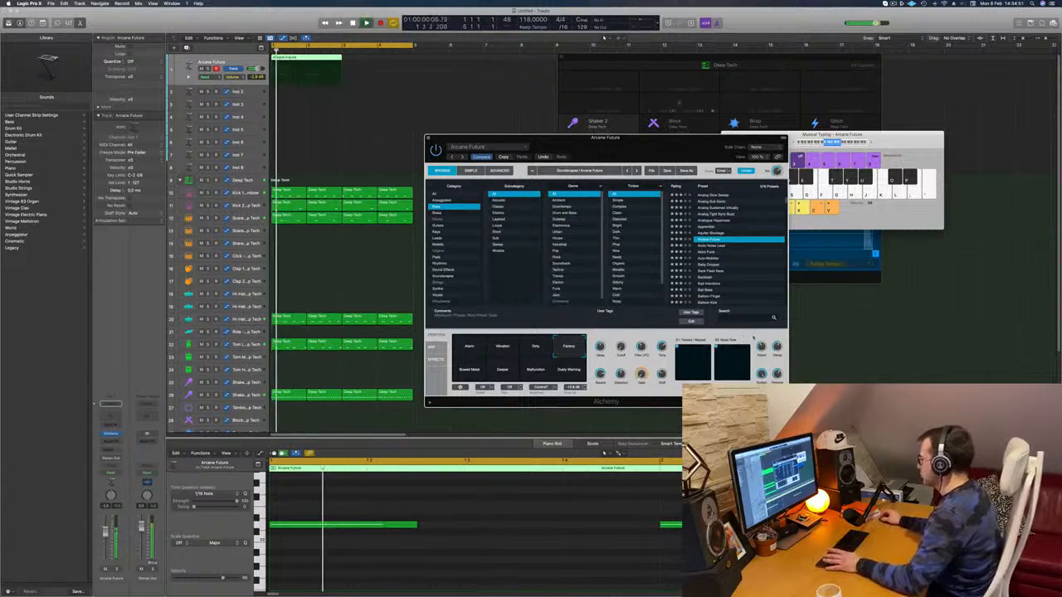
drag(643, 153, 678, 156)
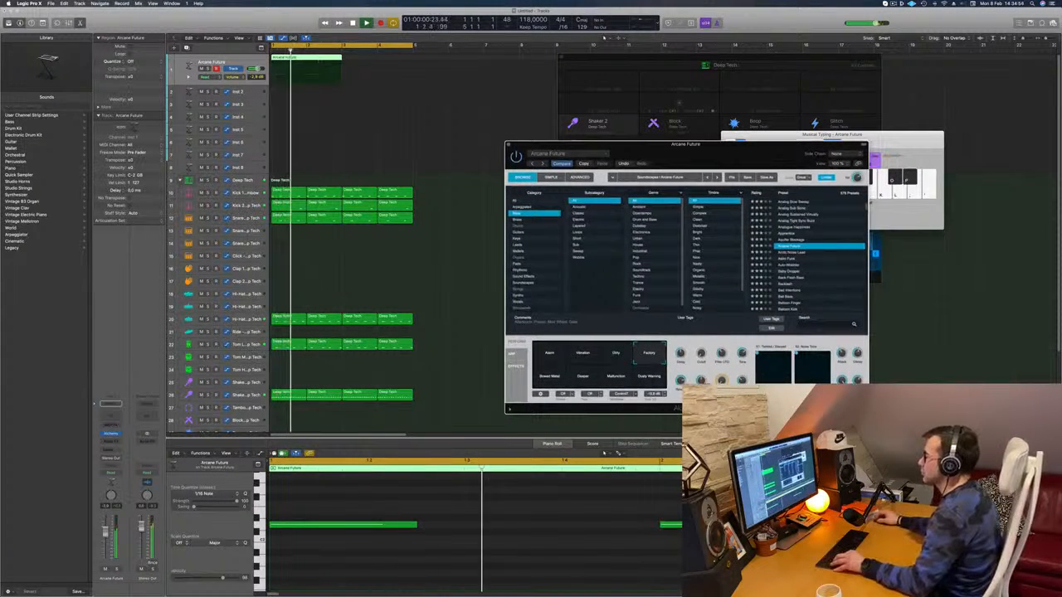
- Copy the two-bar Arcane Future region to bar 3 and switch Alchemy to the Dirty snapshot while the groove plays
drag(317, 64, 389, 65)
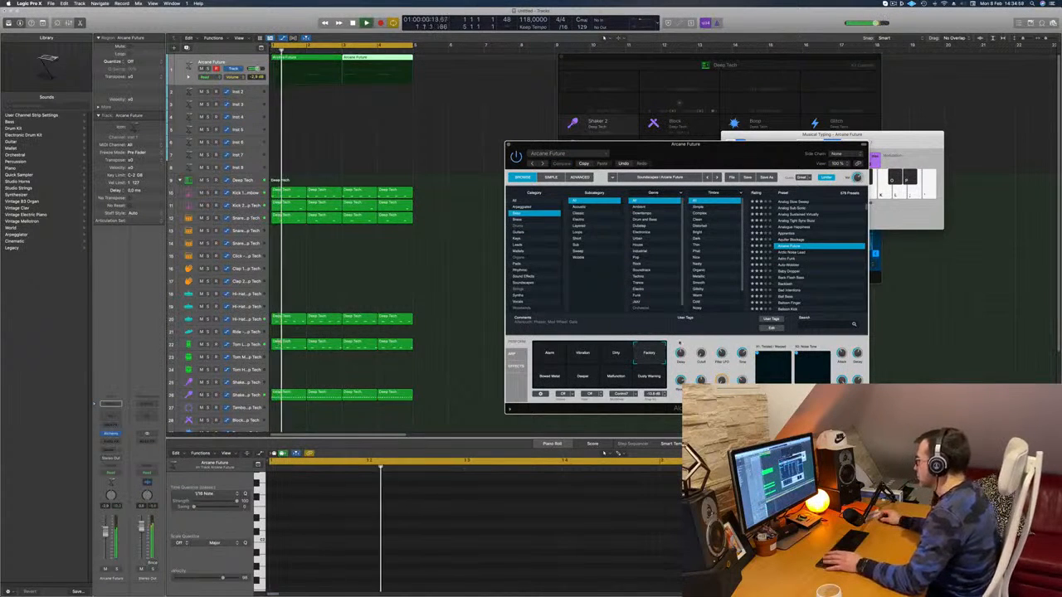
click(584, 163)
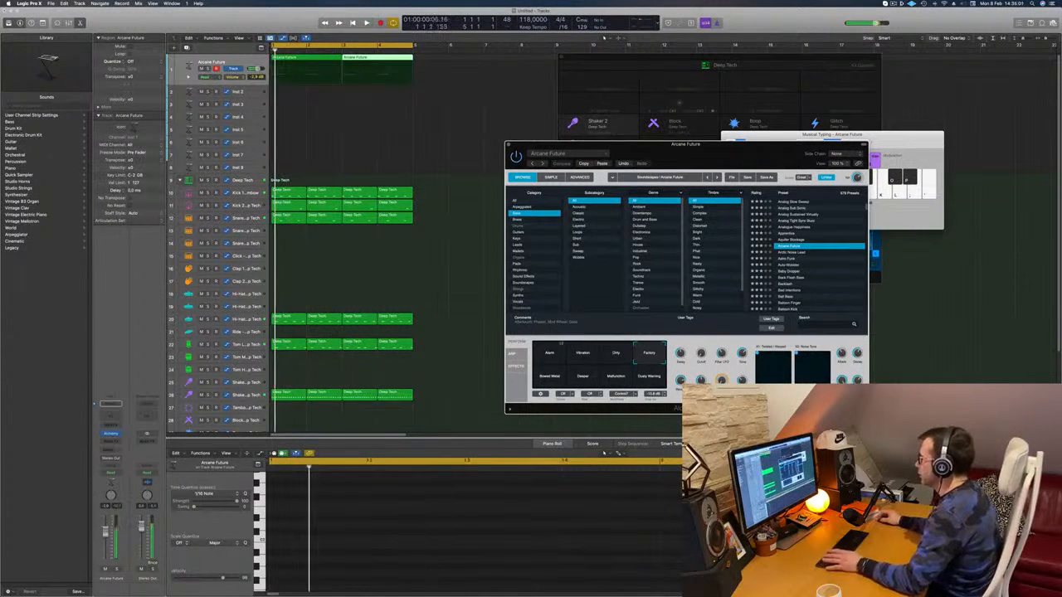
click(614, 359)
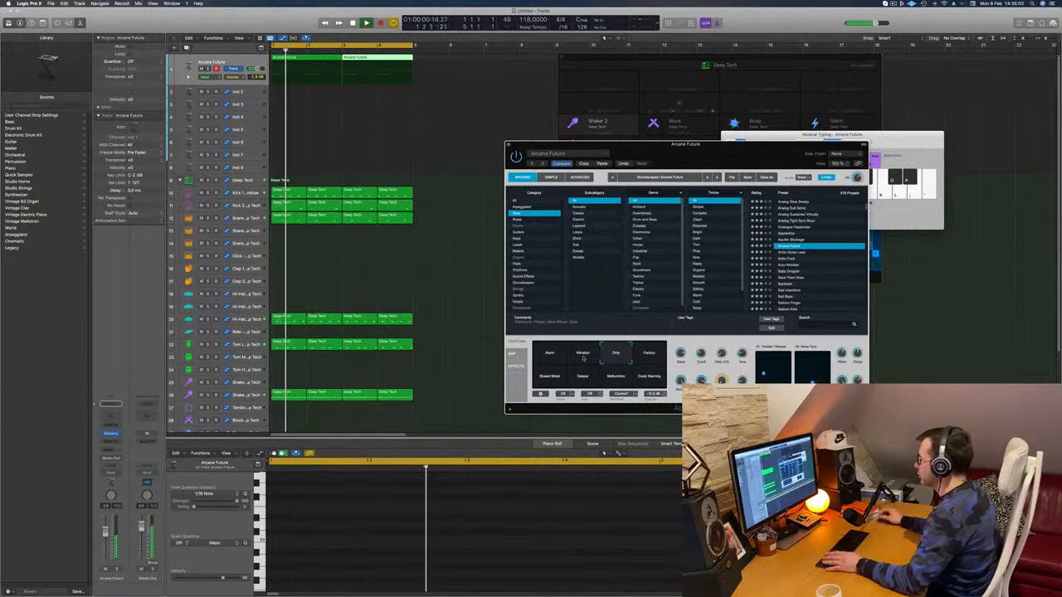
drag(736, 155, 706, 131)
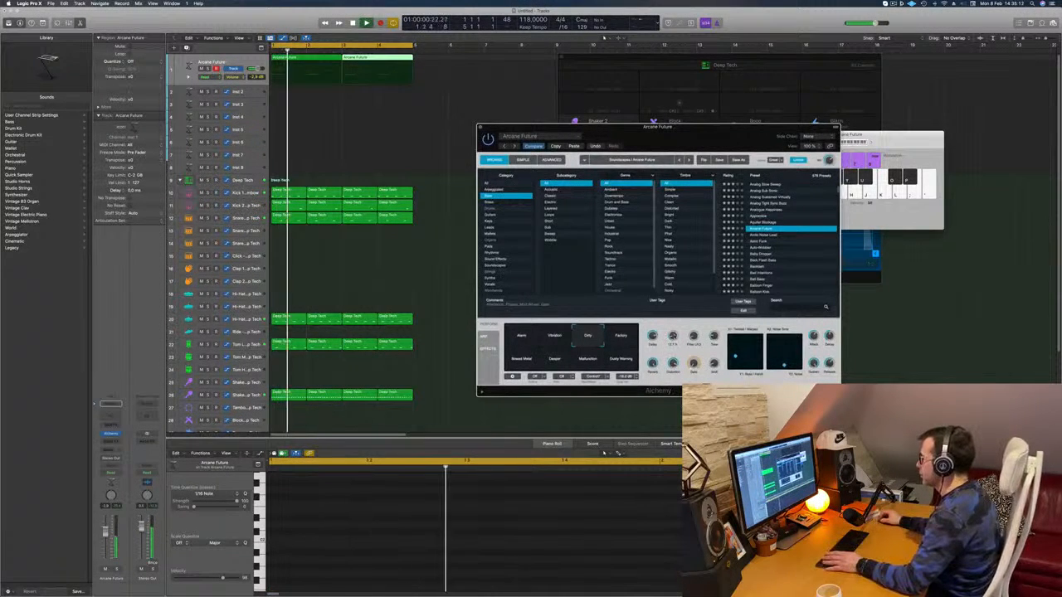
drag(696, 136, 811, 126)
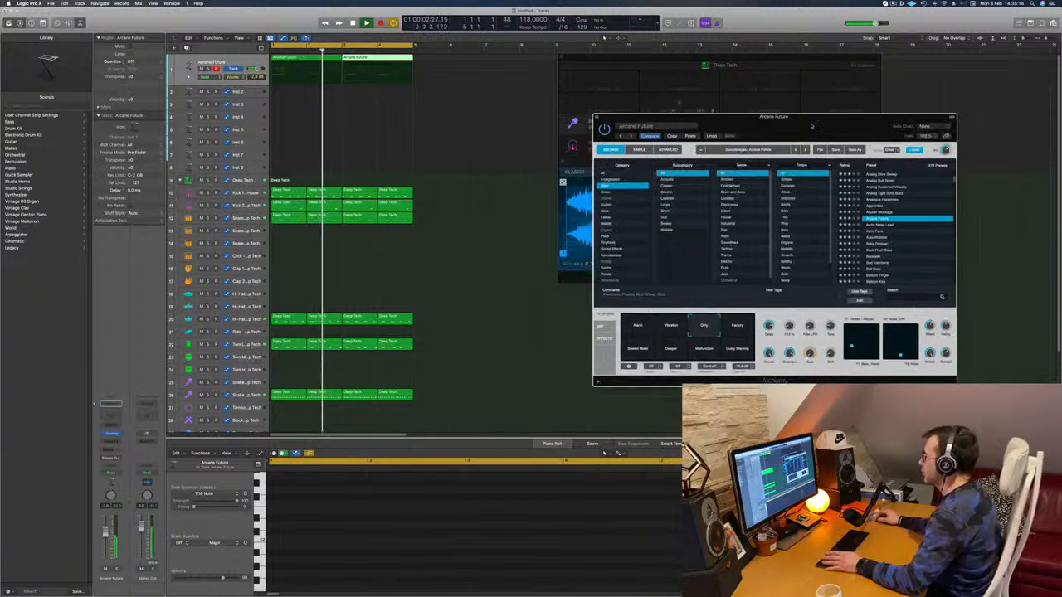
key(space)
key(super+w)
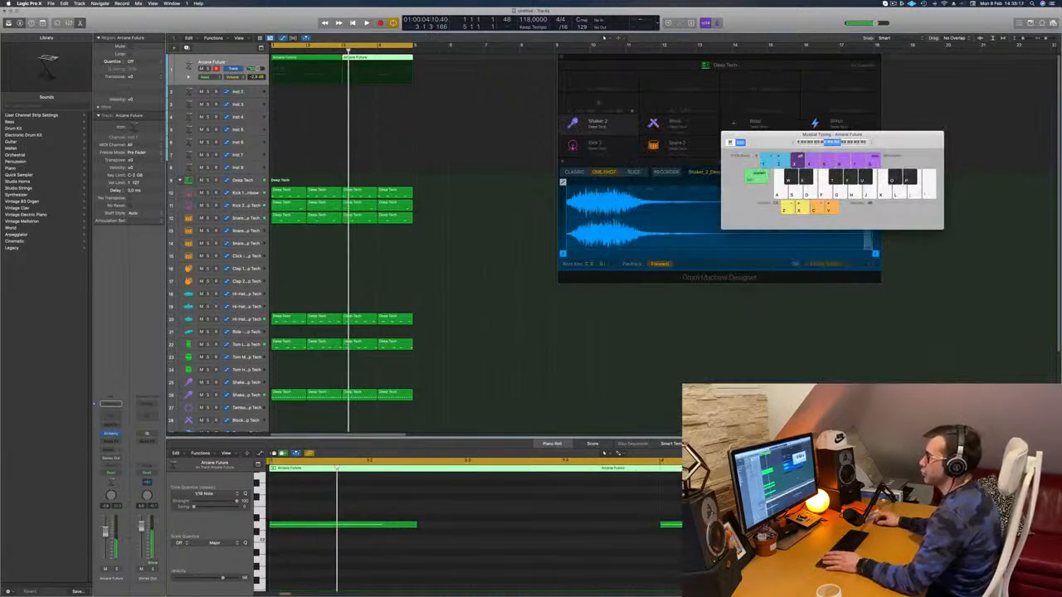
- Duplicate the Arcane Future track with its settings and copy both Arcane Future regions onto the new track
key(super+d)
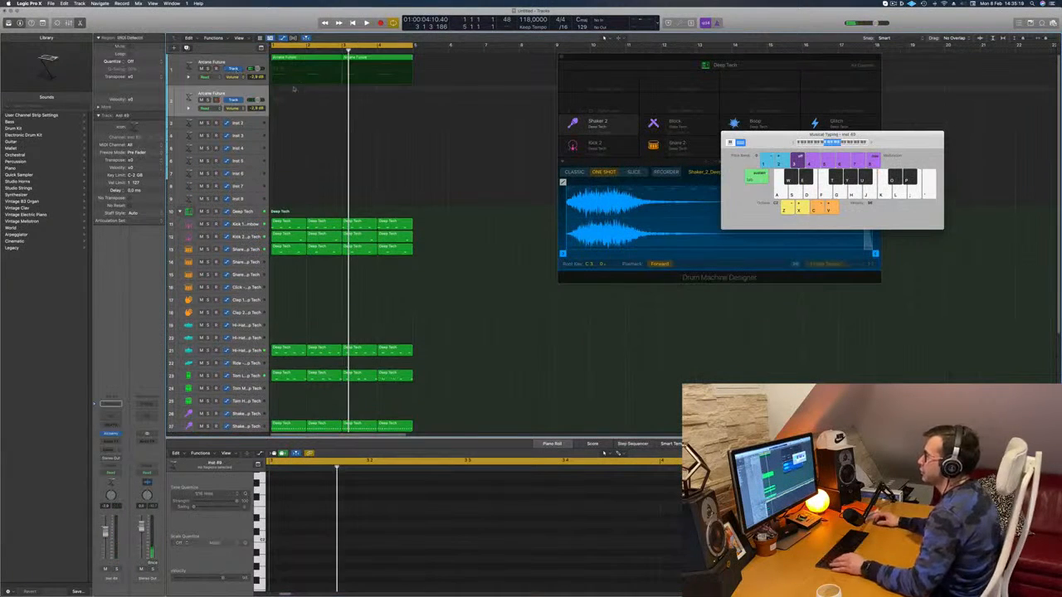
click(307, 63)
drag(307, 63, 306, 90)
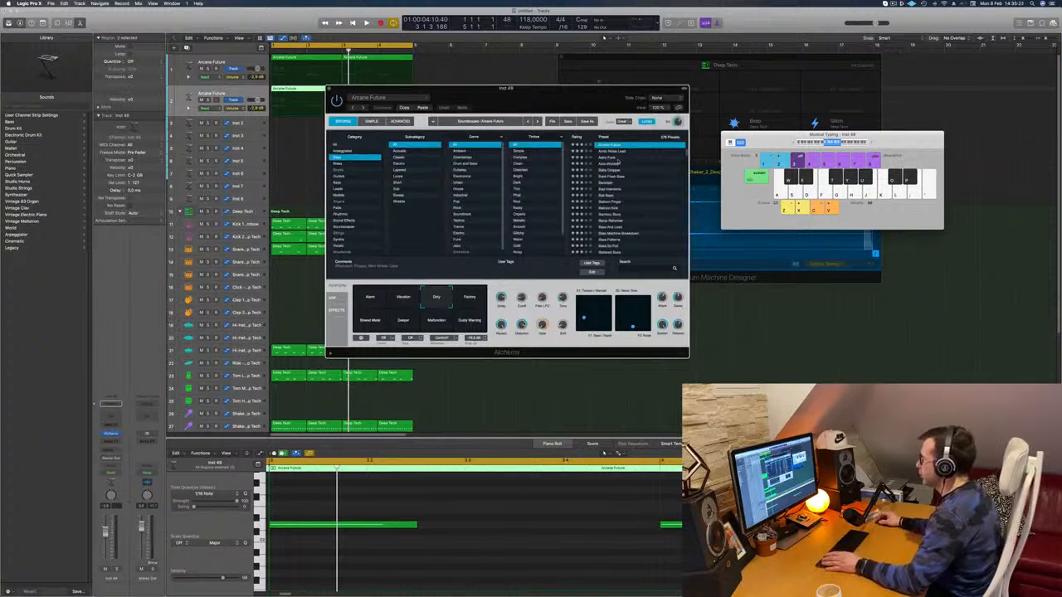
- Load the 808 Bass preset in Alchemy on the duplicated track and listen to it with the groove
scroll(621, 159, up, 5)
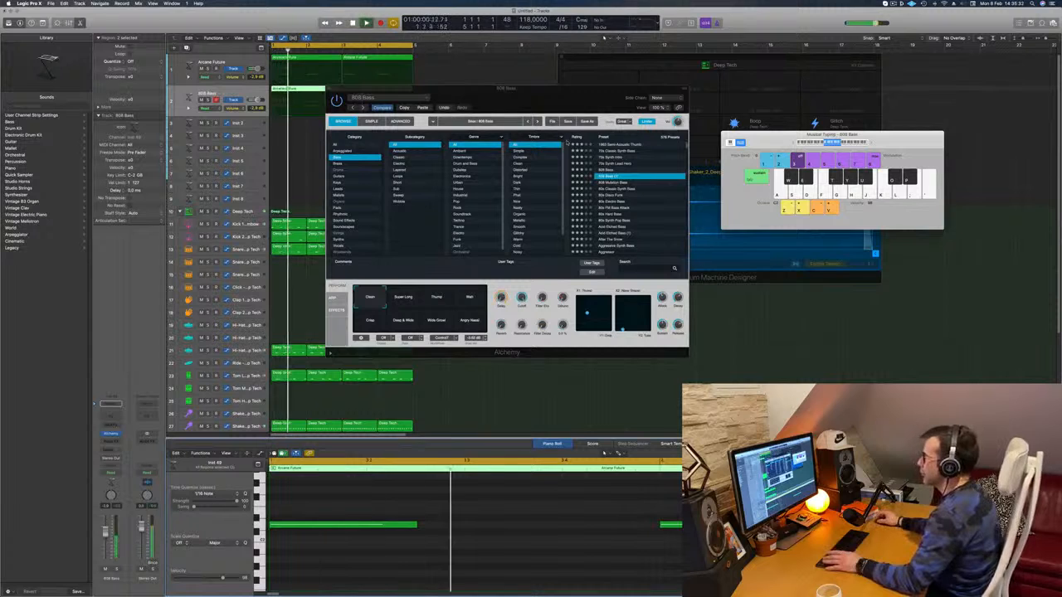
drag(530, 97, 643, 105)
key(super+w)
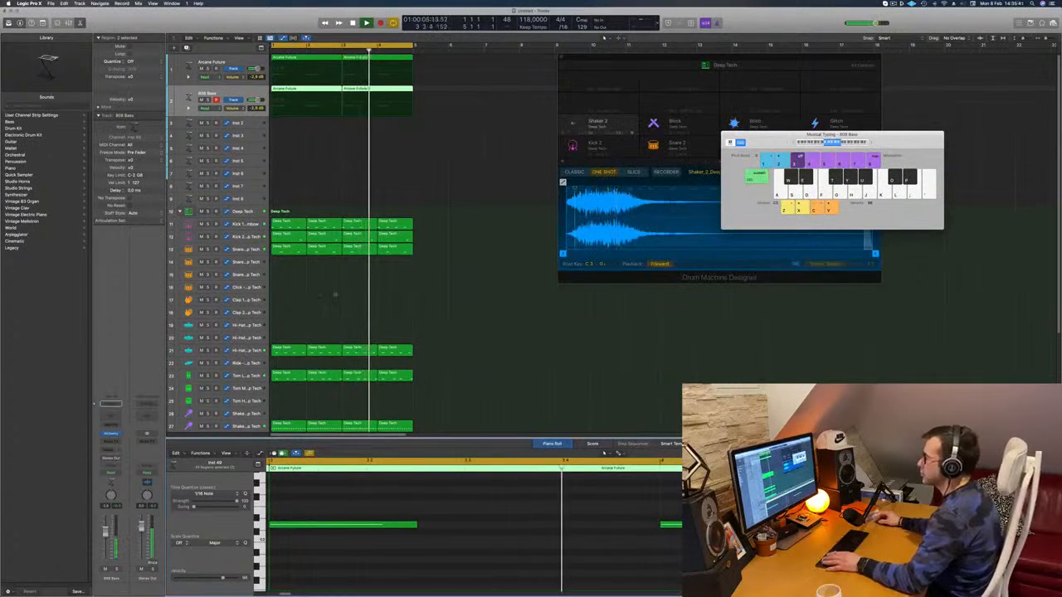
- Play the groove from the start and examine the open hi-hat track's pattern alongside the two bass tracks
key(Return)
scroll(340, 249, down, 1)
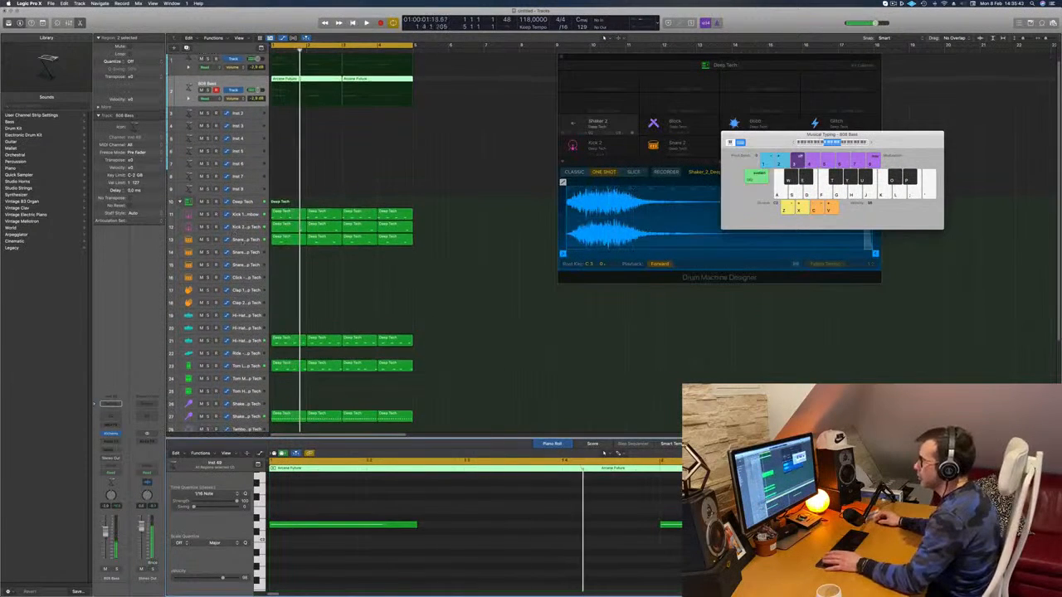
scroll(340, 241, down, 1)
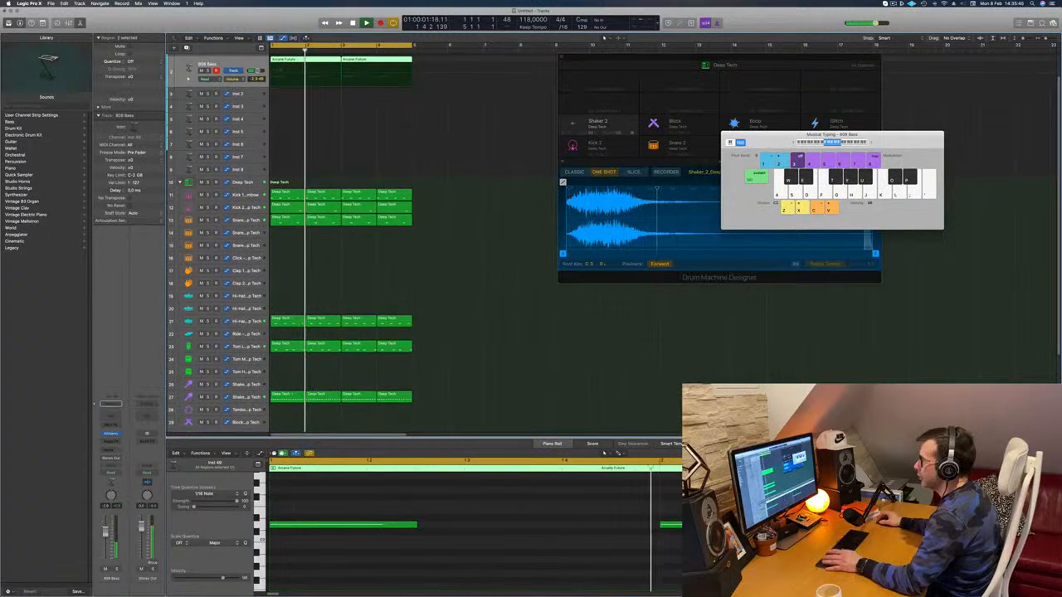
click(241, 320)
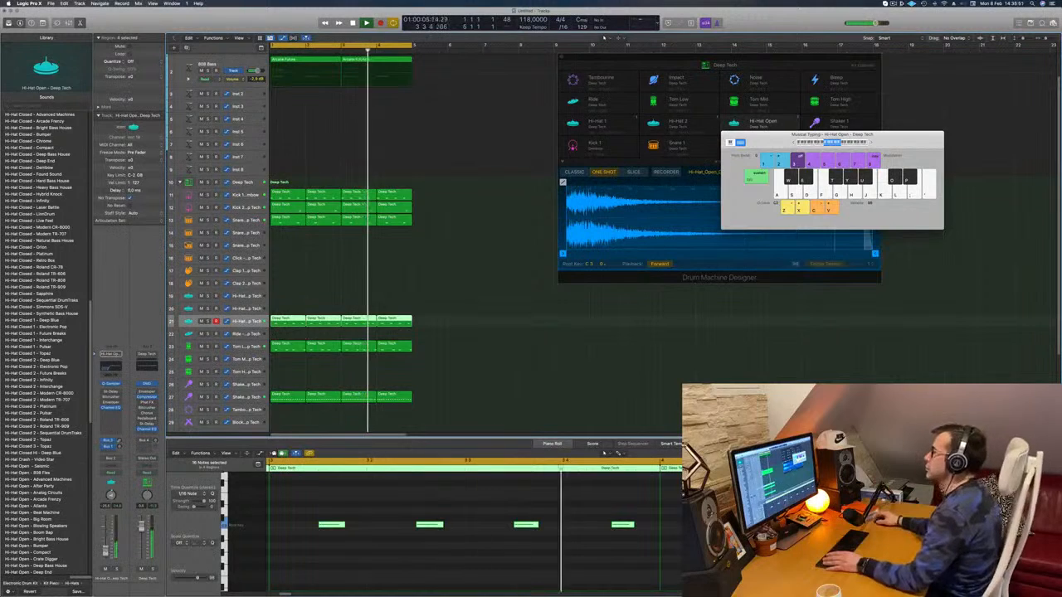
scroll(466, 178, up, 3)
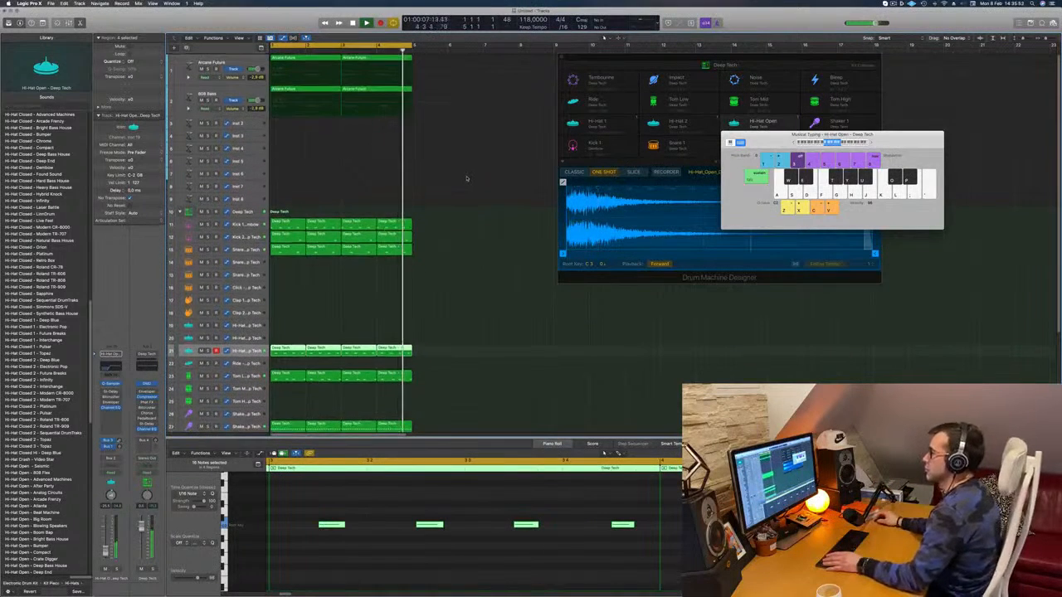
click(466, 179)
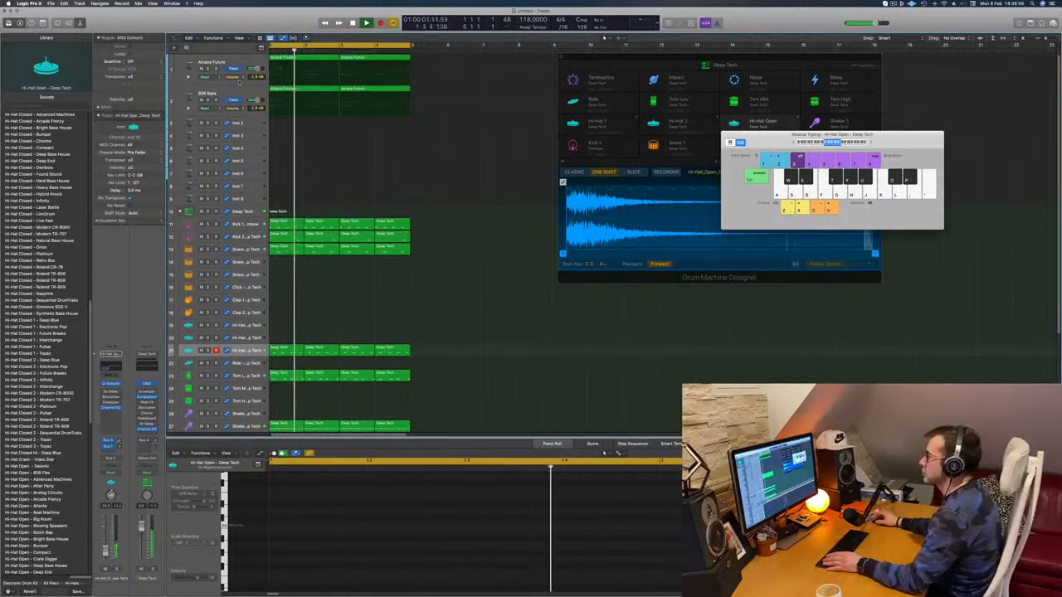
- Copy the first two-bar region from the 808 Bass track onto the empty Inst 2 track below it
click(336, 100)
click(338, 127)
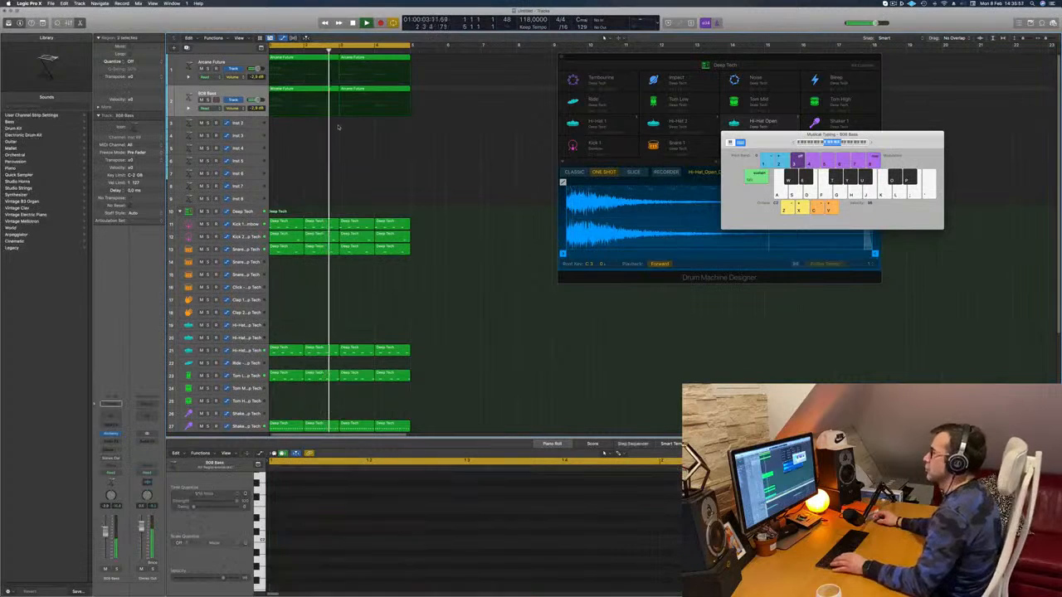
drag(301, 108, 298, 124)
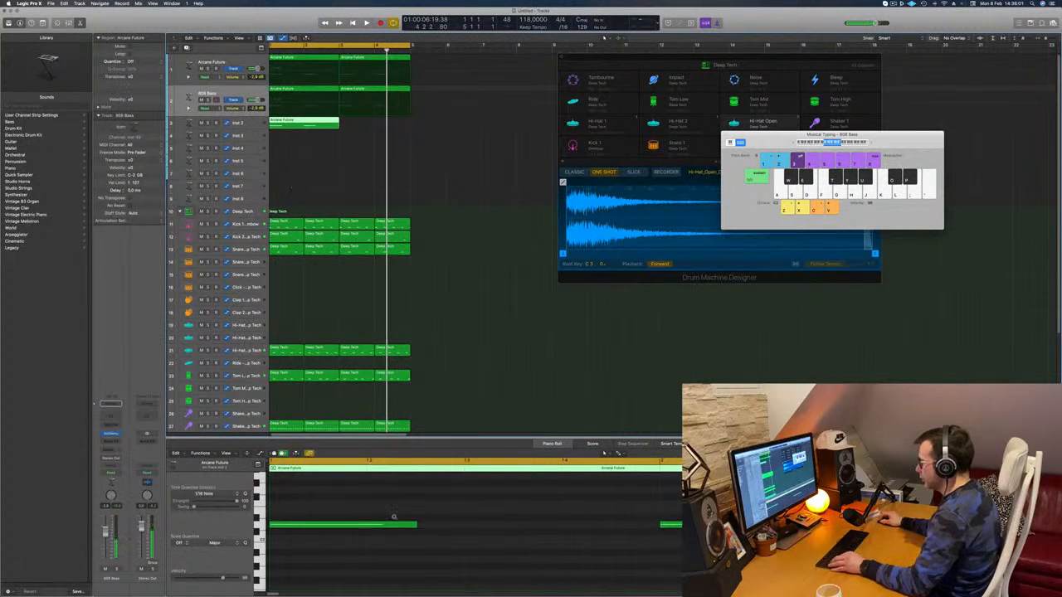
- Shorten the notes in the Inst 2 region and duplicate them at varied pitches to make eight notes per bar
drag(376, 516, 601, 538)
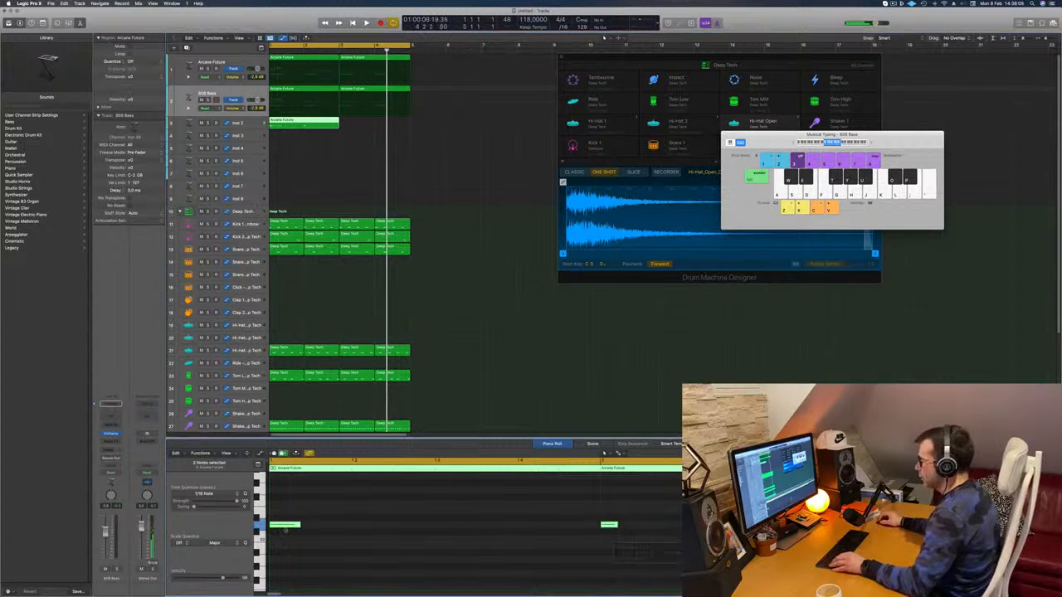
drag(289, 525, 410, 516)
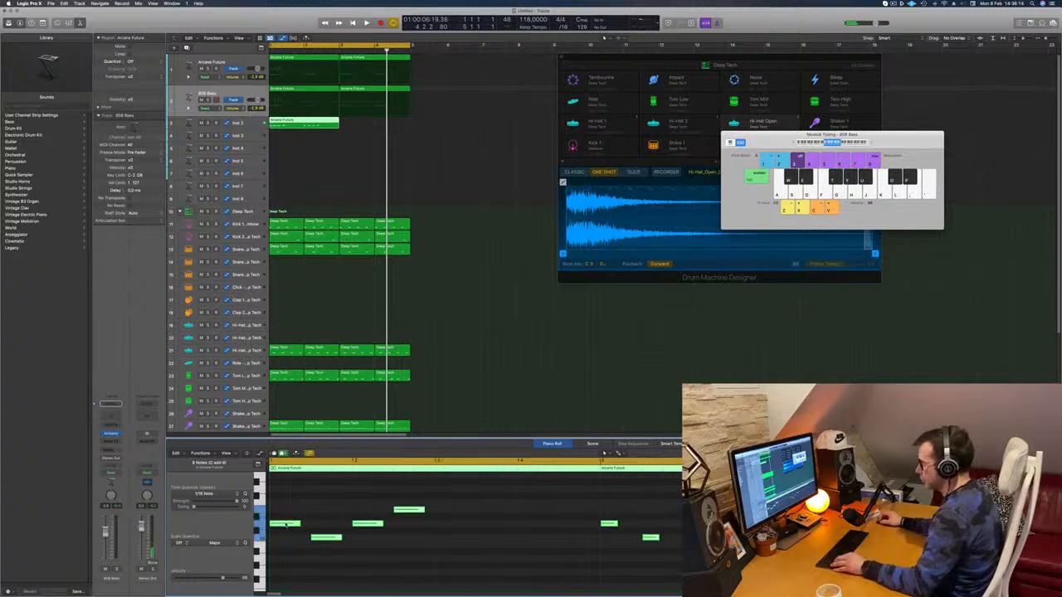
drag(286, 526, 452, 528)
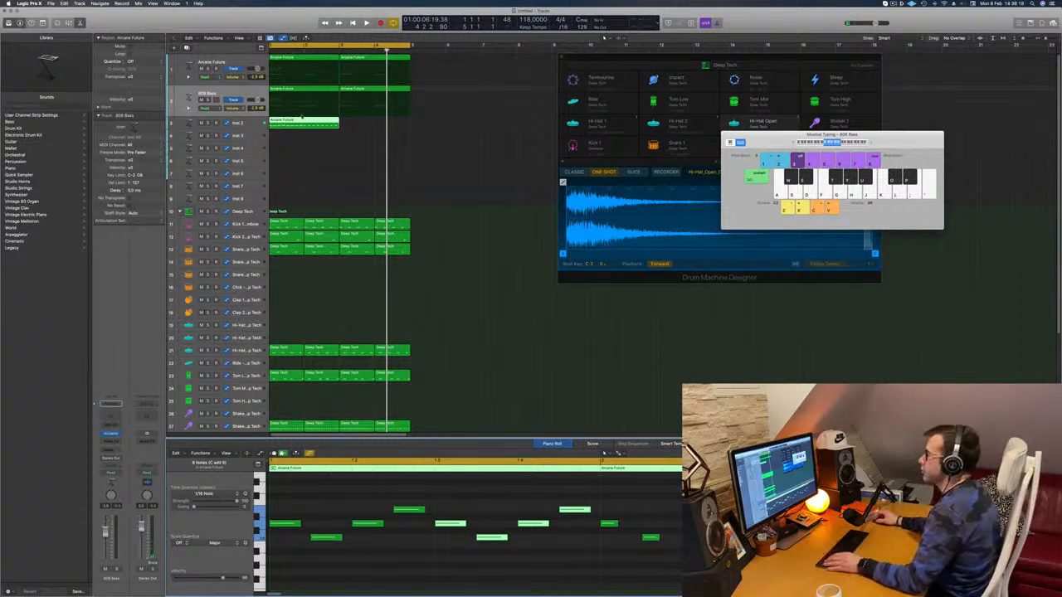
- Copy the Inst 2 region to bar 3 and transpose all the notes of both regions to another octave
drag(320, 122, 369, 124)
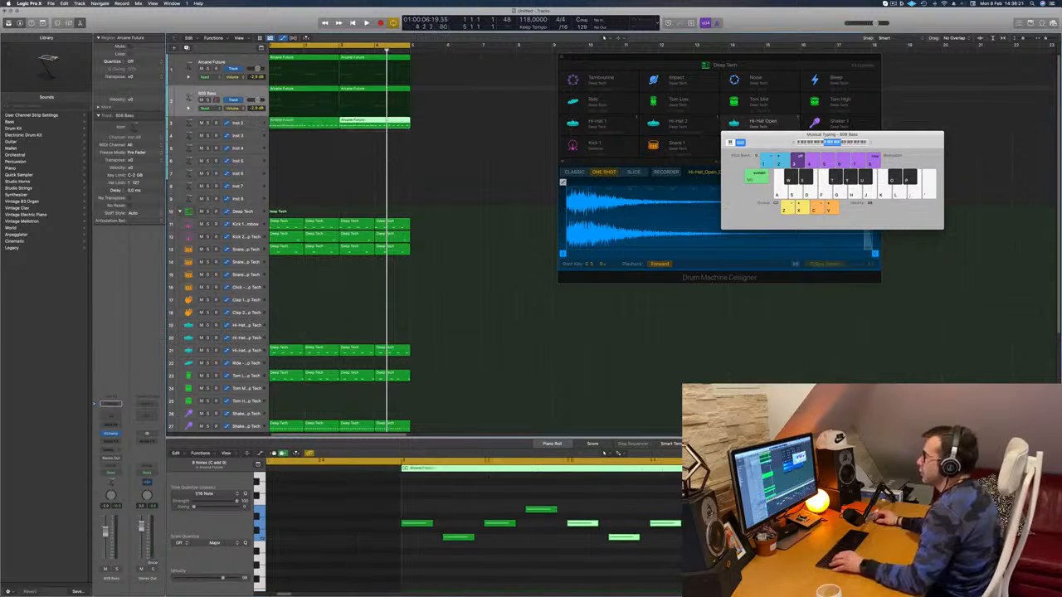
click(394, 587)
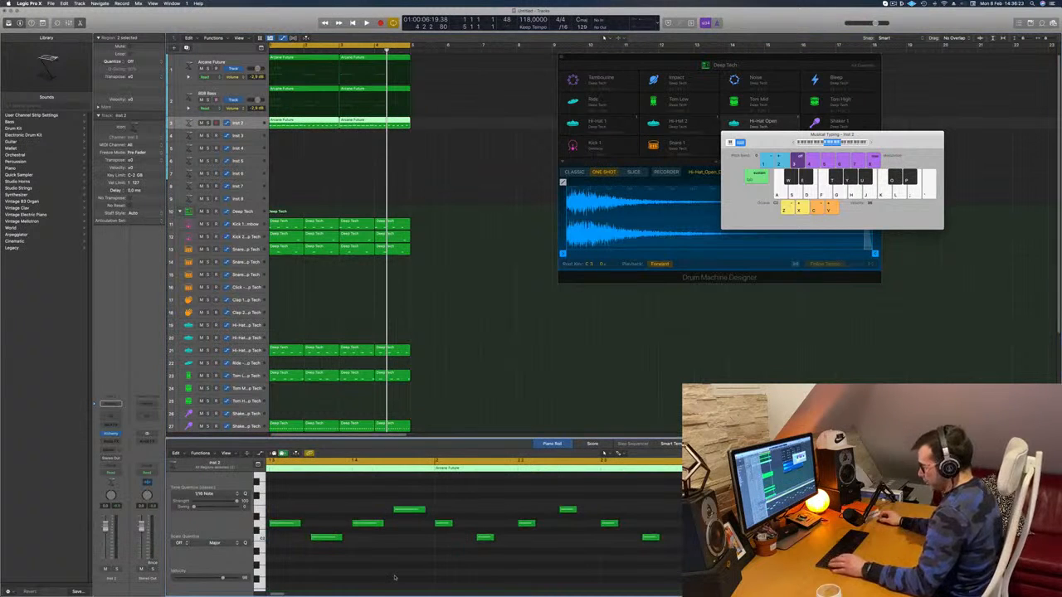
key(super+a)
key(Delete)
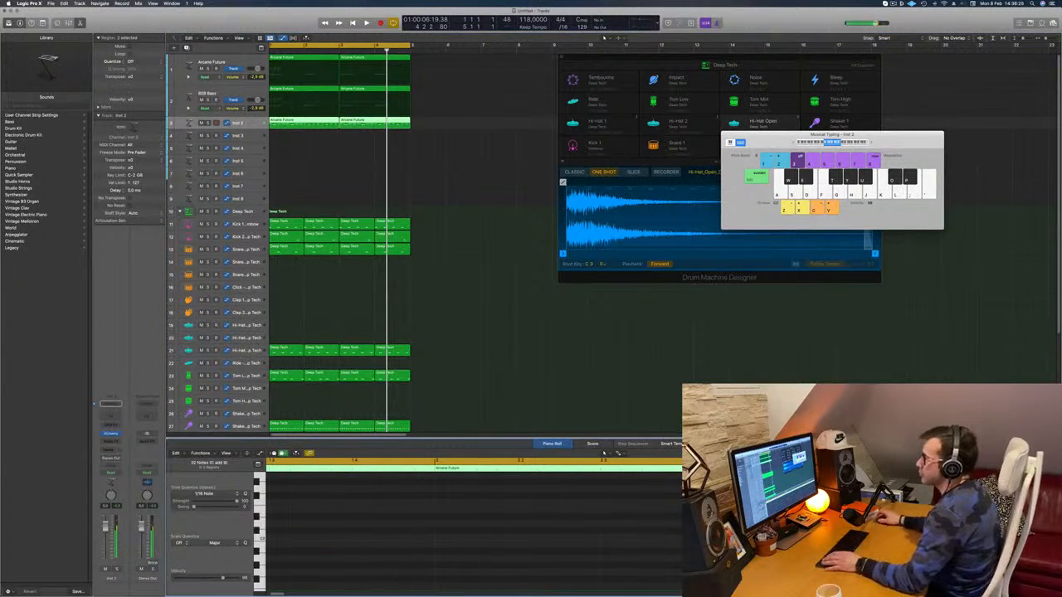
- Load the 80s Digital Piano preset from Alchemy's Keys category on the Inst 2 track and lower the track's volume
click(111, 433)
drag(464, 87, 549, 124)
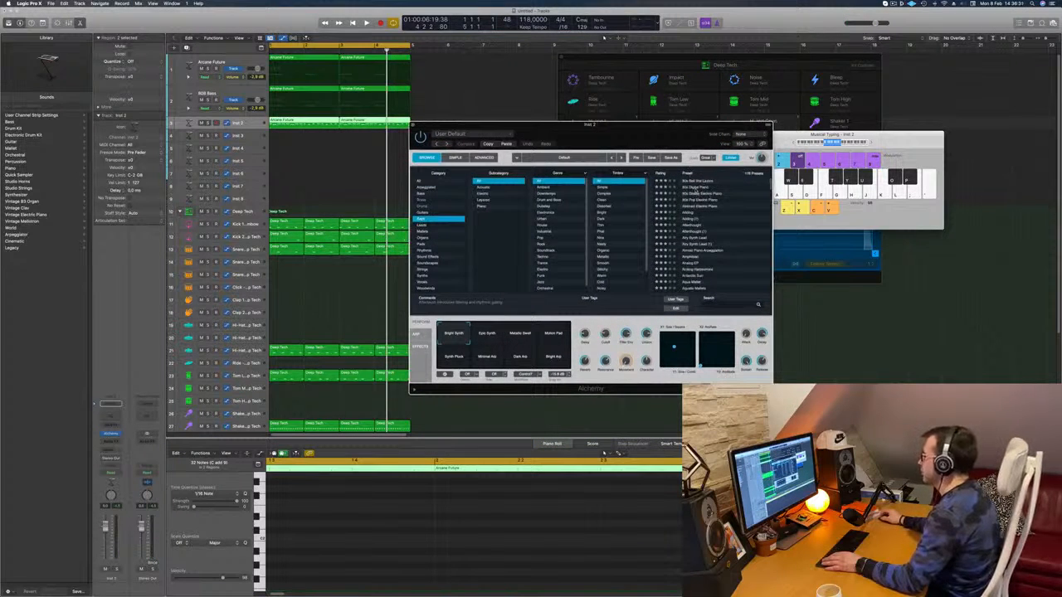
drag(646, 135, 659, 130)
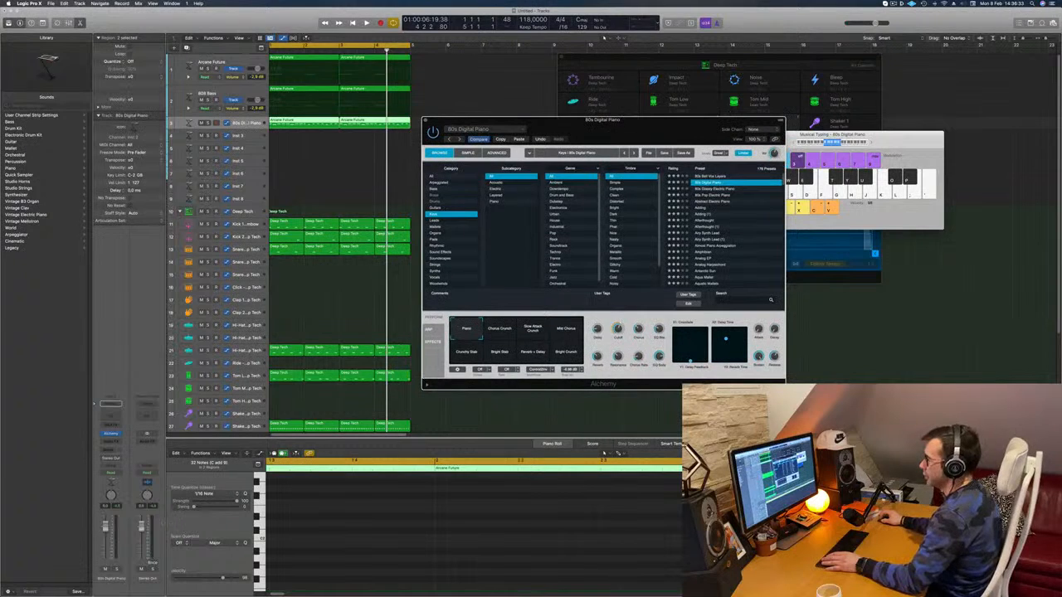
drag(105, 526, 106, 546)
key(space)
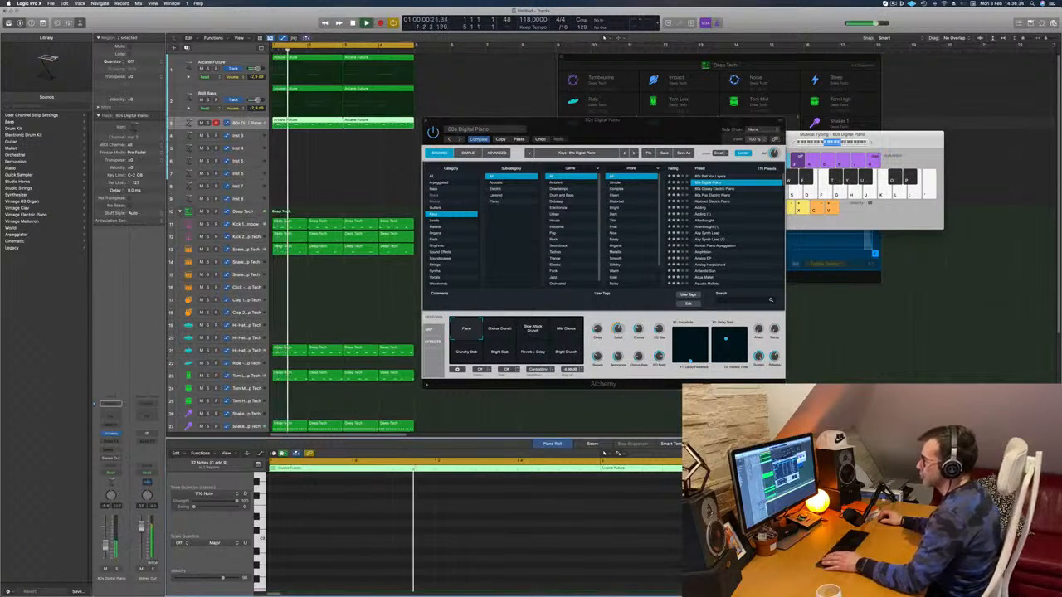
- Audition the 80s Glassy Electric Piano, 80s Pop Electric Piano and Adding presets against the groove
click(719, 189)
drag(680, 129, 607, 119)
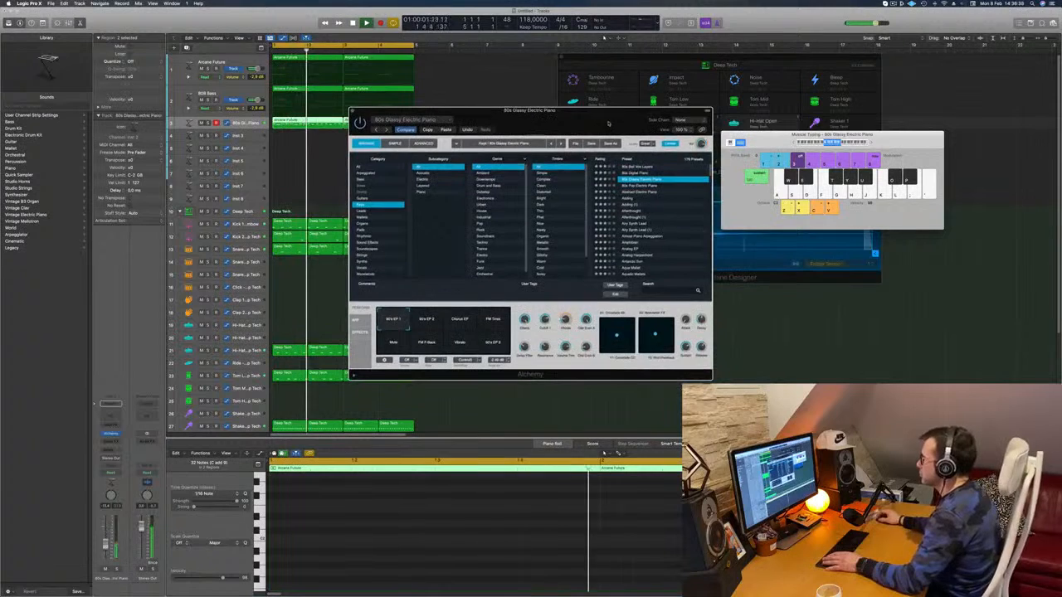
drag(396, 111, 569, 127)
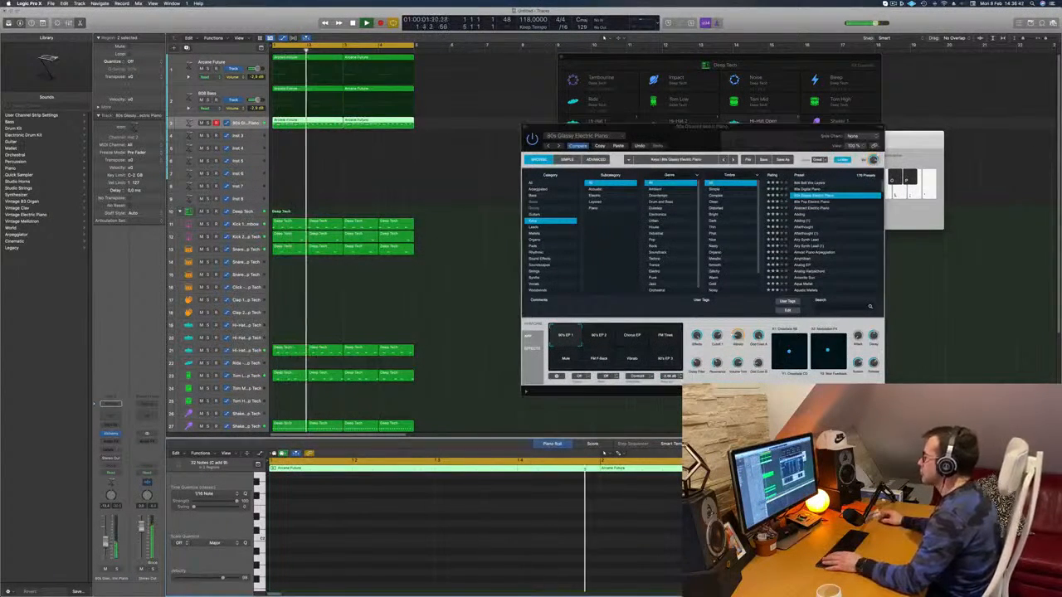
drag(730, 147, 599, 137)
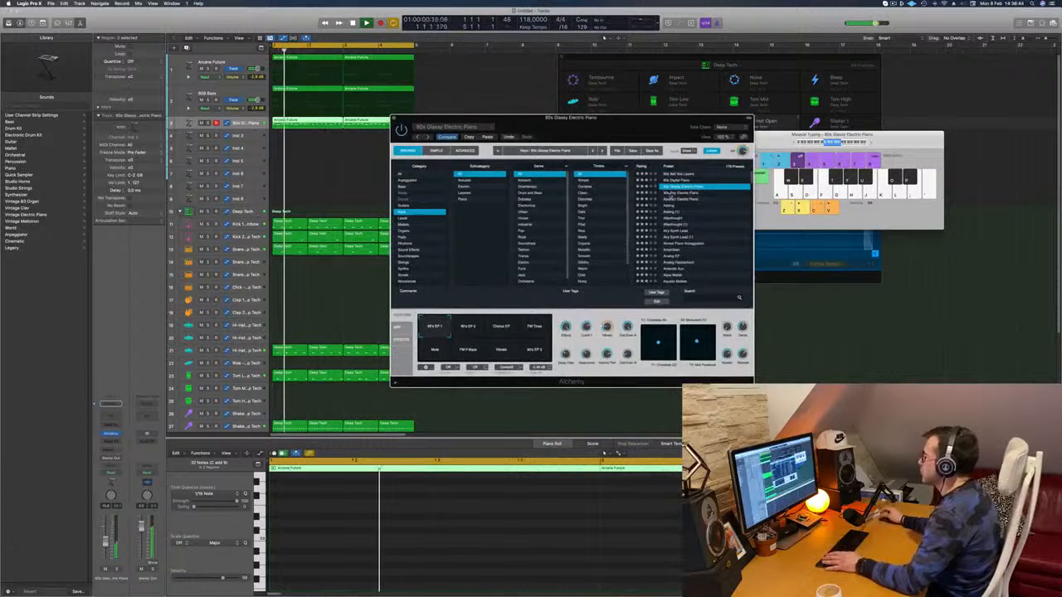
click(673, 193)
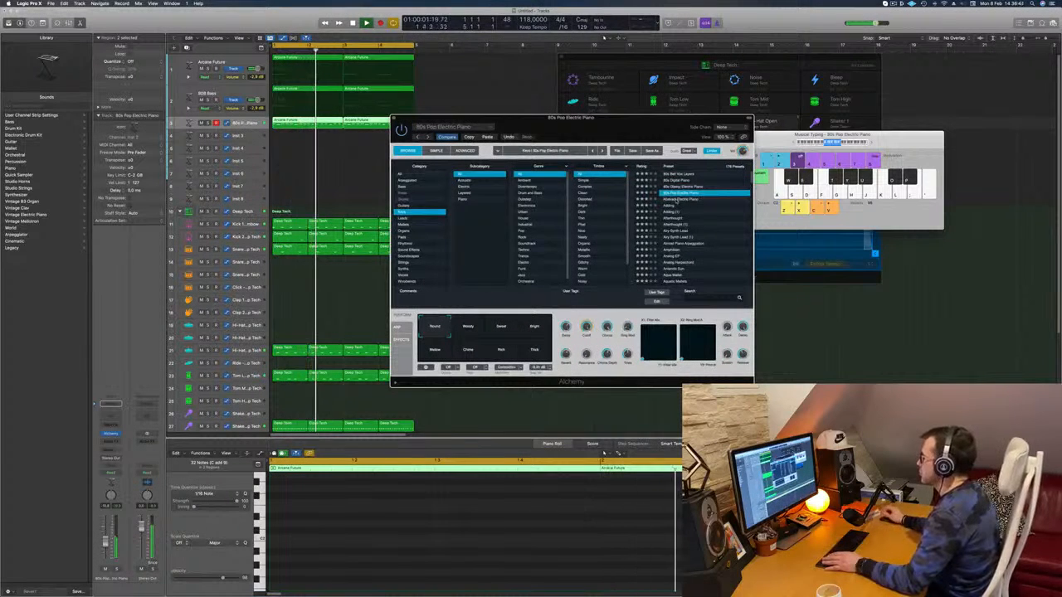
click(679, 213)
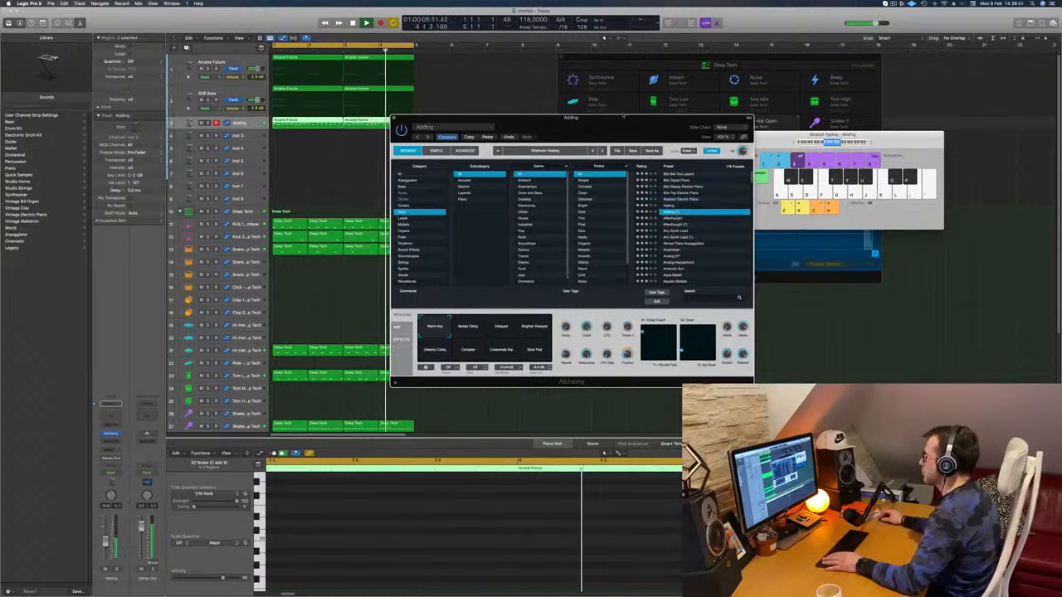
drag(571, 117, 586, 110)
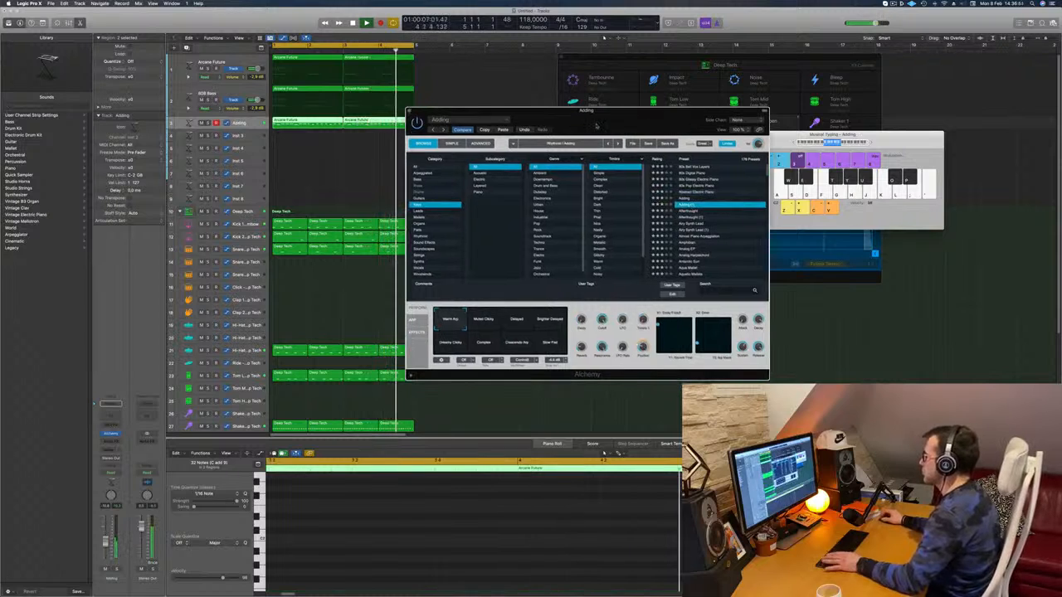
- Audition the Airy Synth Lead and Analog EP presets, and load Antarctic Sun for the melodic part
click(689, 224)
scroll(702, 230, down, 1)
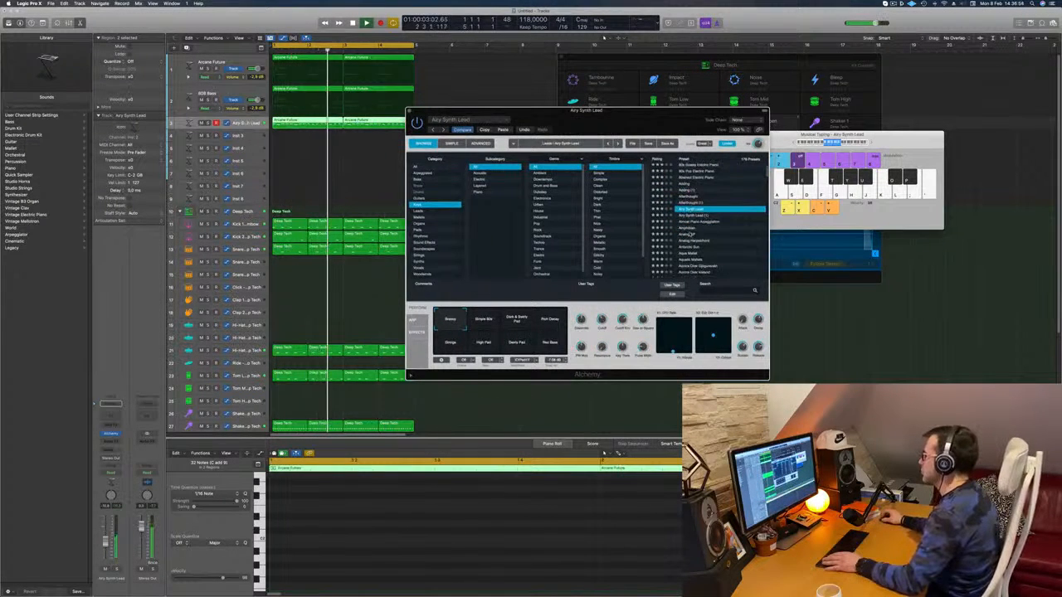
click(689, 234)
scroll(690, 224, down, 3)
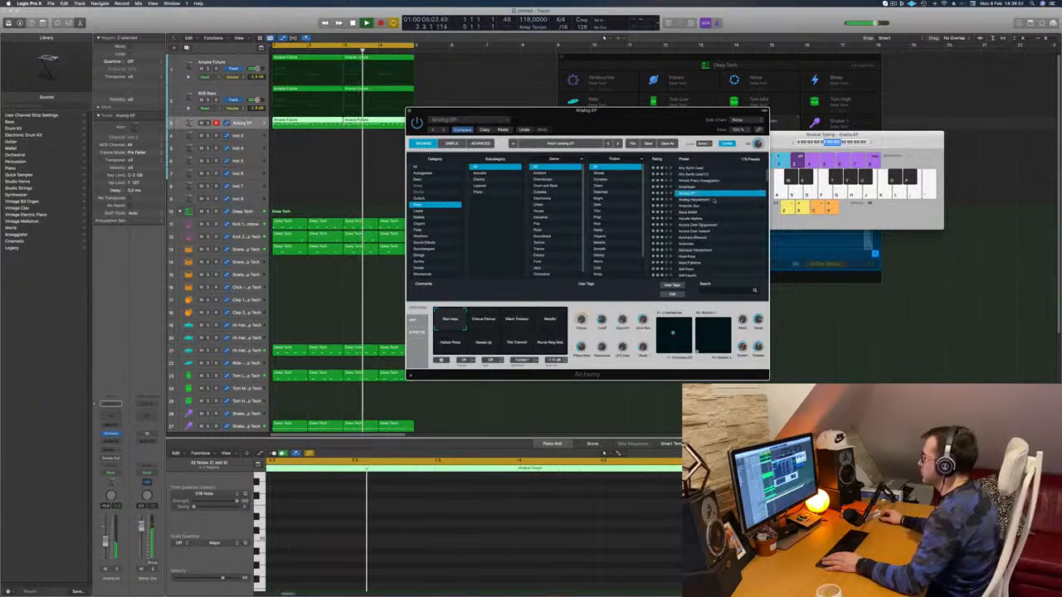
click(689, 206)
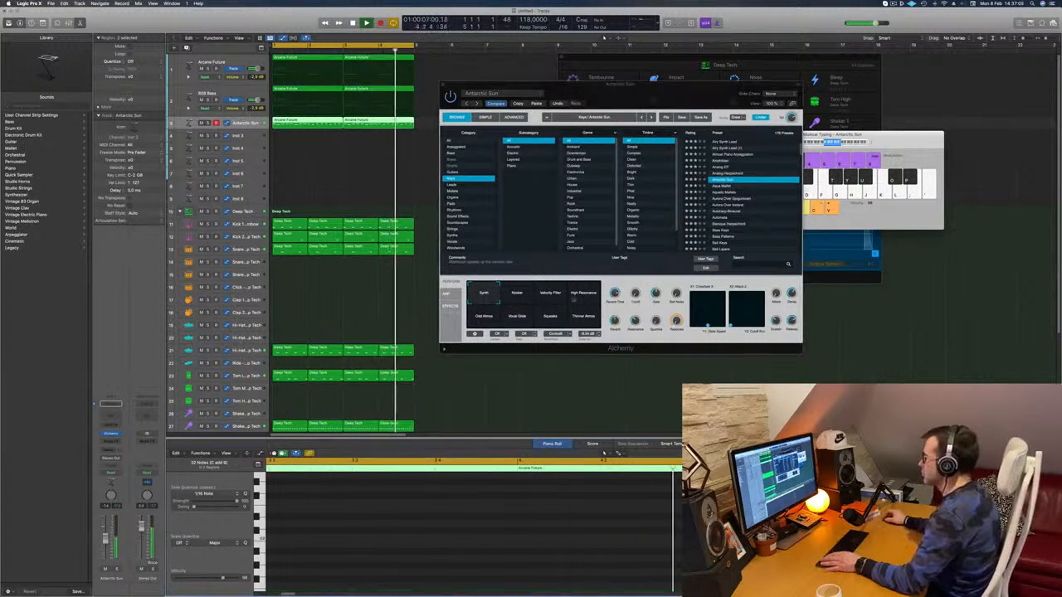
- Compare the Antarctic Sun performance variations during playback, keep High Resonance, and close the instrument window
click(513, 295)
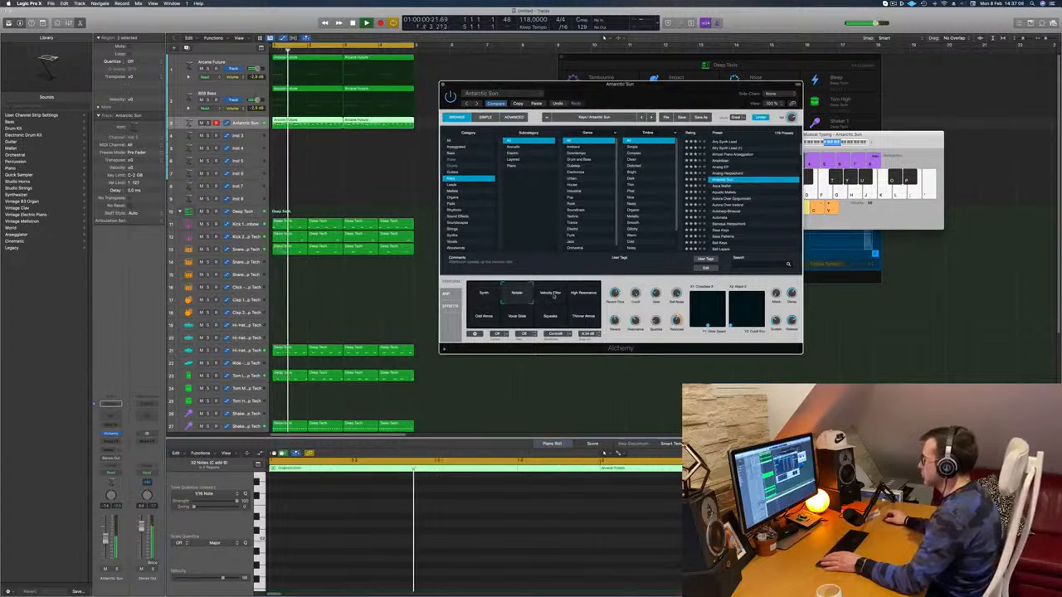
click(552, 296)
click(581, 296)
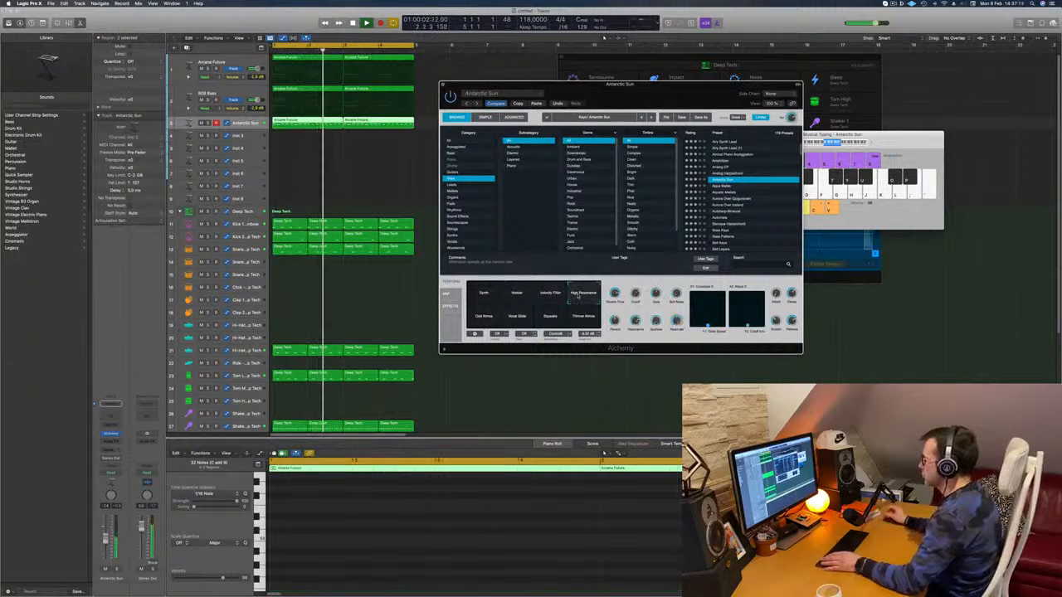
mouse_move(664, 85)
mouse_down()
mouse_move(692, 83)
mouse_move(605, 74)
mouse_move(659, 80)
mouse_up()
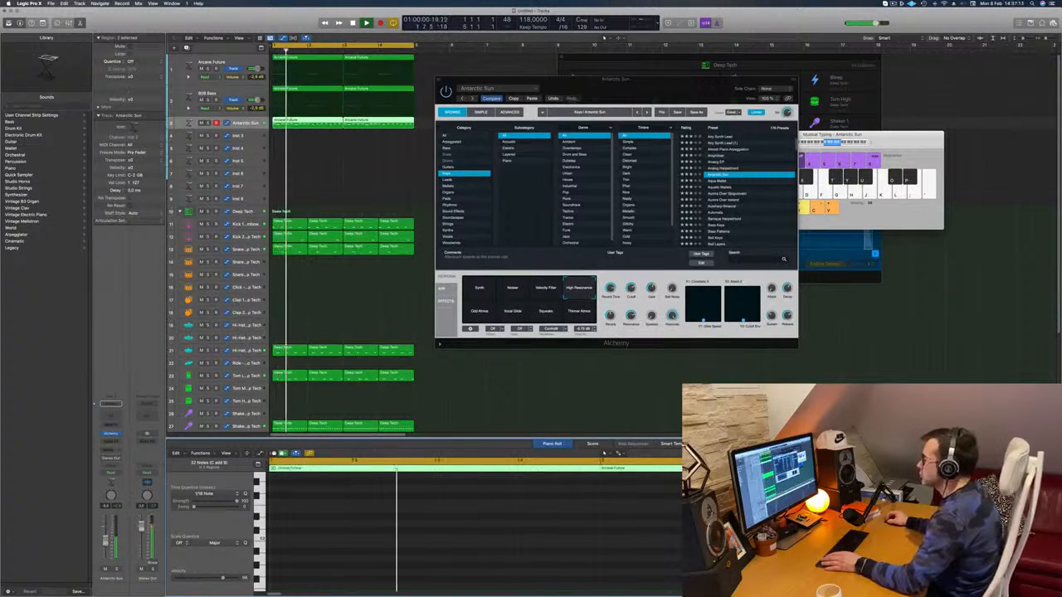
drag(663, 77, 627, 87)
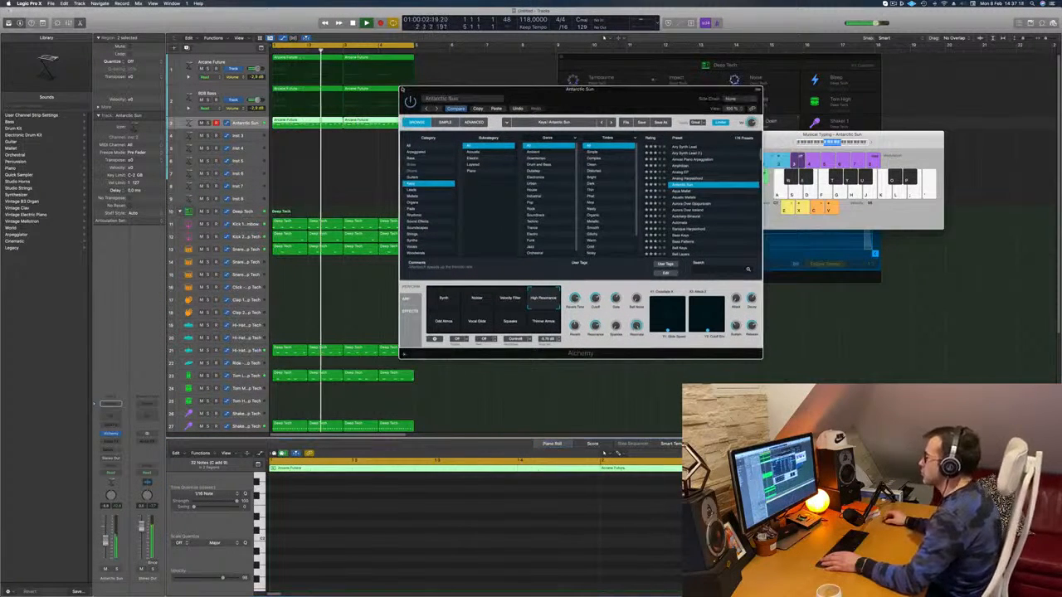
key(super+w)
click(290, 160)
click(242, 124)
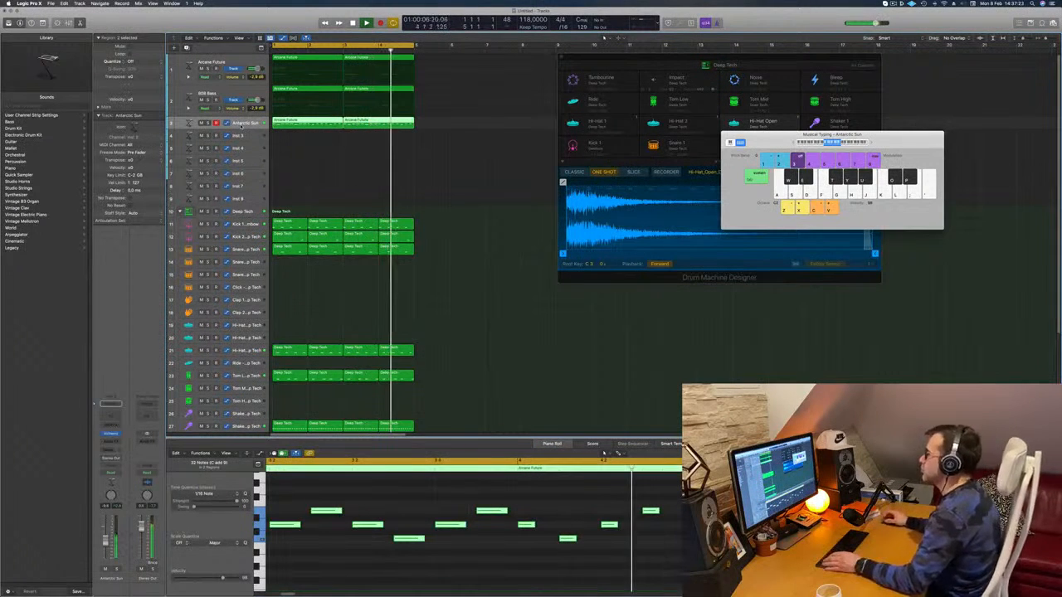
- Copy the first Antarctic Sun region to the Inst 3 track and delete every note except those on the lowest pitch
click(356, 136)
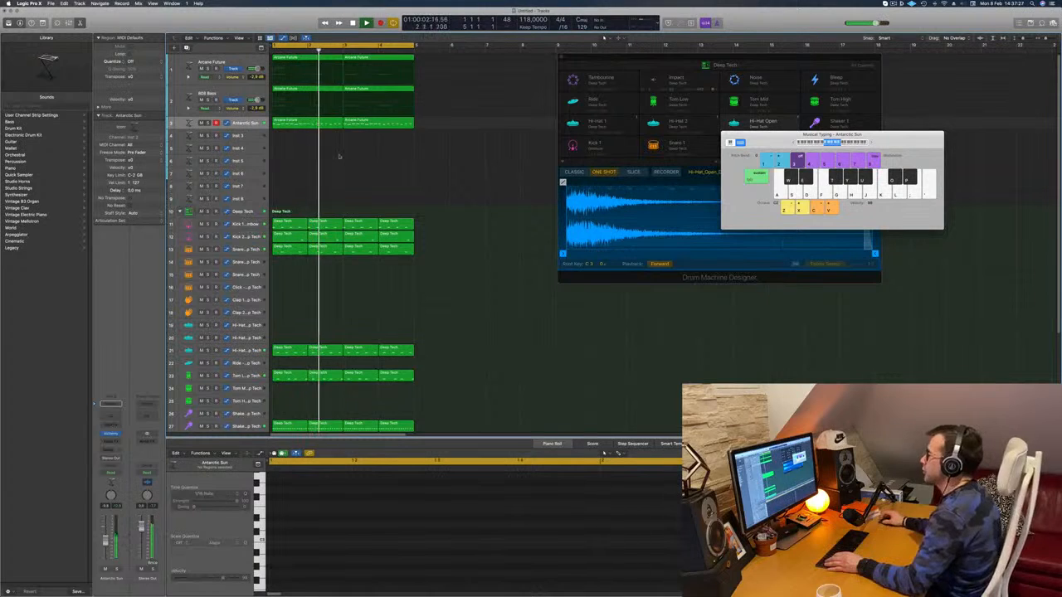
drag(309, 124, 310, 137)
scroll(315, 511, left, 2)
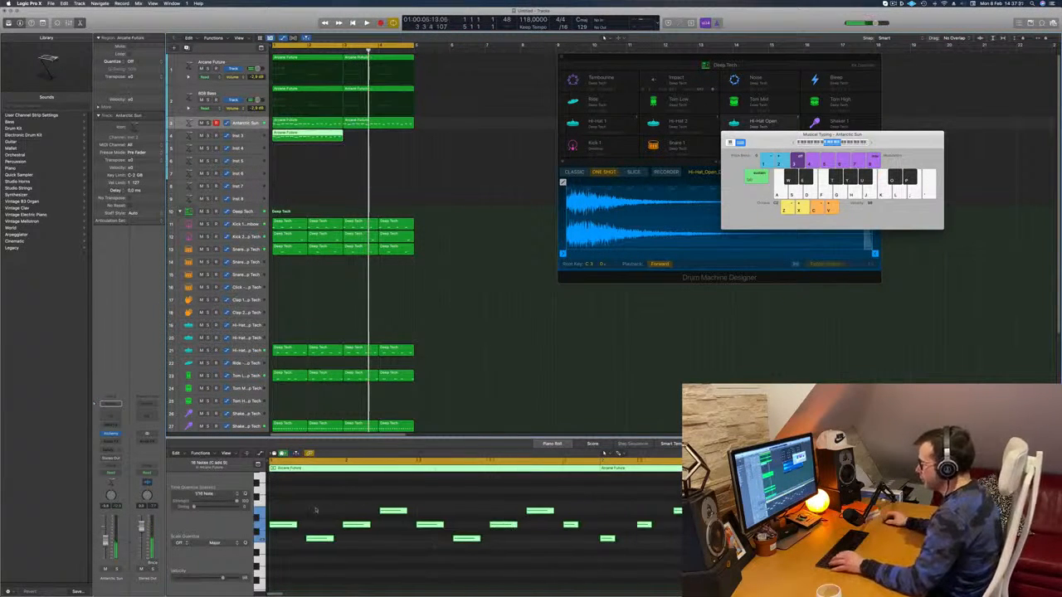
click(290, 525)
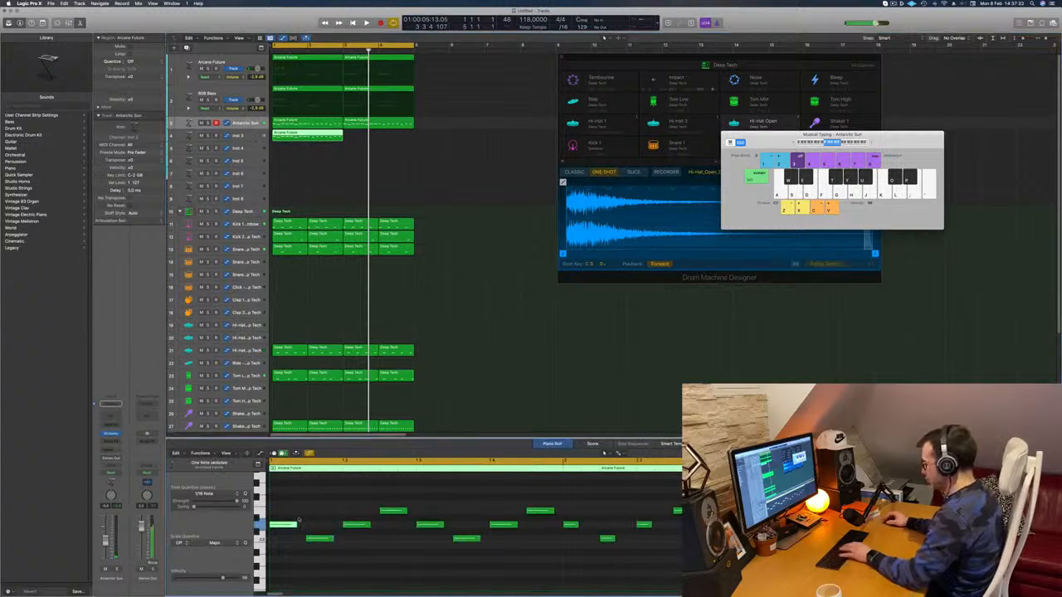
drag(408, 507, 444, 533)
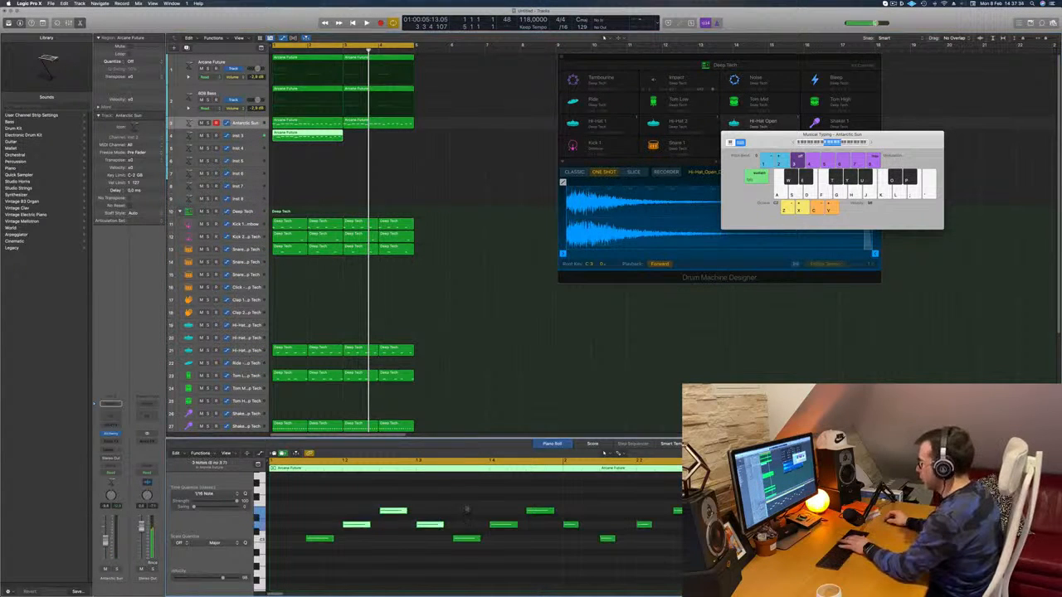
key(Delete)
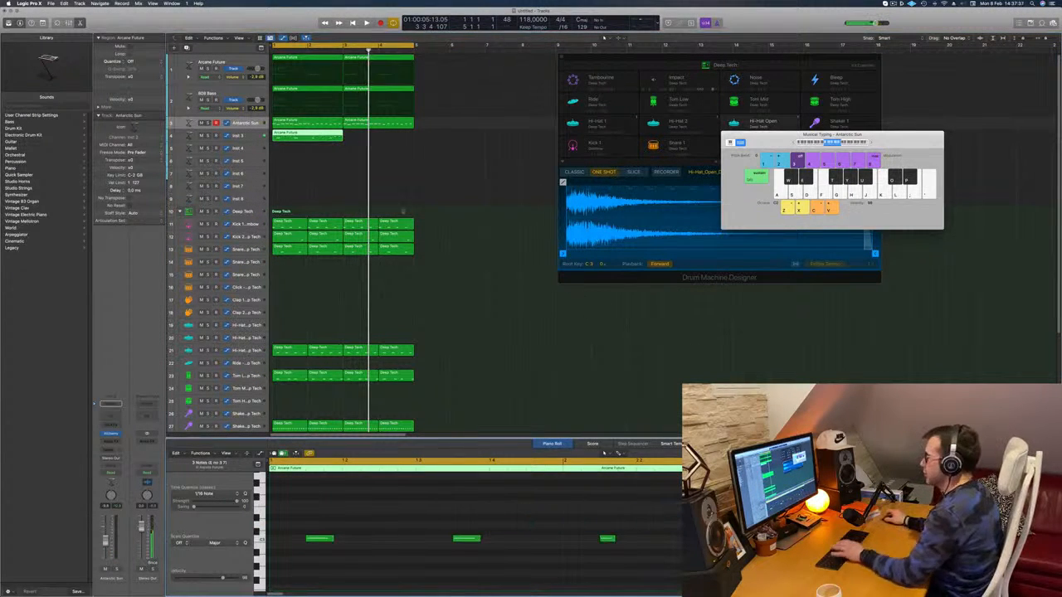
- Play the loop from the start and transpose all remaining notes of the Inst 3 region to another octave
key(Return)
key(space)
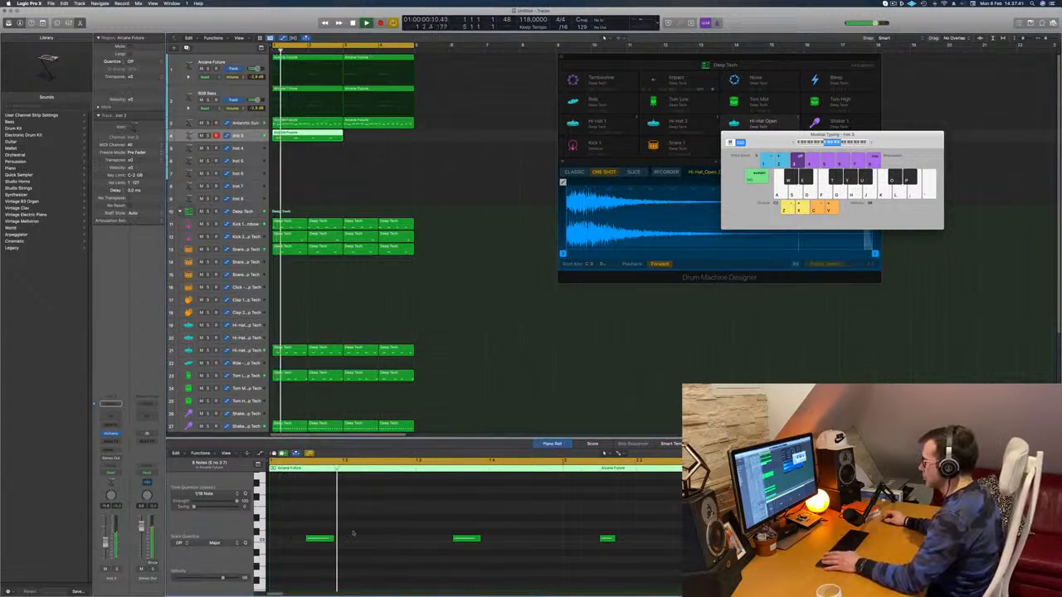
key(super+a)
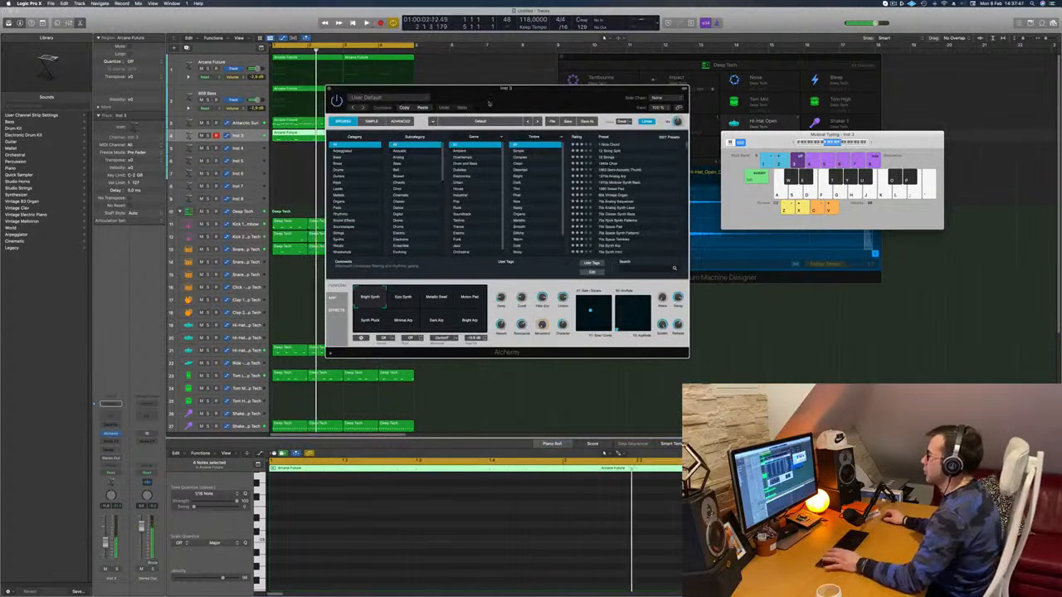
- Audition the Brass Response and Brass Section presets from Alchemy's Brass category on the Inst 3 track
drag(491, 102, 506, 101)
click(354, 163)
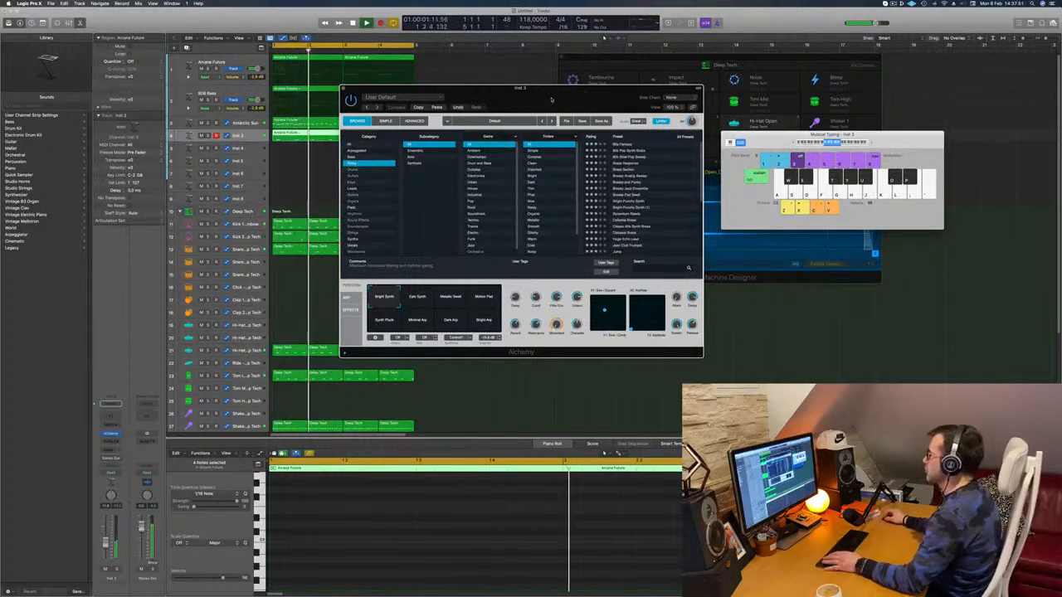
drag(551, 100, 597, 91)
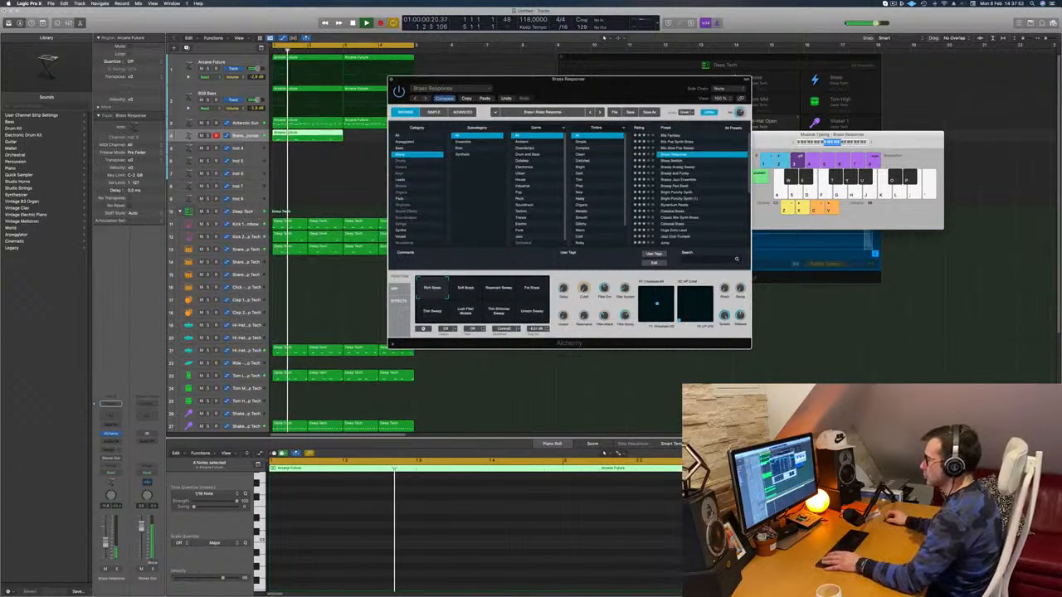
click(701, 77)
key(space)
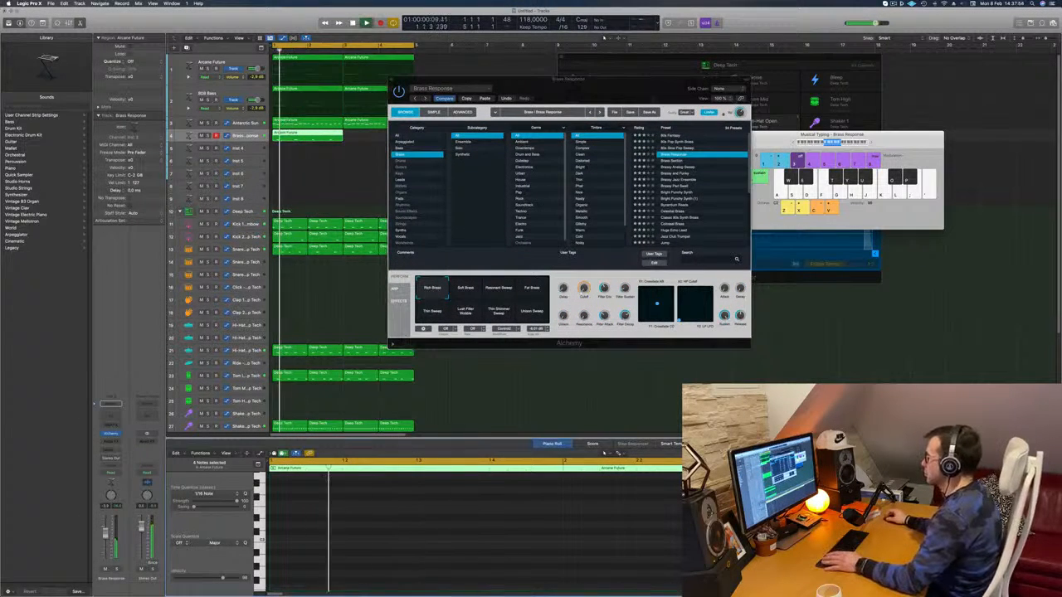
click(675, 163)
key(space)
key(space)
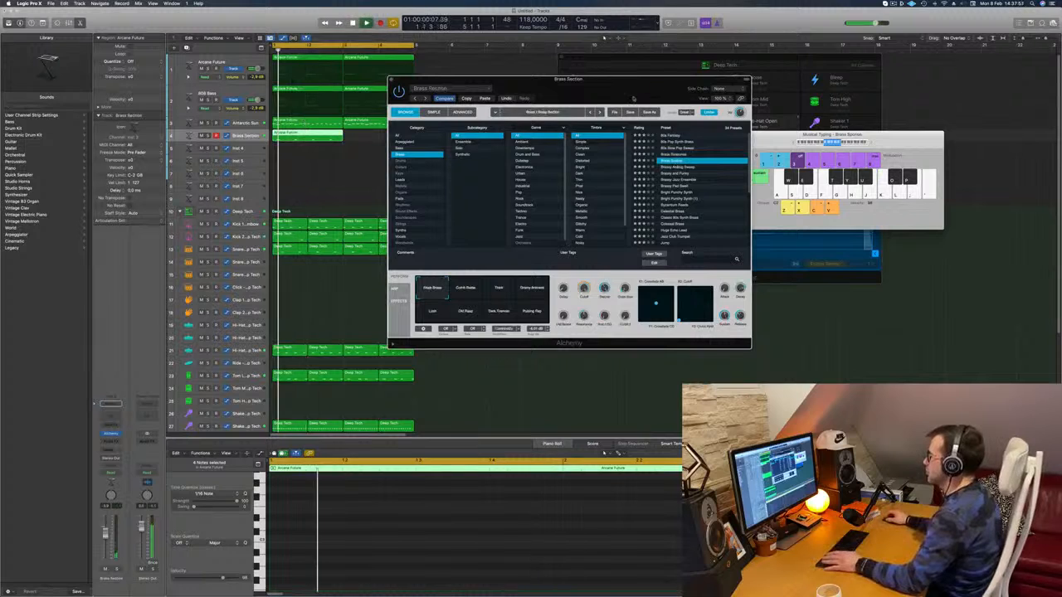
drag(655, 80, 706, 54)
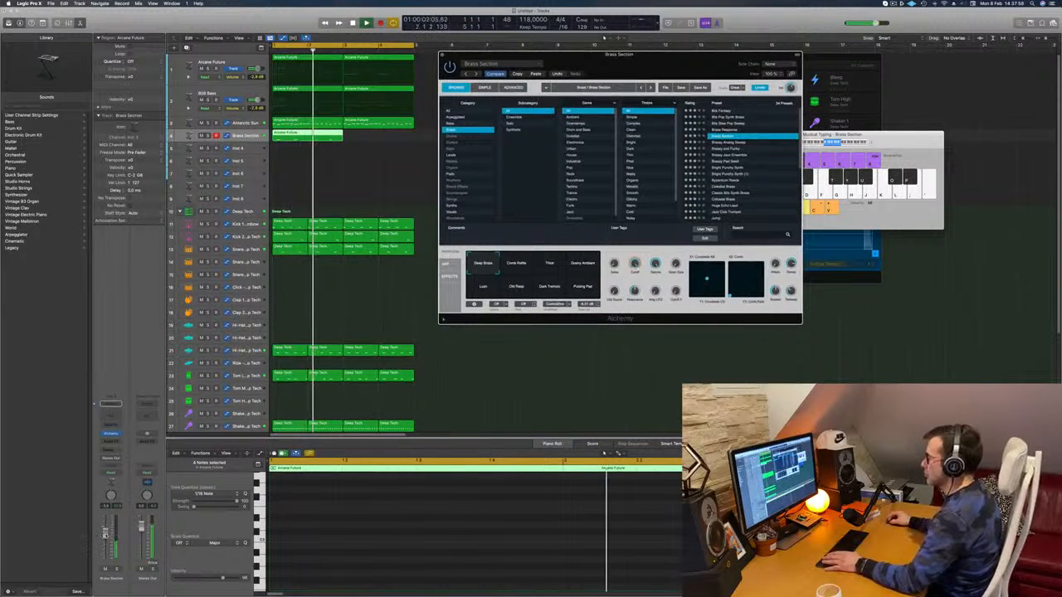
- Audition the Bright Punchy Synth, Colossal Brass and Jump presets, and raise the track's volume slightly
click(747, 167)
click(747, 168)
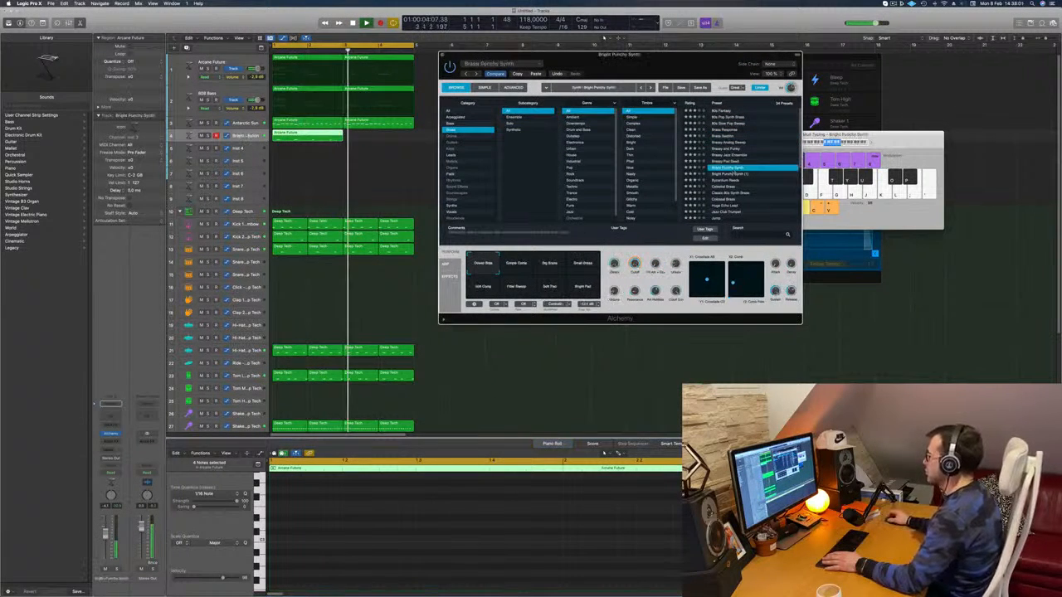
drag(704, 55, 700, 52)
scroll(745, 126, down, 6)
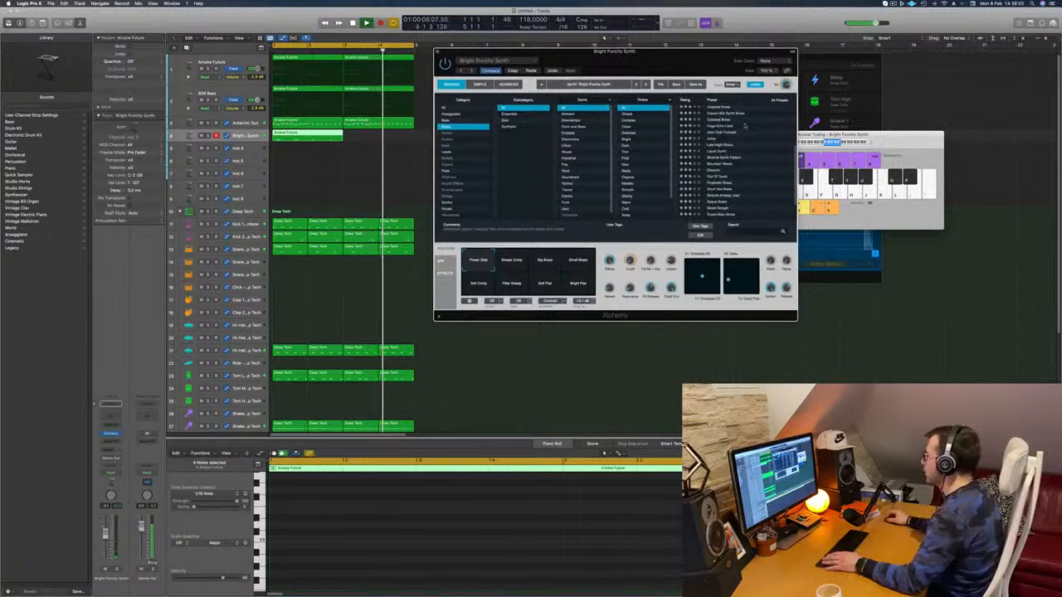
click(745, 127)
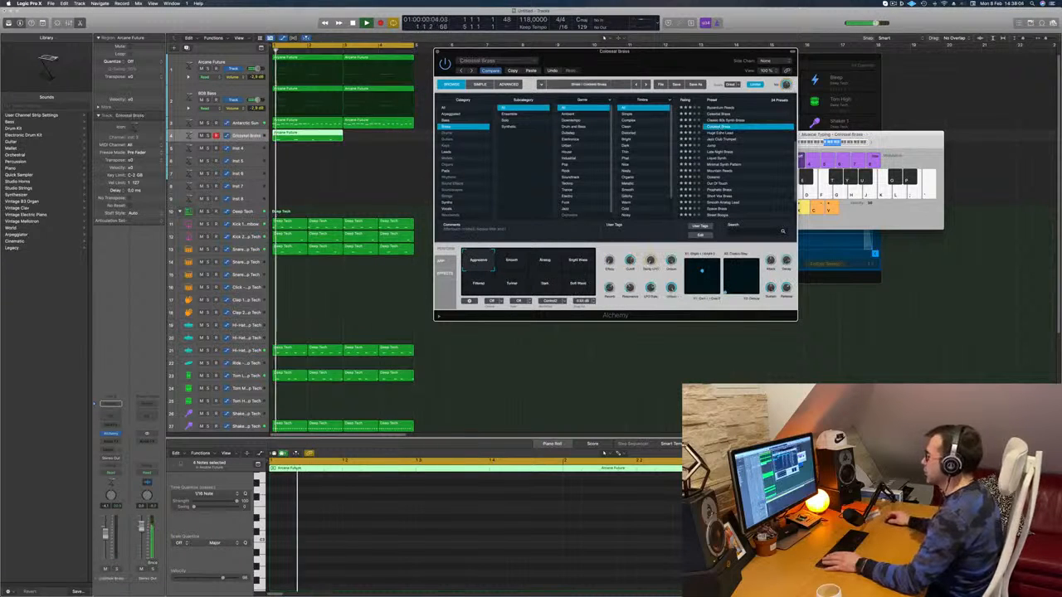
drag(105, 533, 105, 529)
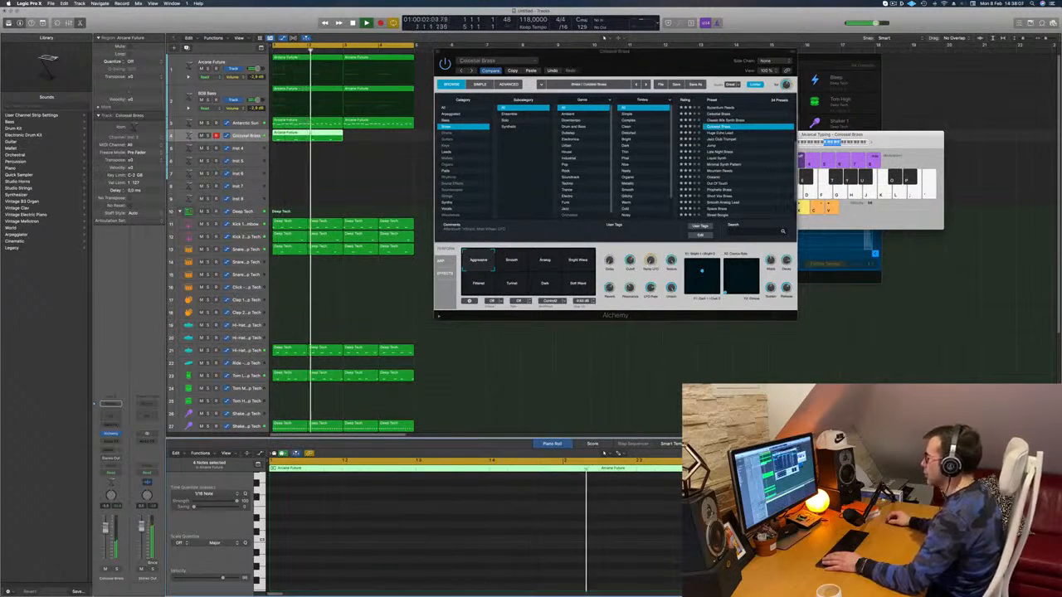
click(710, 145)
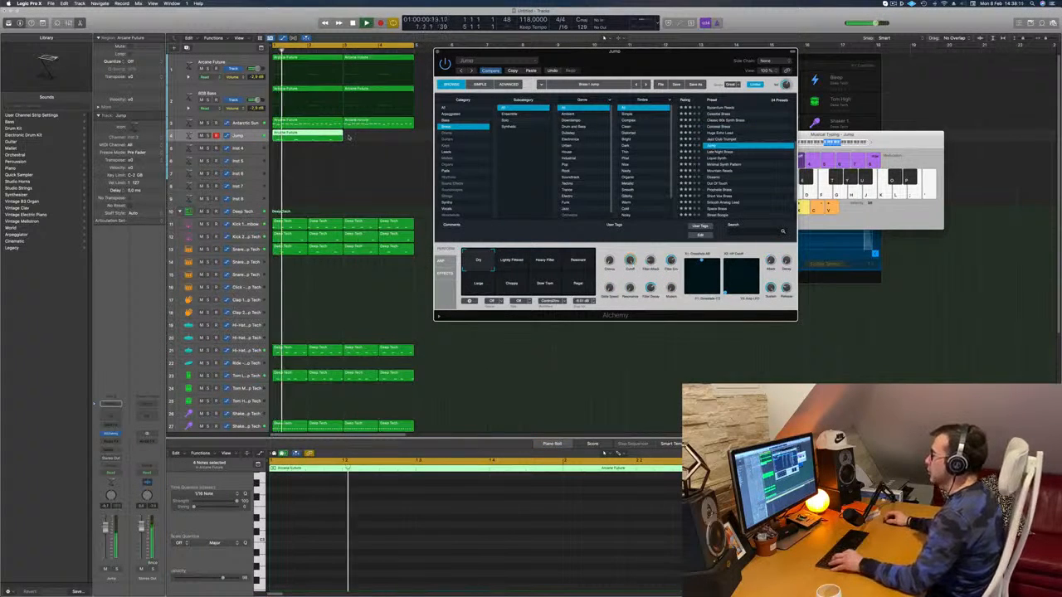
- Copy the brass part's region to bar 3 and load the Byzantium Reeds preset for the track
drag(309, 134, 381, 138)
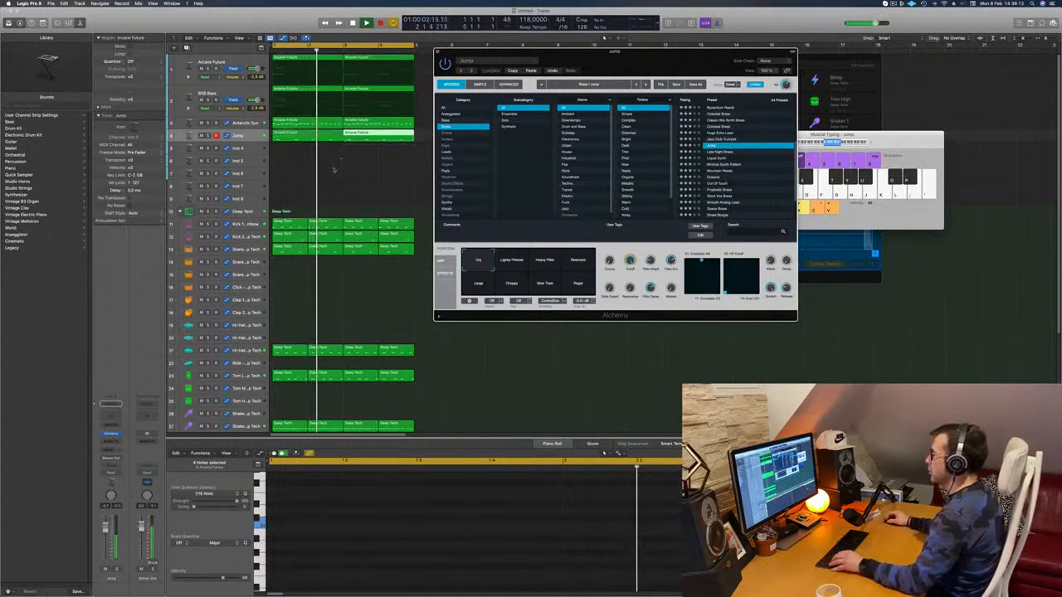
scroll(733, 166, down, 1)
scroll(732, 166, down, 1)
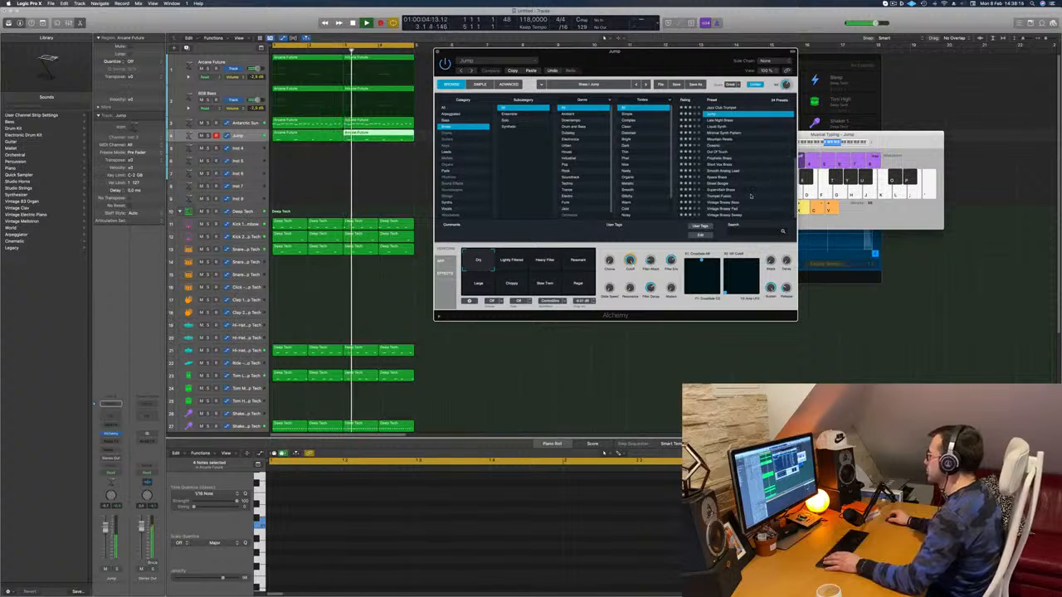
scroll(753, 193, up, 5)
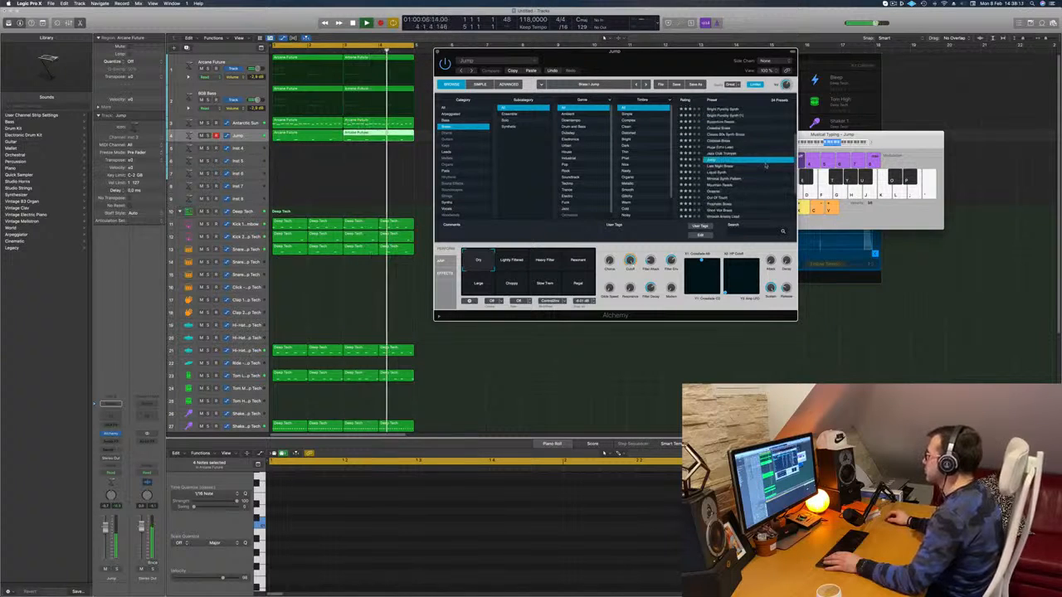
scroll(762, 142, up, 2)
click(730, 137)
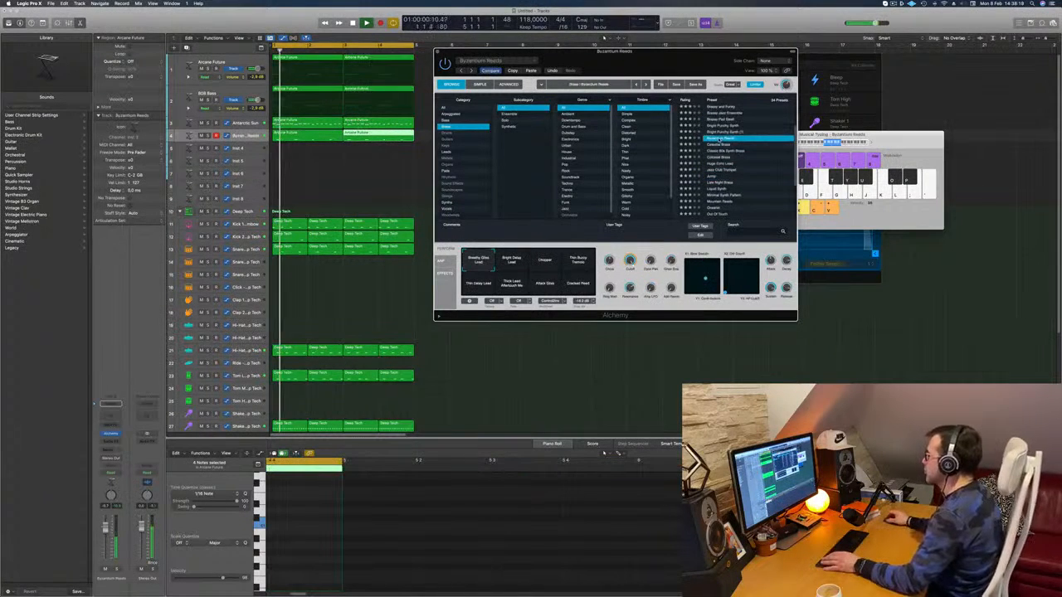
drag(667, 70, 842, 75)
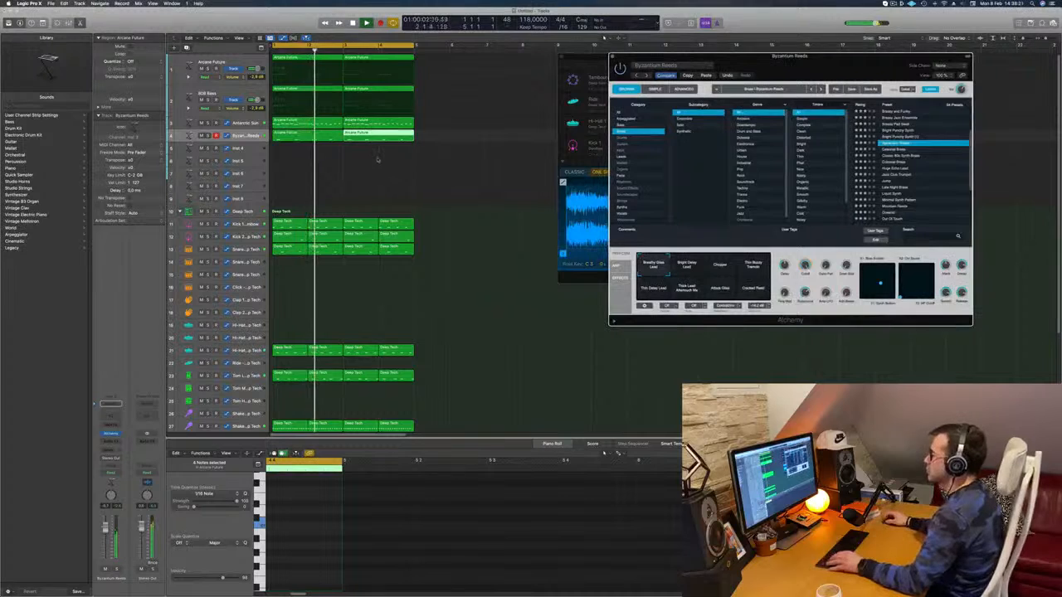
- Select both Byzantium Reeds regions, try Bright Delay Lead and other variations of the preset, and keep Thin Delay Lead
key(super+Left)
drag(294, 155, 336, 136)
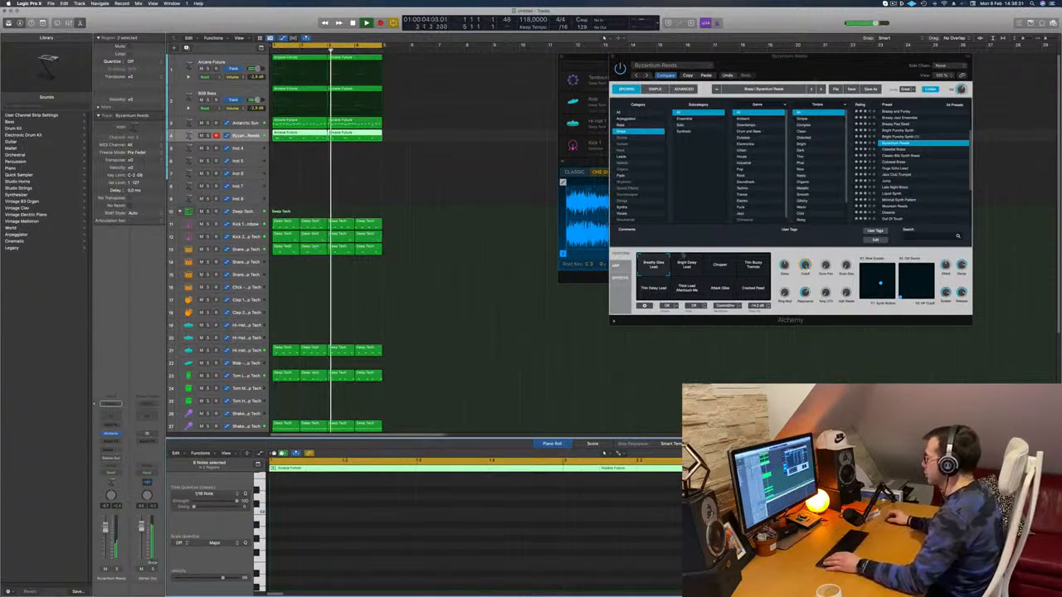
click(684, 267)
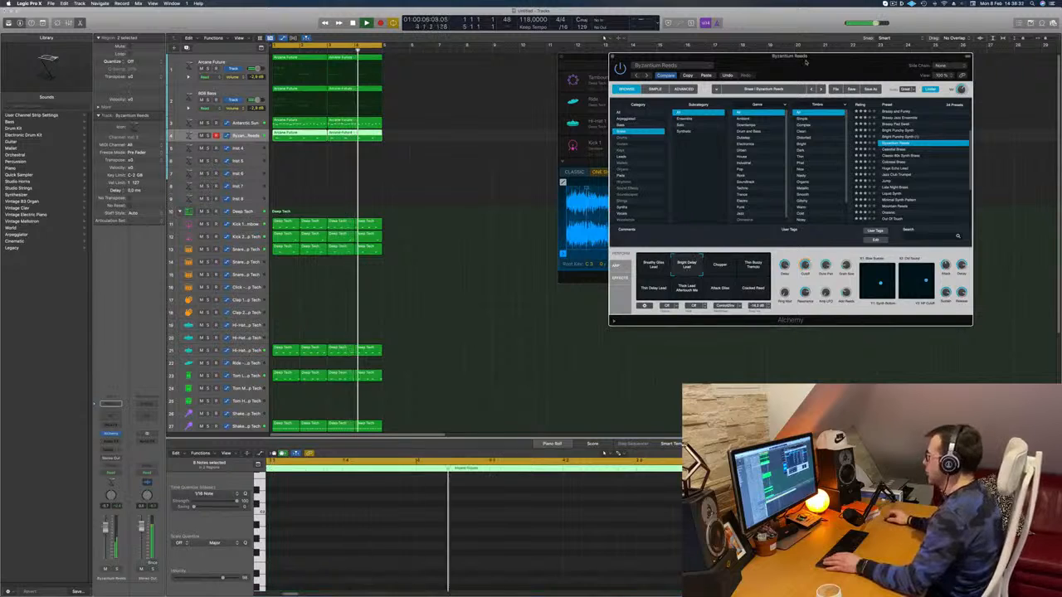
drag(803, 56, 716, 88)
click(585, 289)
click(635, 287)
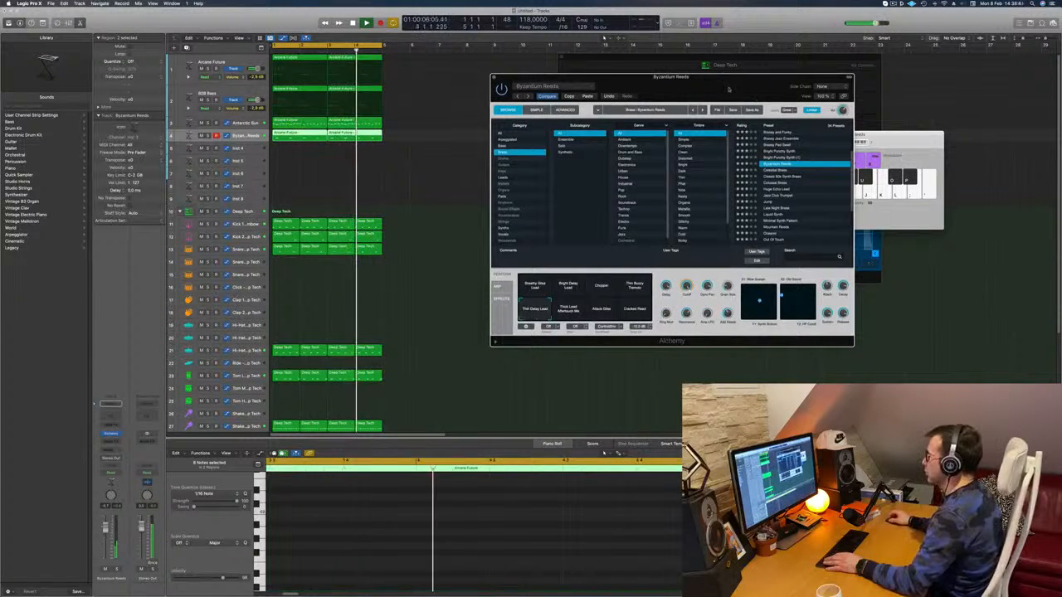
drag(753, 93, 869, 69)
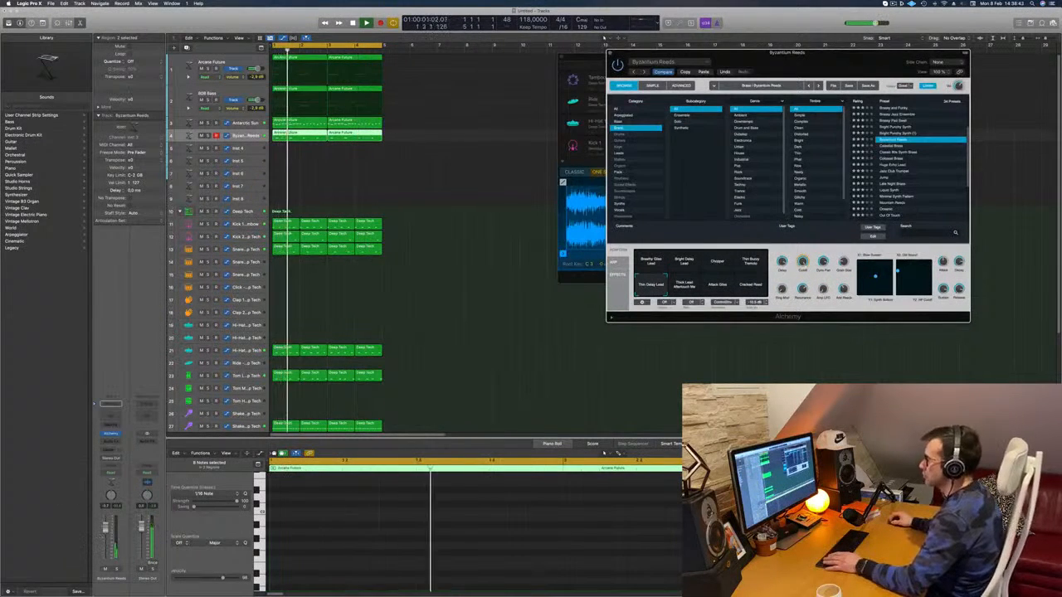
click(492, 206)
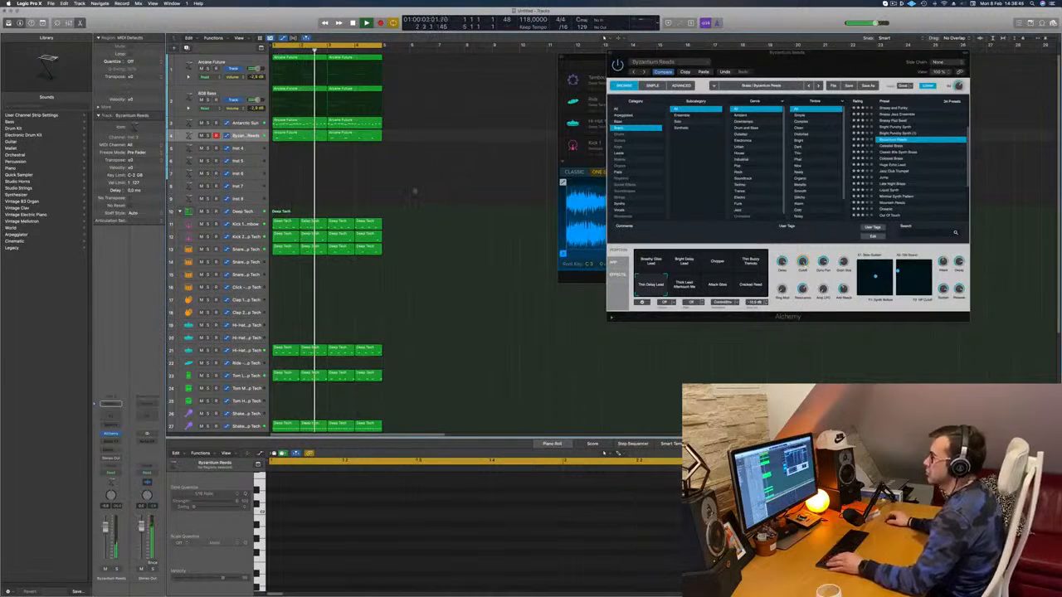
- Open the Alchemy window of the Antarctic Sun track to check its preset and sound variation, and close it
scroll(415, 190, down, 1)
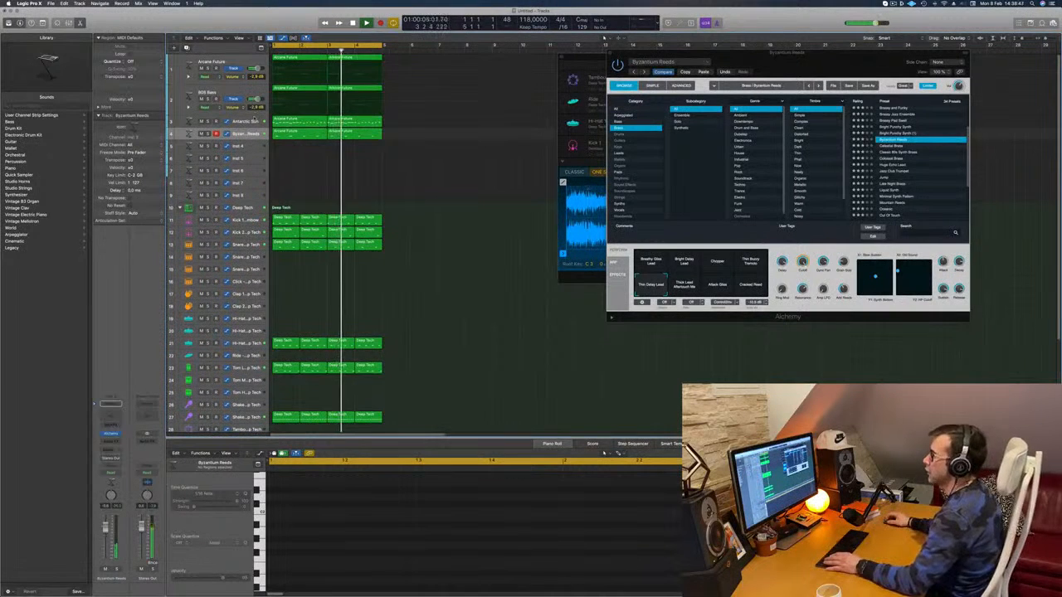
key(Up)
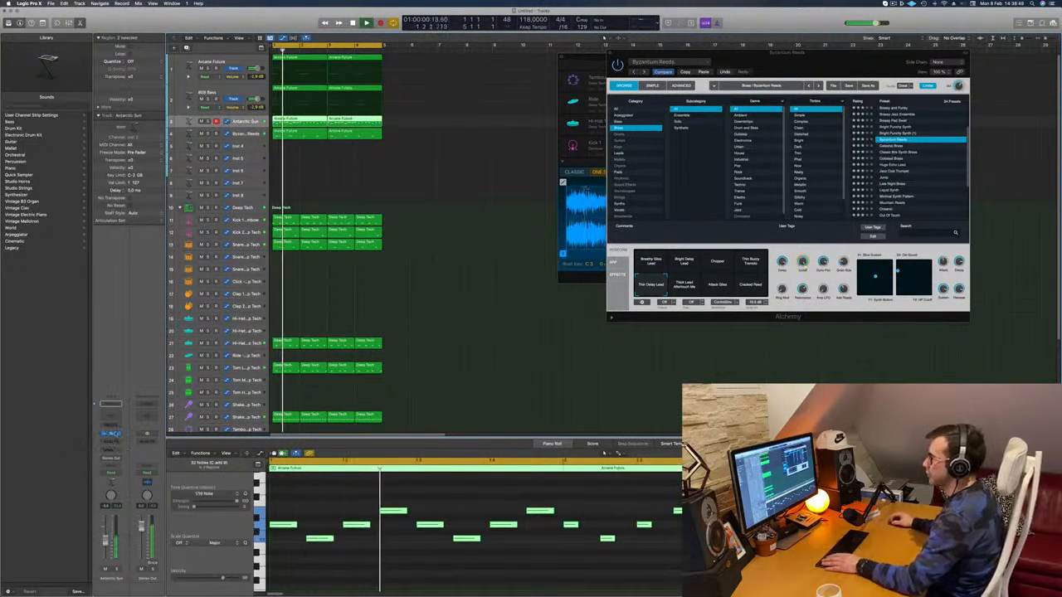
key(v)
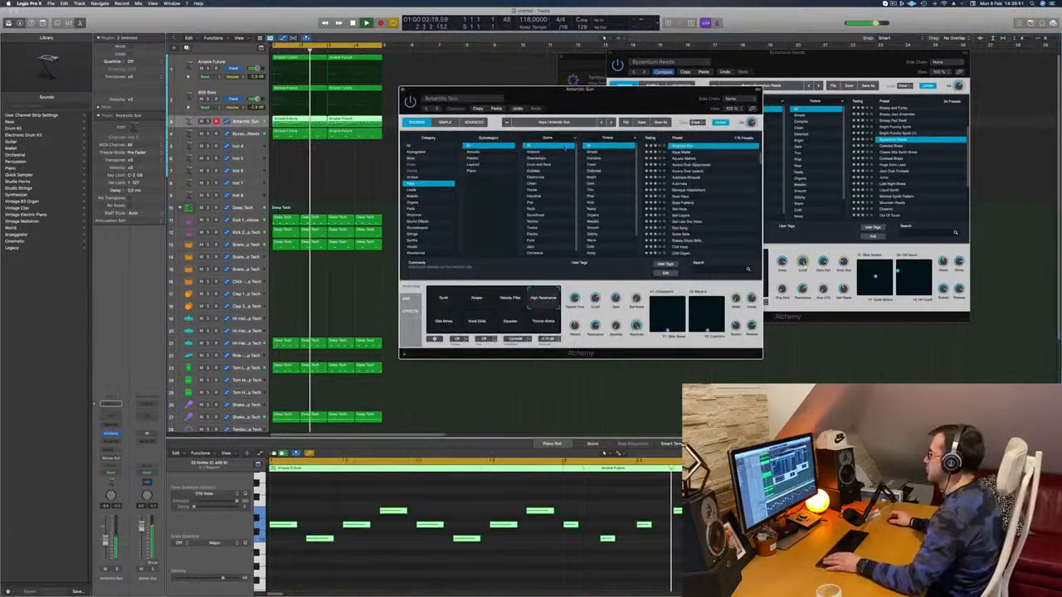
drag(643, 94, 632, 115)
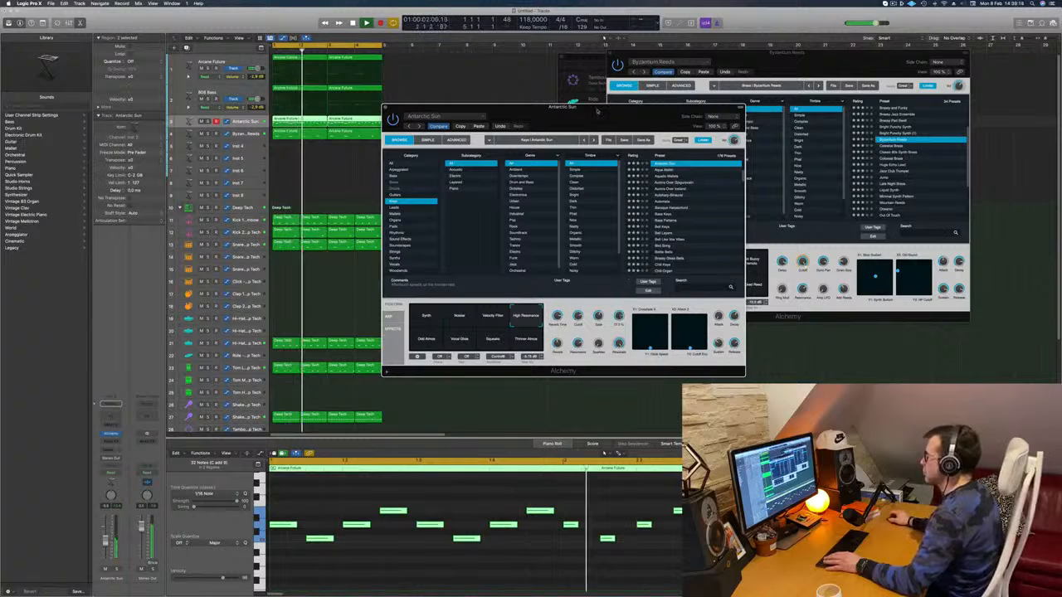
drag(388, 107, 422, 103)
click(422, 102)
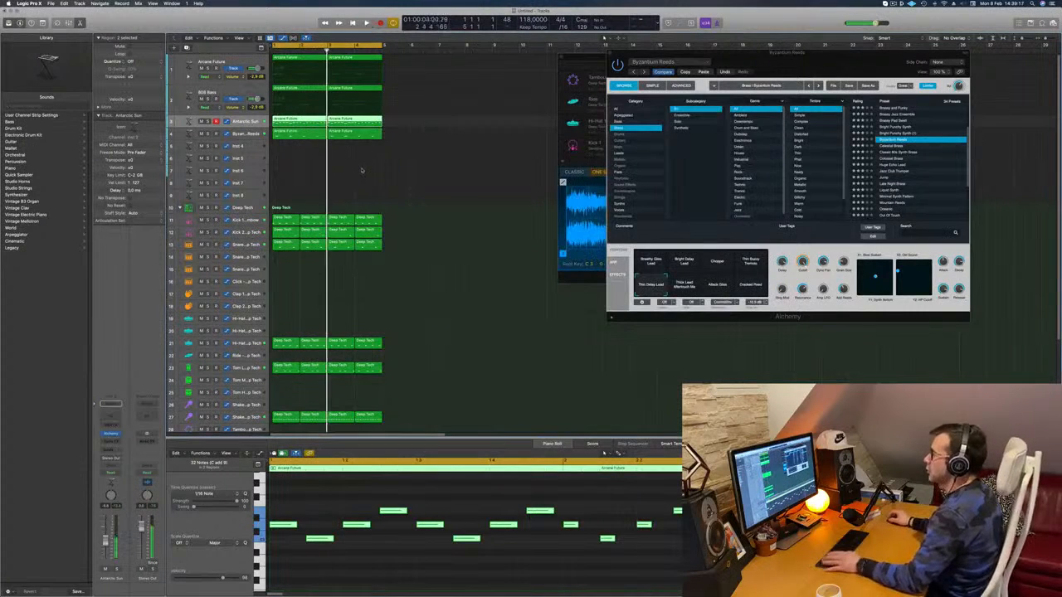
- Select all regions on every track and repeat them three times so the groove fills the bars up to bar 17
click(363, 171)
key(super+a)
key(super+r)
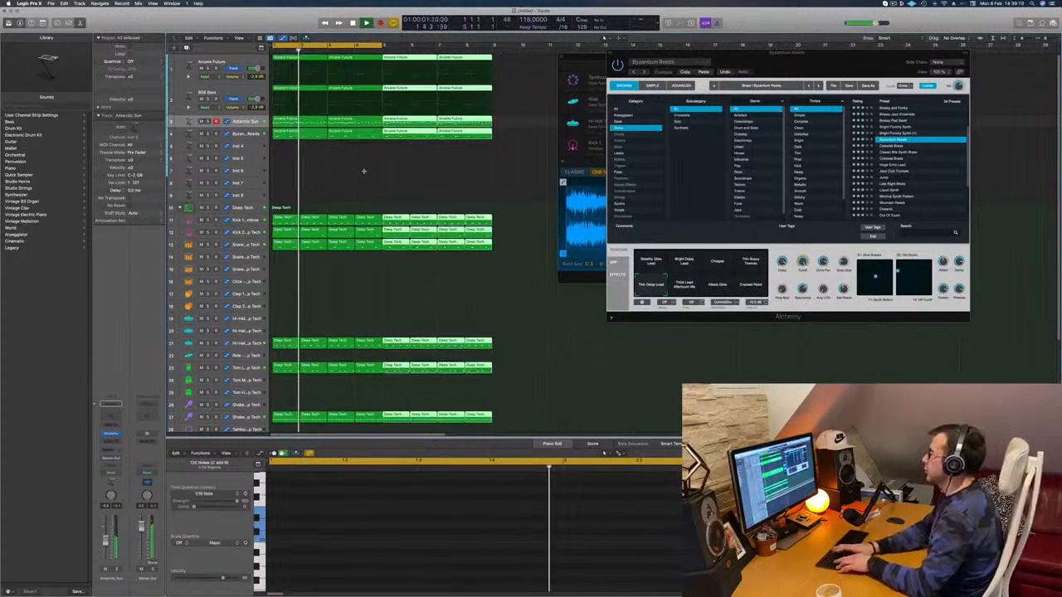
key(super+r)
key(super+r)
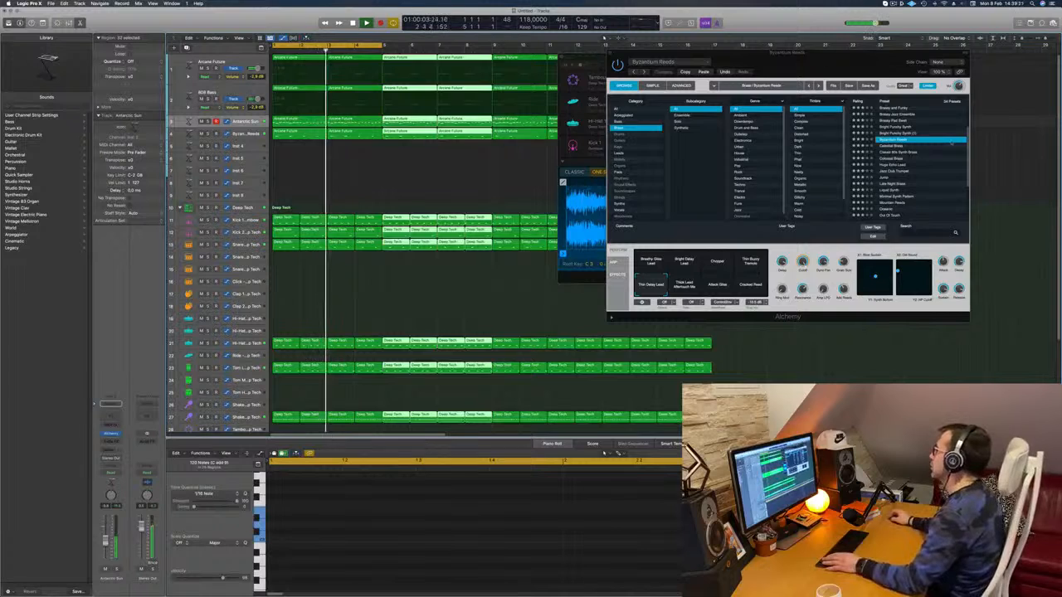
- Move the floating plug-in and Musical Typing windows clear of the regions, extend the cycle range to bar 17, and deselect all regions
drag(787, 53, 952, 142)
drag(758, 59, 818, 283)
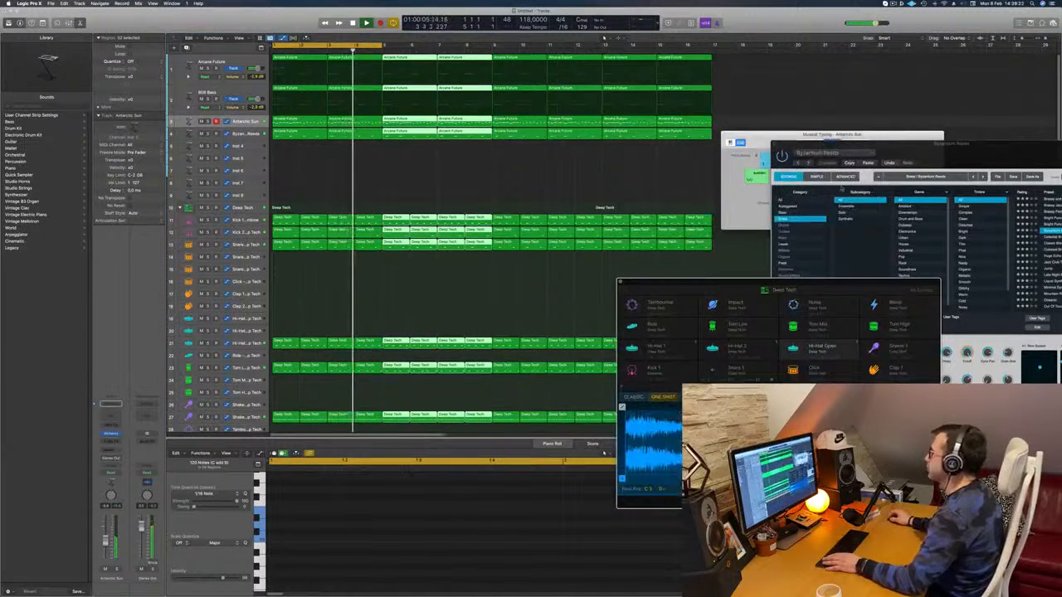
drag(863, 135, 948, 181)
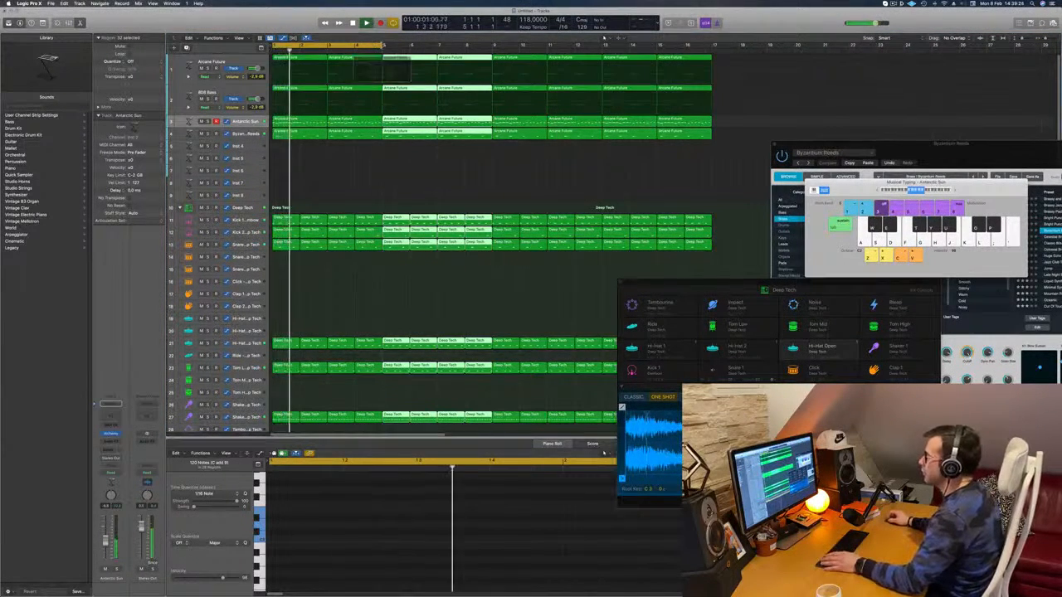
drag(384, 45, 712, 44)
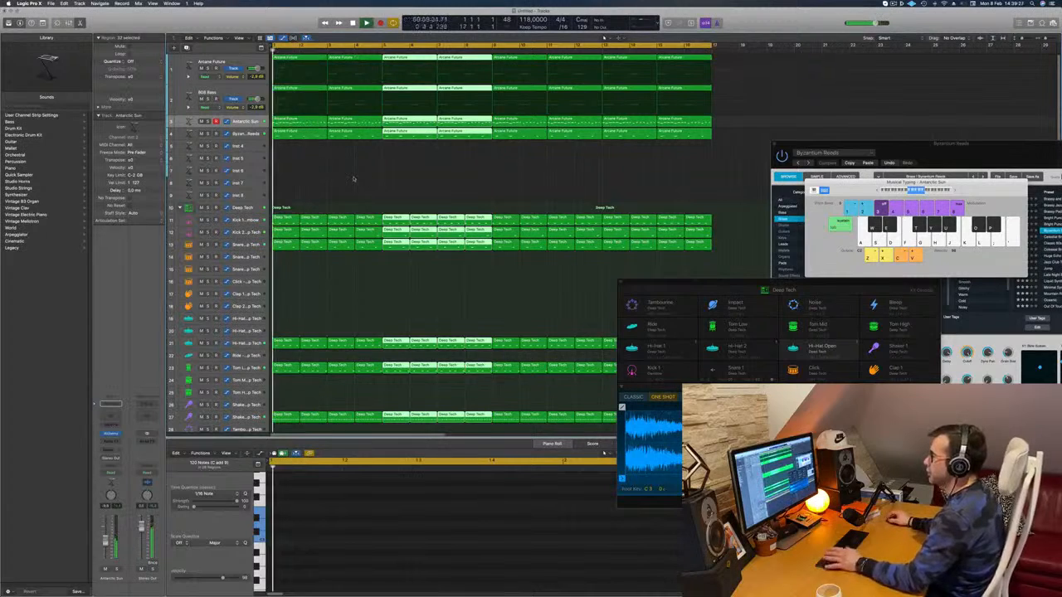
click(353, 179)
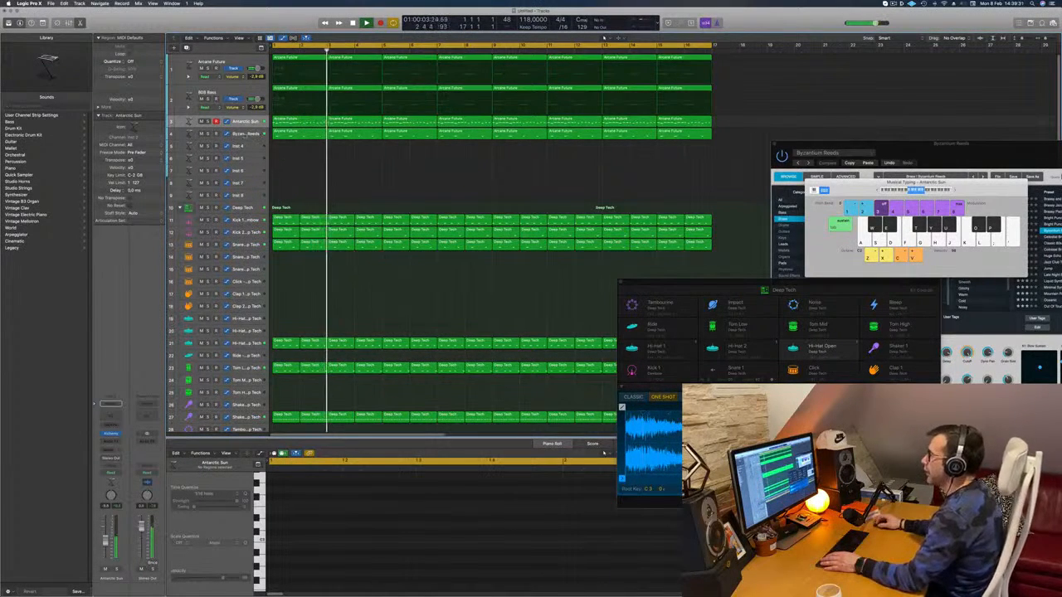
- Restart playback from the beginning and open Alchemy on the empty Inst 4 track
key(s)
key(s)
key(Return)
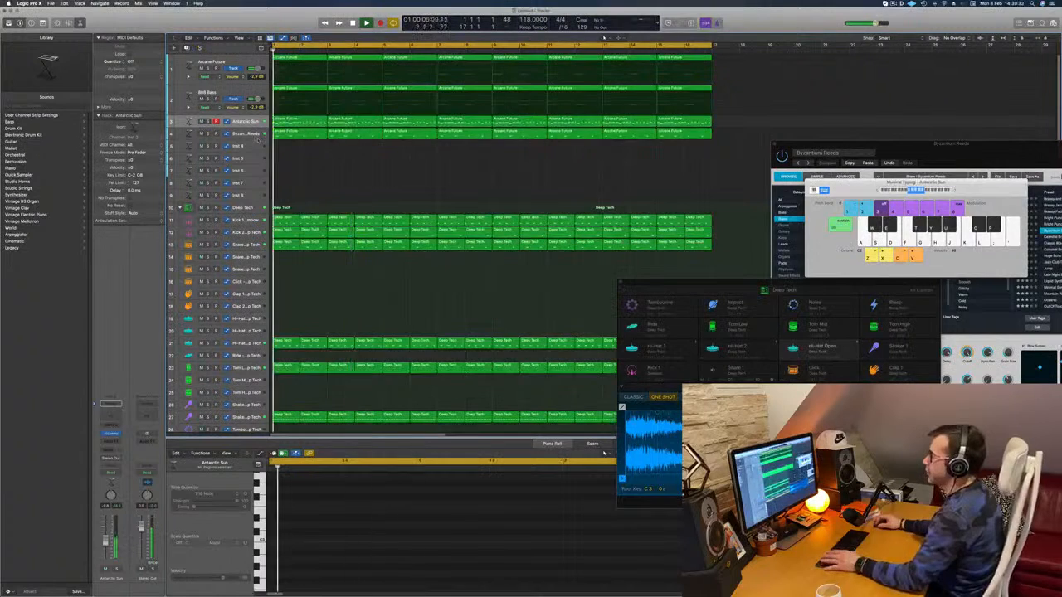
key(Down)
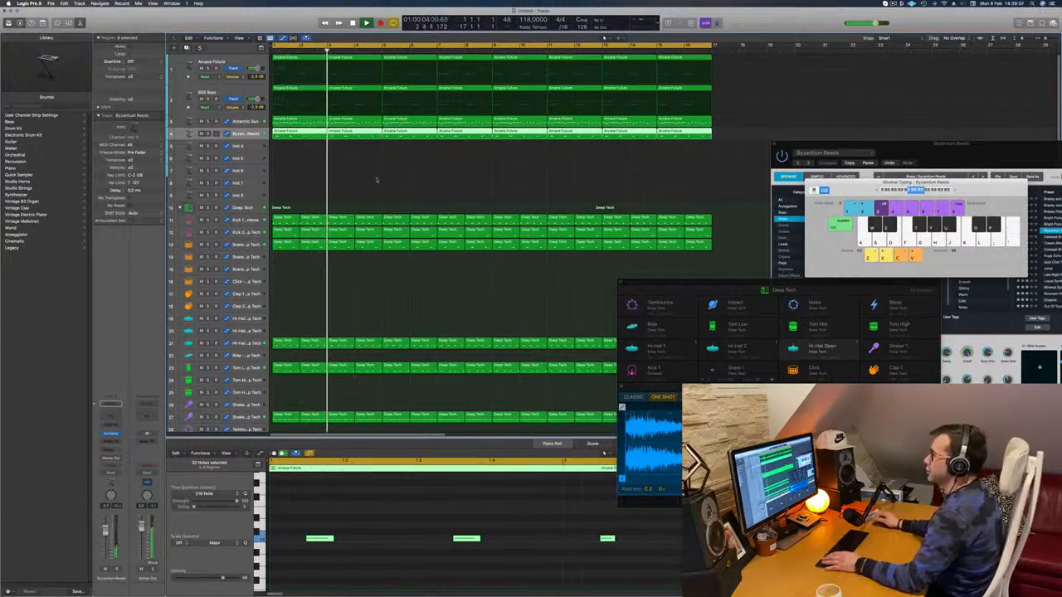
key(Return)
key(Down)
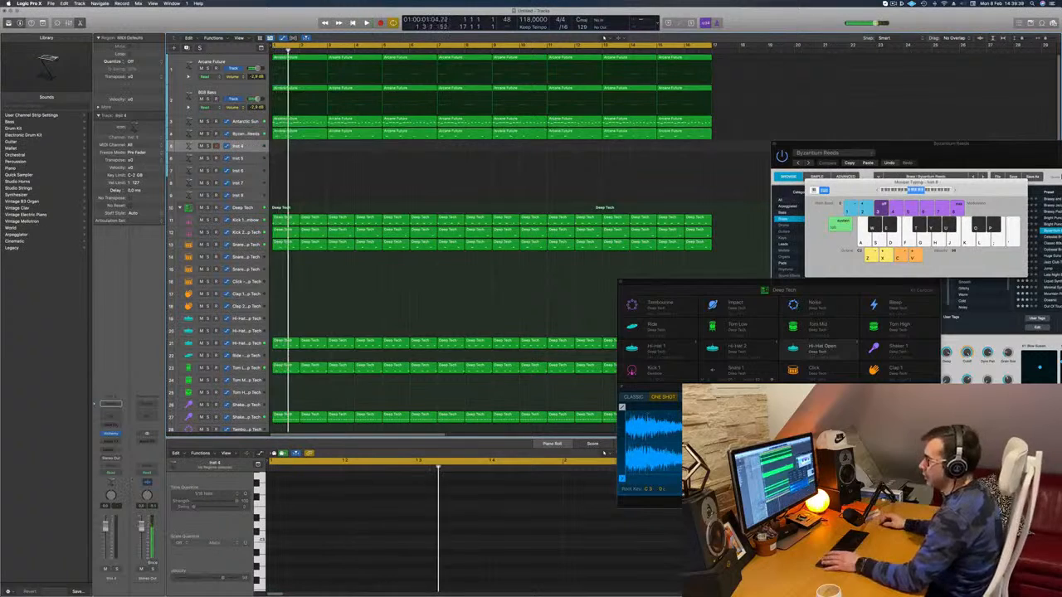
click(111, 433)
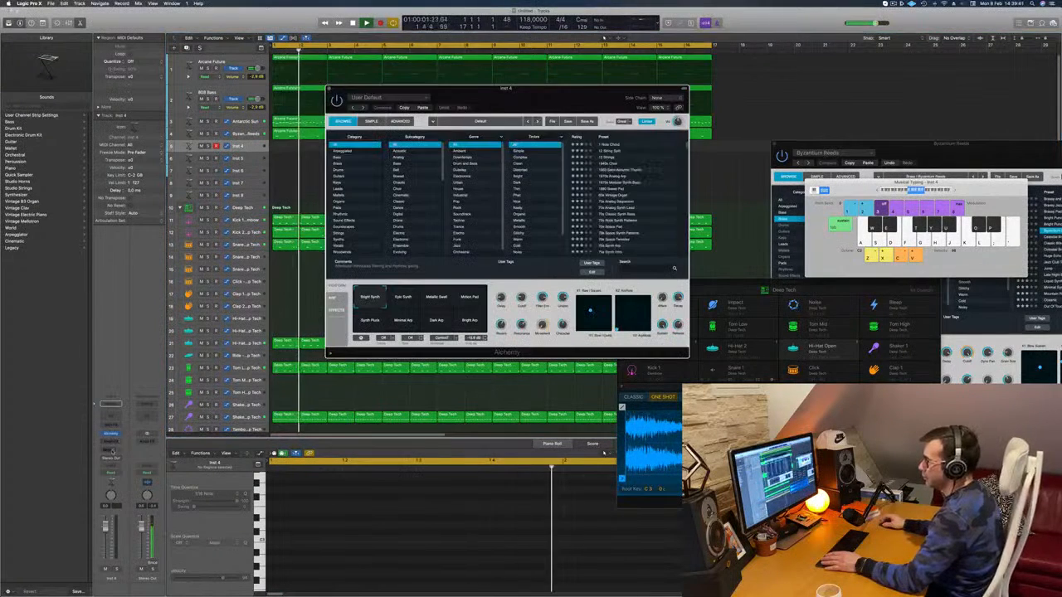
- Add a send from Inst 4 to Bus 7 and insert a stereo SilverVerb reverb on the resulting aux channel
click(111, 449)
mouse_move(116, 459)
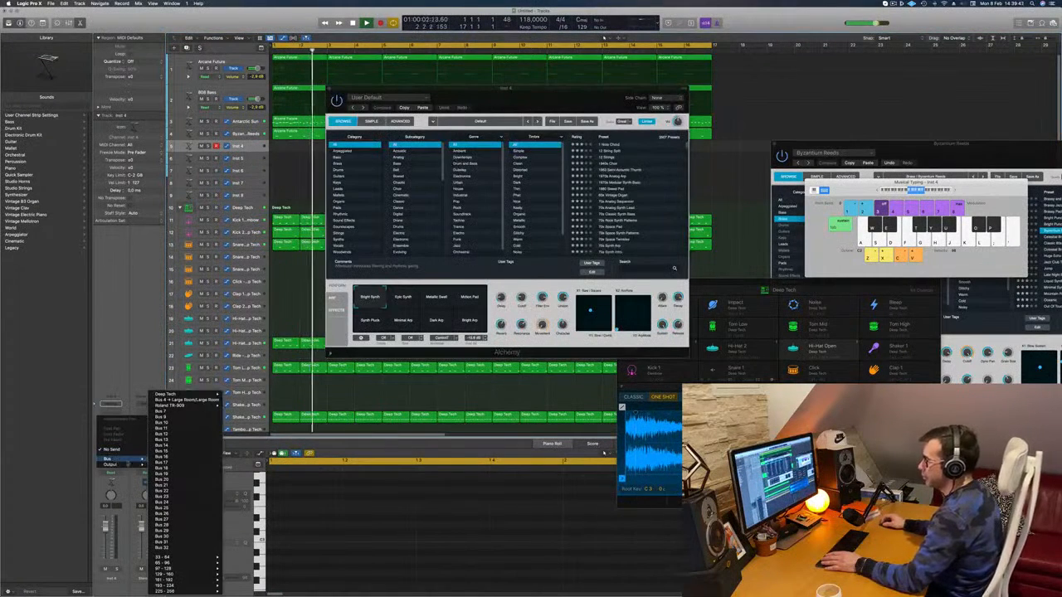
click(171, 411)
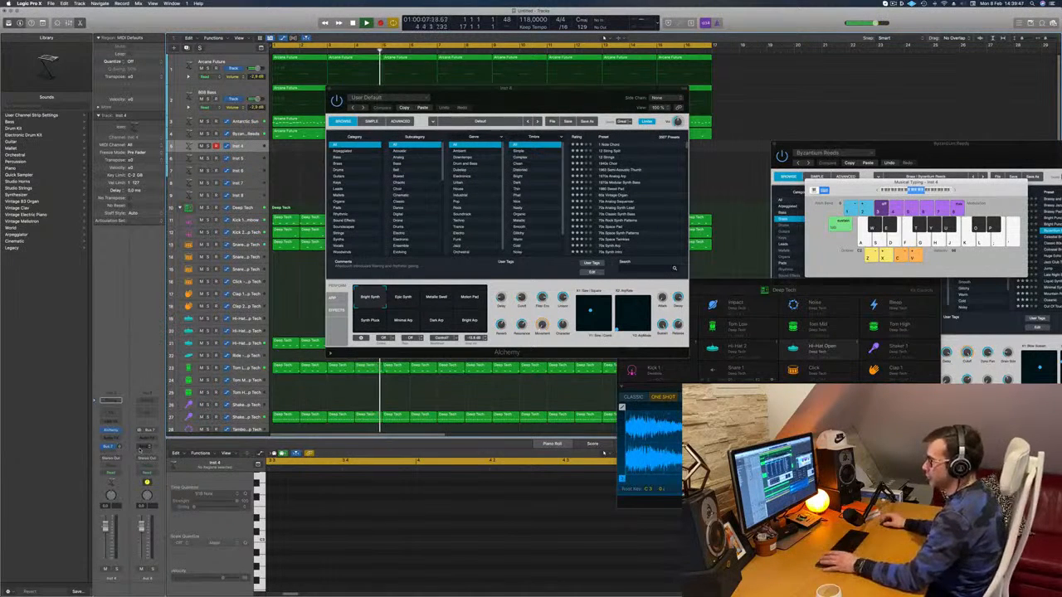
click(148, 440)
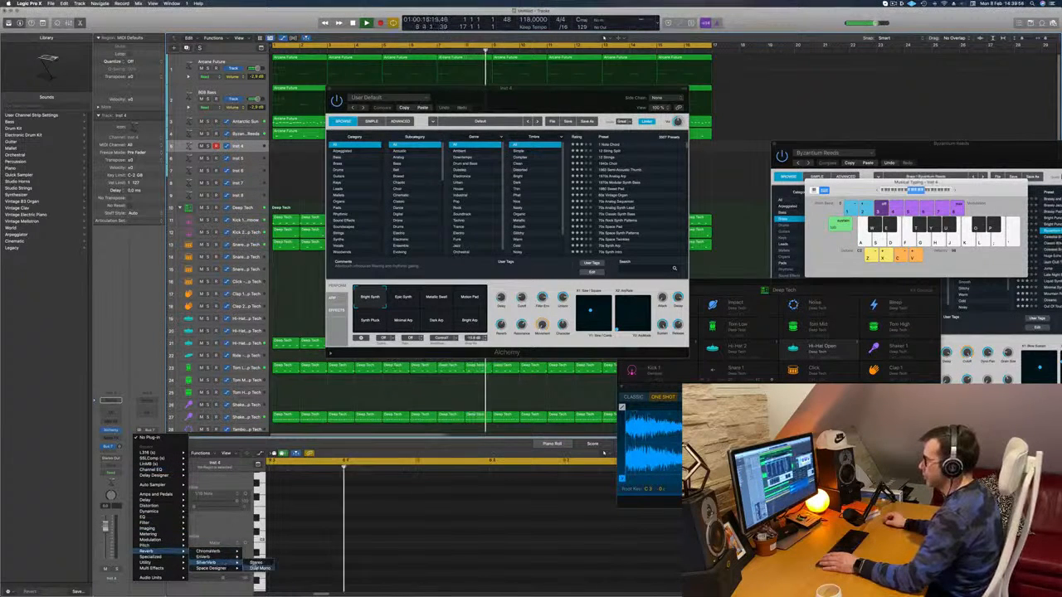
click(259, 564)
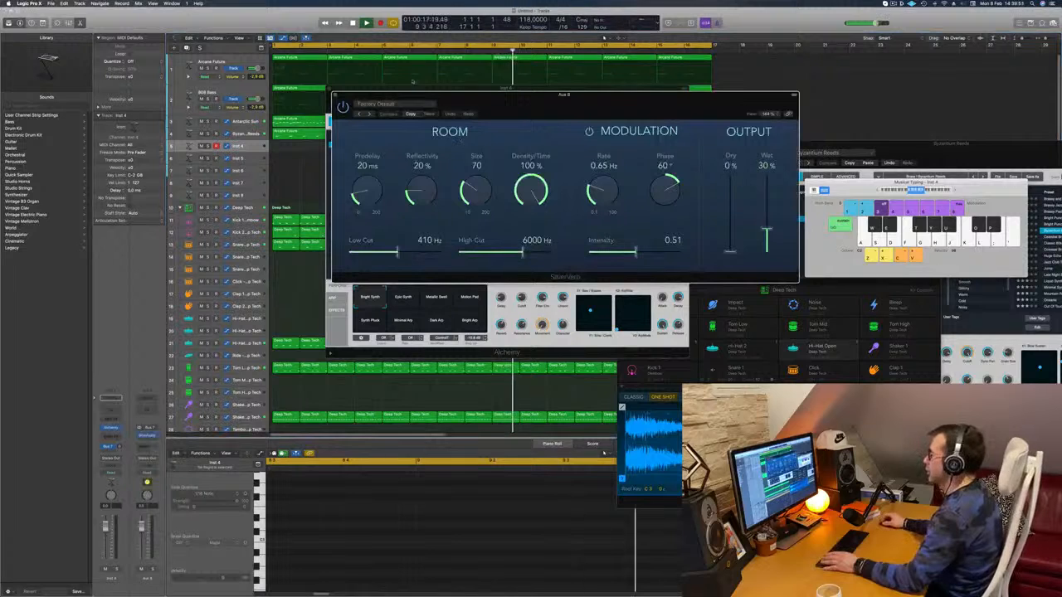
- Load the grandioso preset in SilverVerb and move its window away from the Inst 4 Alchemy browser
click(404, 105)
click(397, 226)
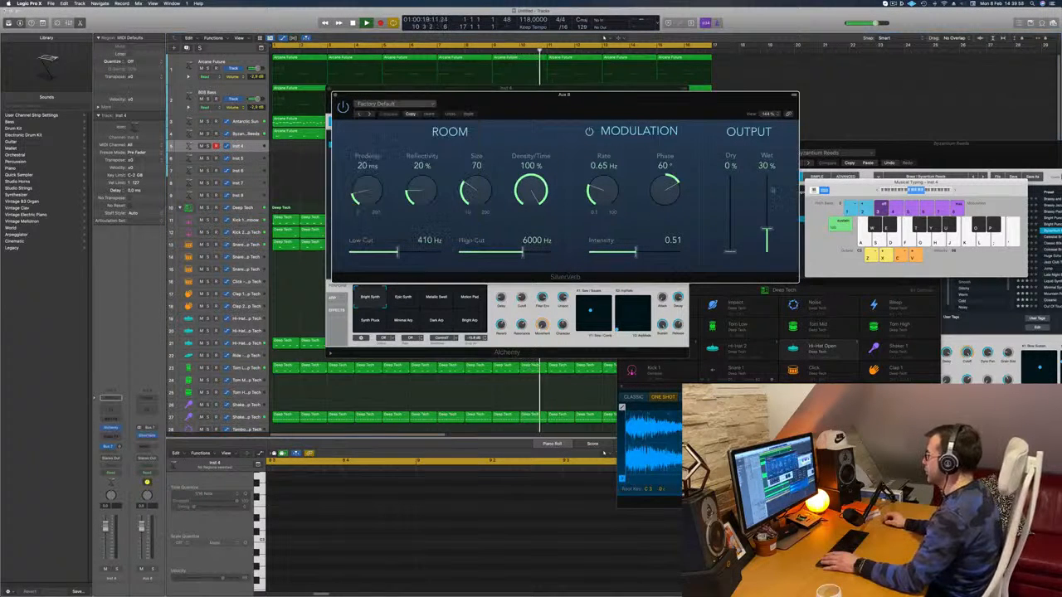
drag(677, 105, 822, 102)
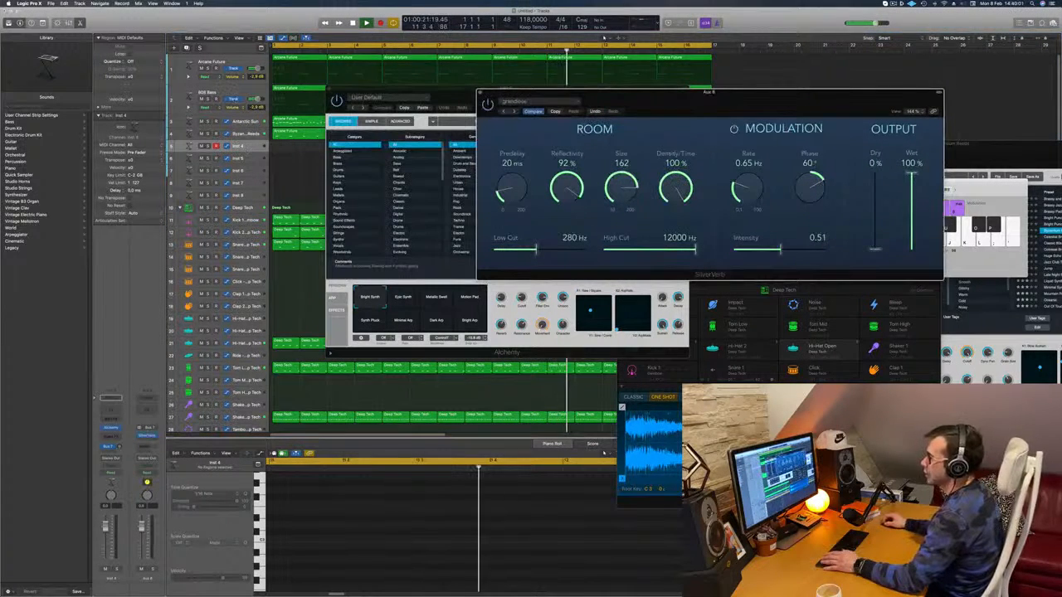
key(super+w)
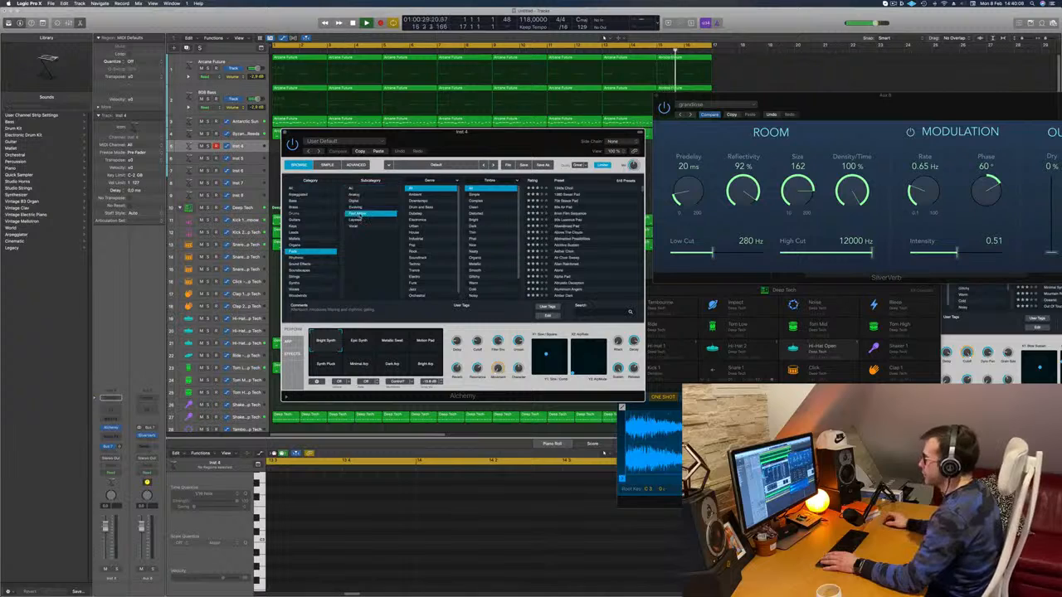
- Load the Electro Sweeper preset from Alchemy's Pads category, Fast Attack subcategory, on the Inst 4 track
scroll(589, 229, down, 3)
click(575, 234)
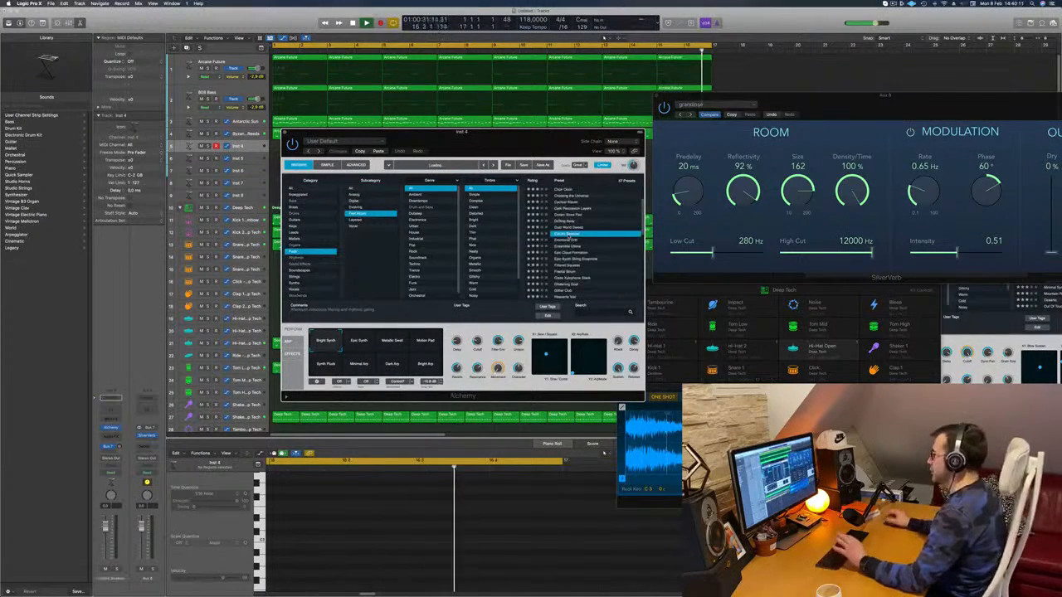
drag(498, 142, 723, 141)
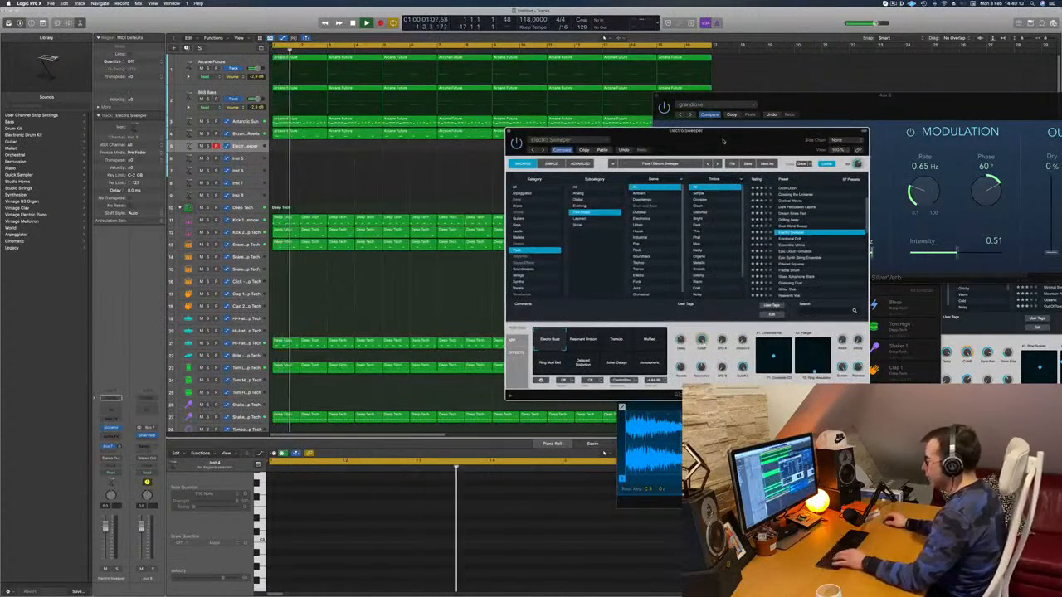
- Show the Musical Typing keyboard, audition Electro Sweeper with a few notes, and shift the keyboard to a higher octave
drag(810, 138, 517, 168)
key(super+k)
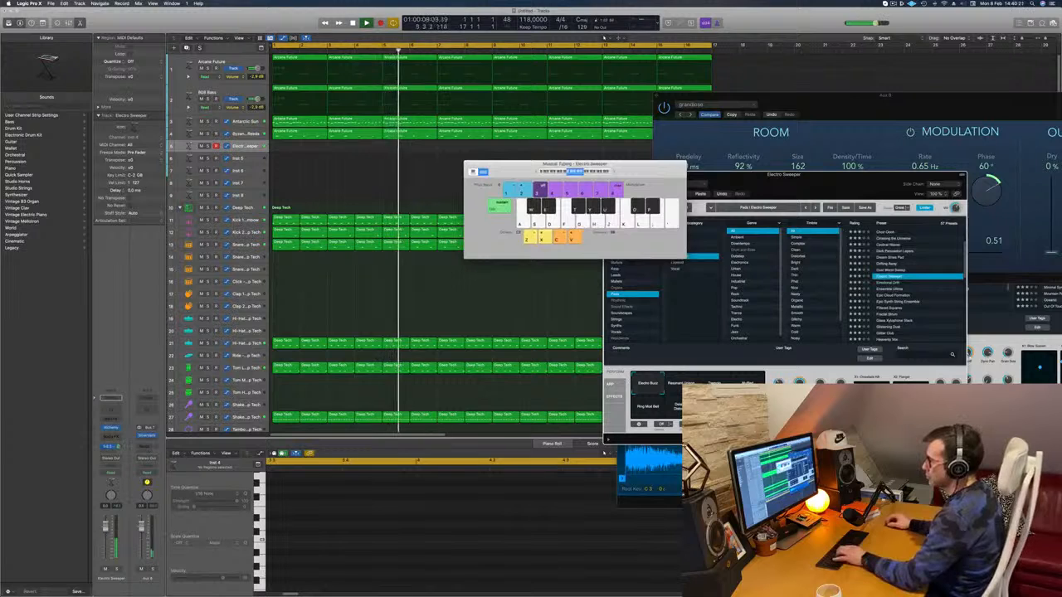
key(g)
key(f)
key(h)
key(j)
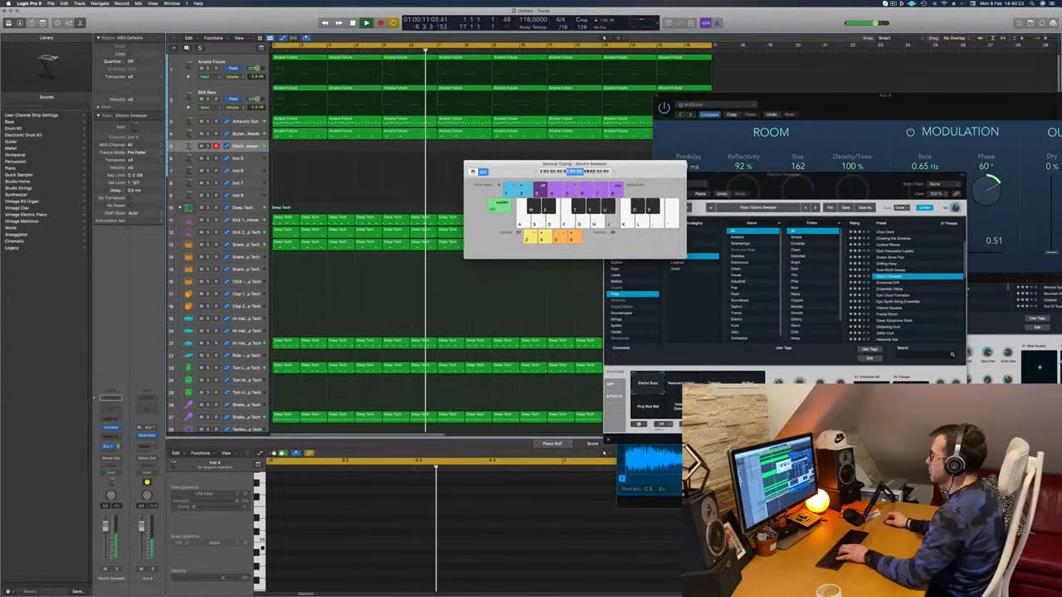
click(587, 171)
key(g)
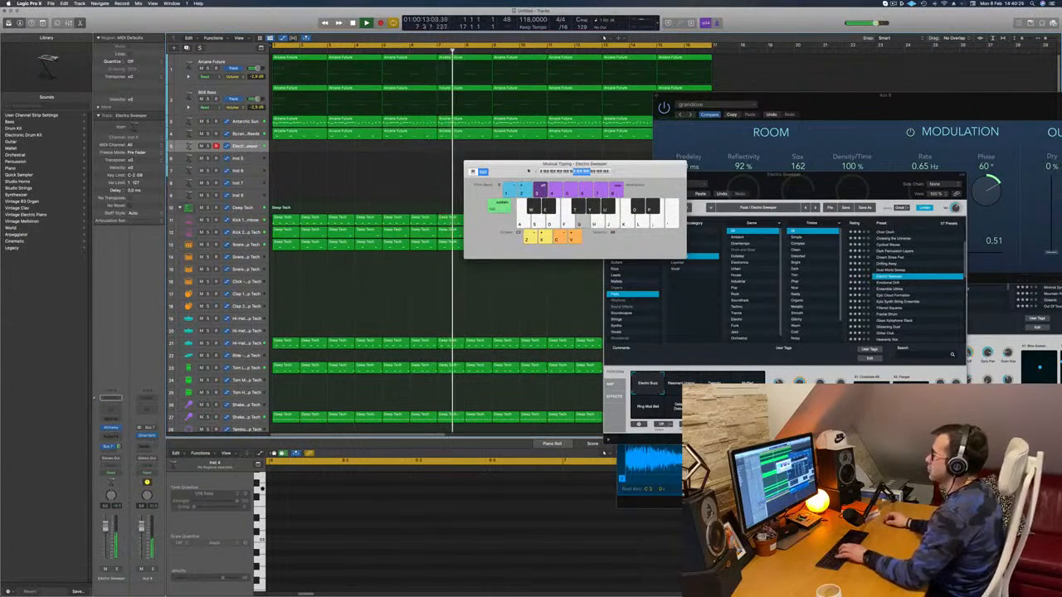
drag(528, 170, 604, 159)
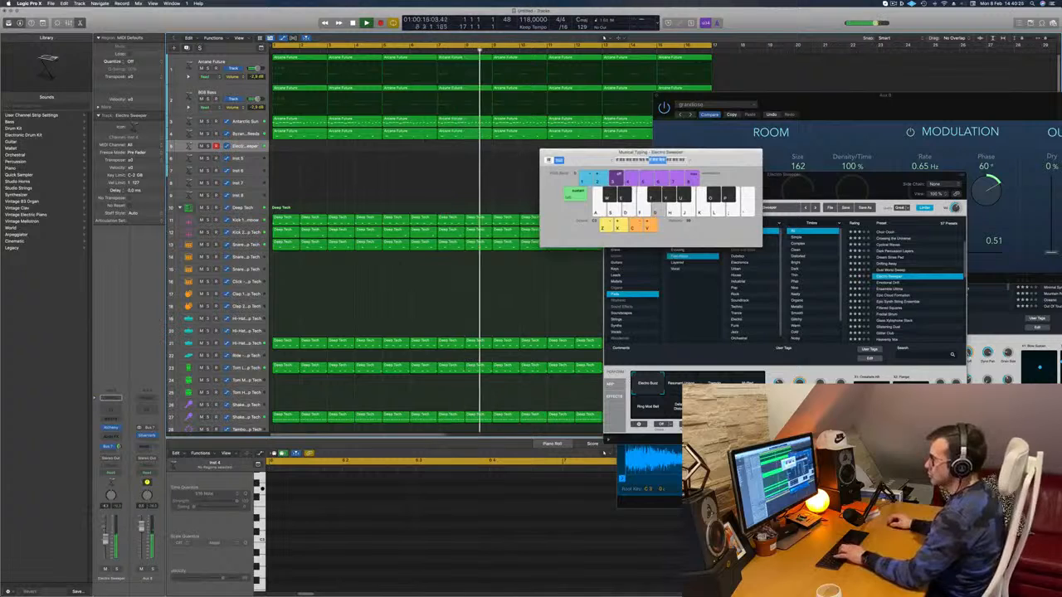
- Try Electro Sweeper's Tremolo sound variation, and choose its Muffled variation
drag(840, 176, 810, 81)
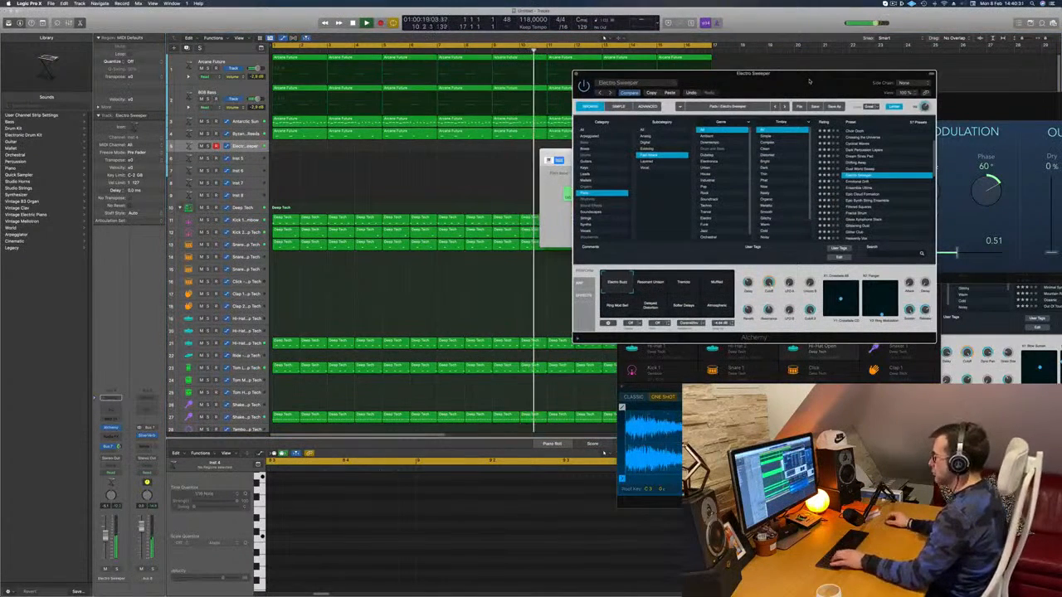
drag(823, 83, 779, 111)
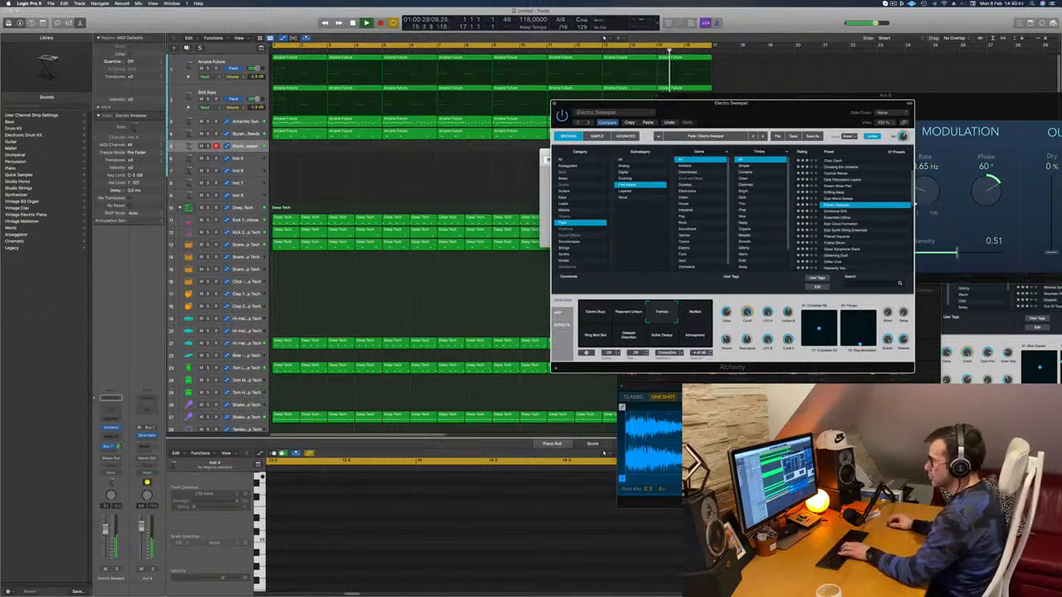
click(465, 149)
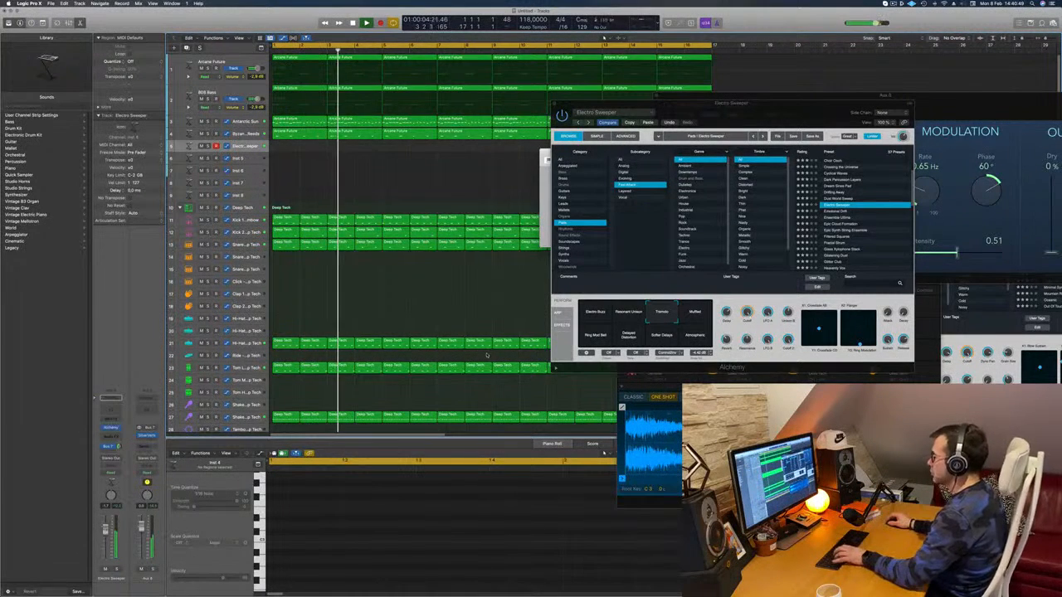
click(681, 316)
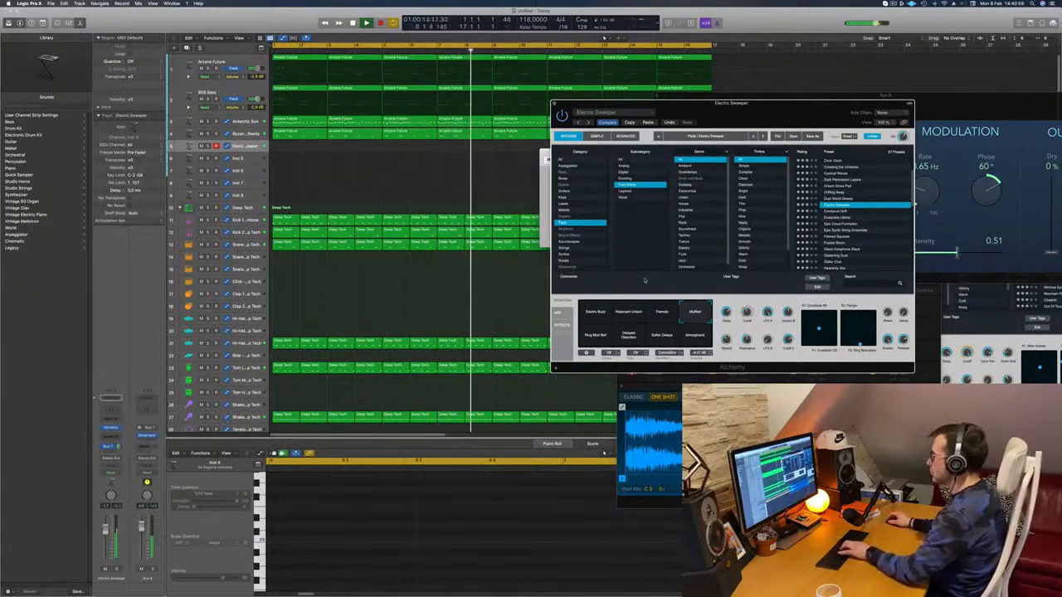
- Show the Musical Typing keyboard and record a slow repeating line of F, E and D notes on the Electro Sweeper track up to about bar 15
key(super+k)
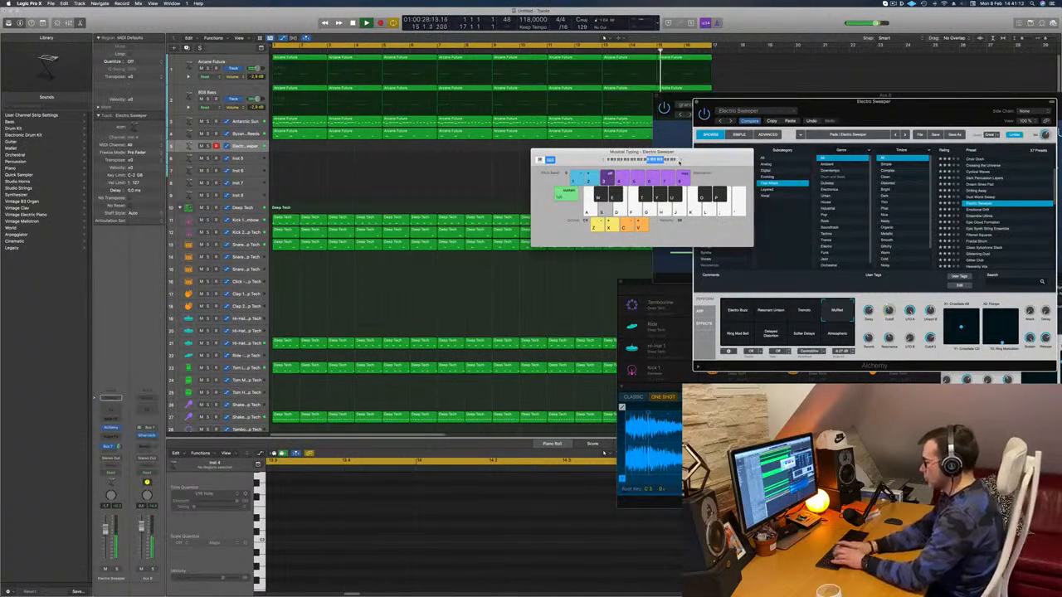
key(r)
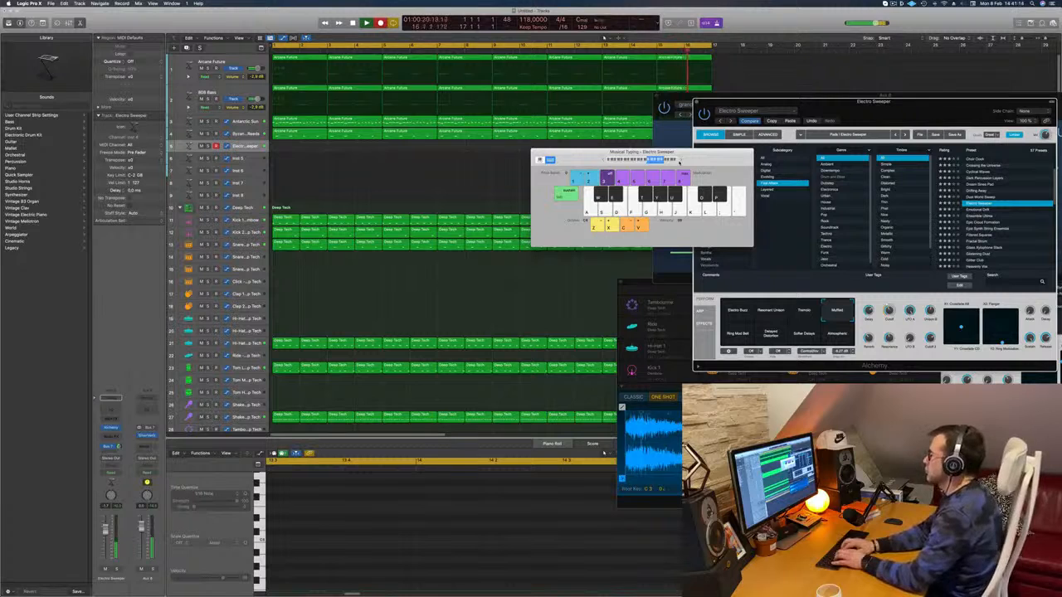
key(f)
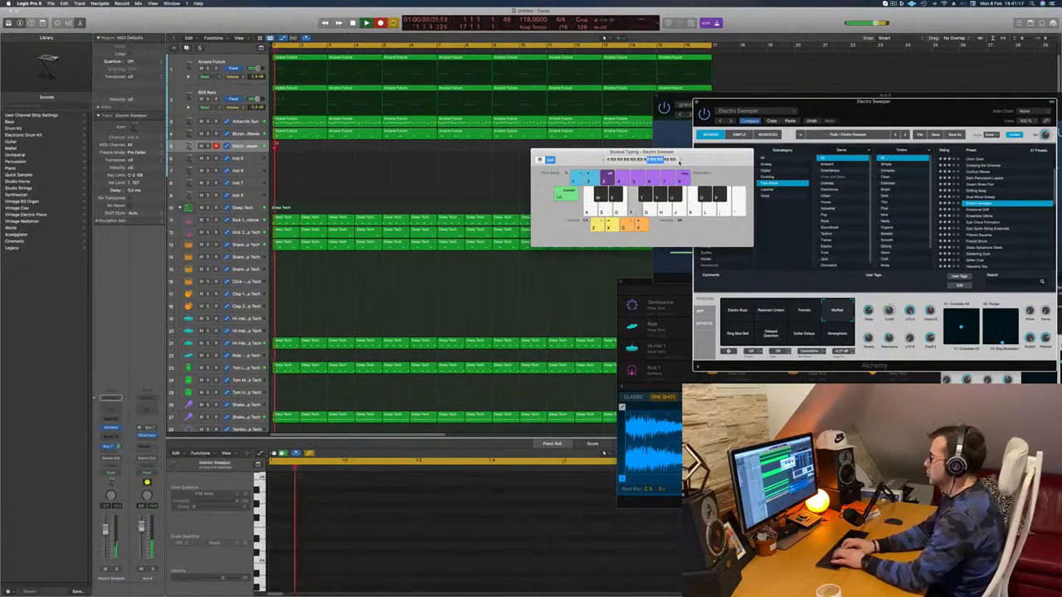
key(d)
key(s)
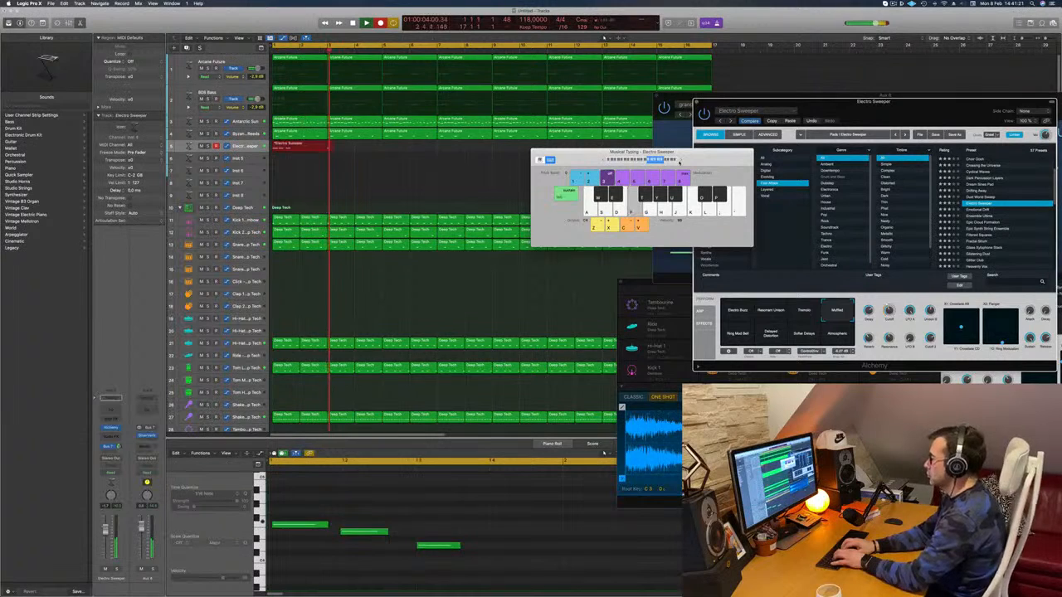
key(d)
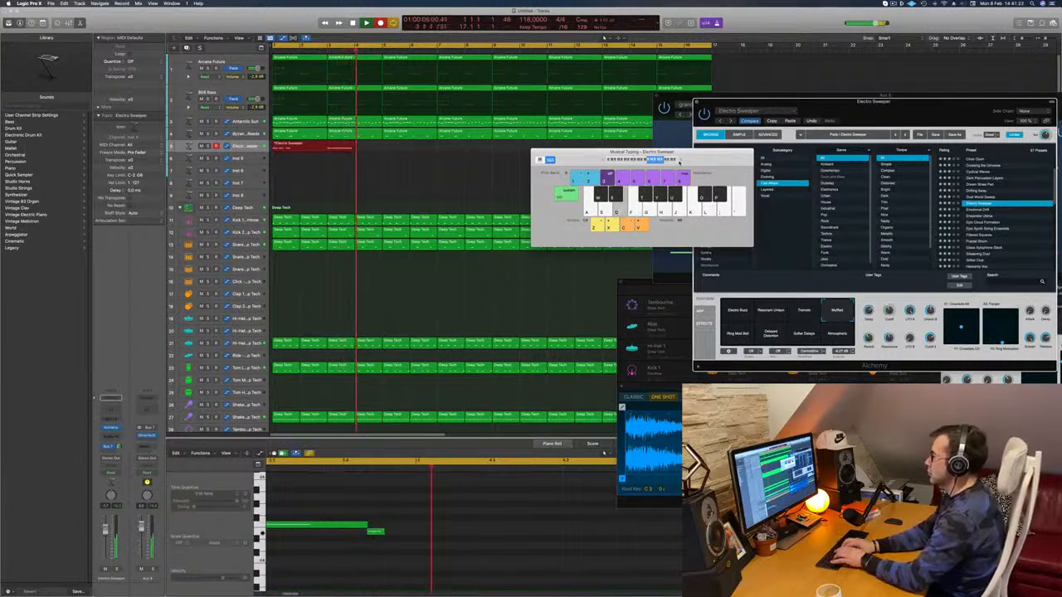
key(s)
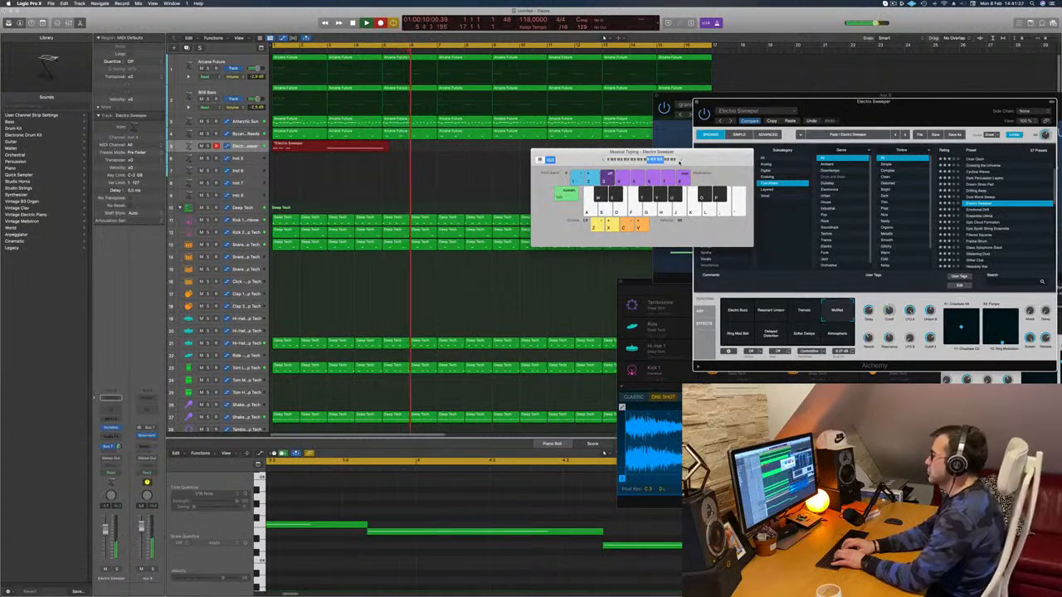
key(f)
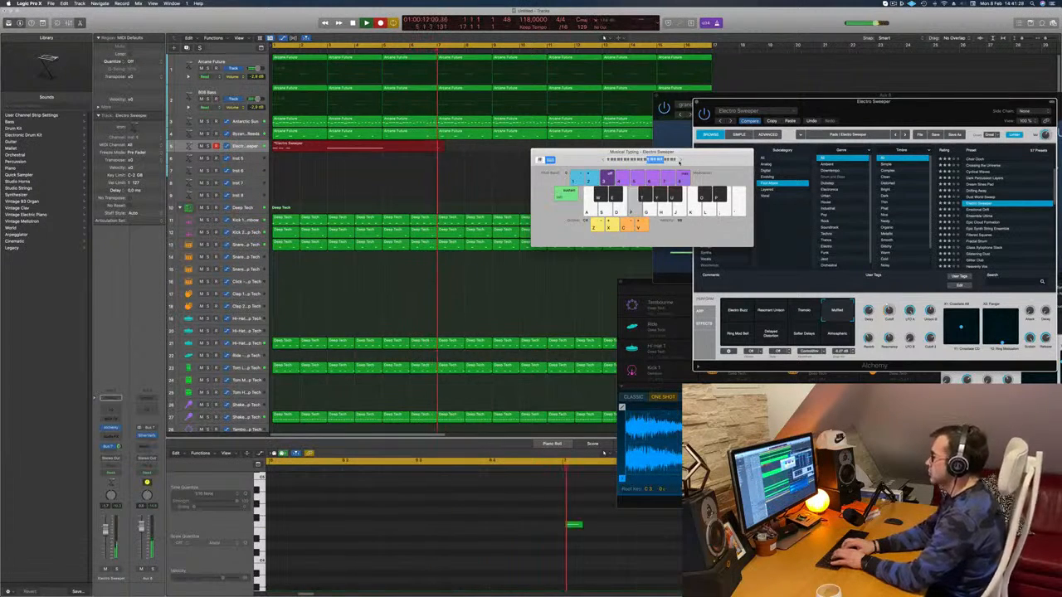
key(d)
key(s)
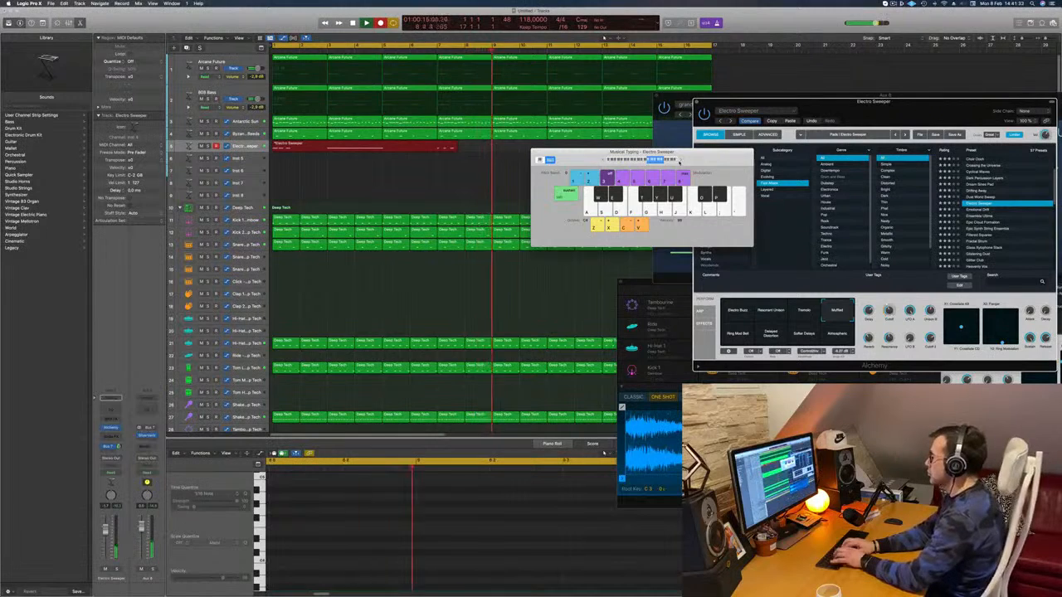
key(s)
key(d)
key(f)
key(d)
key(s)
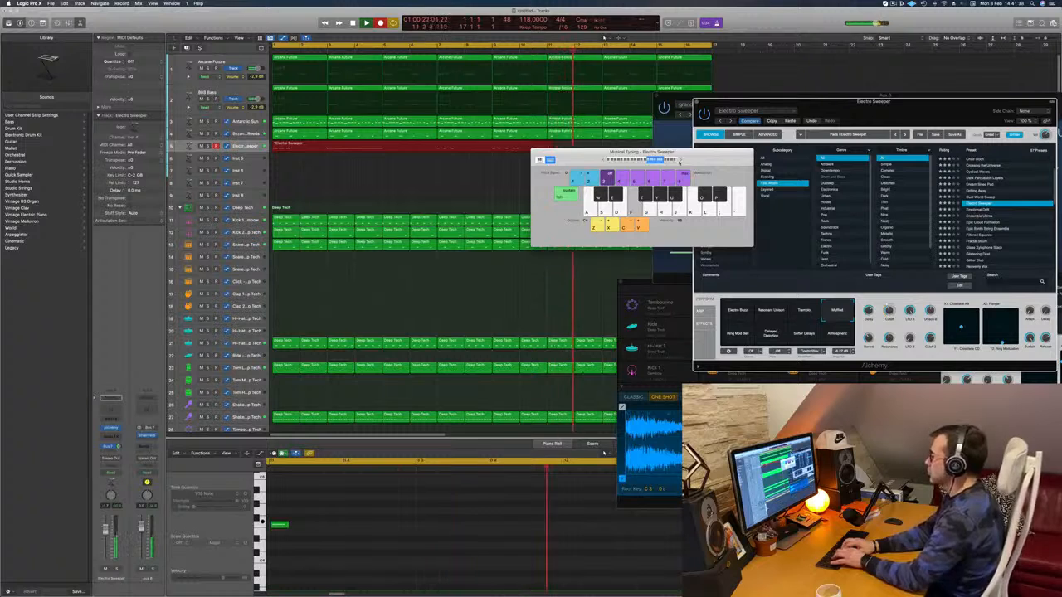
key(d)
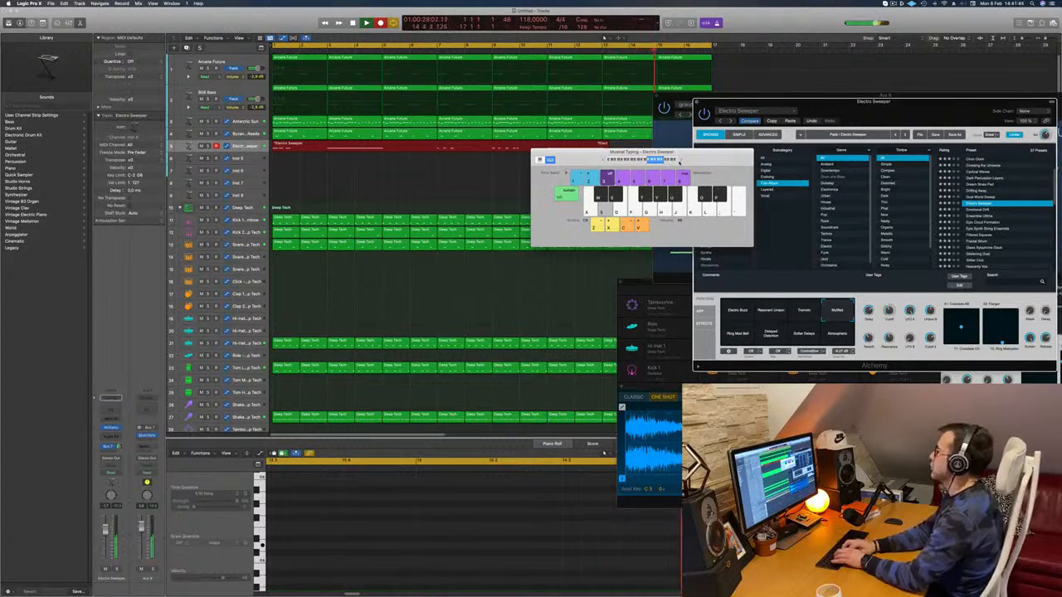
key(space)
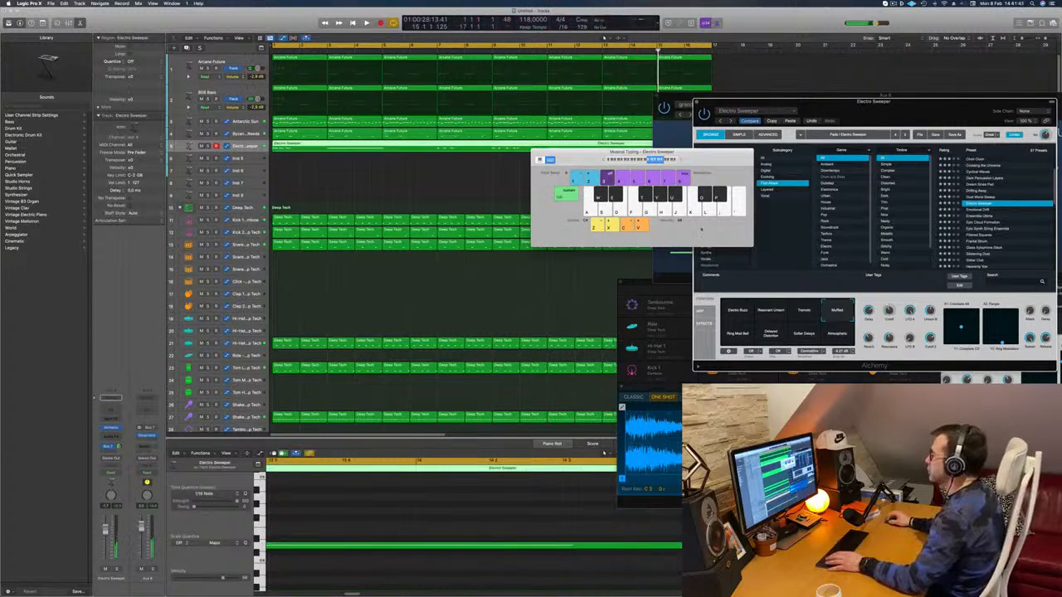
- Delete the first recorded Electro Sweeper region, move the second one to bar 1, and play it back
drag(703, 230, 842, 317)
click(547, 148)
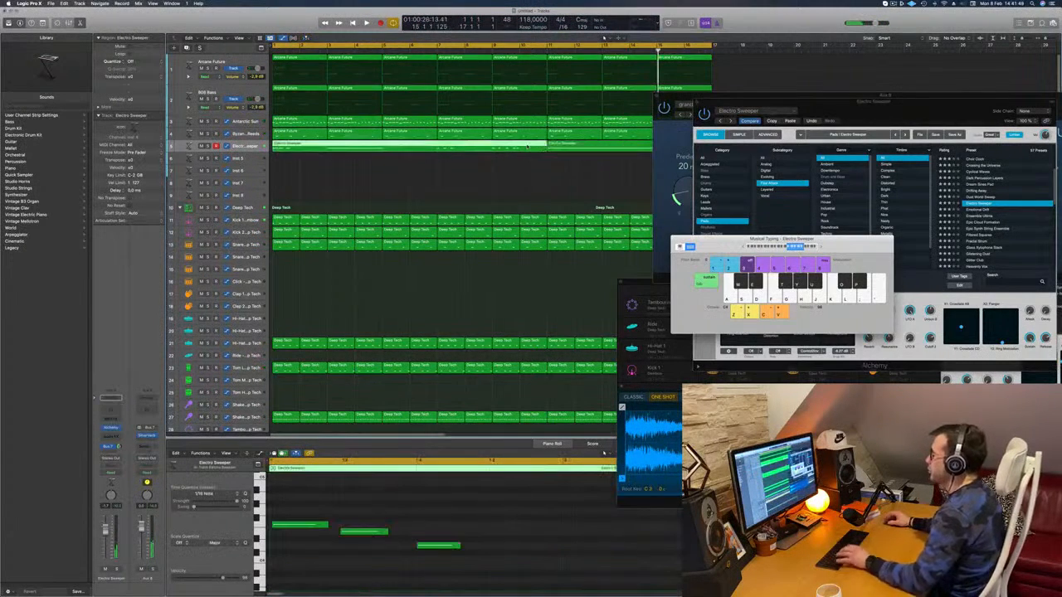
key(Delete)
drag(586, 147, 311, 156)
key(space)
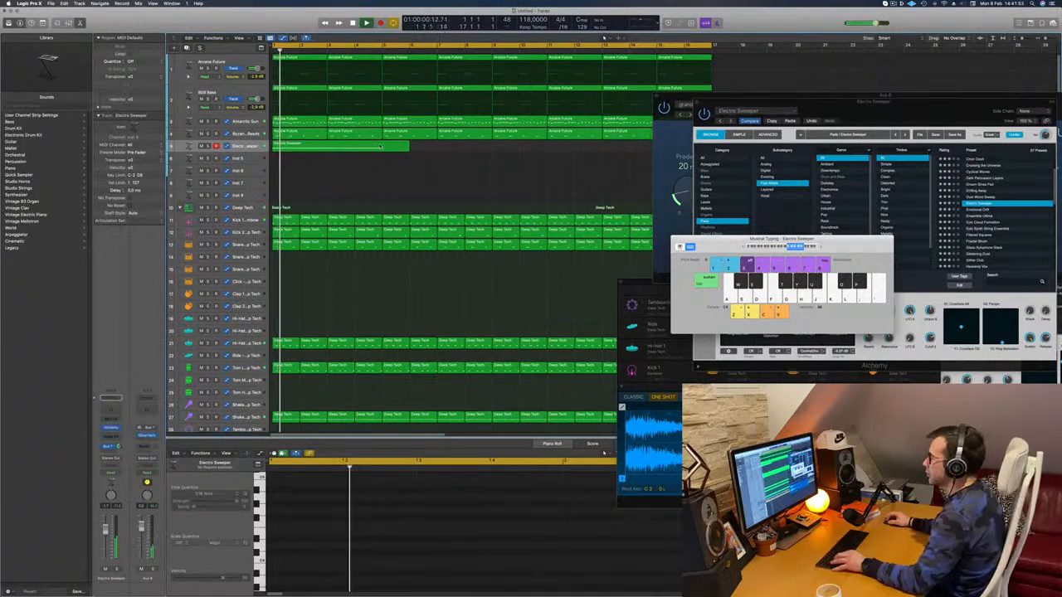
- Split the Electro Sweeper region at bar 5 with the overlapping notes set to Split, and remove the leftover part
click(382, 150)
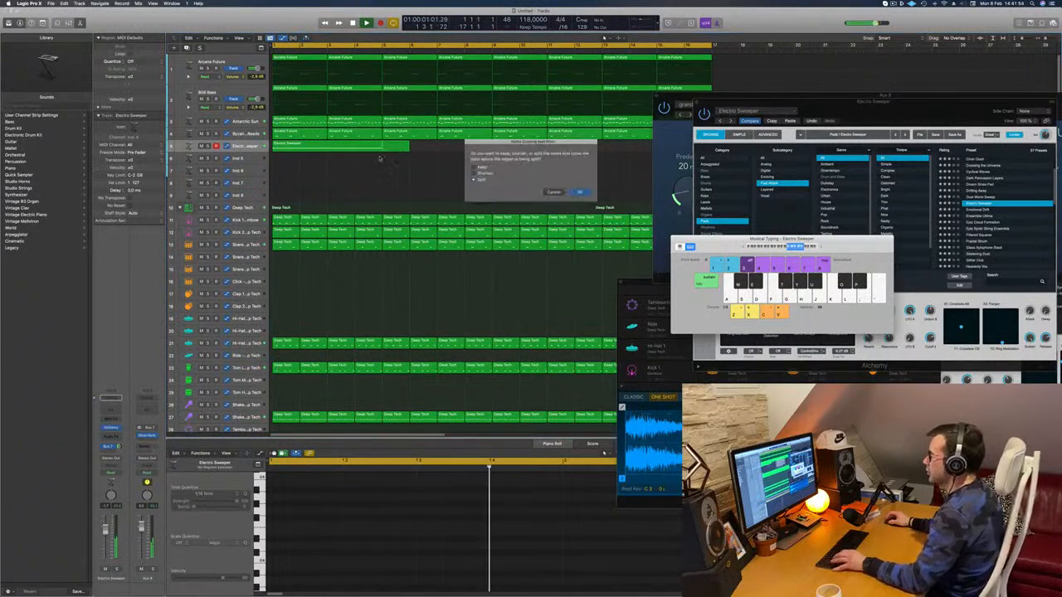
click(577, 193)
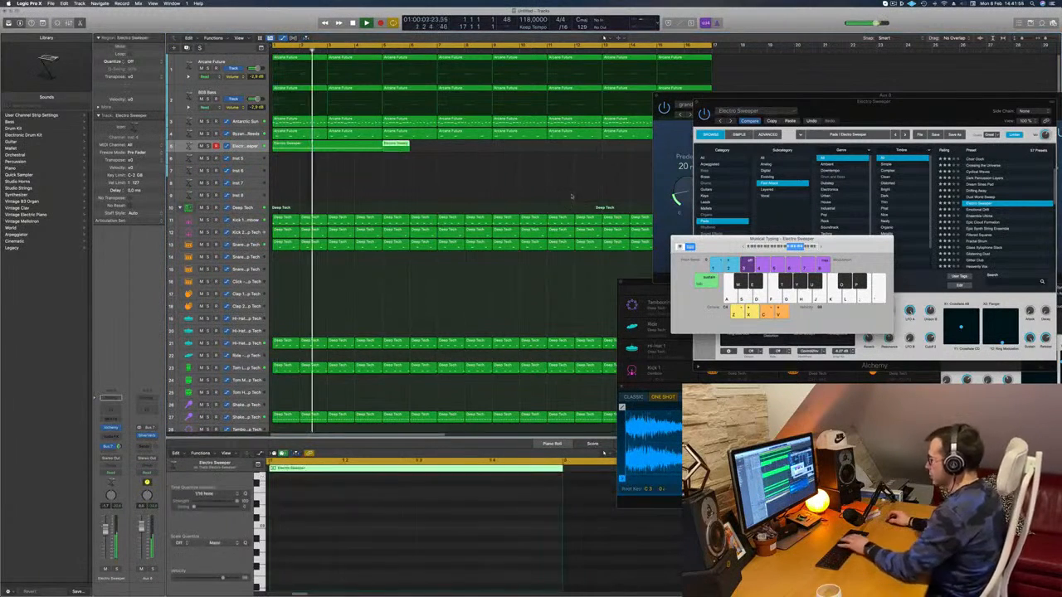
key(Return)
- Select all notes of the trimmed Electro Sweeper region, and copy the four-bar region along the track to fill all 16 bars
click(368, 547)
key(super+a)
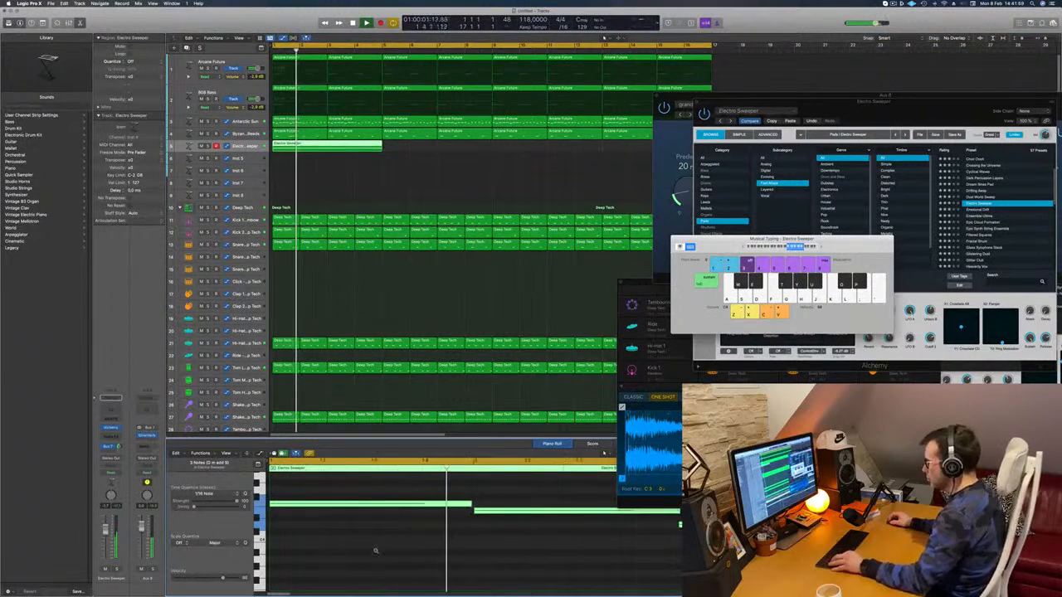
click(340, 154)
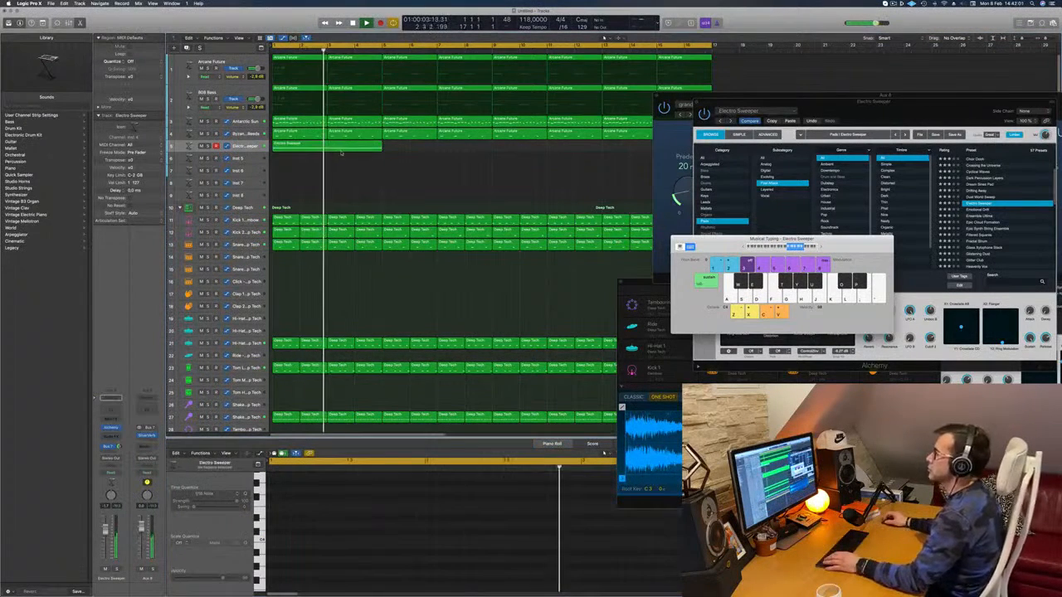
click(340, 151)
drag(340, 151, 456, 152)
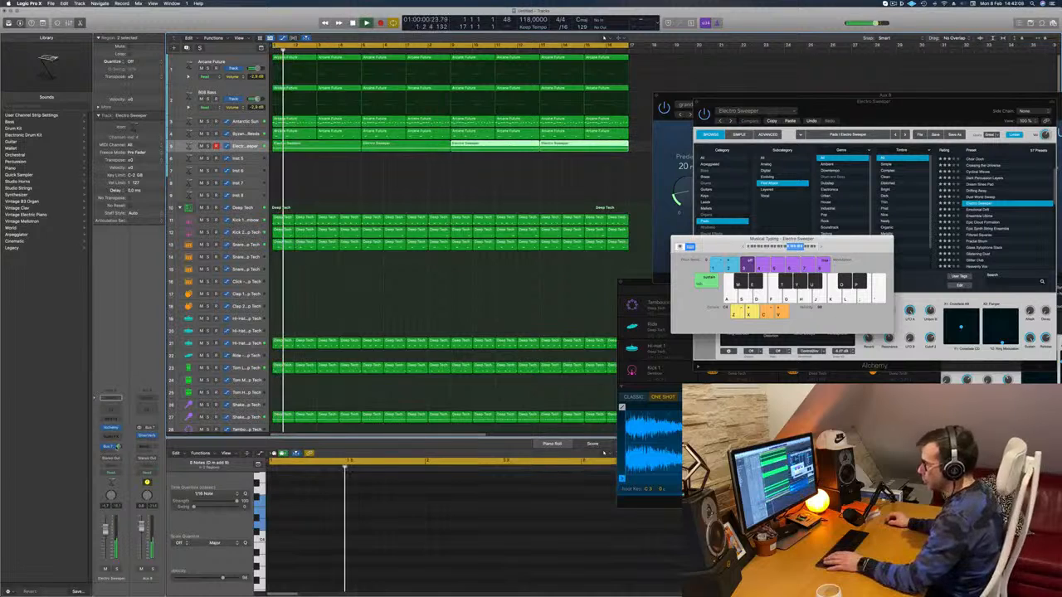
- Reopen the Electro Sweeper Alchemy window, adjust its Cutoff knob during playback, and reposition the window
click(110, 427)
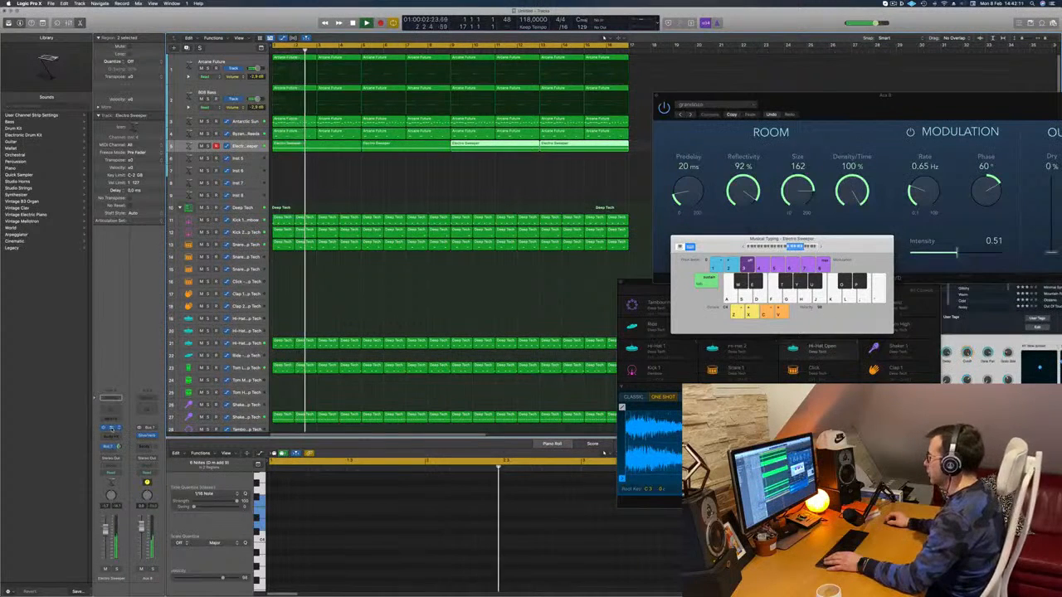
click(110, 427)
click(111, 427)
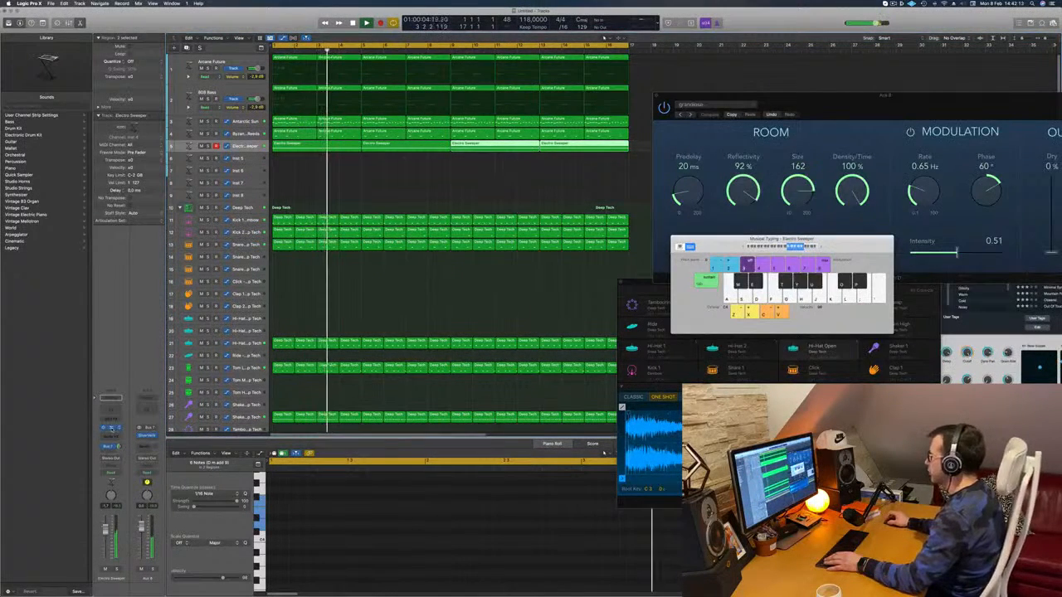
click(110, 427)
drag(867, 100, 575, 117)
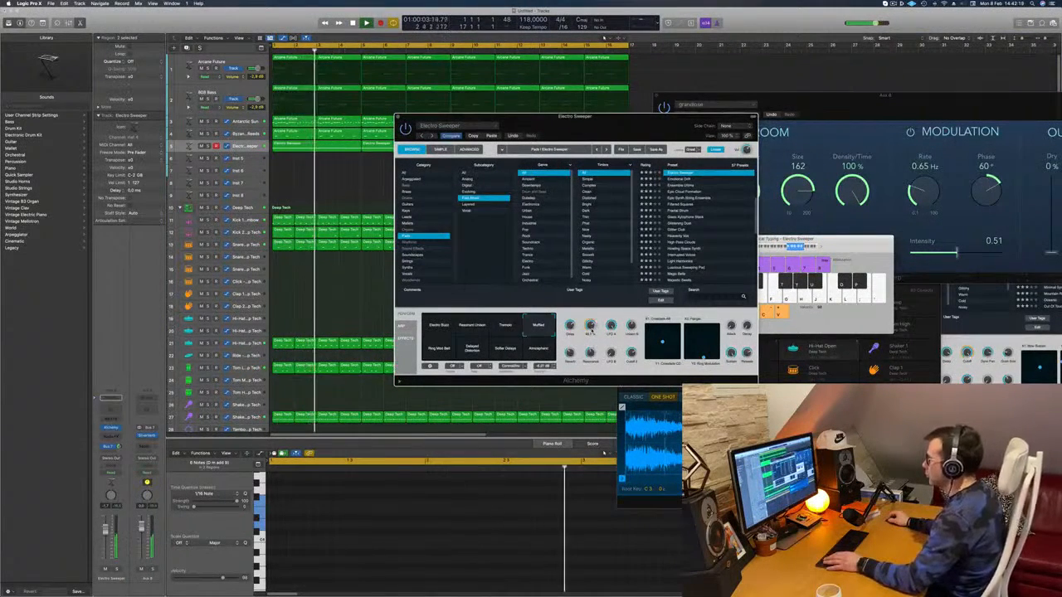
drag(591, 330, 617, 350)
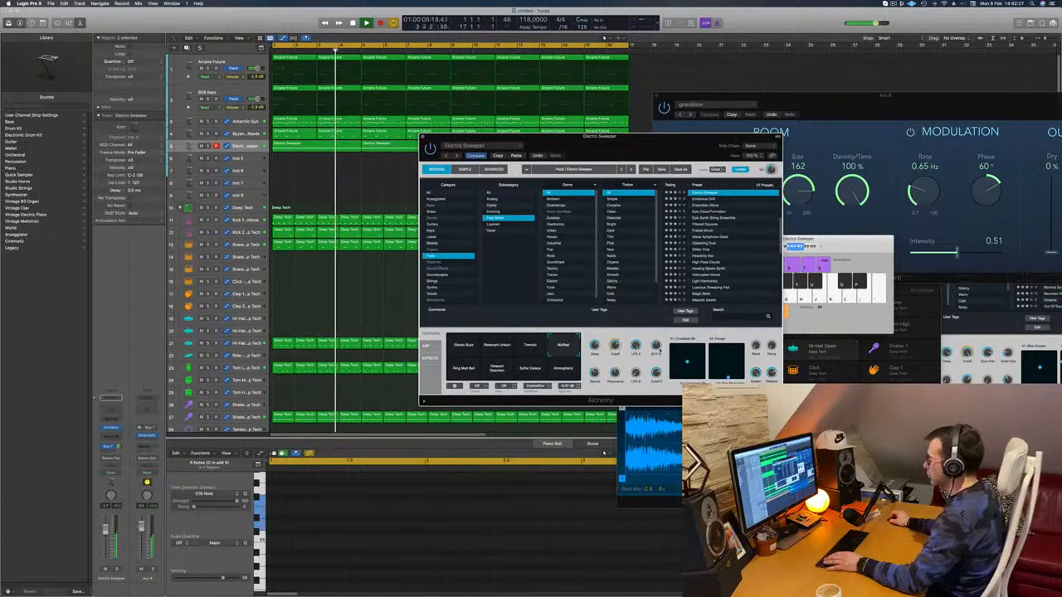
drag(624, 149, 690, 110)
key(space)
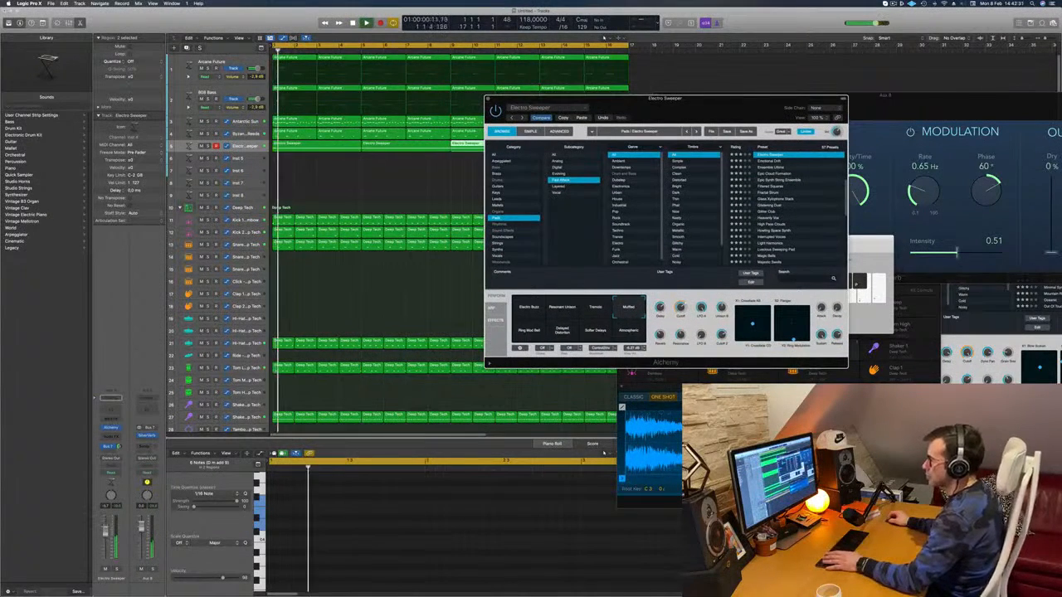
- Insert a Compressor from the Dynamics effects on the Electro Sweeper channel and shift its window slightly
click(112, 437)
click(112, 436)
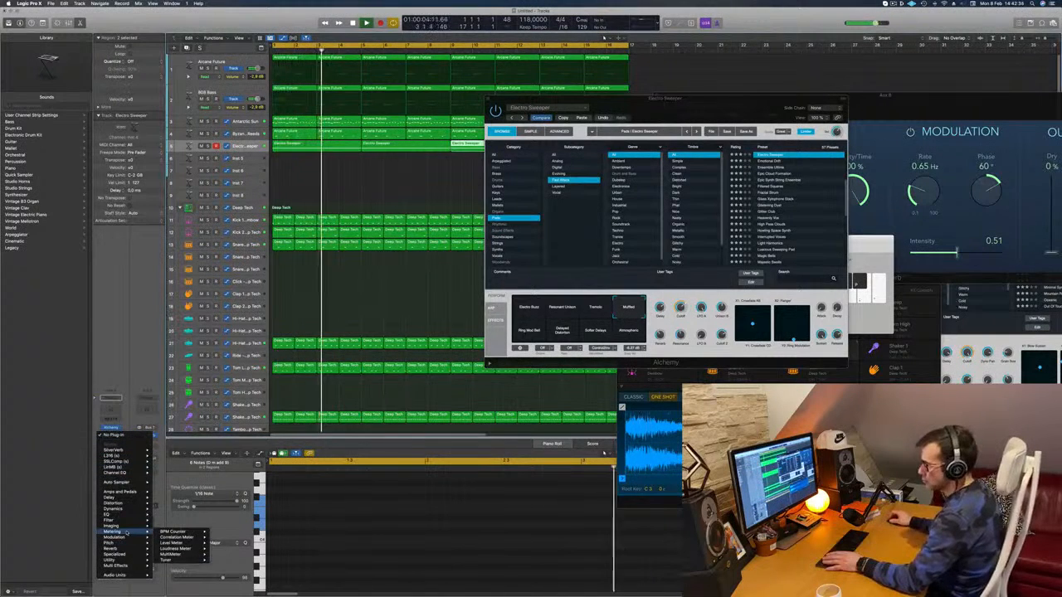
mouse_move(117, 513)
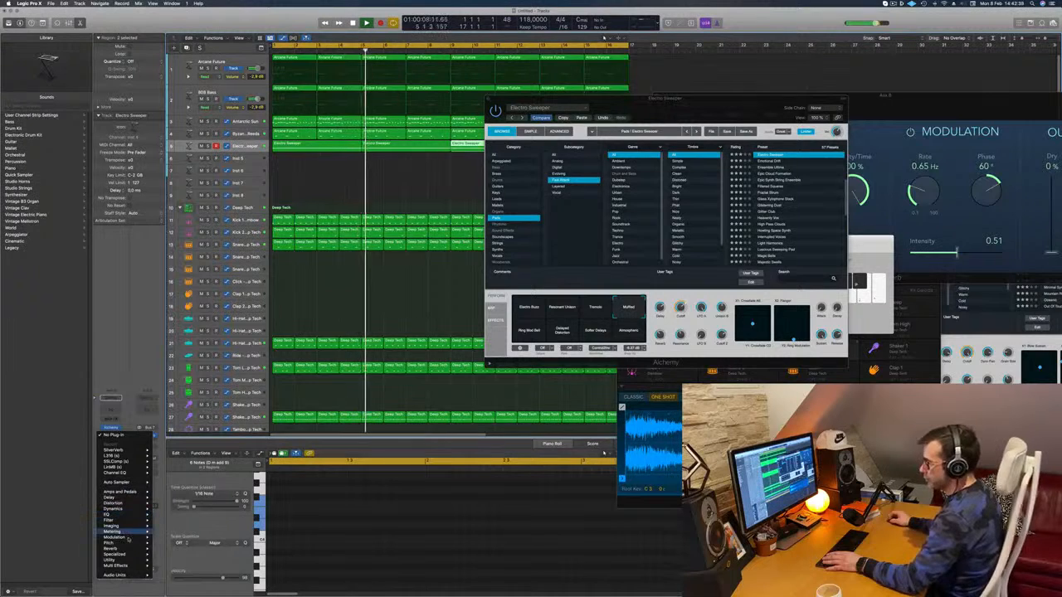
mouse_move(133, 456)
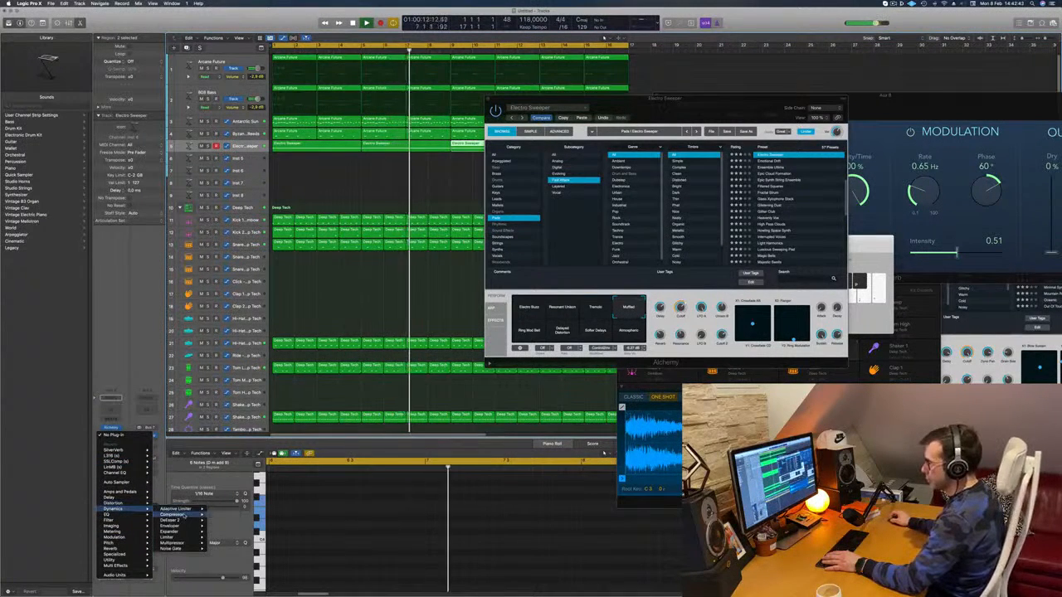
click(184, 515)
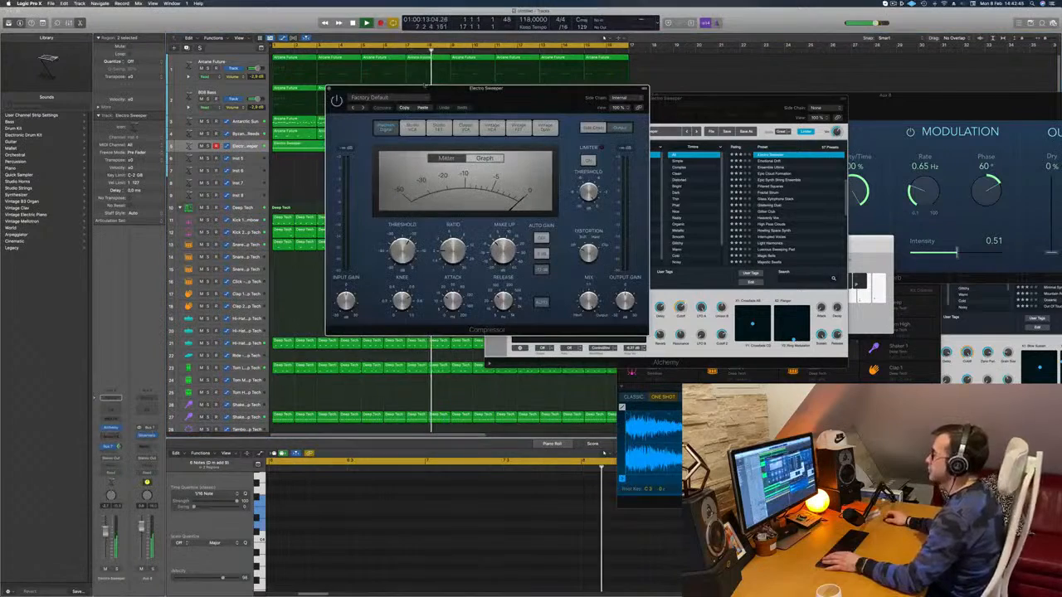
drag(425, 86, 456, 92)
- Set the Compressor's side chain source to the Kick 1 instrument (Inst 9) and reposition the Compressor window
click(645, 103)
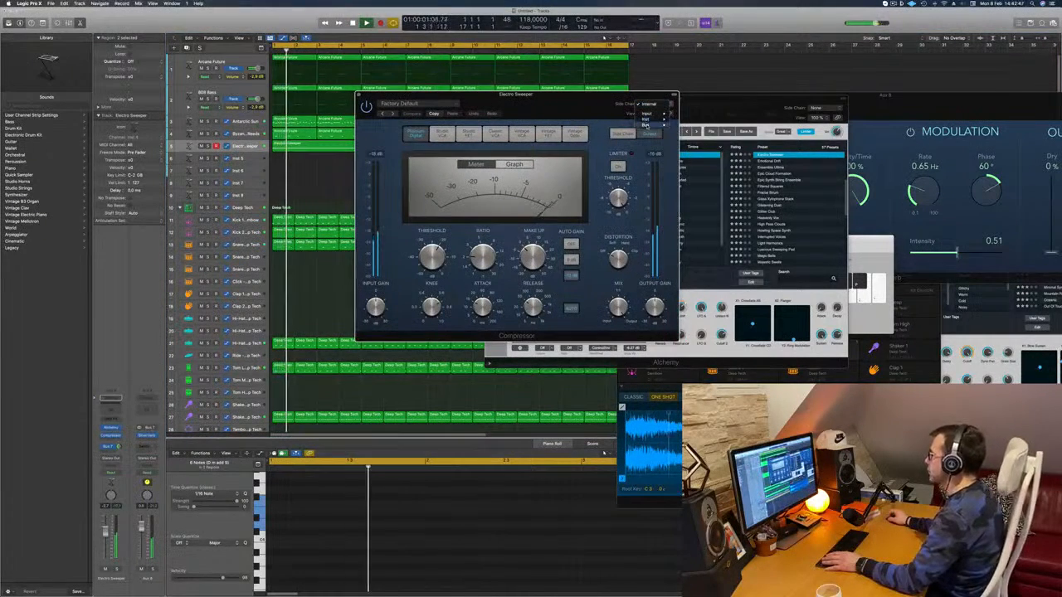
mouse_move(647, 120)
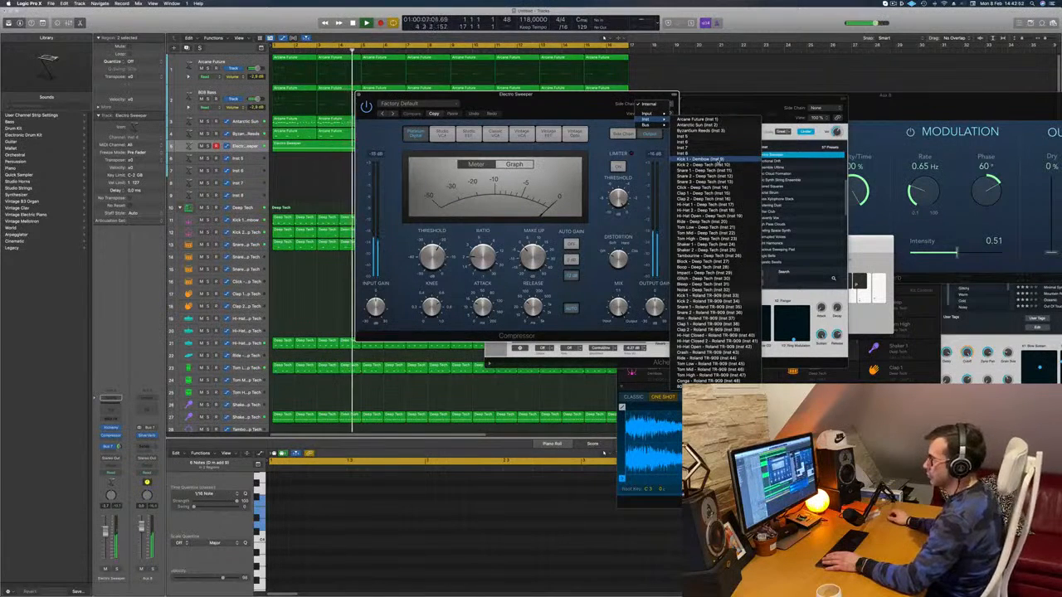
click(712, 159)
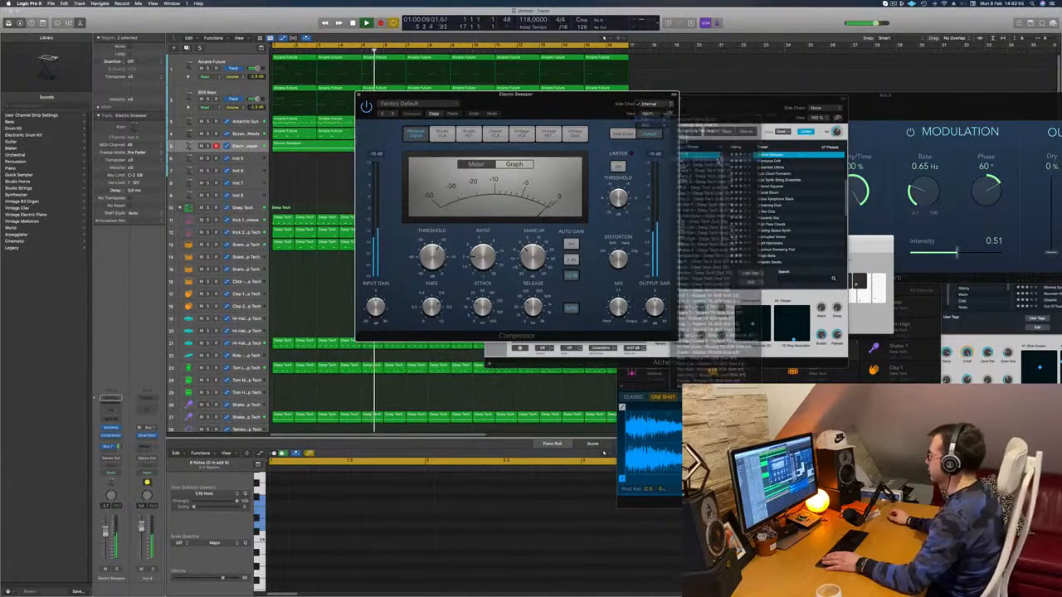
drag(514, 93, 569, 92)
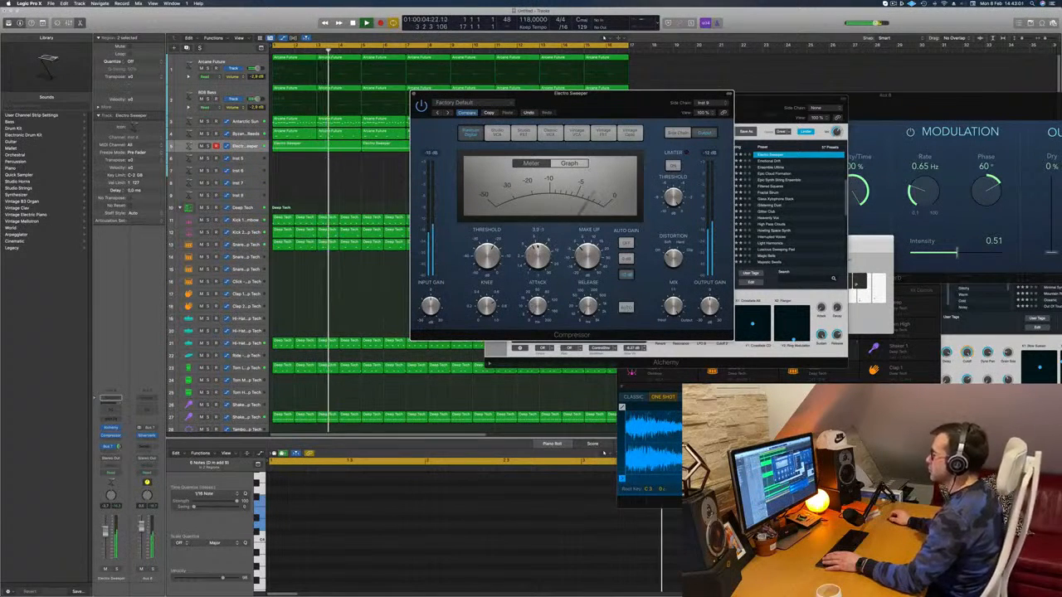
- Set the Compressor's threshold to about -24.5 dB while checking the side-chained pad in playback
key(space)
key(space)
drag(487, 255, 487, 263)
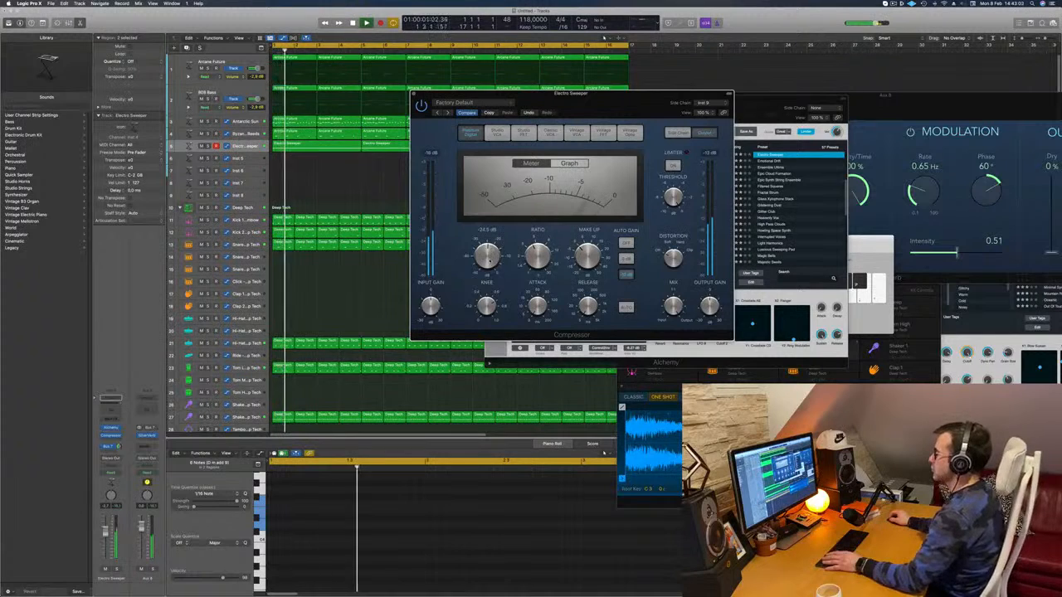
key(space)
key(space)
- Close the Compressor window, listen to the side-chained pad in the mix, and move the Alchemy window off the reverb settings
click(414, 93)
key(space)
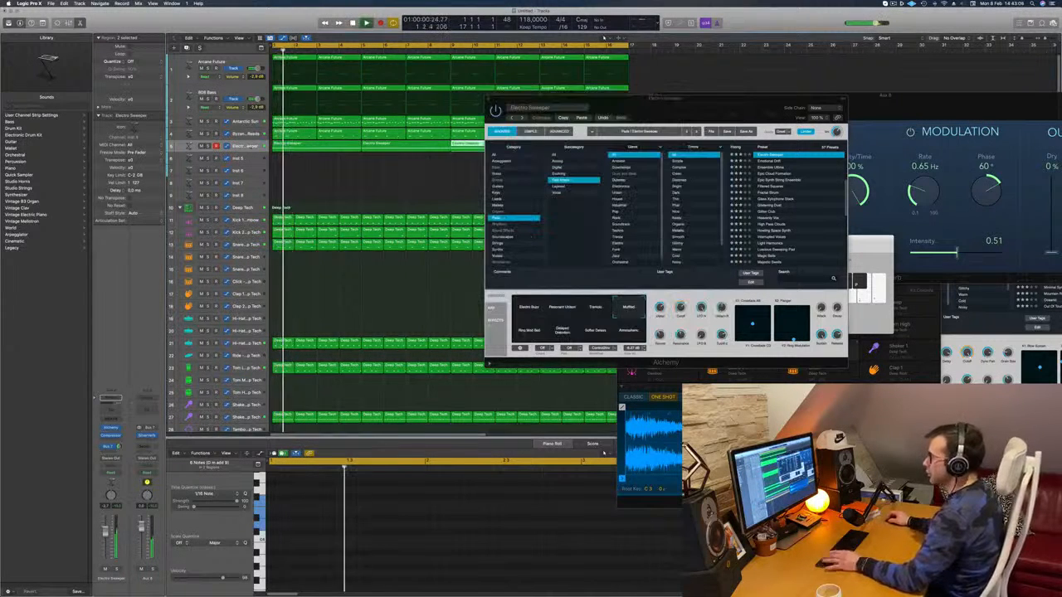
key(space)
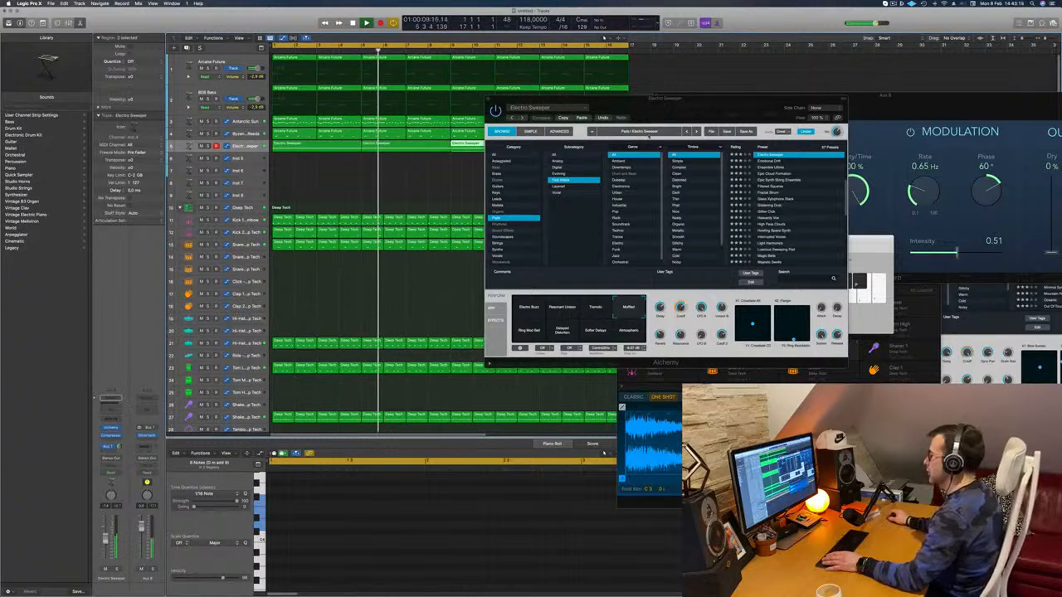
drag(661, 113, 540, 141)
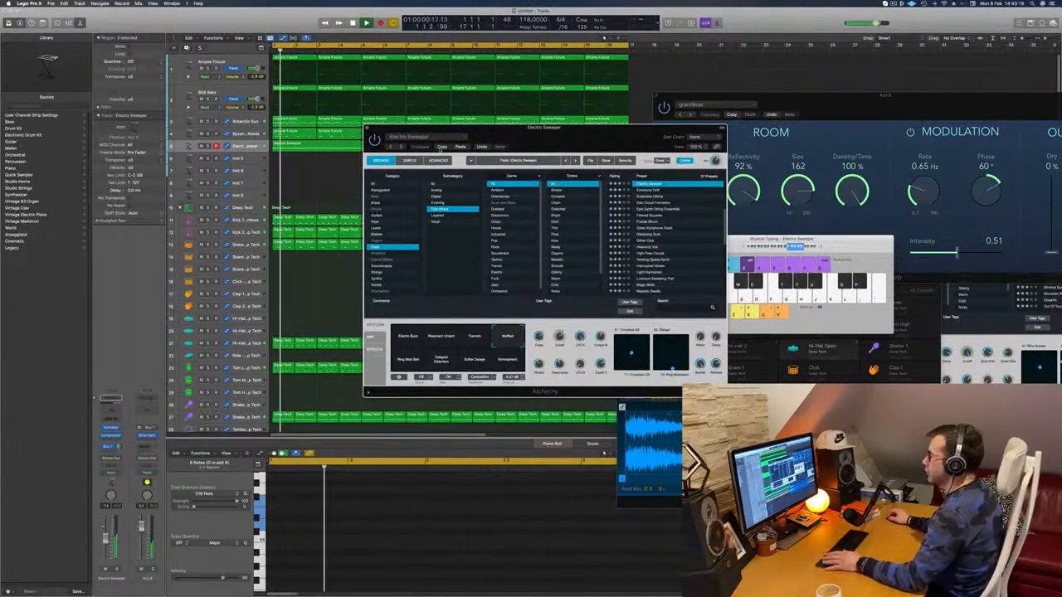
- Move the Electro Sweeper's Alchemy window aside while listening to the pad, and close it
drag(539, 127, 556, 117)
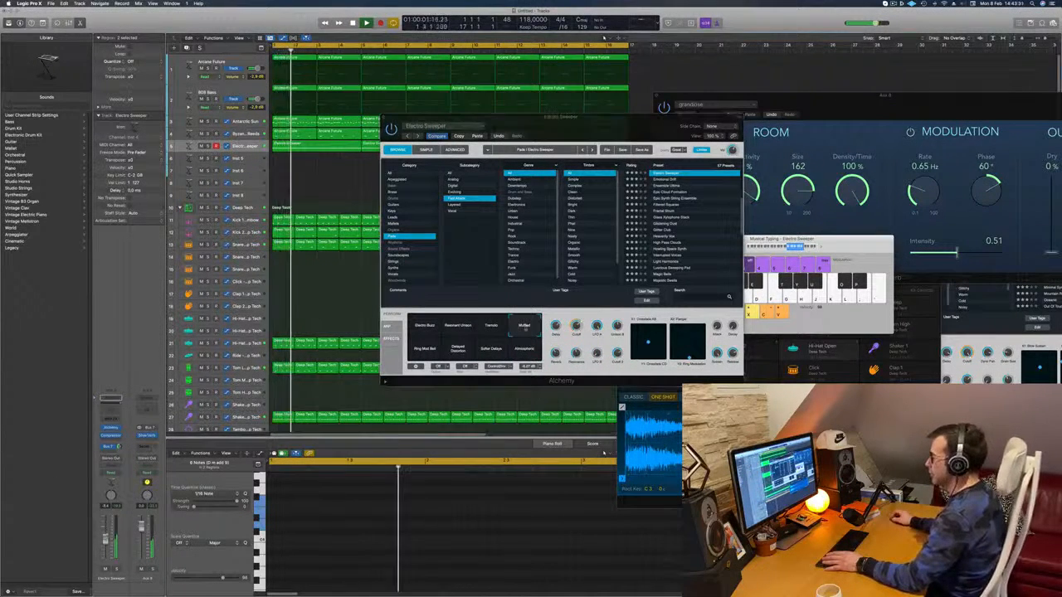
drag(589, 117, 637, 114)
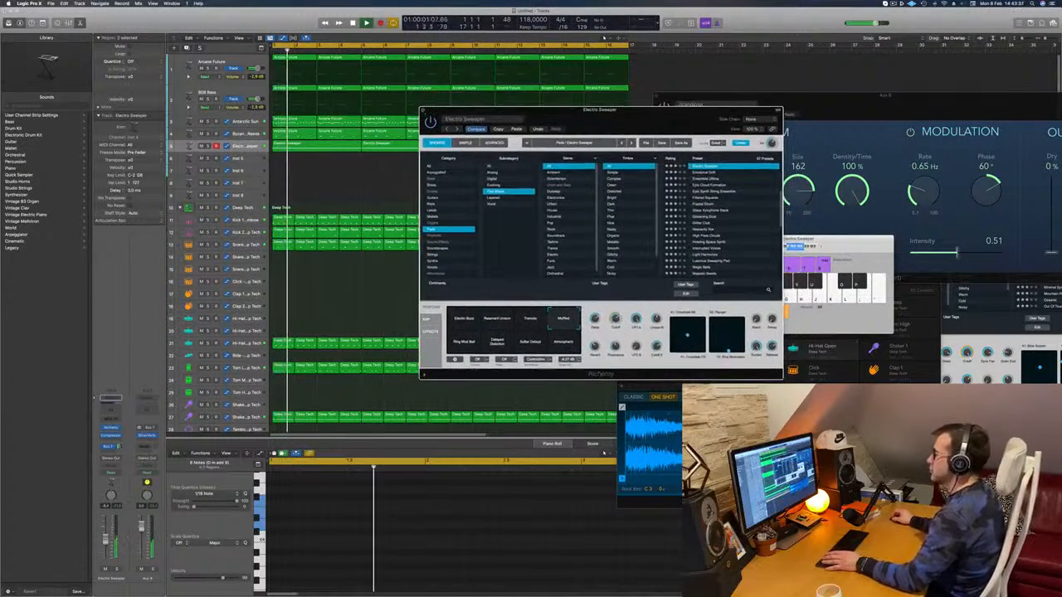
key(super+w)
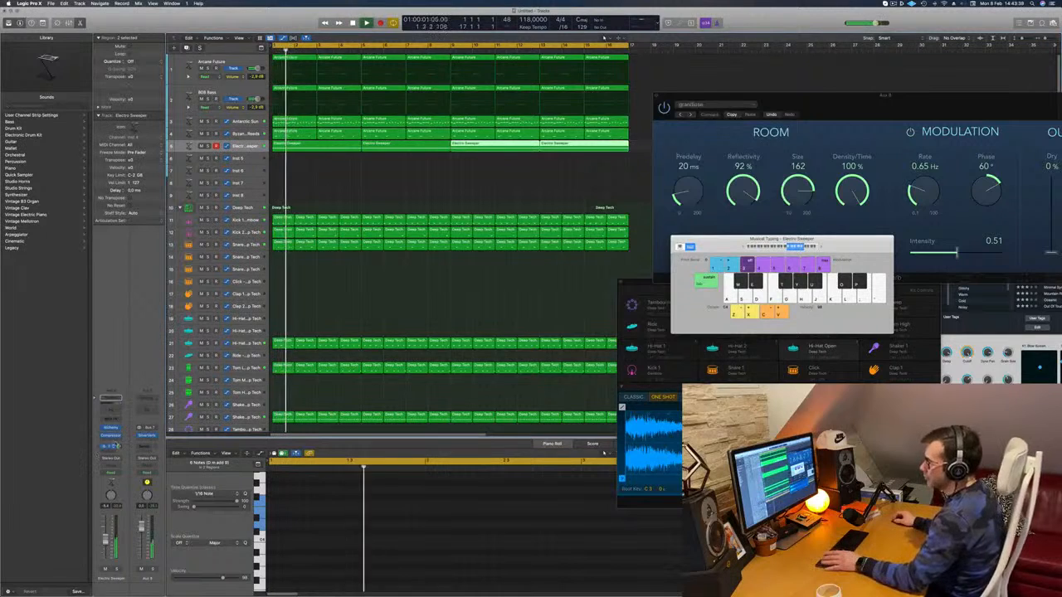
- Insert a stereo Step FX from the Multi Effects below the Compressor on the Electro Sweeper channel and restart playback from the beginning
click(110, 436)
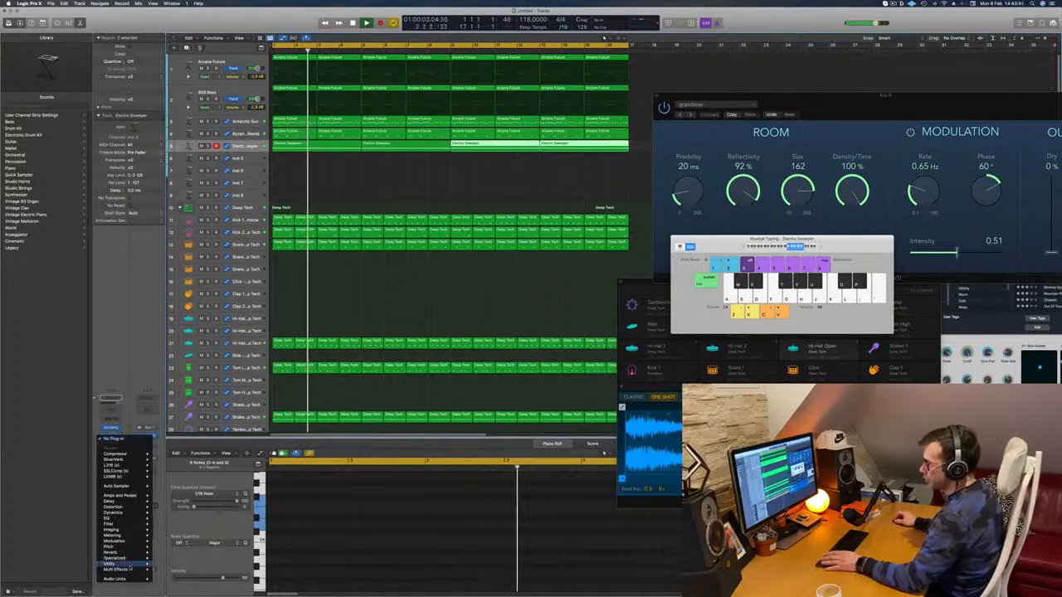
mouse_move(130, 568)
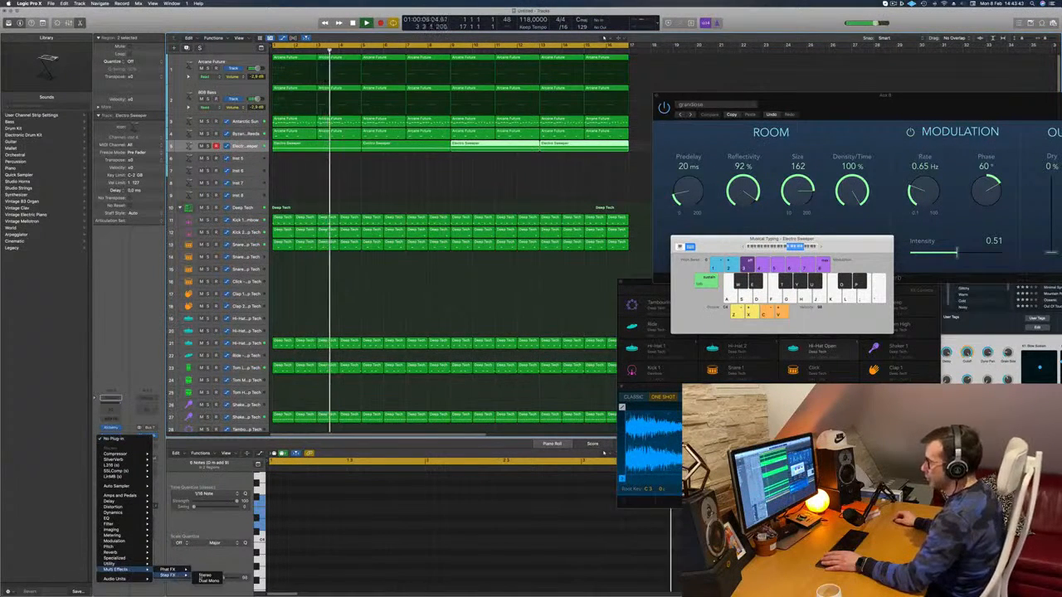
click(205, 574)
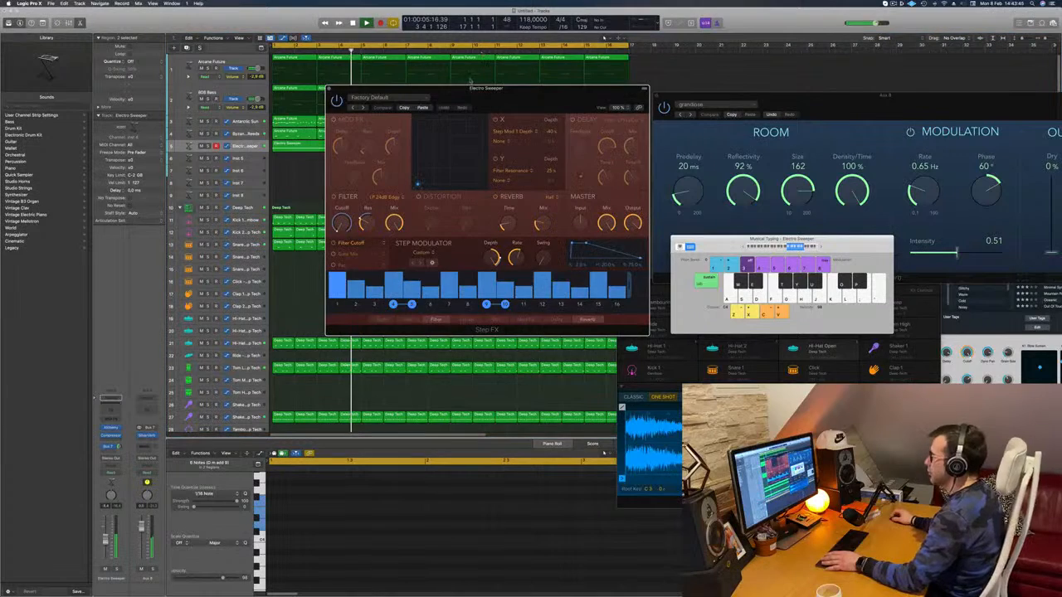
drag(509, 88, 592, 119)
key(Return)
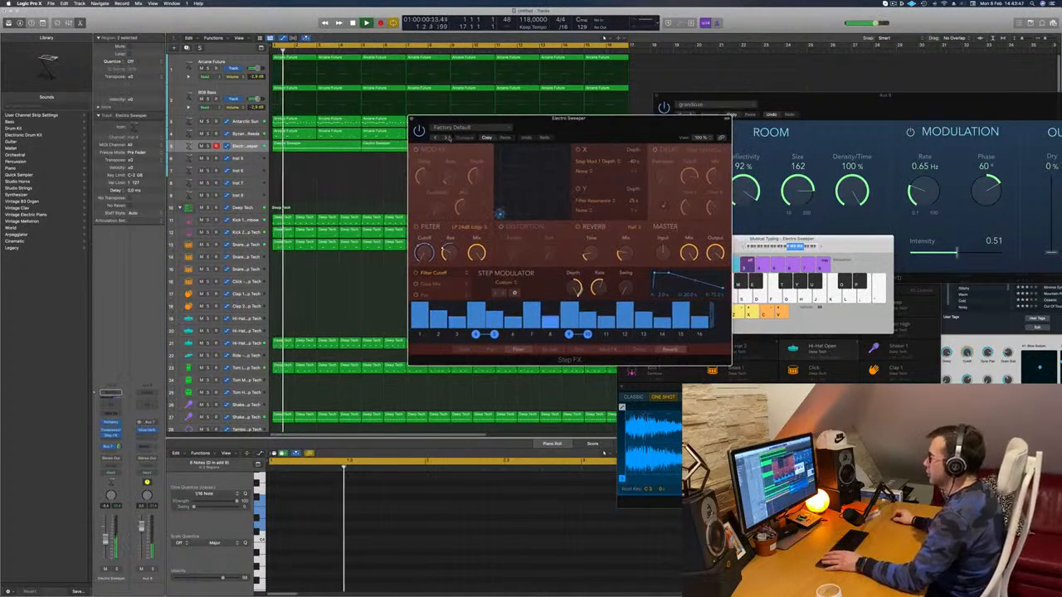
- Browse the Step FX presets to Broken Echoes, audition it on the pad from the beginning, and move the plug-in window aside
click(447, 139)
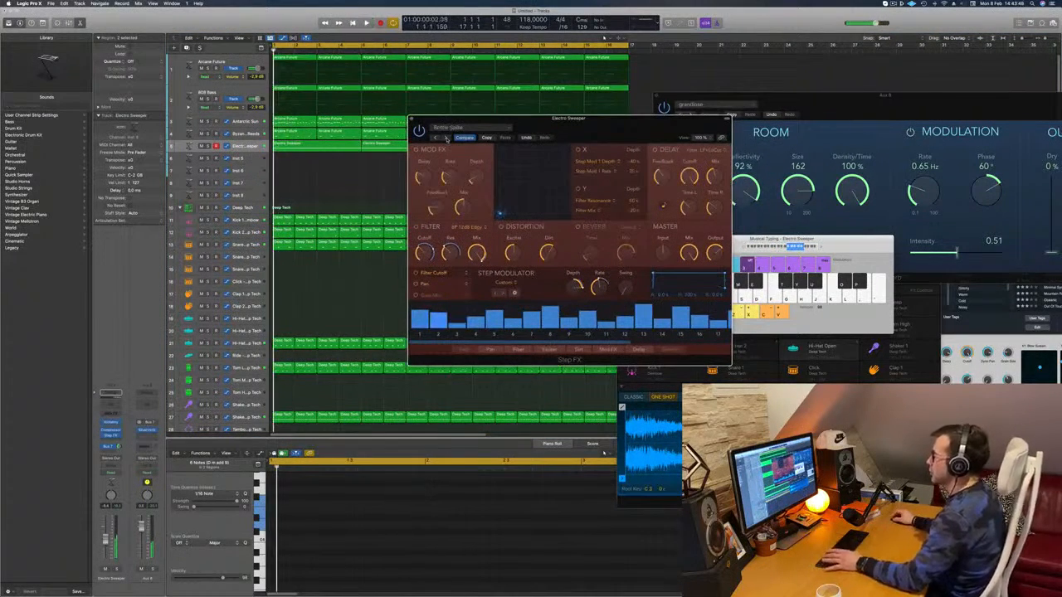
drag(447, 139, 403, 147)
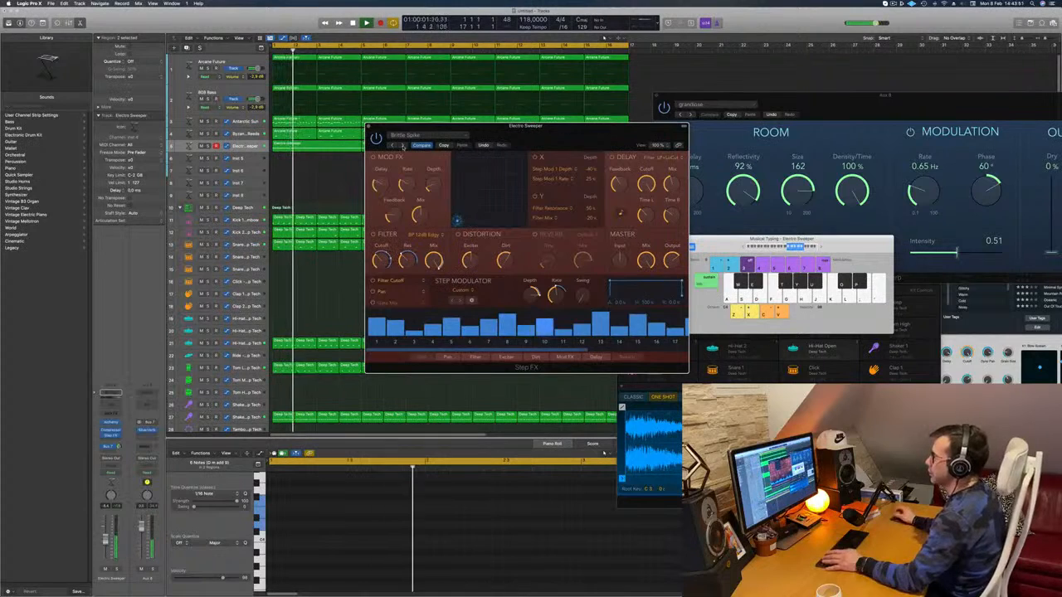
click(403, 146)
drag(542, 139, 595, 163)
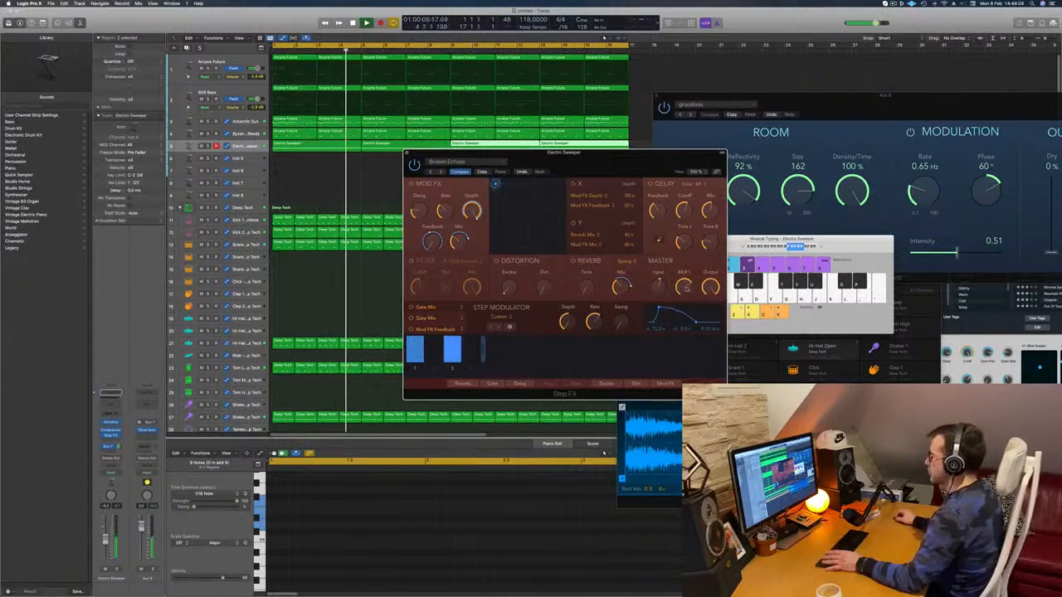
mouse_move(686, 289)
drag(628, 163, 720, 125)
key(Return)
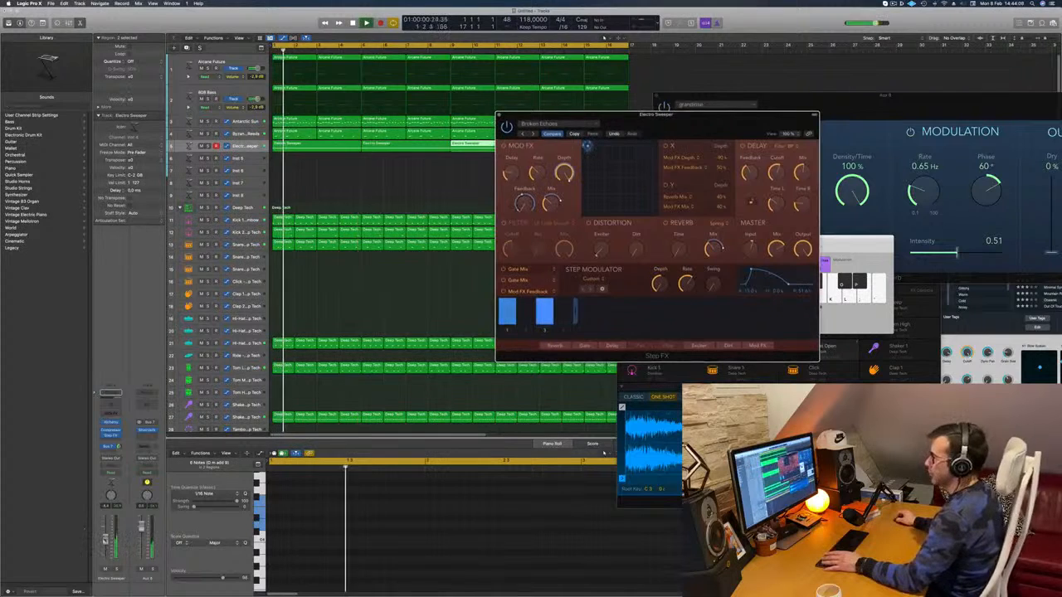
- Raise the Electro Sweeper channel's volume slightly during playback and close the Step FX window
drag(106, 541, 105, 538)
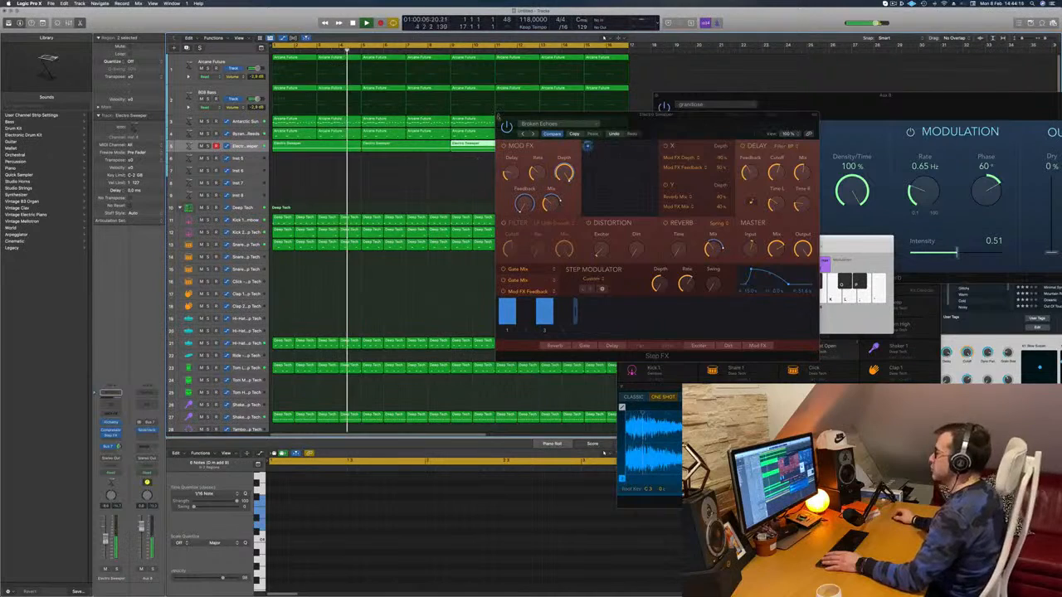
key(super+w)
key(super+k)
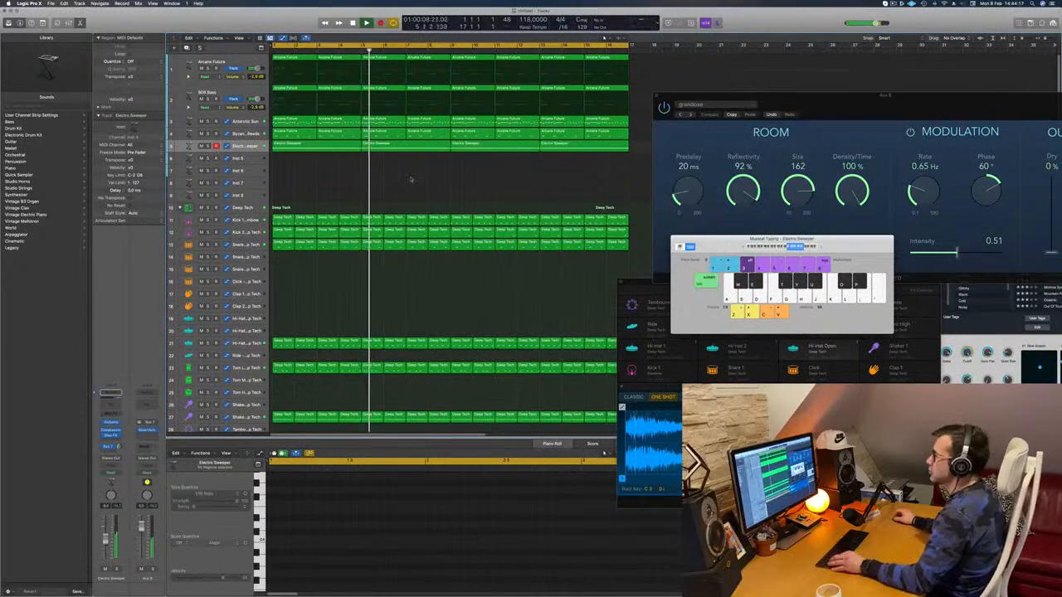
- Duplicate the 808 Bass track and copy its first Arcane Future region onto the start of the new track
key(super+Left)
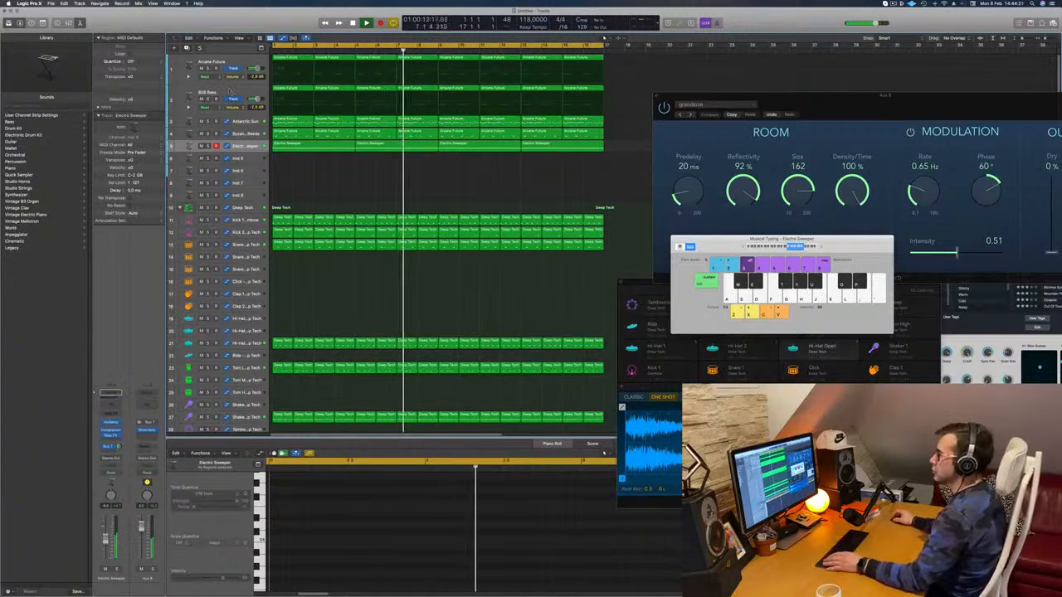
click(225, 92)
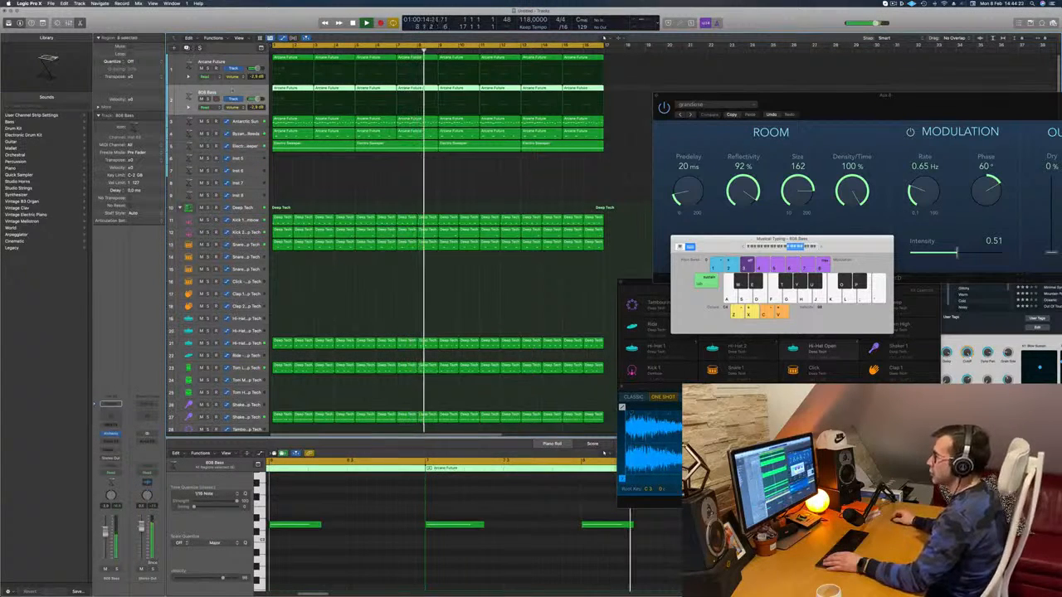
key(Return)
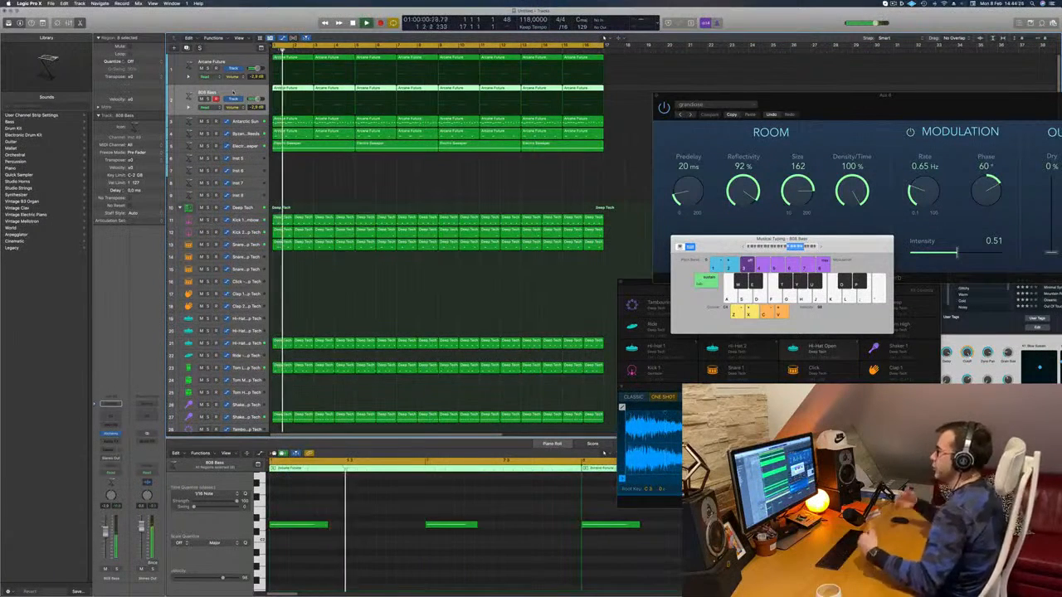
click(893, 3)
click(813, 25)
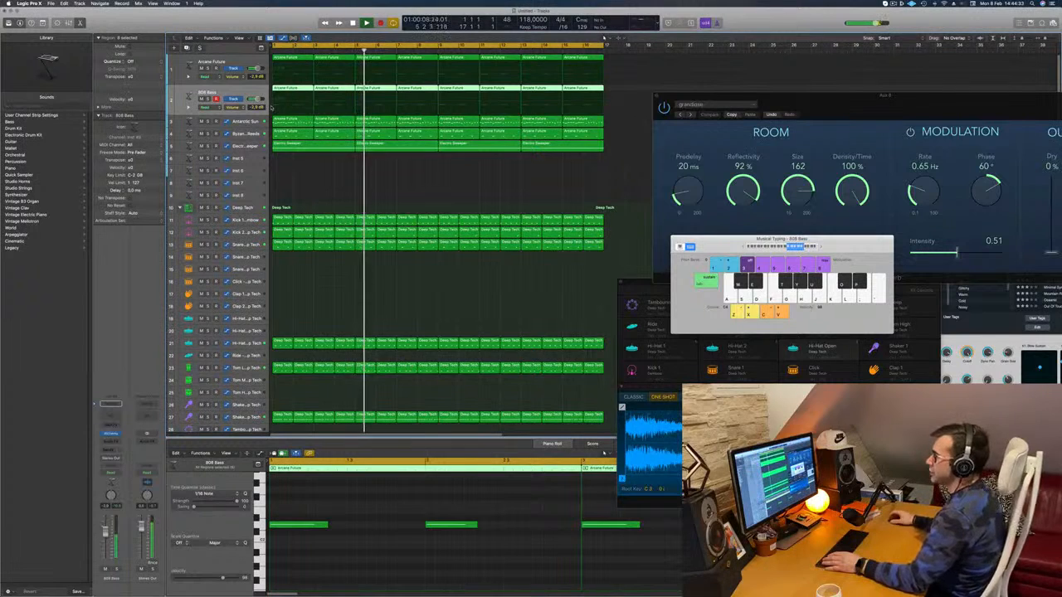
key(Return)
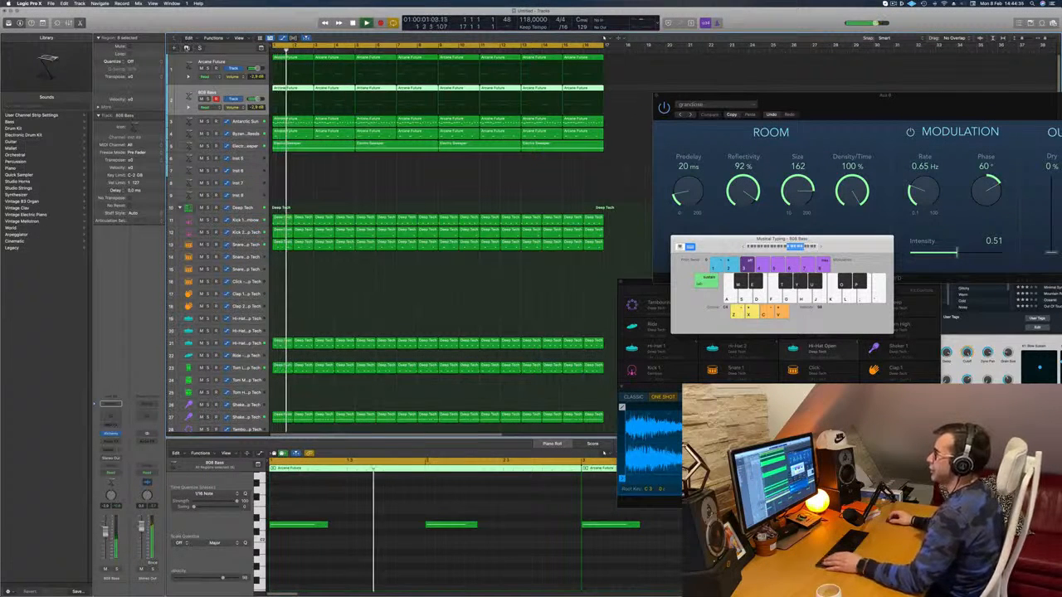
key(super+d)
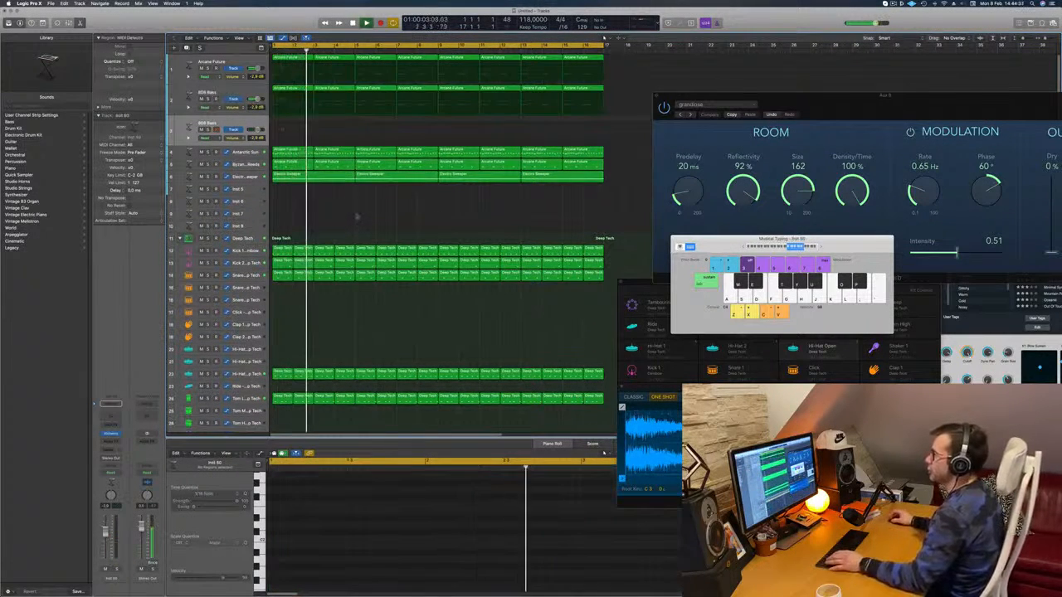
drag(286, 89, 283, 122)
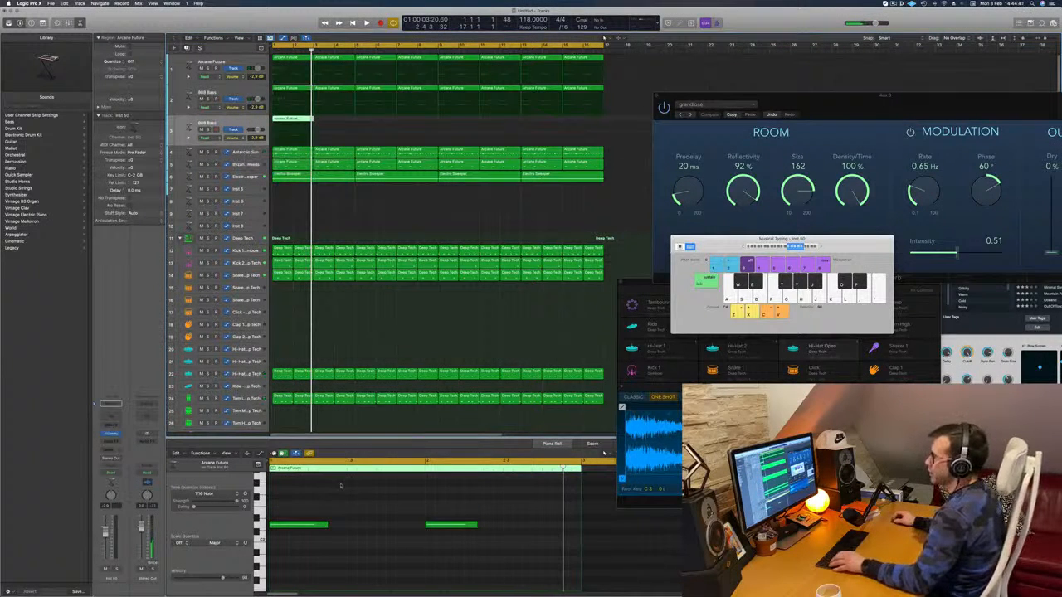
- Shorten both notes in the copied bass region to stabs and duplicate them once, slightly further along each bar
key(space)
click(304, 518)
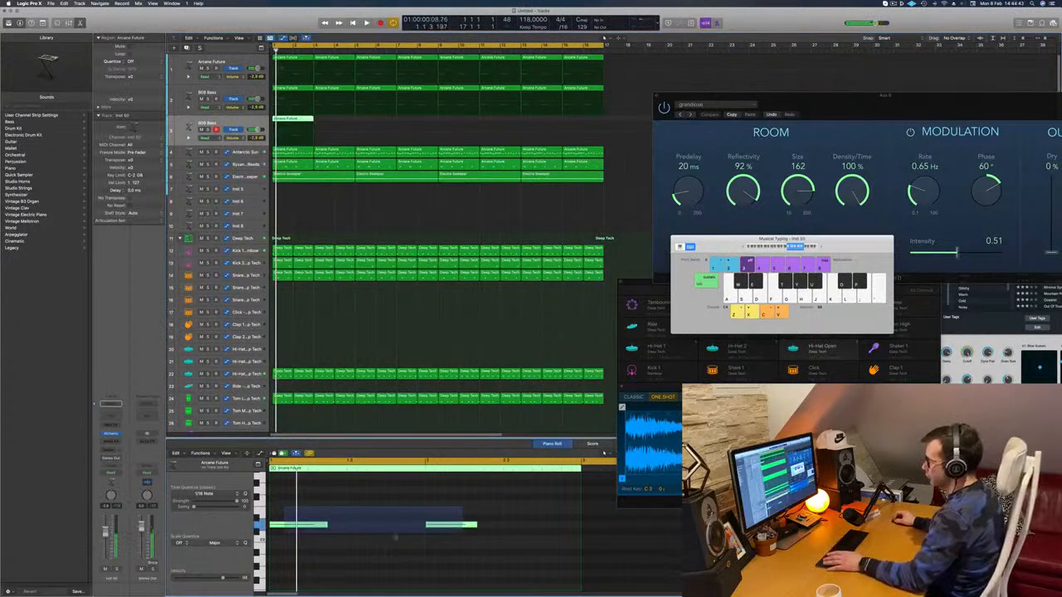
key(super+a)
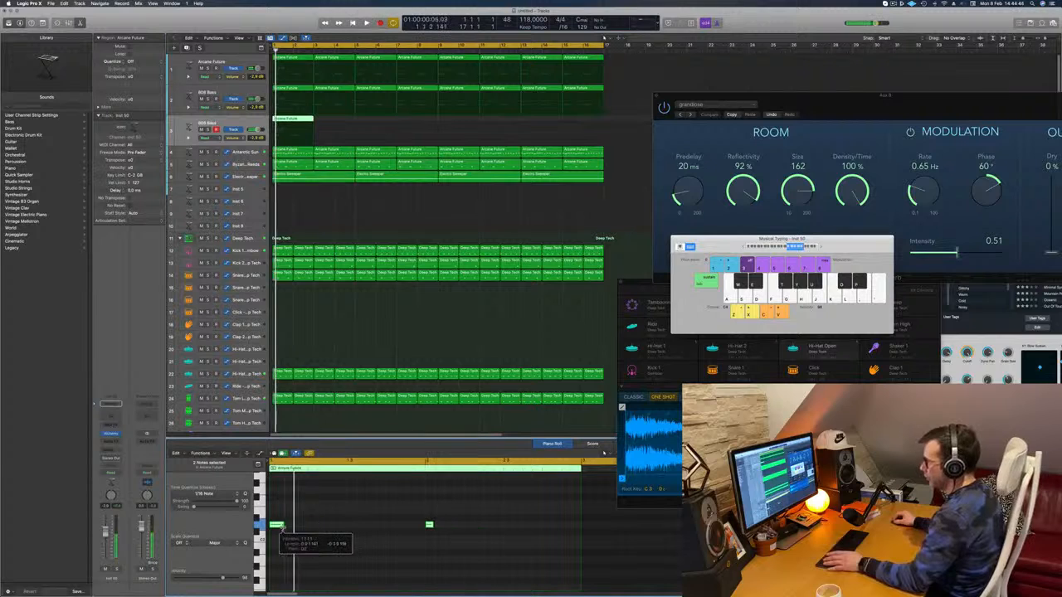
drag(281, 527, 569, 547)
key(space)
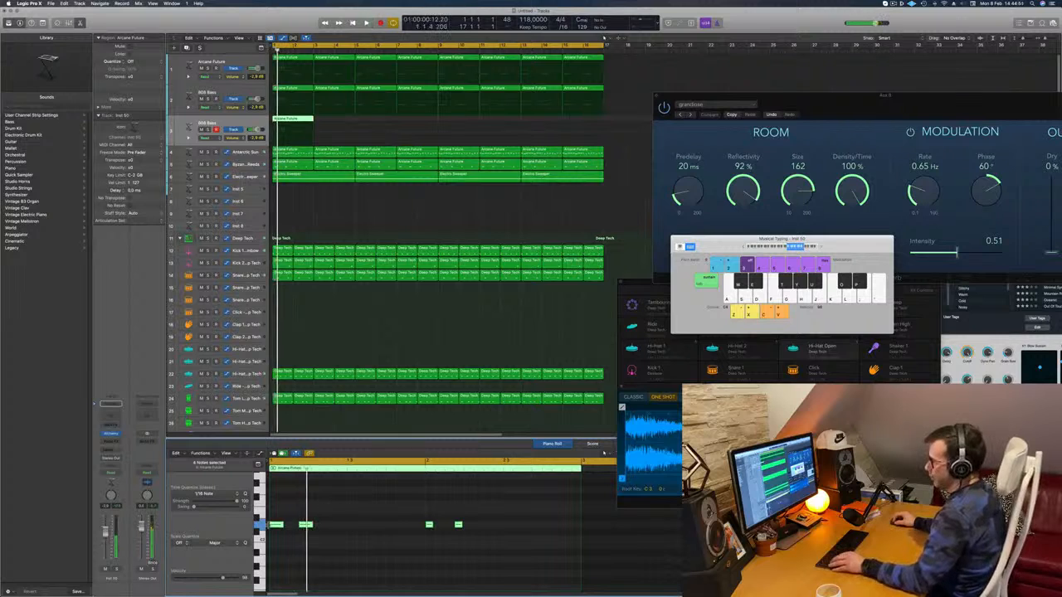
- Copy the short notes further along the region to make five evenly spaced notes in each of its two bars
drag(277, 525, 336, 530)
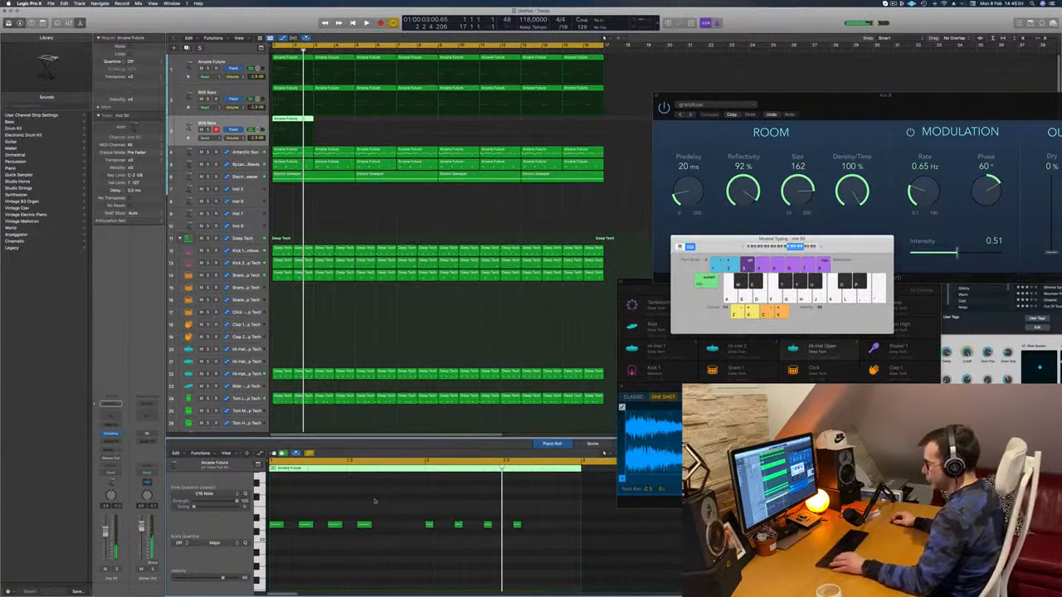
drag(362, 527, 393, 528)
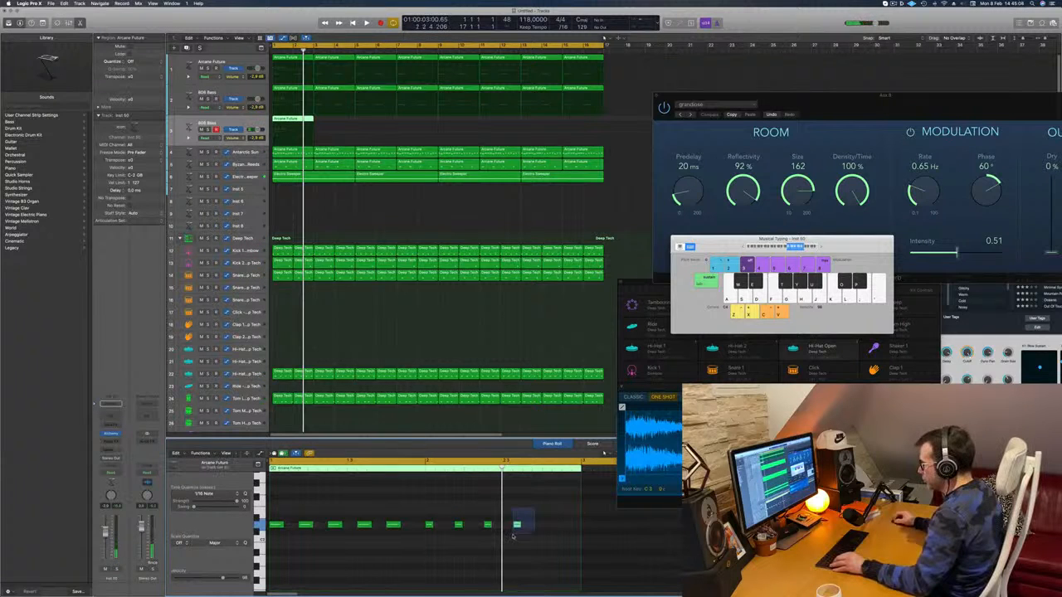
drag(518, 525, 548, 526)
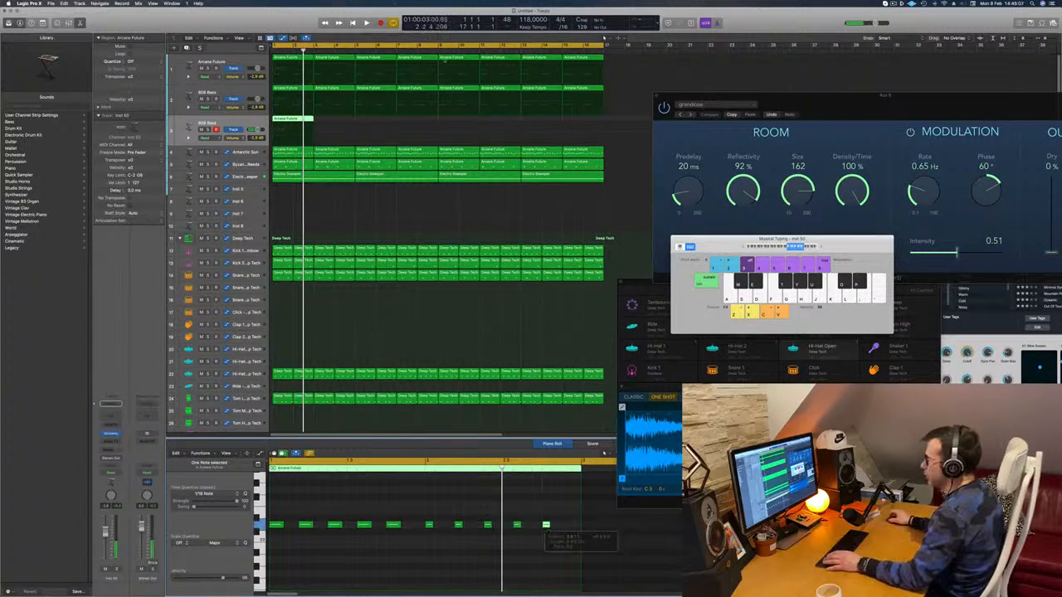
- Copy the two-bar bass region repeatedly along the duplicated track through the end of bar 16
key(space)
drag(289, 128, 375, 124)
drag(446, 120, 470, 126)
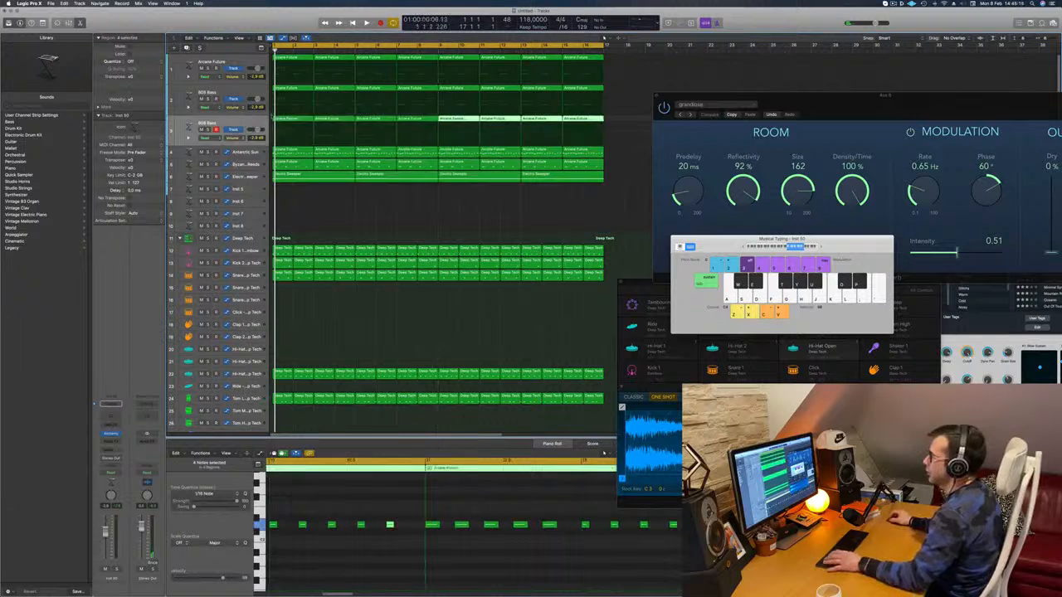
- Open Alchemy on the duplicated bass track and load the 70s Classic Synth Bass preset
key(space)
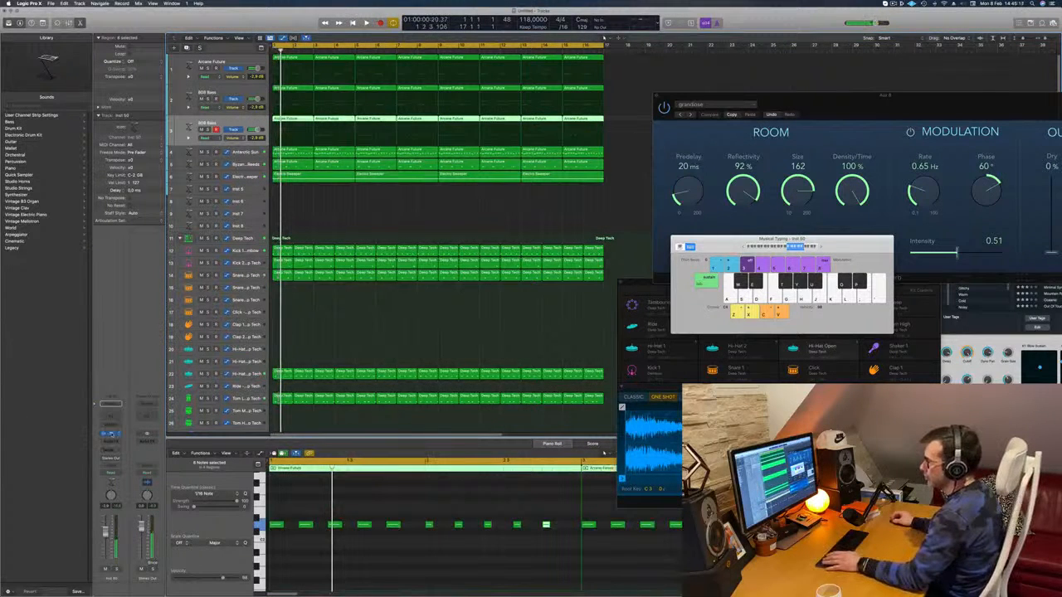
drag(452, 97, 410, 97)
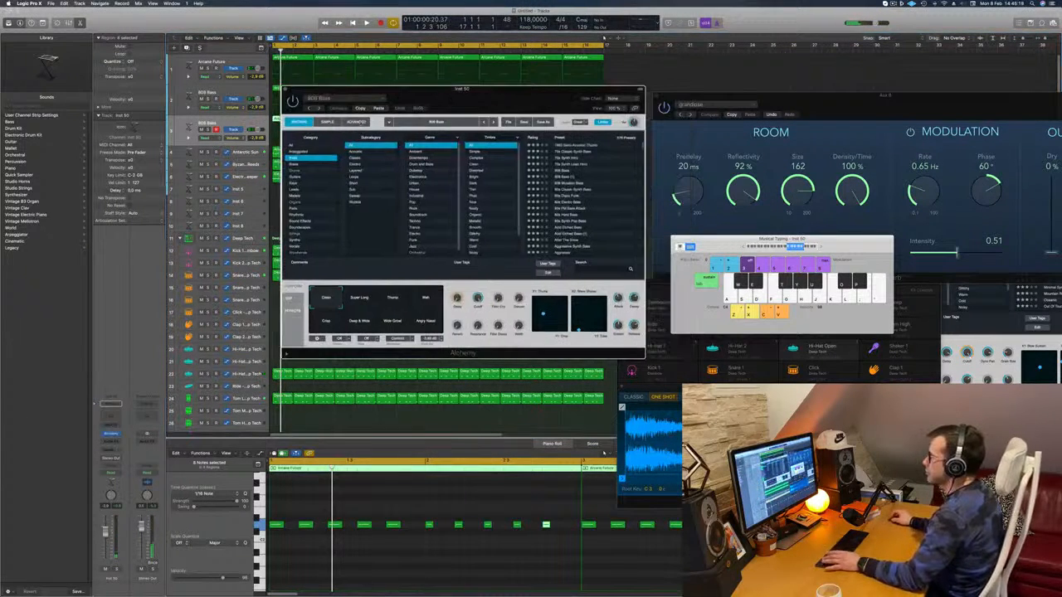
key(space)
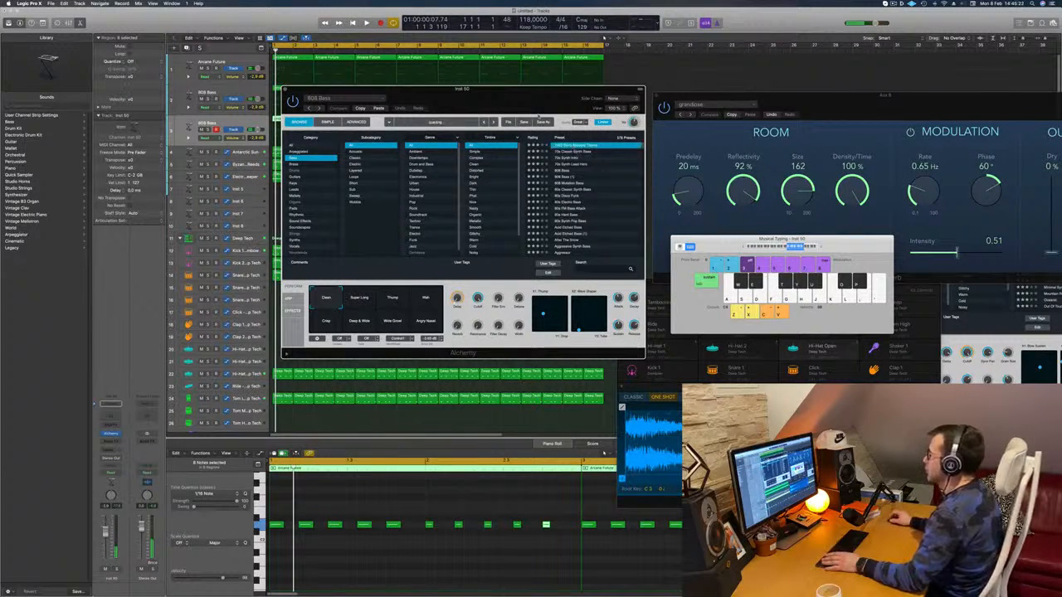
drag(527, 113, 699, 89)
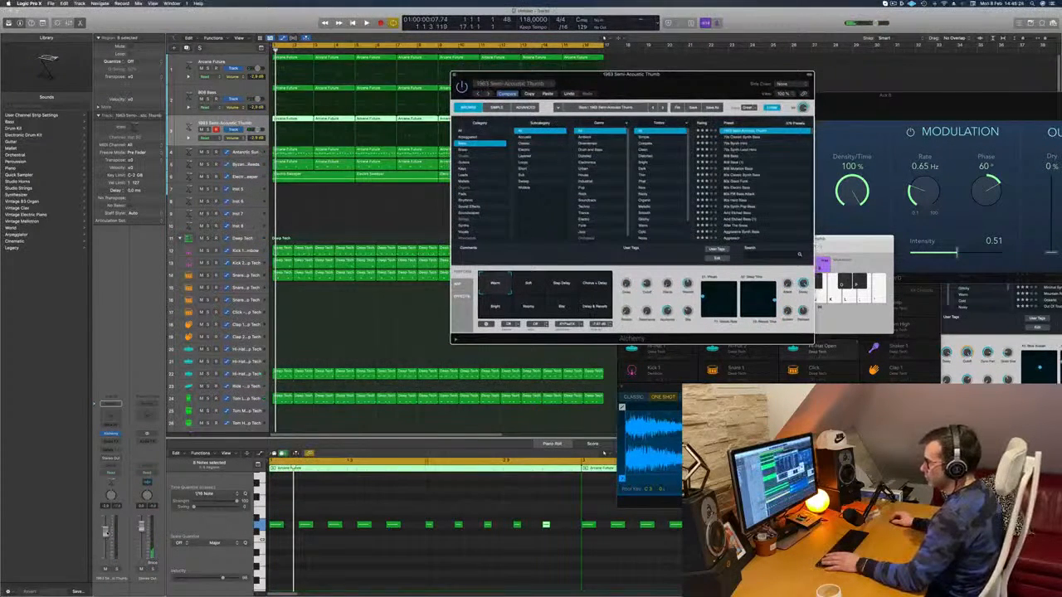
key(space)
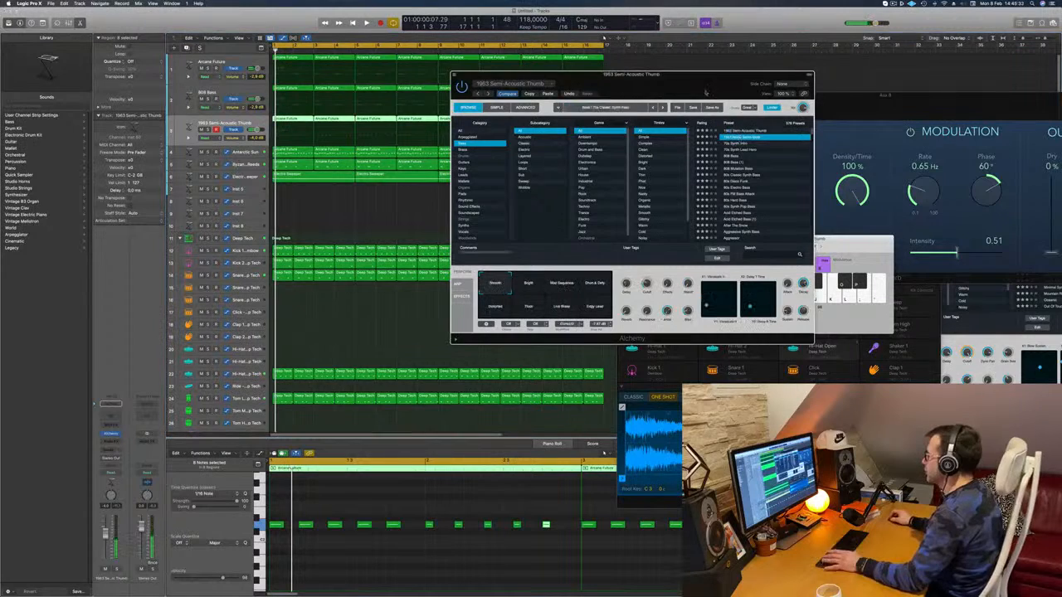
key(Down)
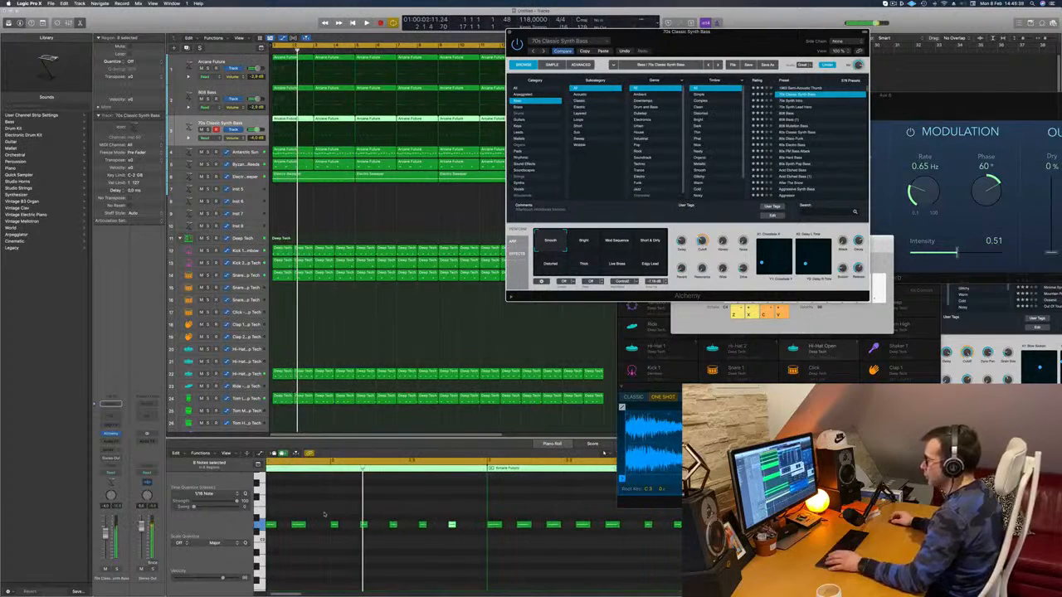
- Replace the second bar's five notes in the first bass region with a lower-pitched copy of the opening five notes
drag(325, 508, 467, 543)
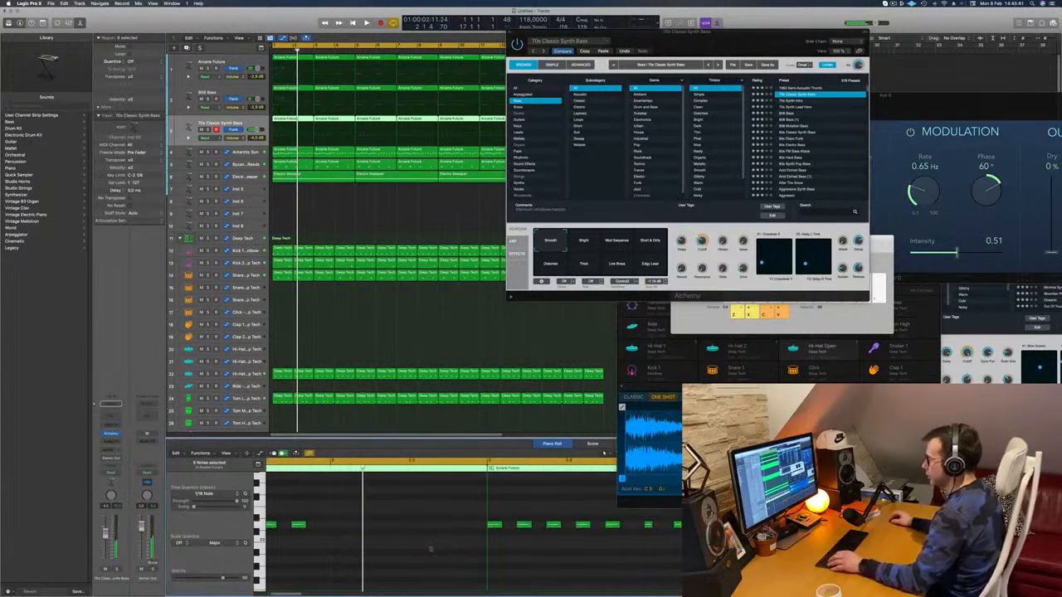
scroll(387, 540, left, 2)
scroll(387, 540, down, 2)
drag(367, 512, 216, 553)
drag(275, 526, 394, 540)
key(space)
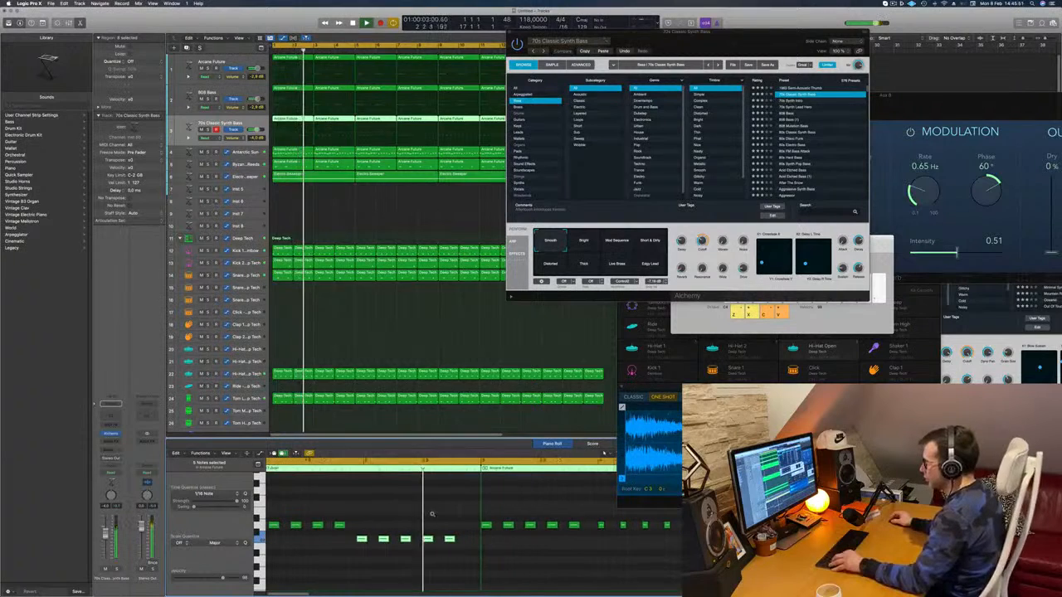
- Transpose the last two of the region's five lower notes up above the pitch of the opening notes
key(super+Right)
key(super+Right)
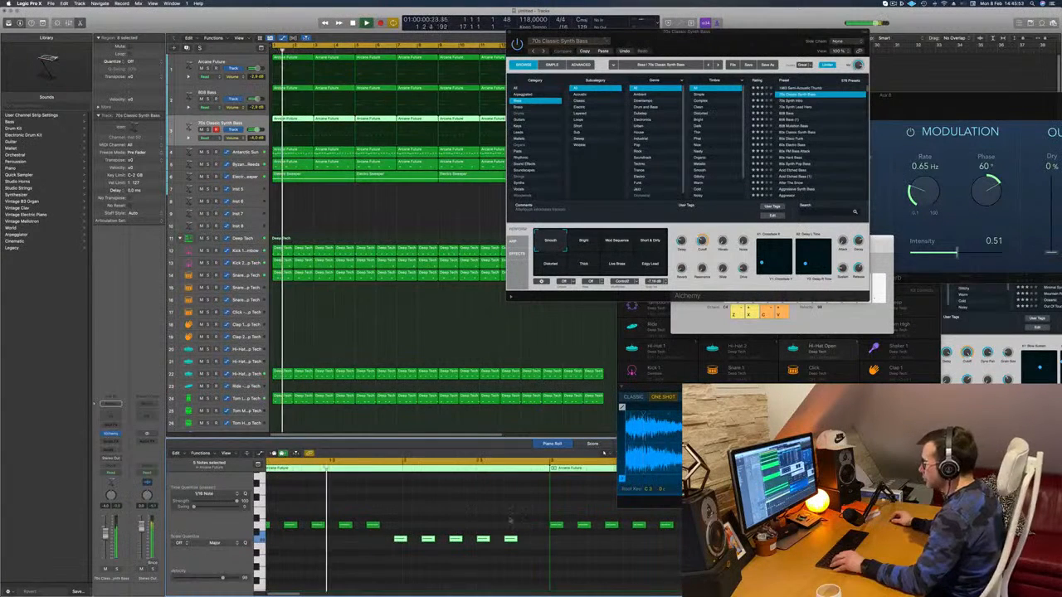
click(505, 546)
drag(530, 531, 481, 553)
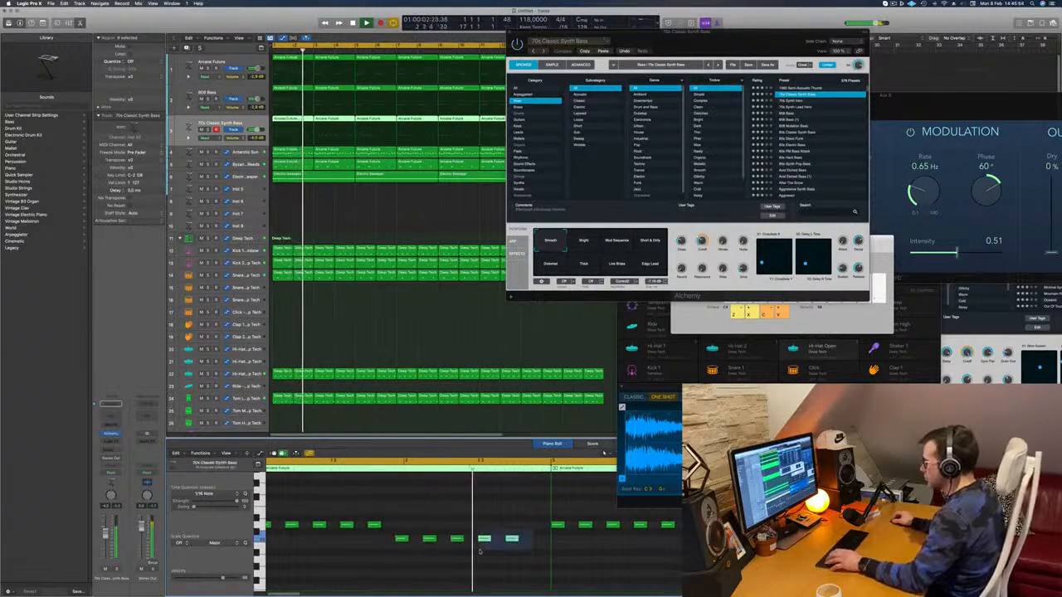
key(alt+Up)
key(alt+Up)
key(alt+Up)
key(alt+Up)
key(alt+Up)
key(alt+Up)
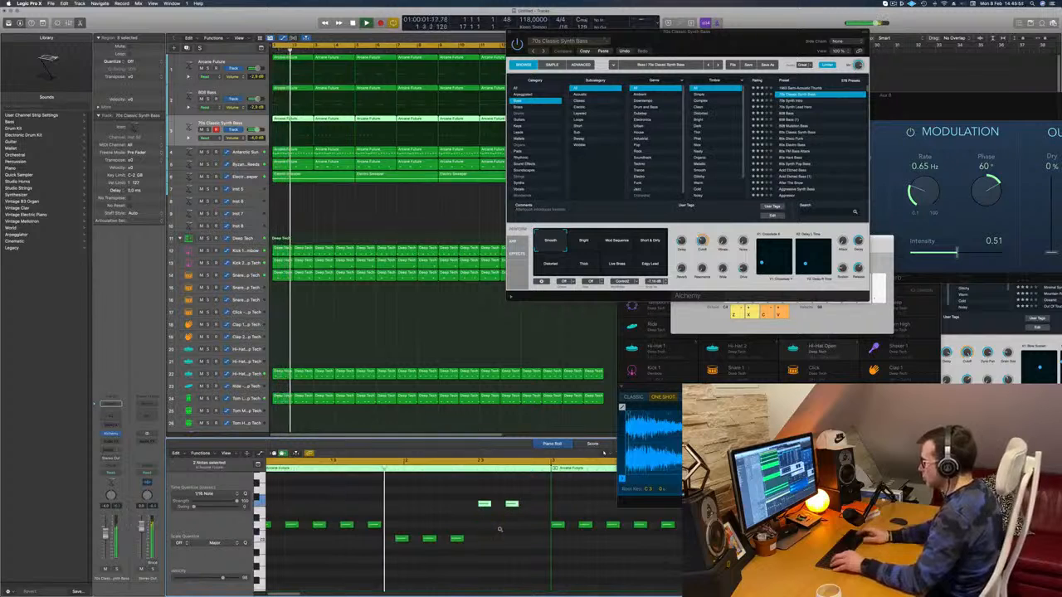
- Copy the last raised note one spacing further along to add a third high note at the region's end
click(512, 503)
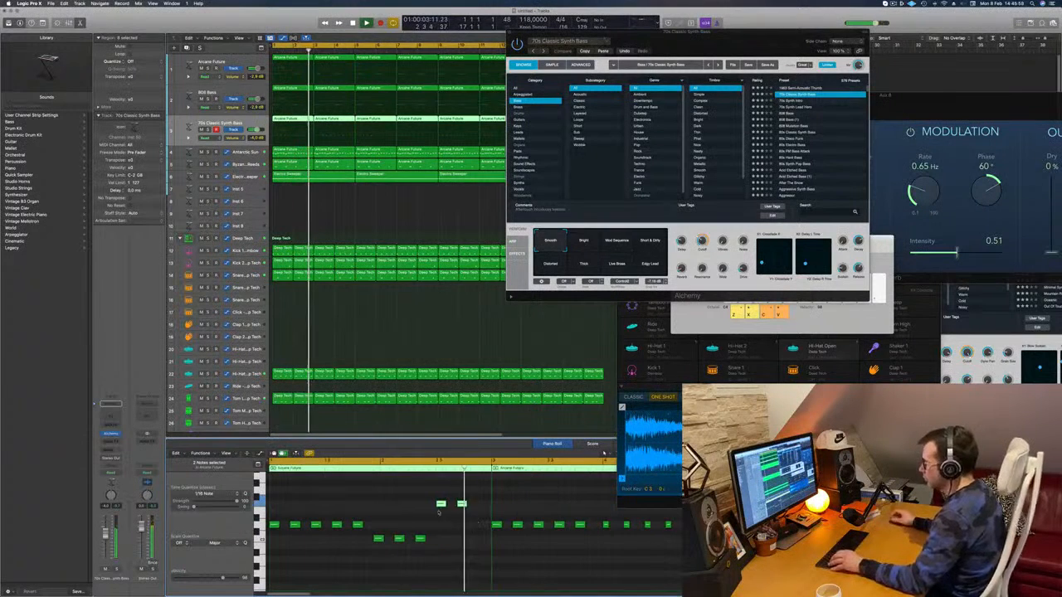
key(super+Left)
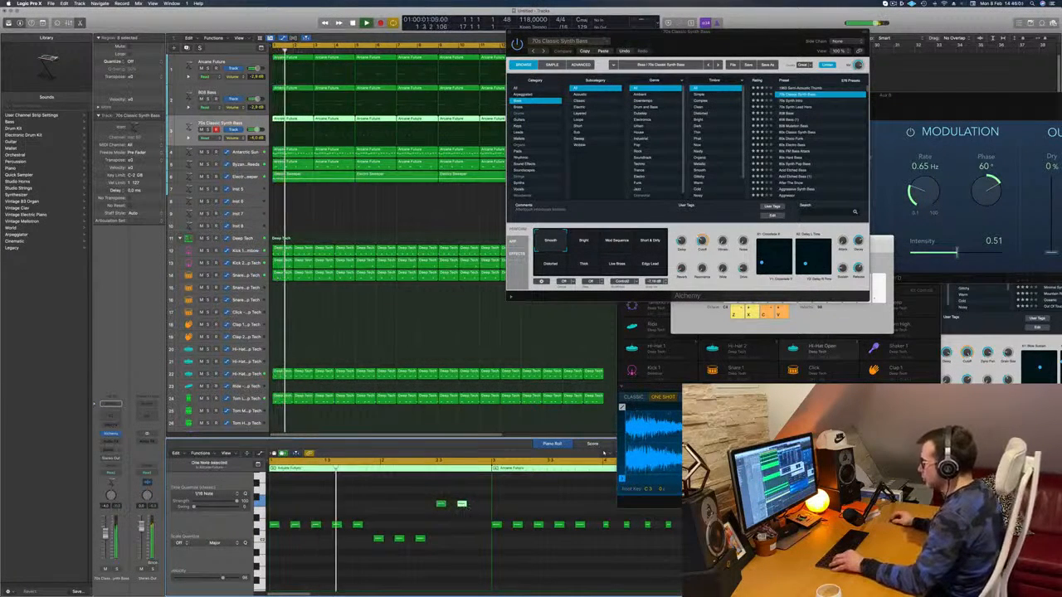
drag(461, 504, 482, 504)
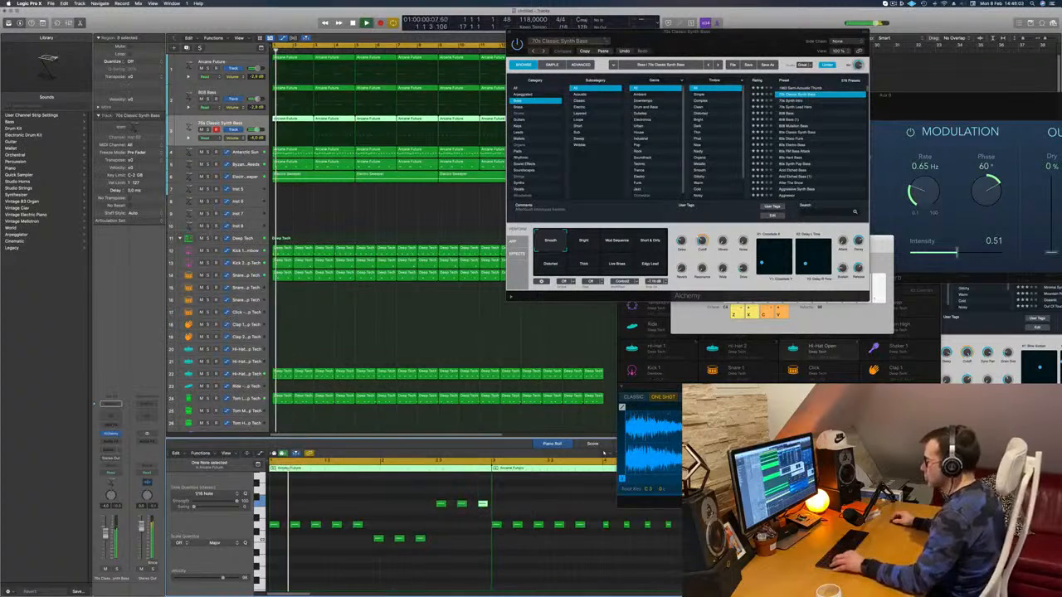
key(super+Right)
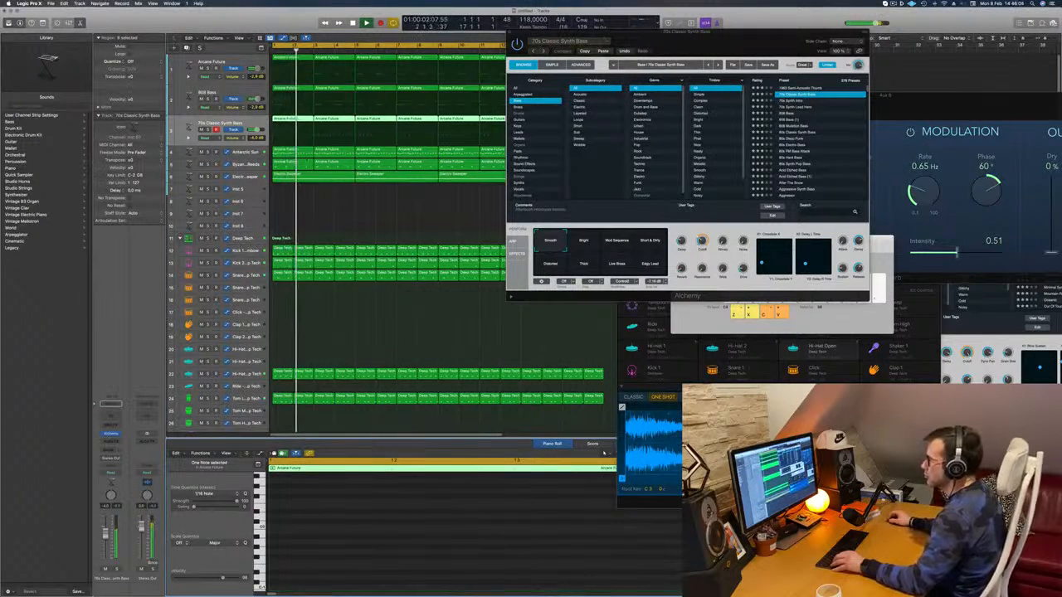
- Move the Alchemy window clear of the arrangement and select the edited first region on the 70s Classic Synth Bass track
click(315, 192)
key(super+Left)
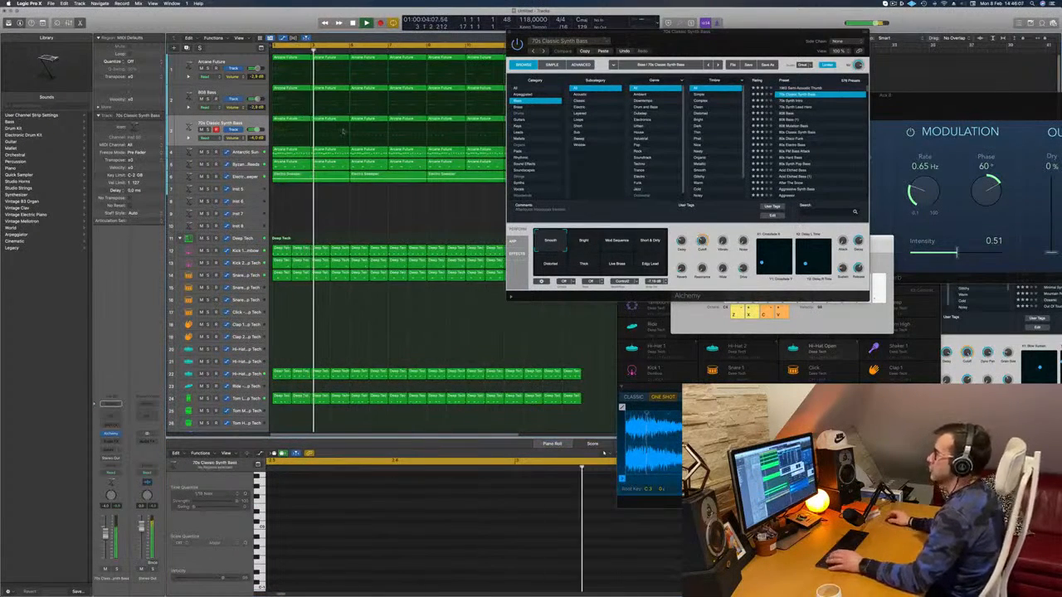
drag(631, 33, 717, 35)
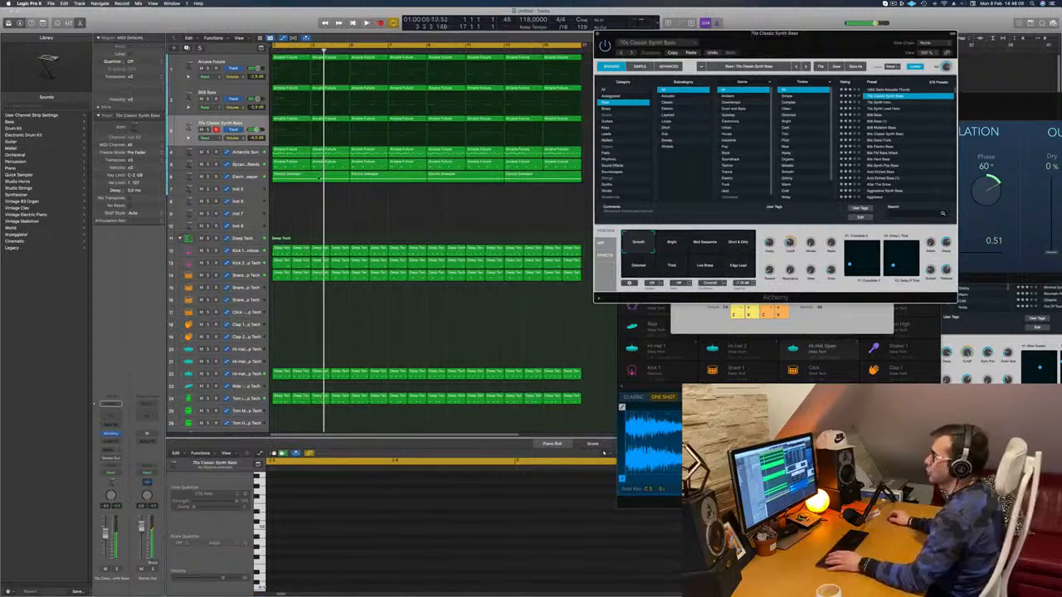
click(292, 129)
click(290, 121)
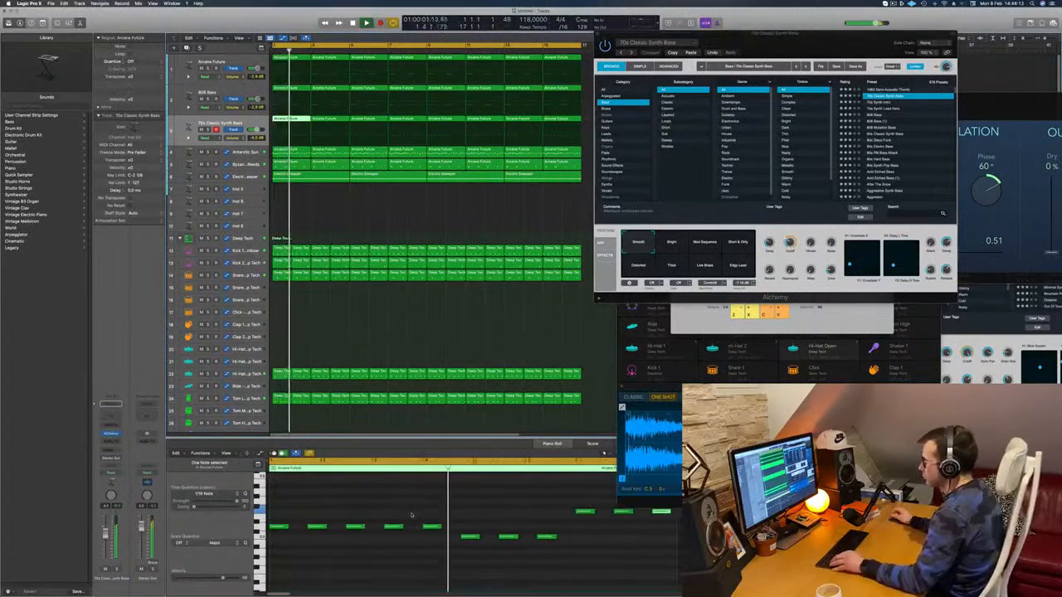
scroll(413, 516, down, 2)
scroll(415, 516, down, 2)
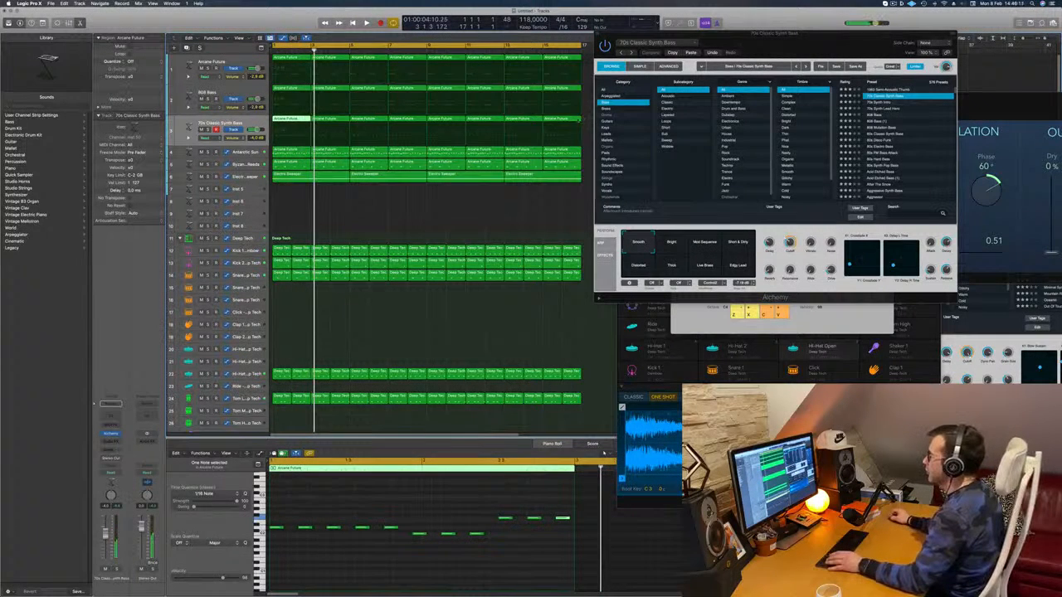
- Replace the old regions after the first on the 70s Classic Synth Bass track with copies of the edited region through bar 16
drag(585, 124, 365, 125)
key(Delete)
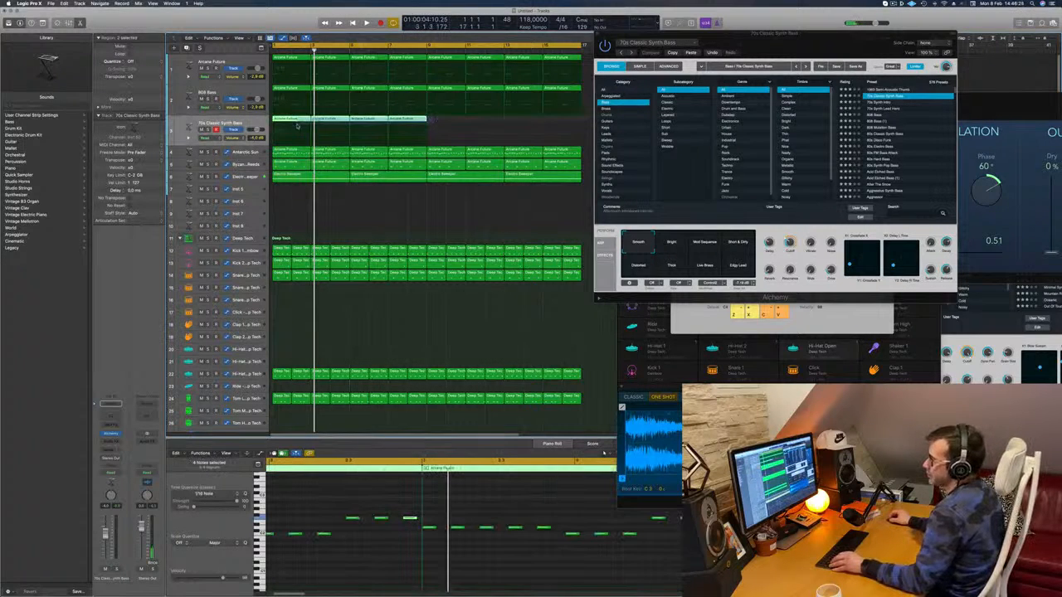
drag(301, 123, 462, 124)
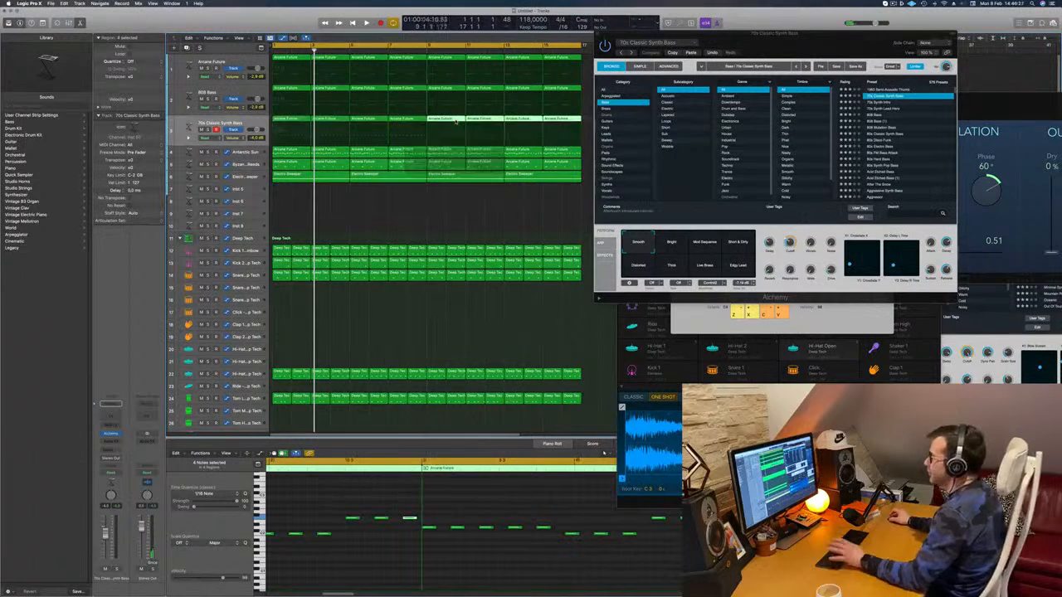
- Show the mixer, add a Compressor to the 70s Classic Synth Bass channel strip, and play the loop
key(space)
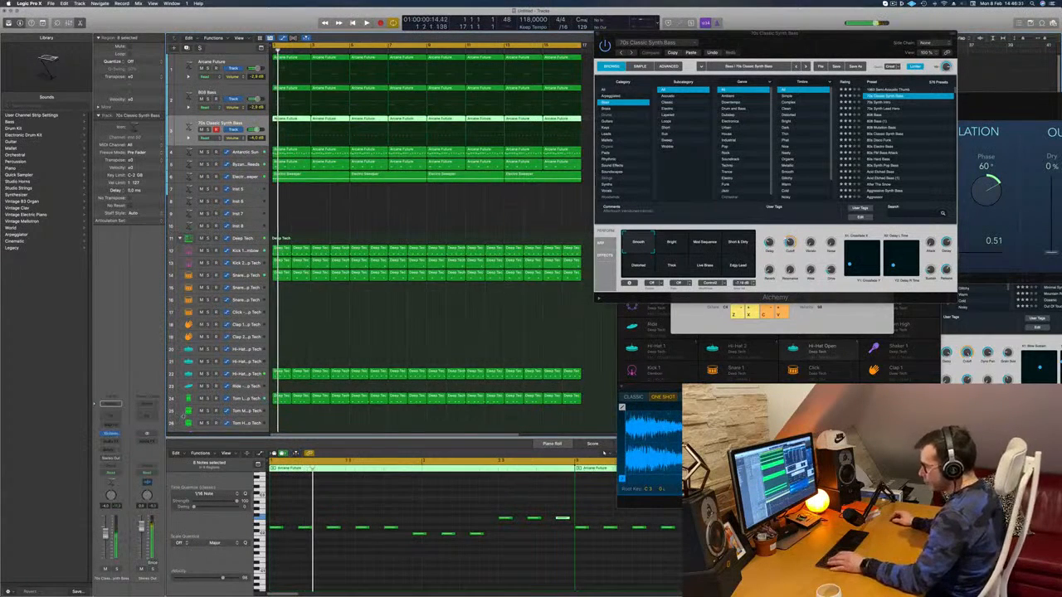
key(super+w)
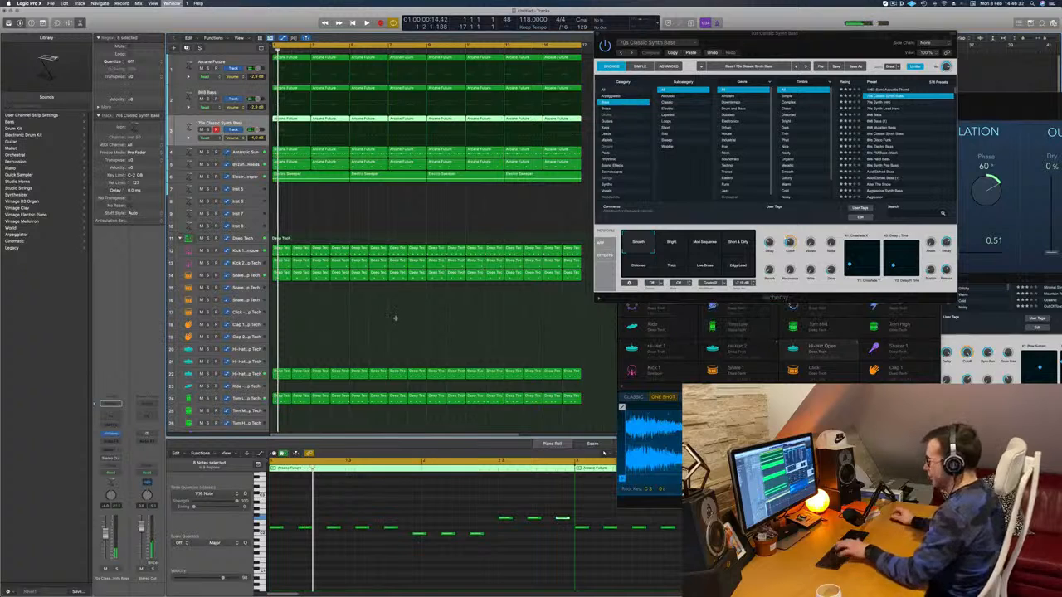
key(x)
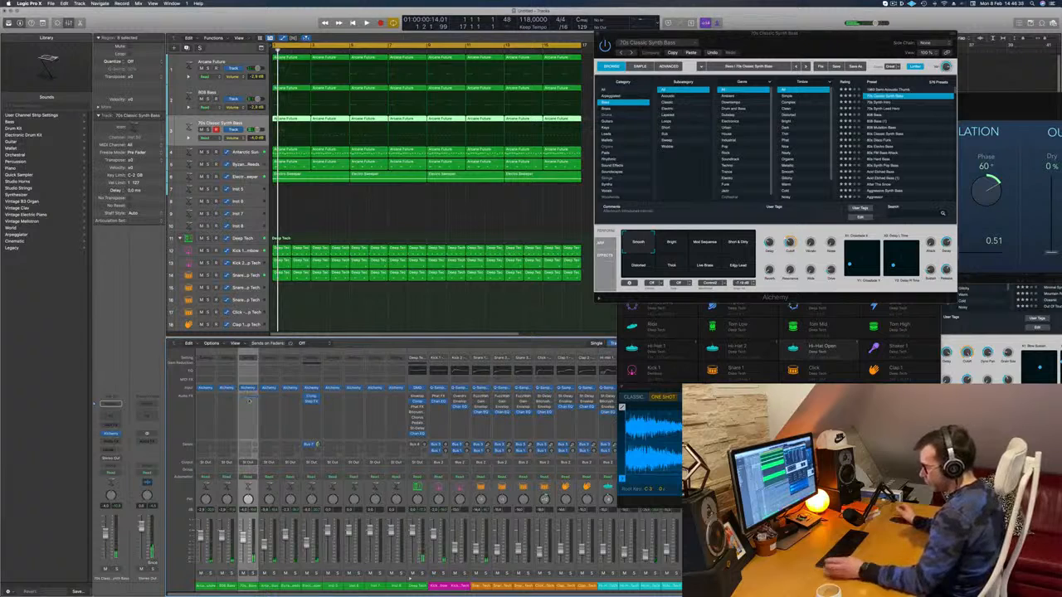
key(space)
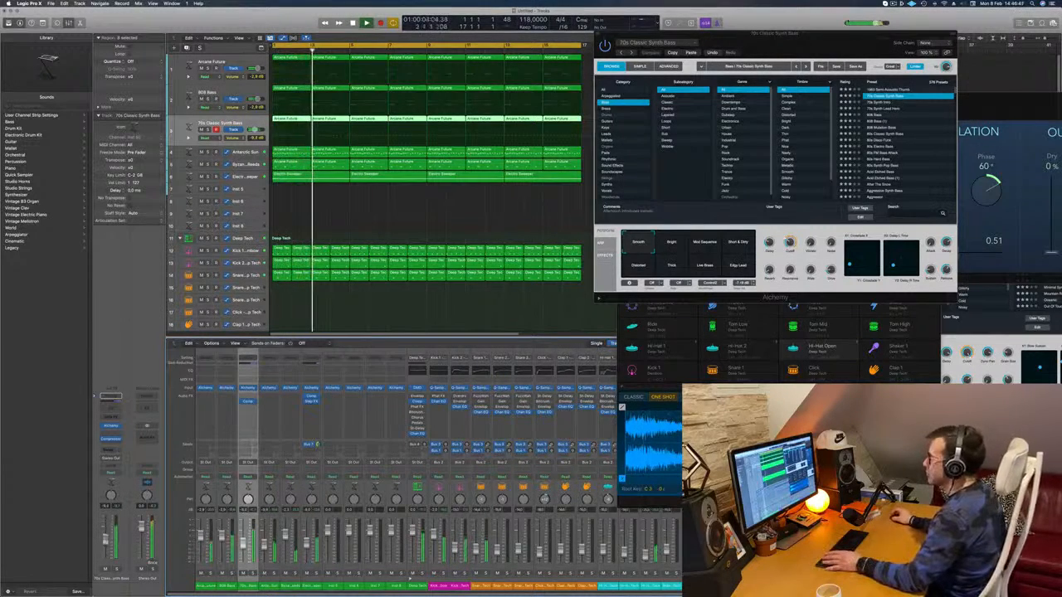
- Audition the bass synth's Short & Dirty and Thick snapshots during playback, and settle the transform pad between Smooth and Distorted
drag(796, 35, 721, 75)
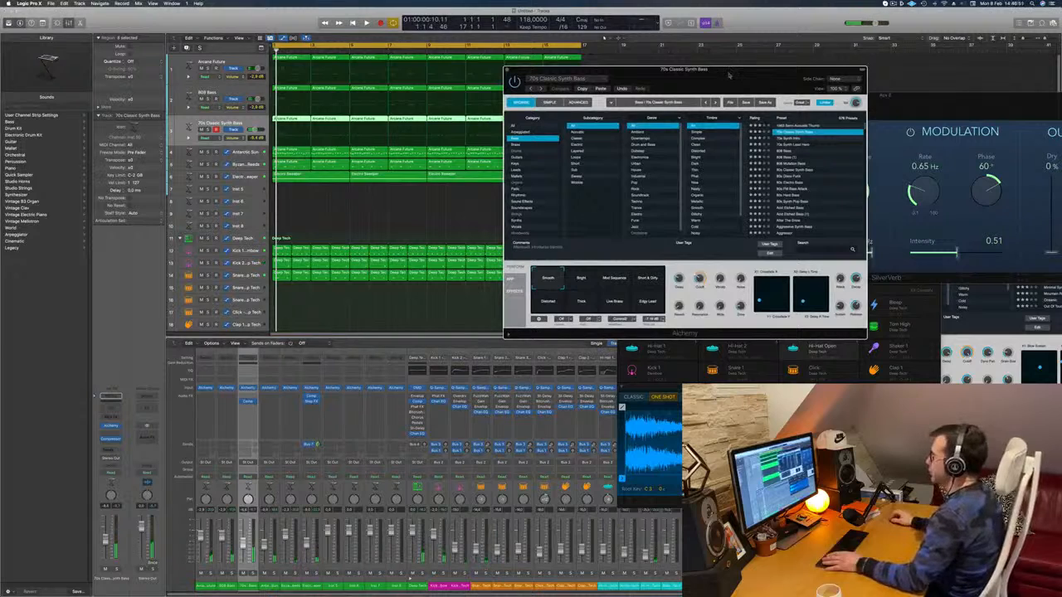
key(space)
drag(729, 76, 687, 85)
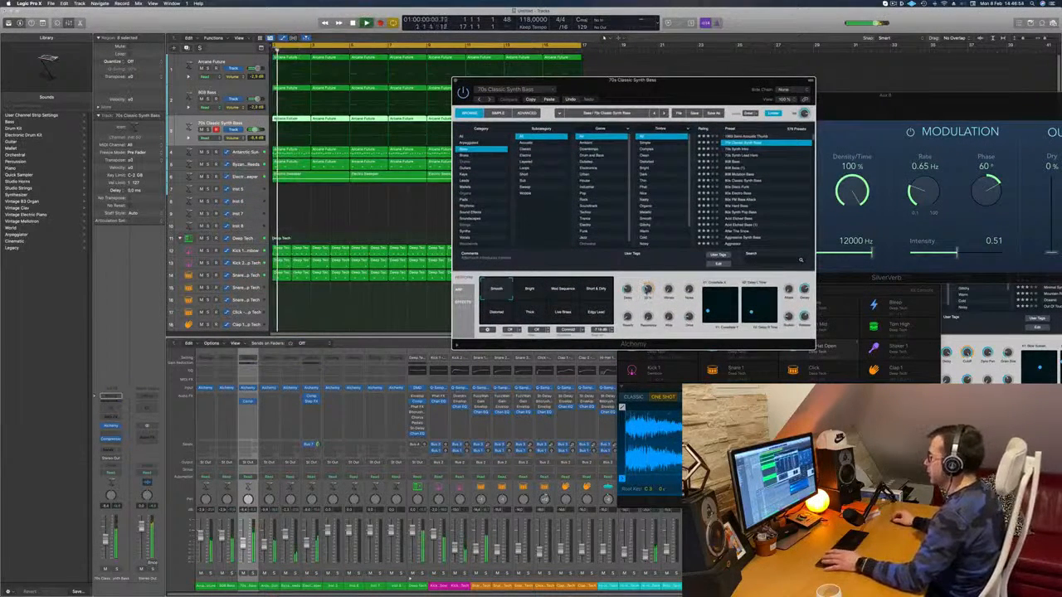
drag(531, 295, 603, 293)
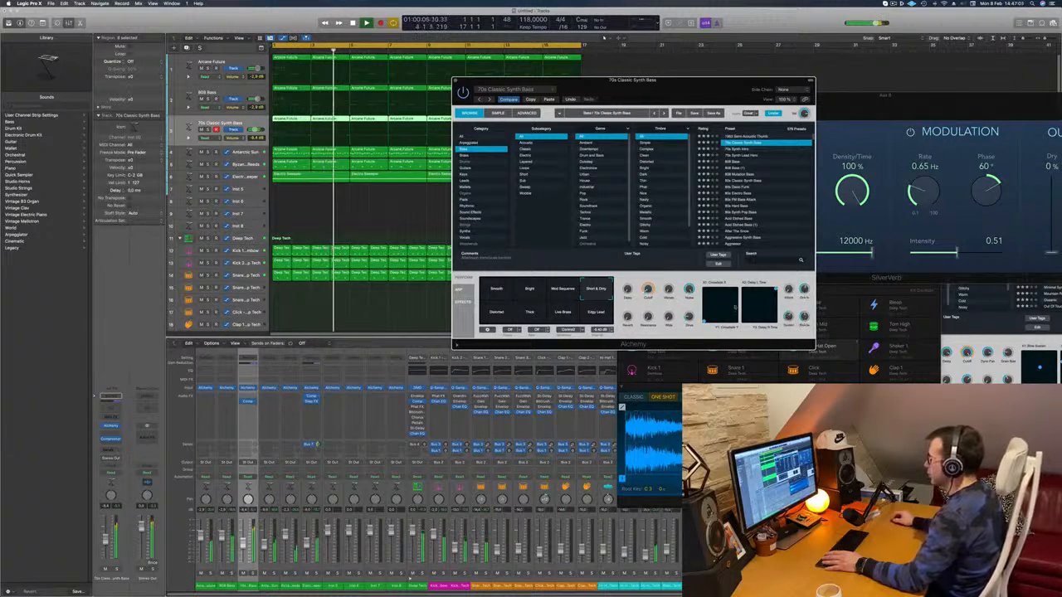
click(524, 313)
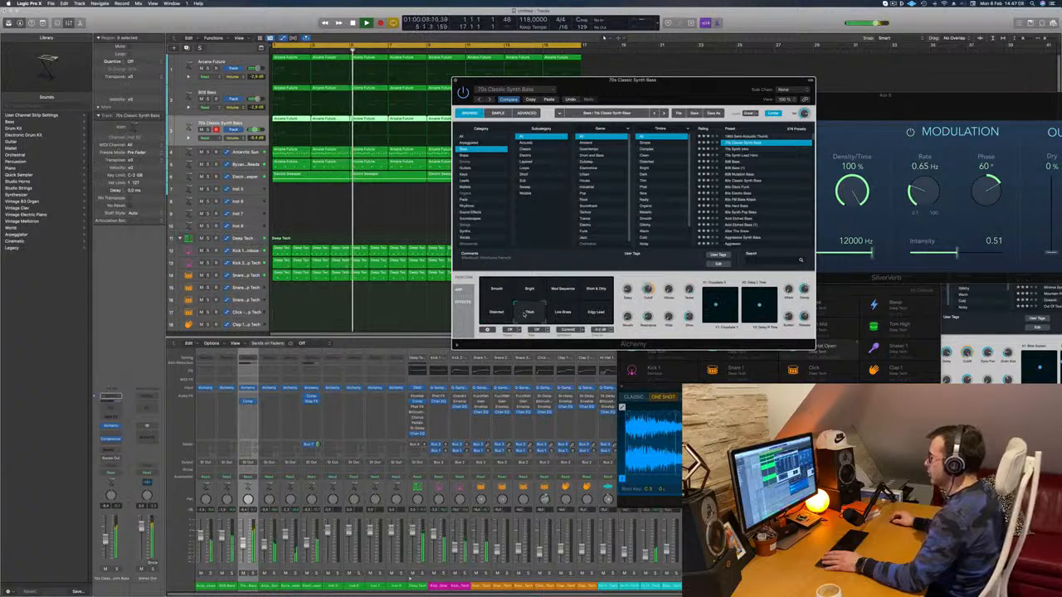
click(491, 303)
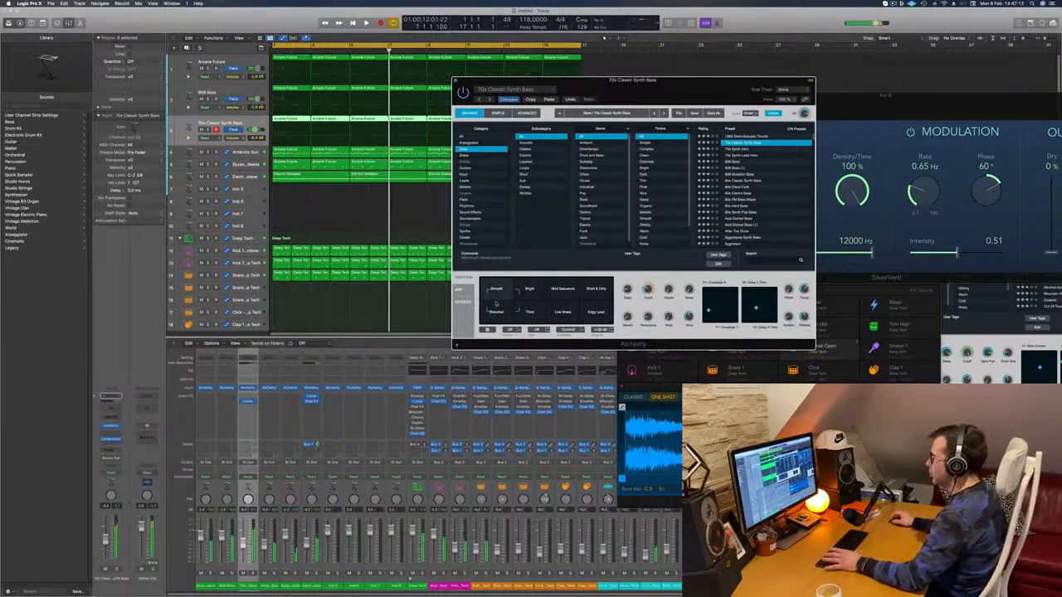
key(Return)
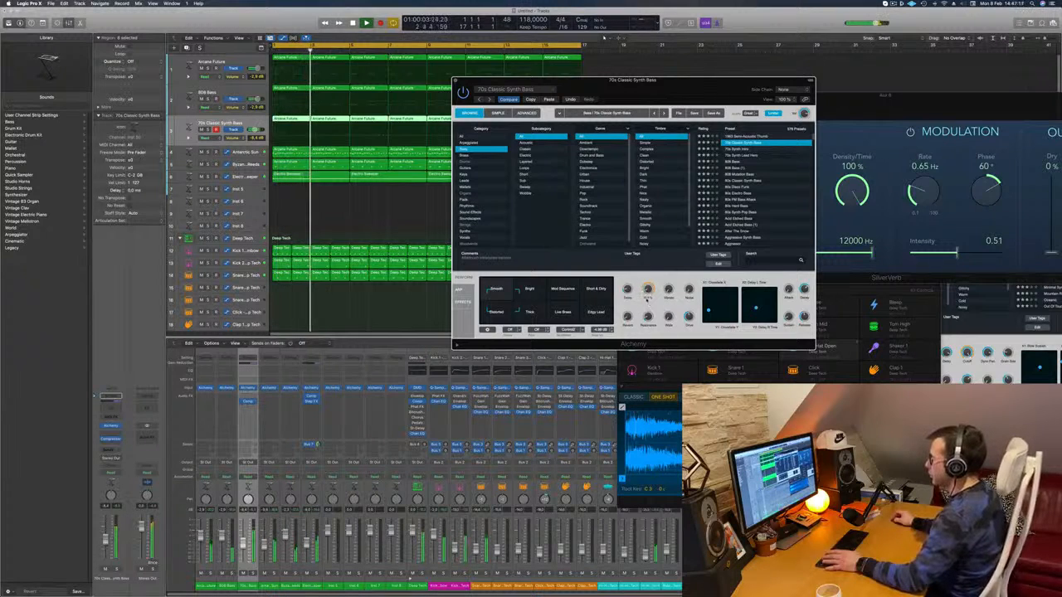
- Restart playback from the beginning and close the 70s Classic Synth Bass Alchemy window
key(Return)
click(316, 304)
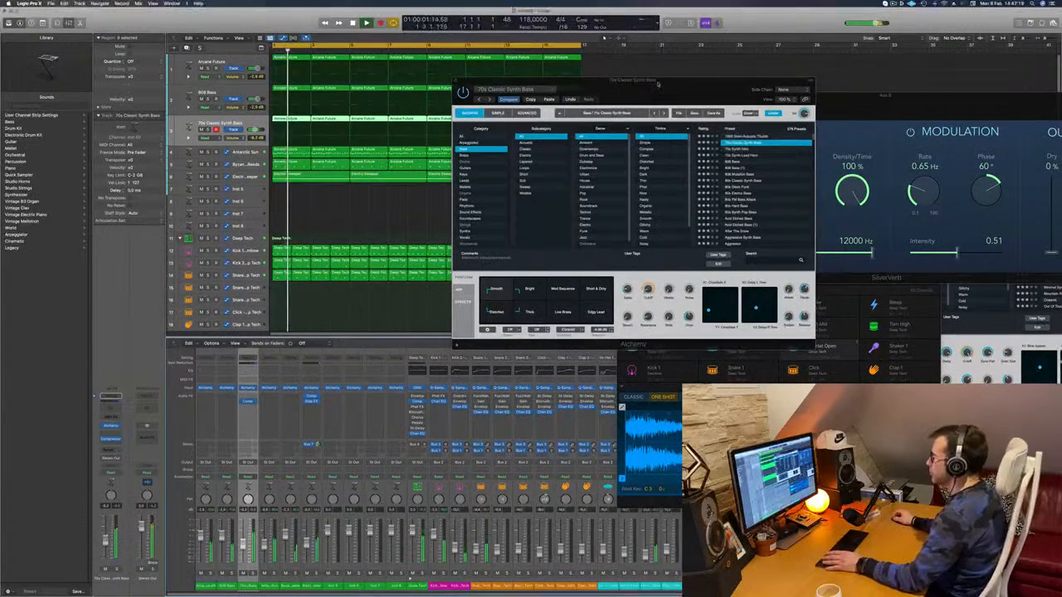
drag(631, 81, 680, 91)
click(505, 91)
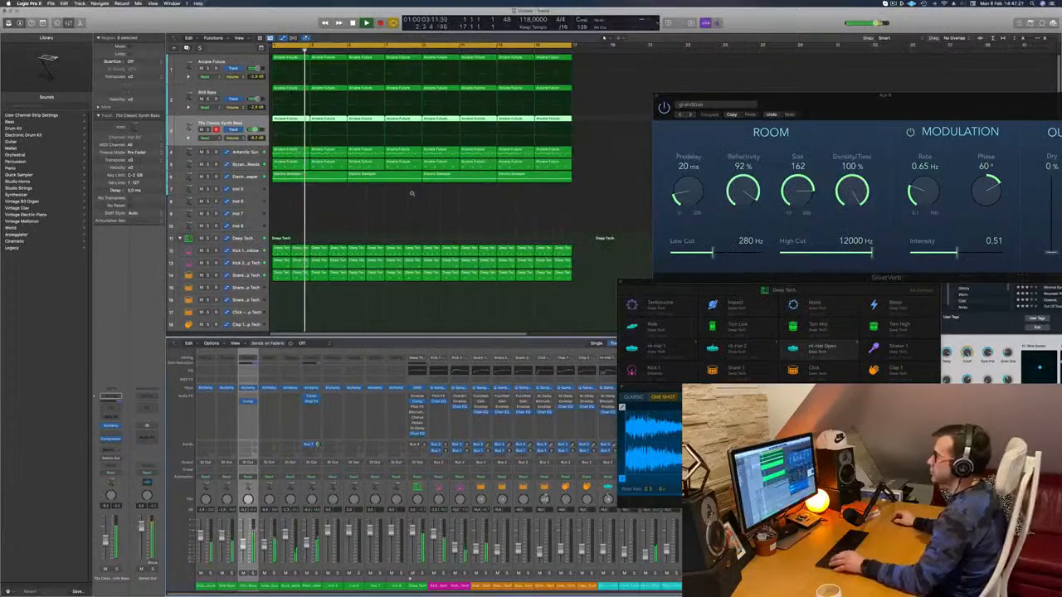
- Repeat all the arrangement's regions once so the 16-bar section continues from bar 17 through bar 32
scroll(357, 213, down, 5)
scroll(357, 213, up, 3)
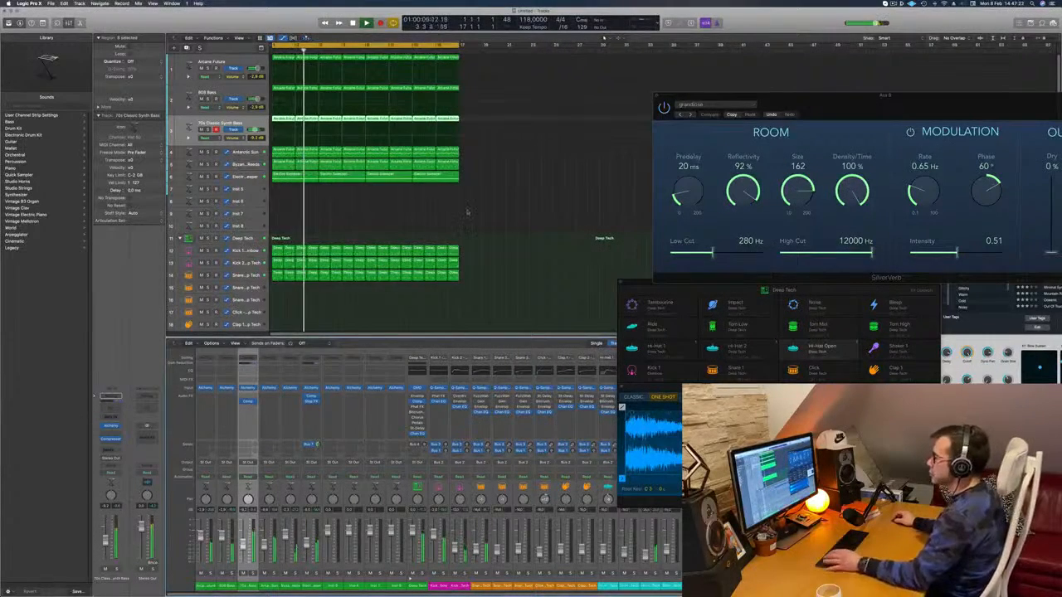
key(Return)
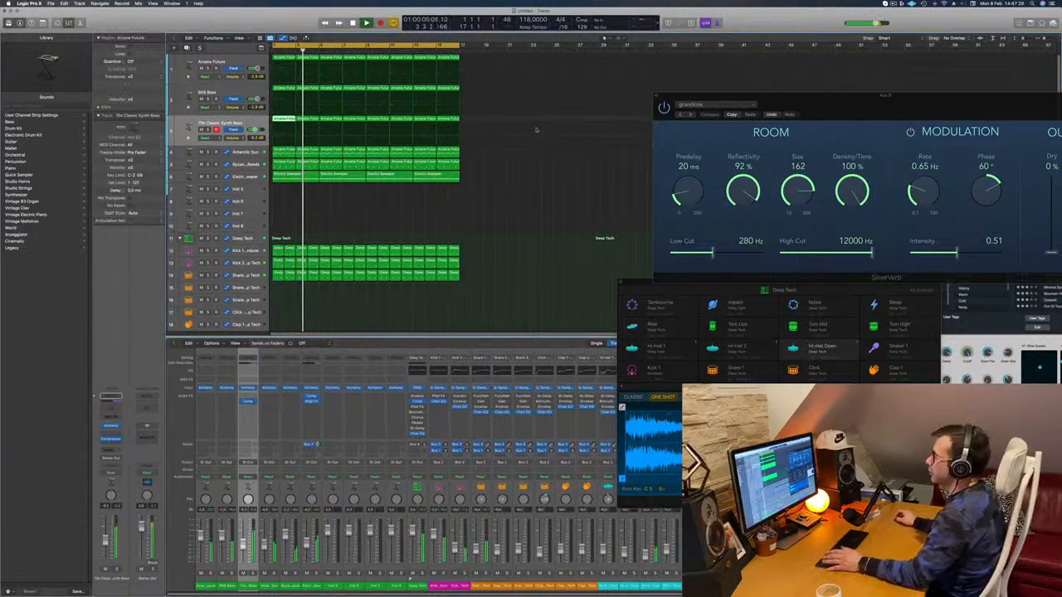
key(Return)
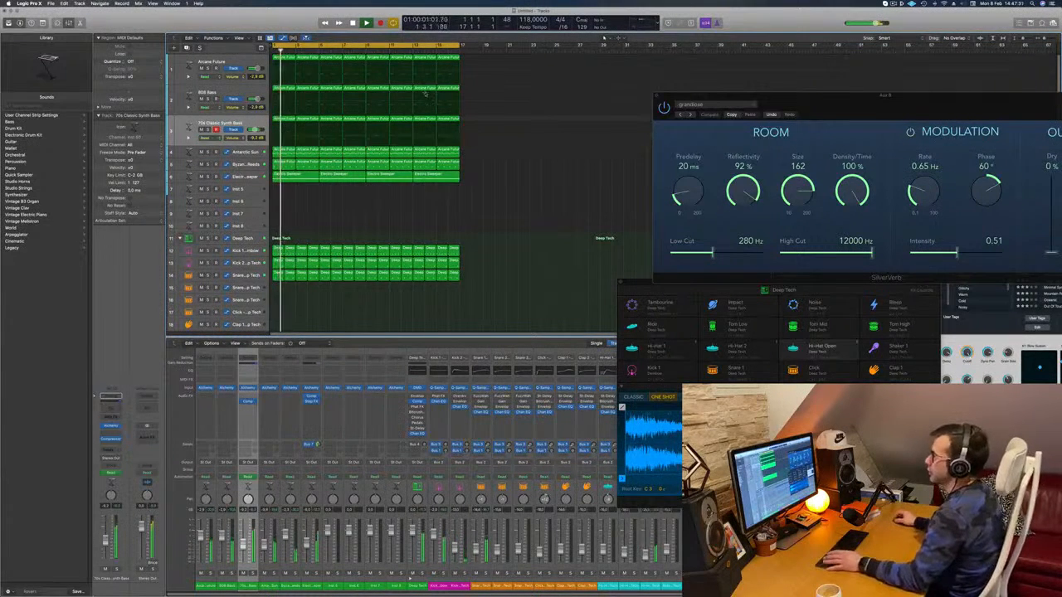
key(super+r)
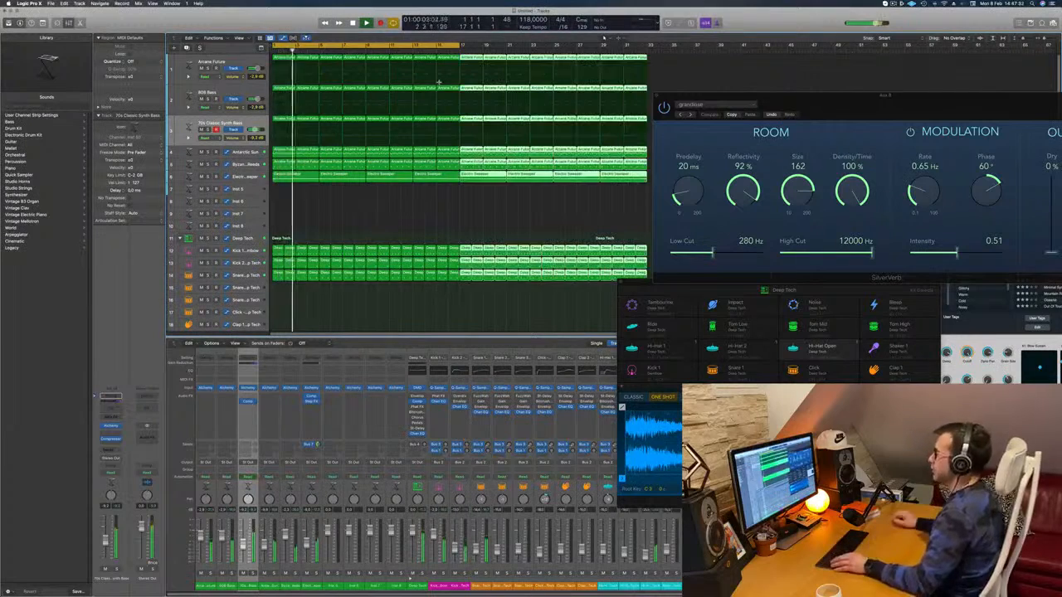
key(super+Left)
key(super+Left)
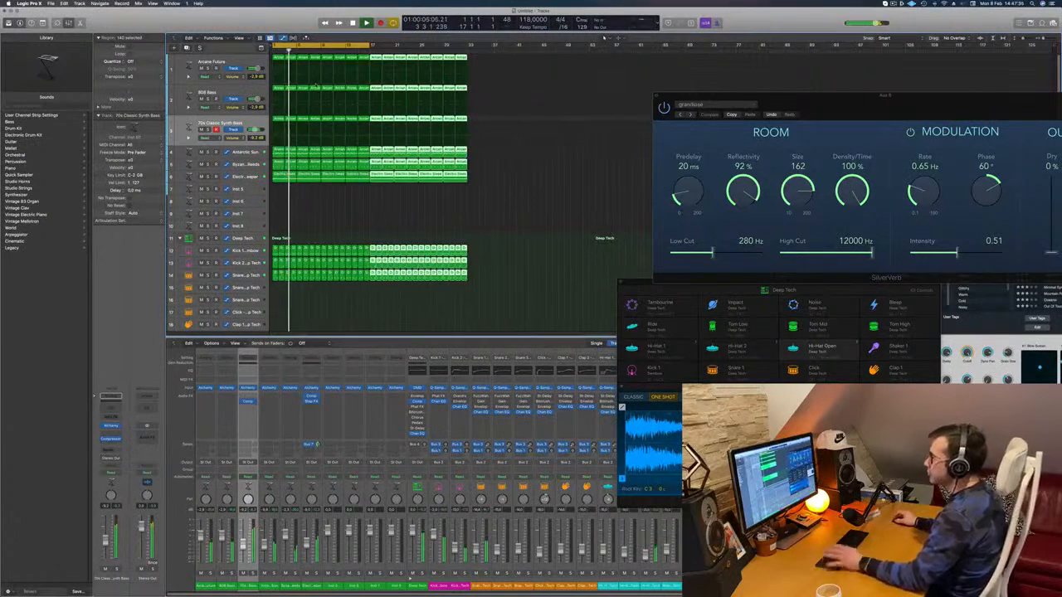
click(323, 220)
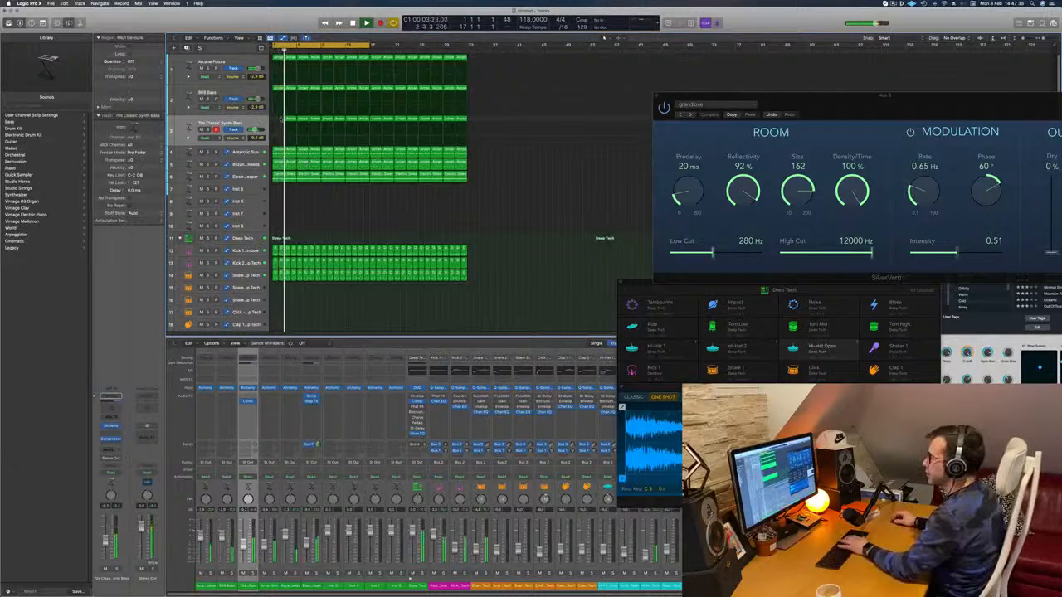
- Delete the 70s Classic Synth Bass regions in bars 1–16 and move the cycle range to bars 17–32
drag(281, 120, 364, 122)
key(Delete)
key(space)
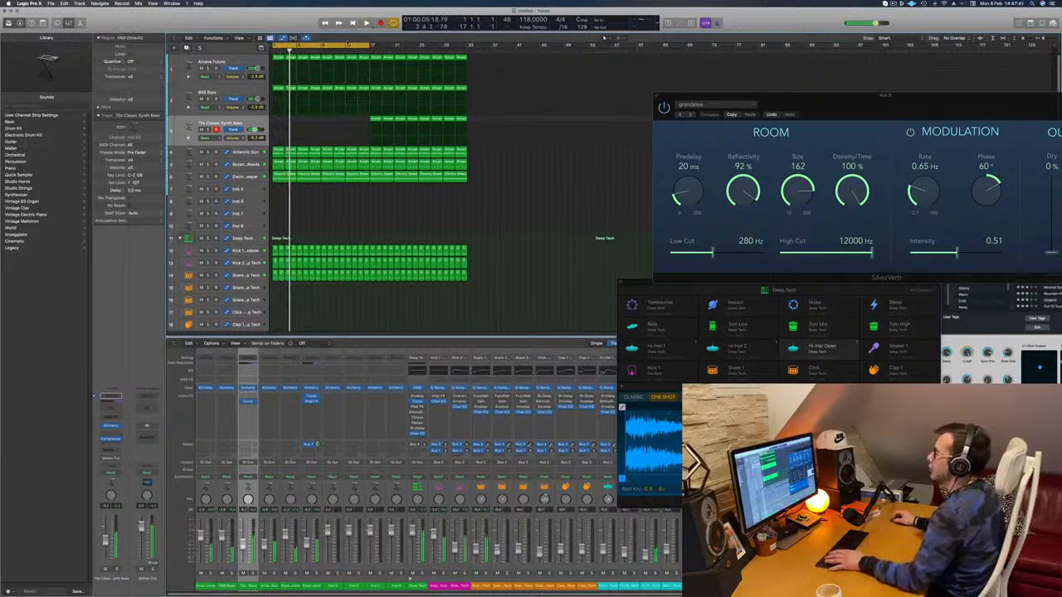
drag(349, 44, 446, 45)
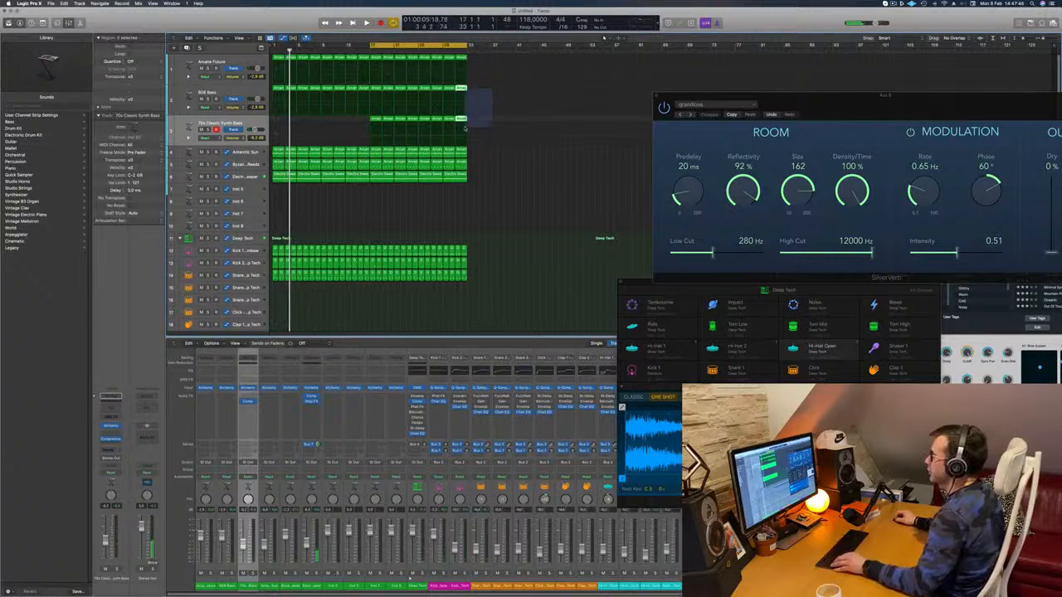
- Delete the second-half regions on the Arcane Future, 808 Bass and 70s Classic Synth Bass tracks, keeping only the ones starting at bar 17
drag(465, 128, 465, 129)
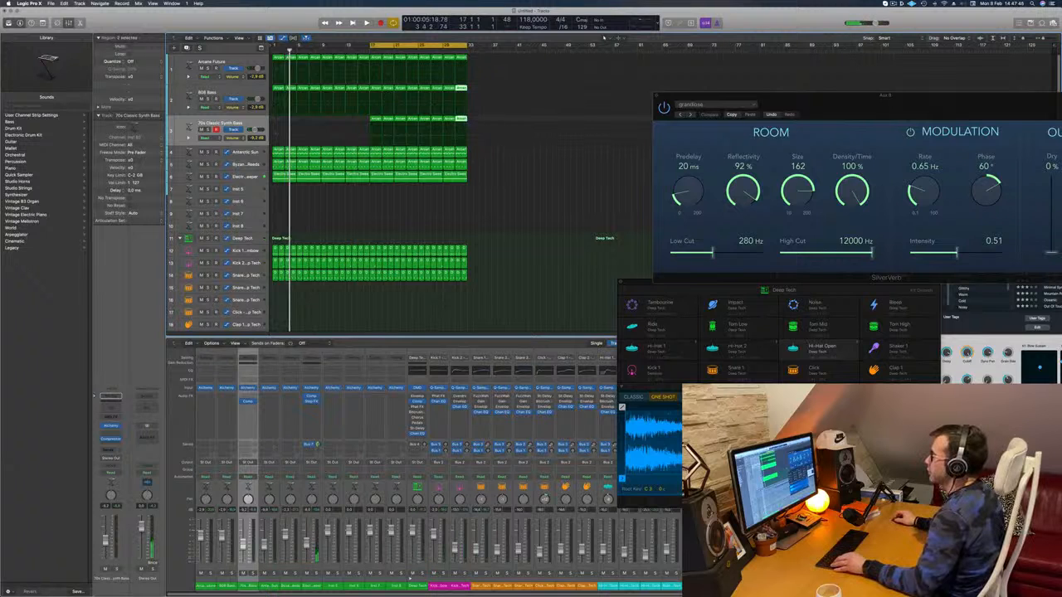
click(492, 59)
drag(492, 56, 377, 104)
key(Delete)
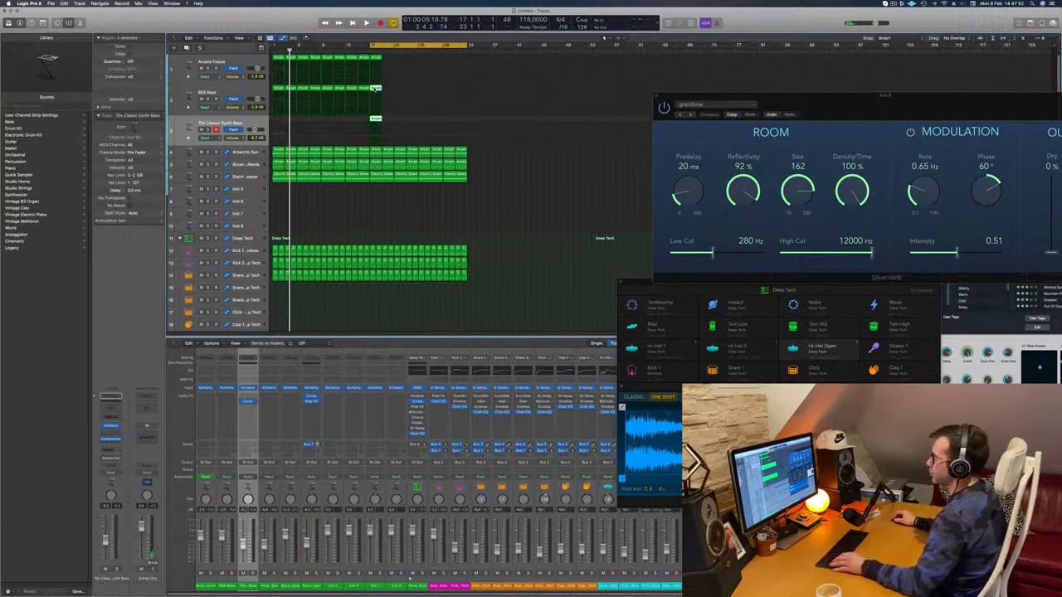
- Lower the second long note of the 808 Bass region at bar 17 to match the 70s Classic Synth Bass's lower notes
double_click(375, 88)
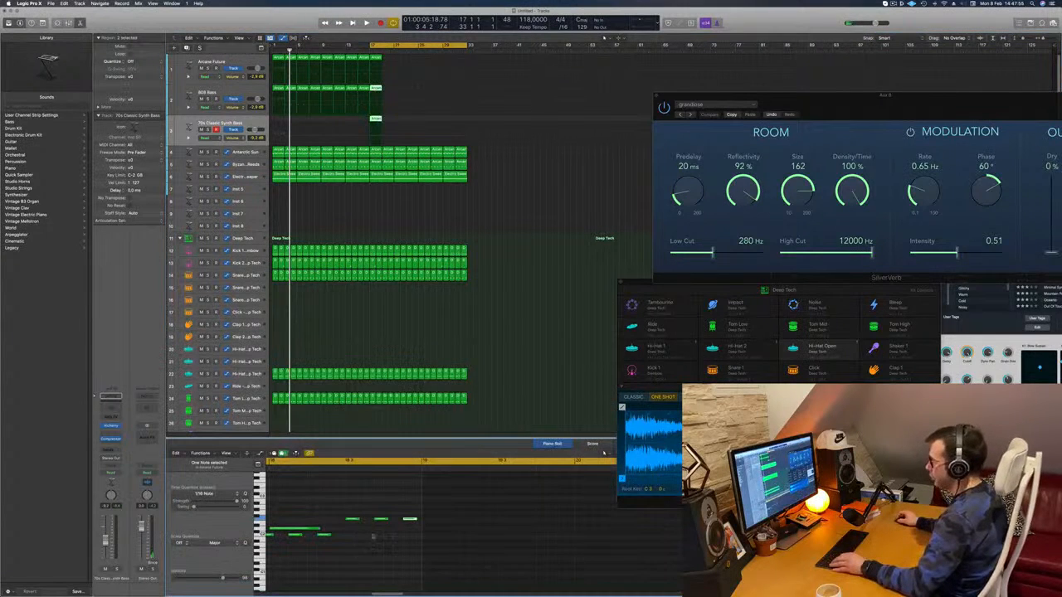
scroll(330, 499, left, 6)
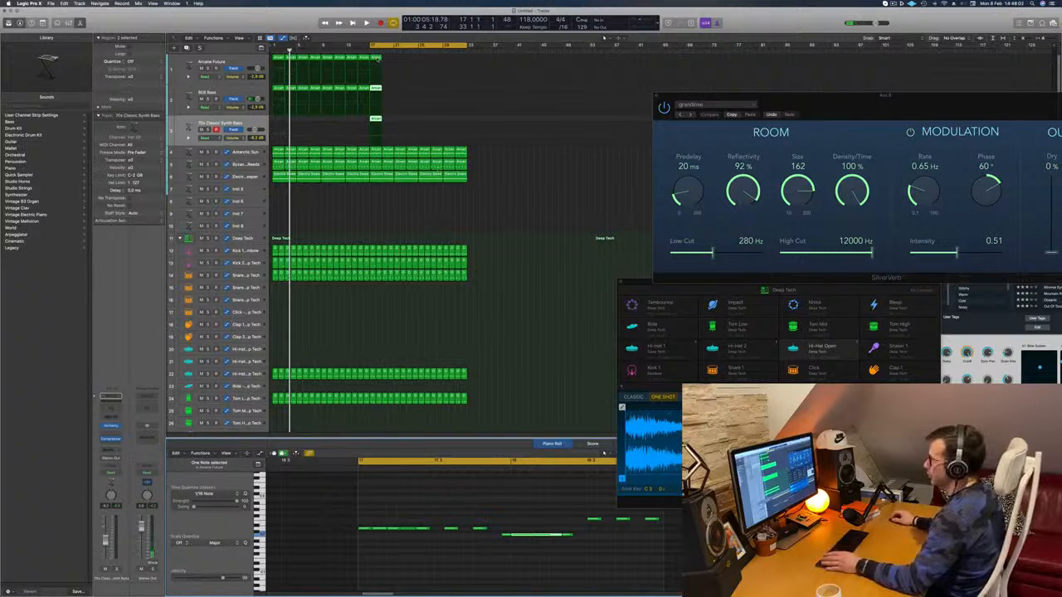
click(376, 58)
drag(391, 54, 373, 131)
drag(516, 511, 534, 532)
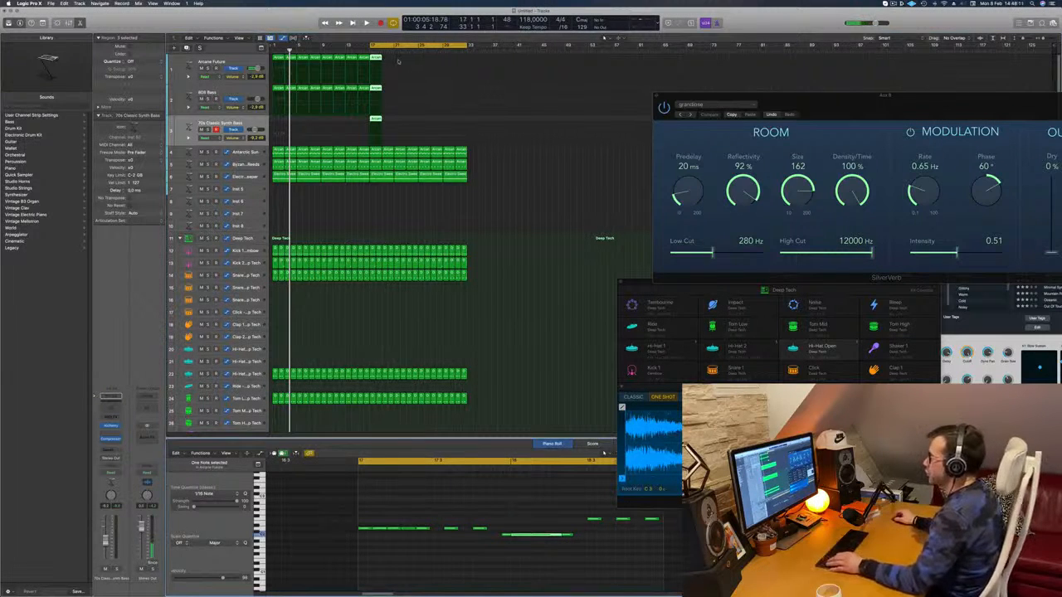
- Copy the three bar 17 regions on the top three tracks repeatedly until they fill the arrangement through bar 32
drag(398, 60, 373, 123)
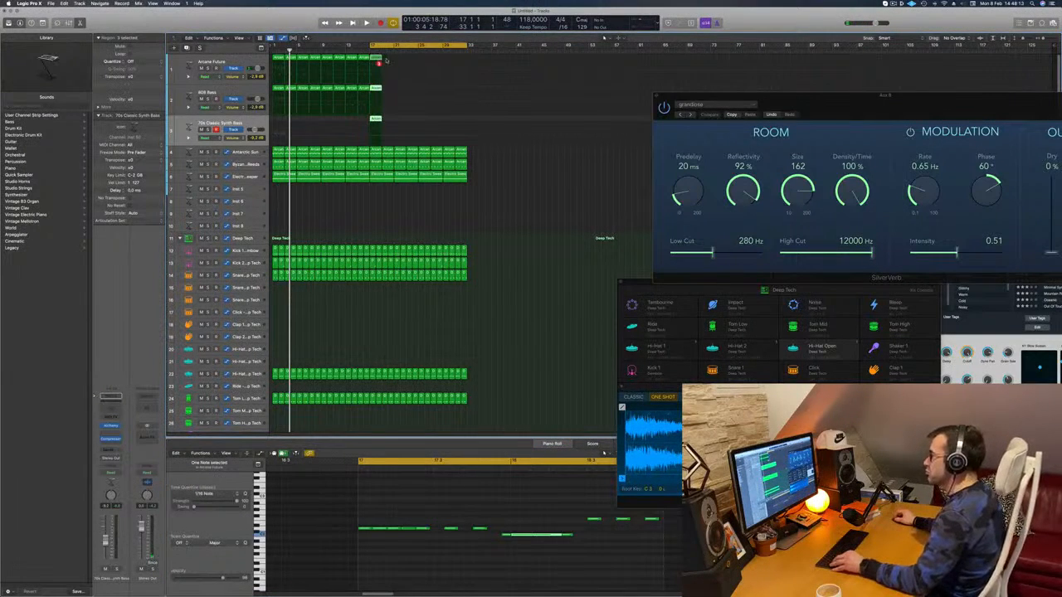
drag(385, 60, 394, 58)
key(space)
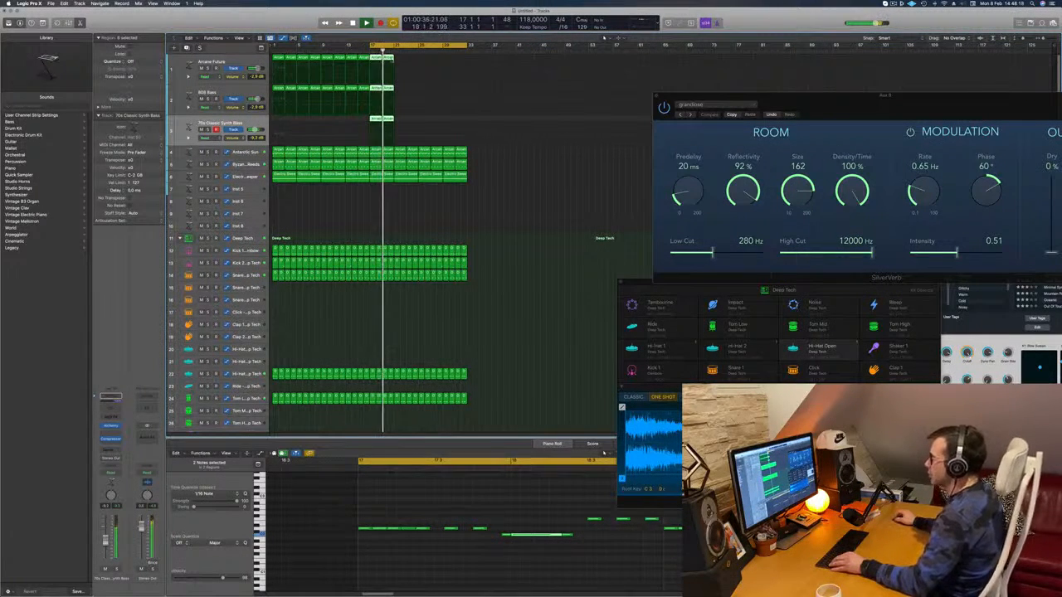
drag(377, 63, 428, 64)
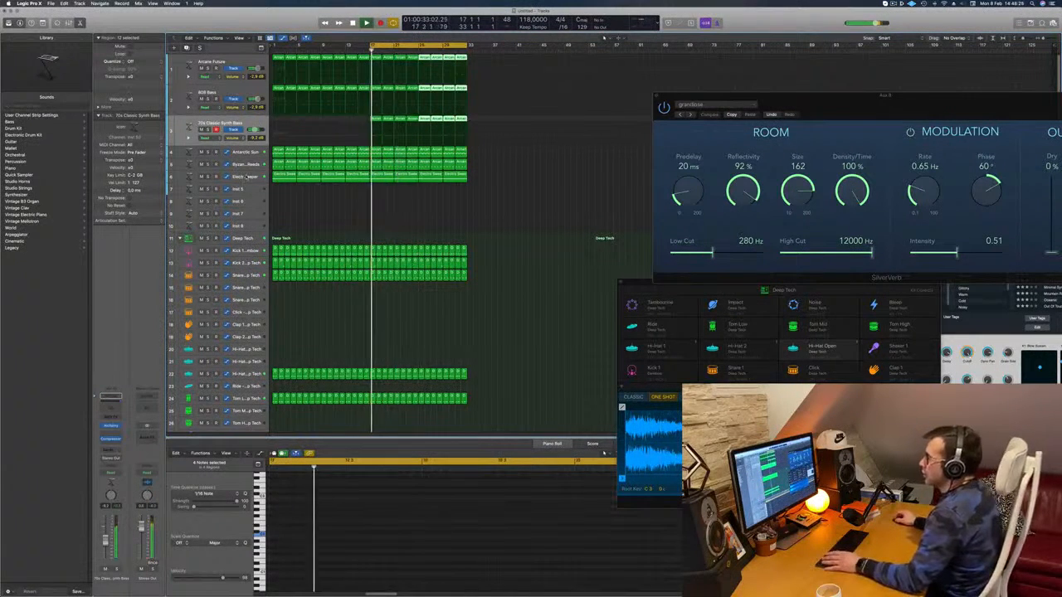
- Inspect the Electro Sweeper track's Alchemy settings during playback, then close the synth window
click(244, 176)
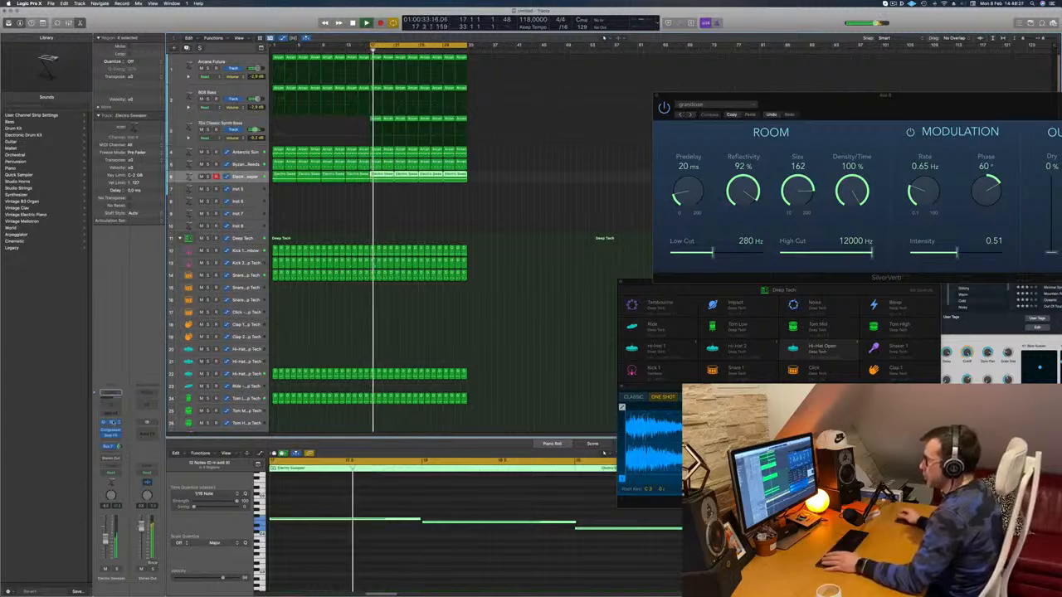
click(112, 424)
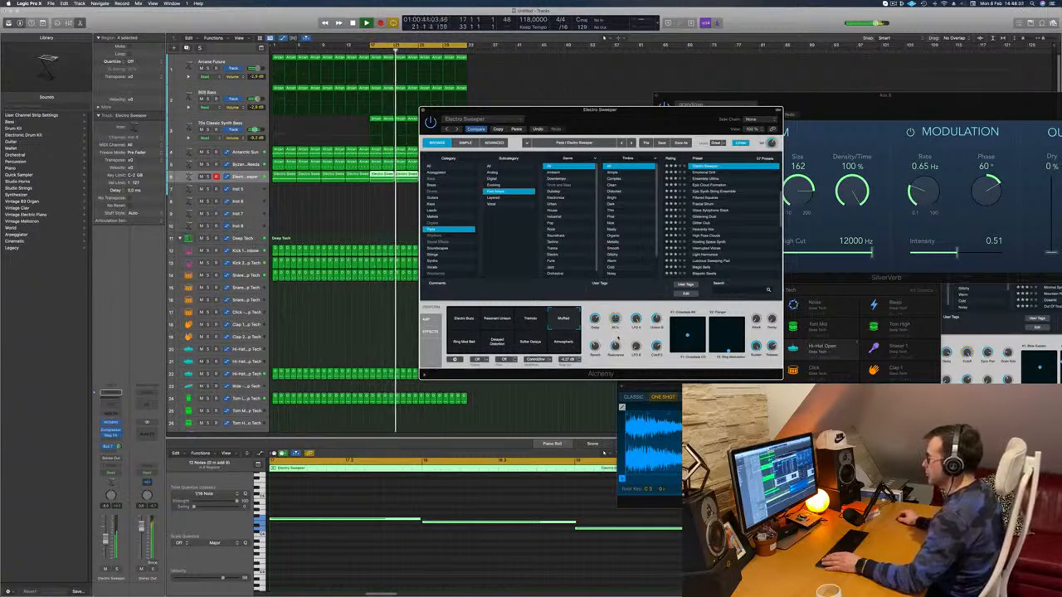
drag(625, 114, 649, 127)
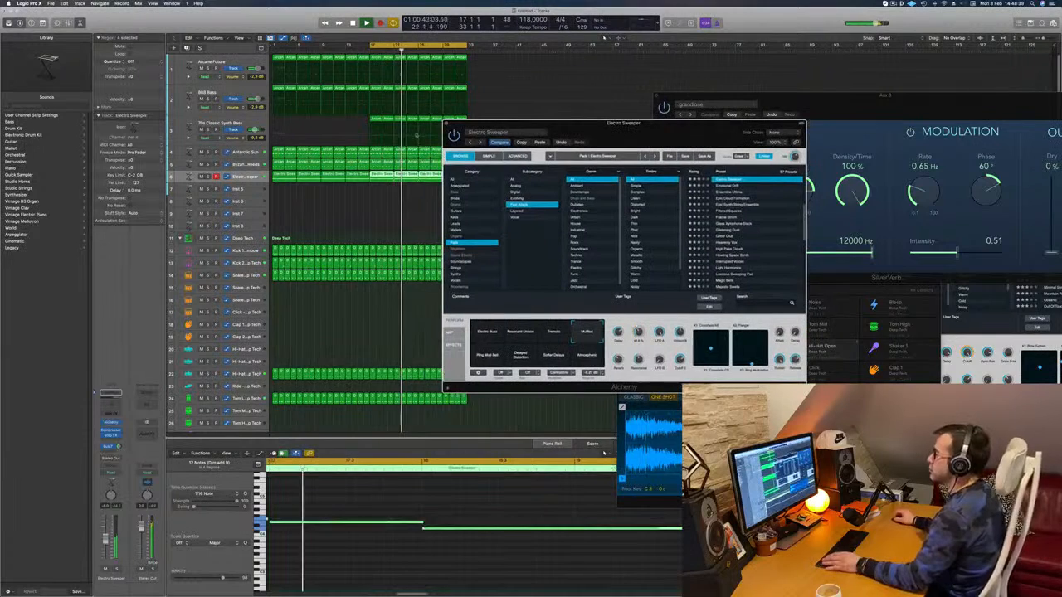
click(450, 124)
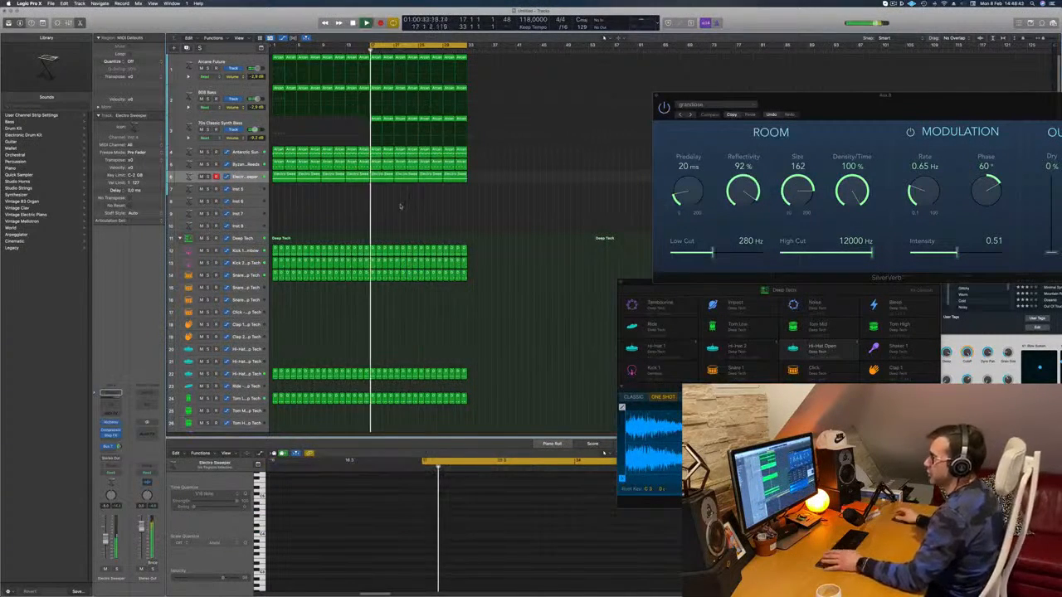
- Lower the 70s Classic Synth Bass track's volume while the second half plays, and deselect its regions
click(220, 124)
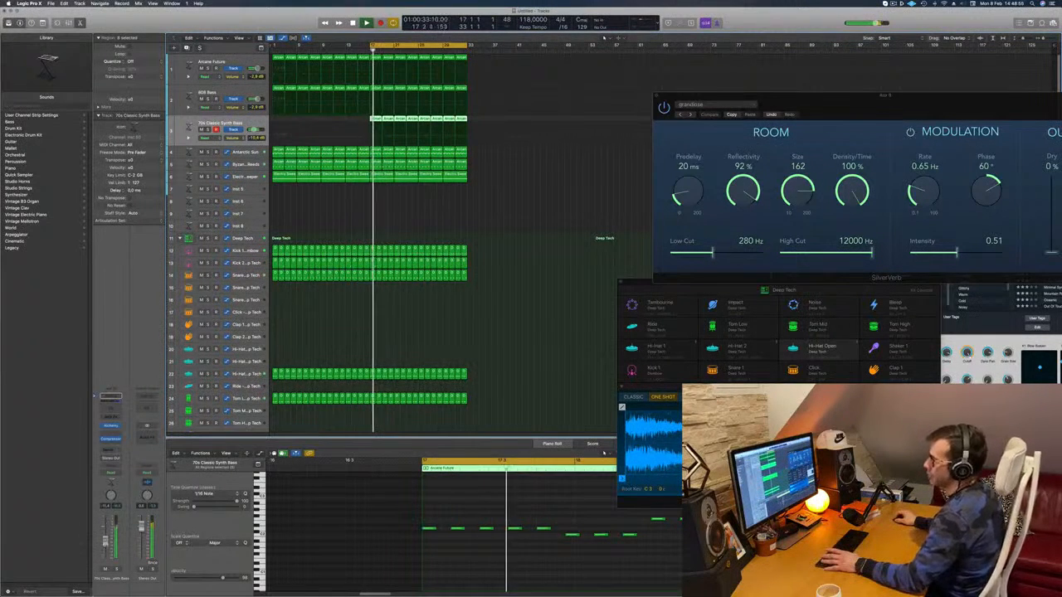
click(519, 185)
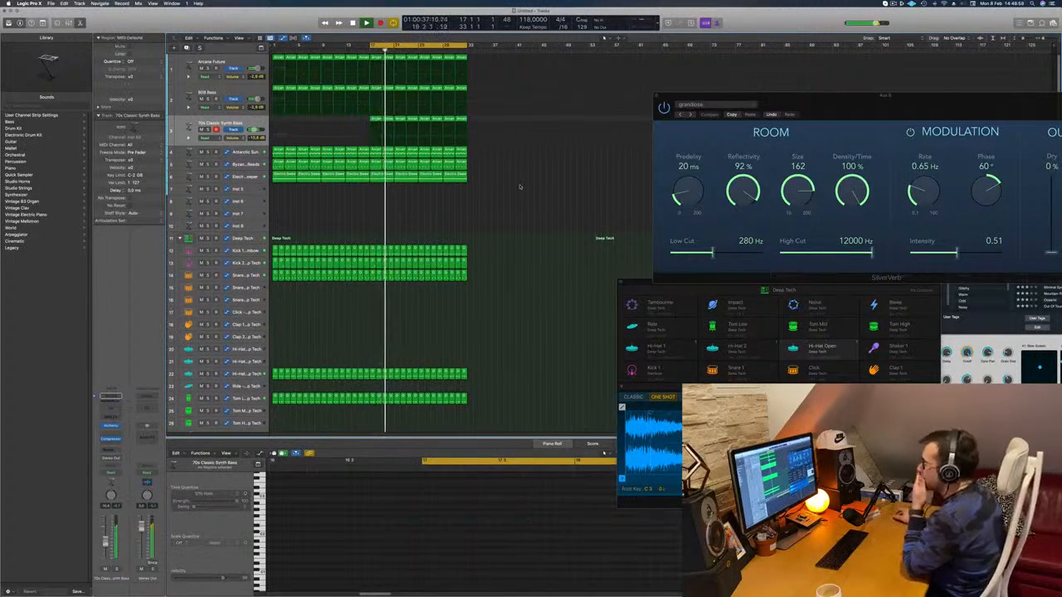
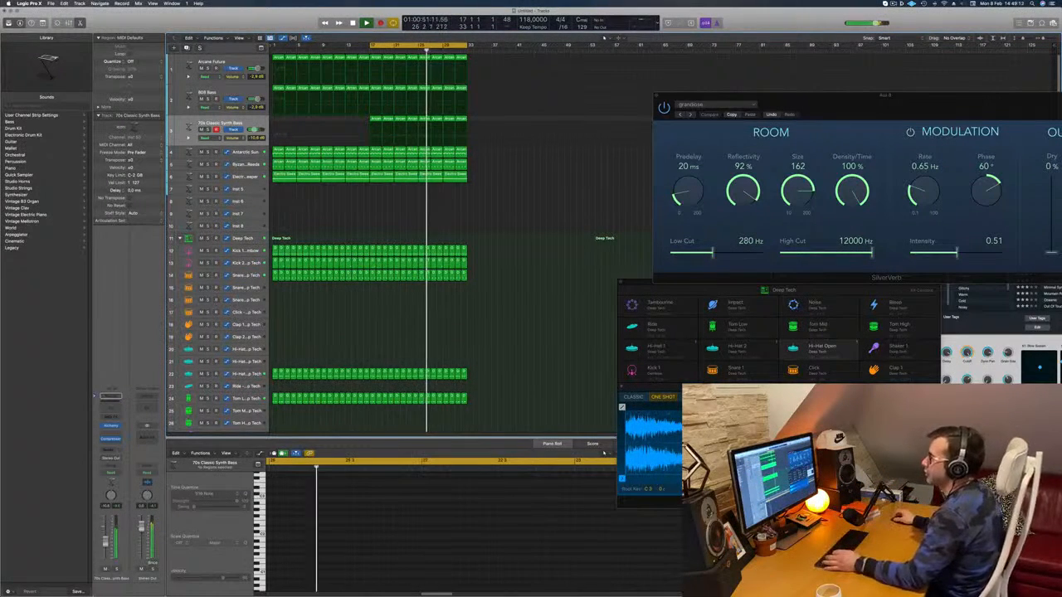
- Solo tracks 4 to 6, the 808 Bass and the Arcane Future tracks one at a time during playback to compare their sounds
click(208, 152)
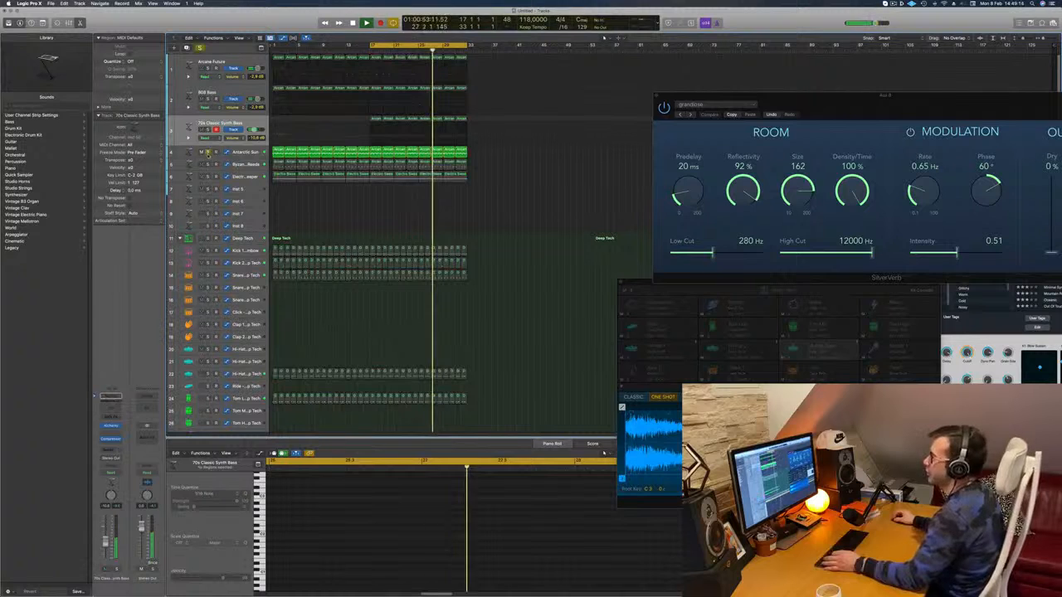
click(208, 152)
click(207, 164)
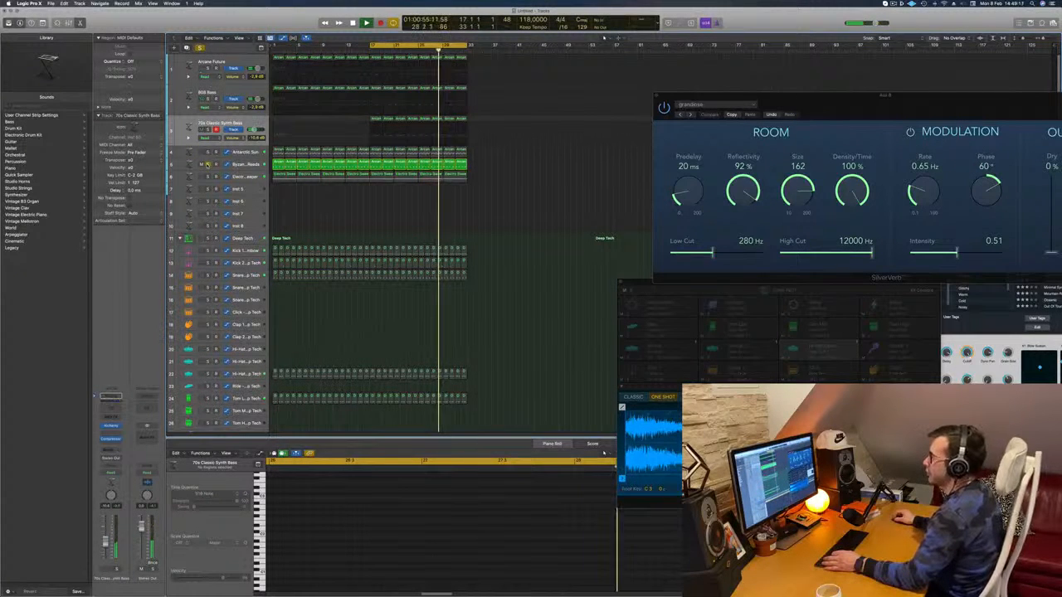
click(208, 164)
click(208, 176)
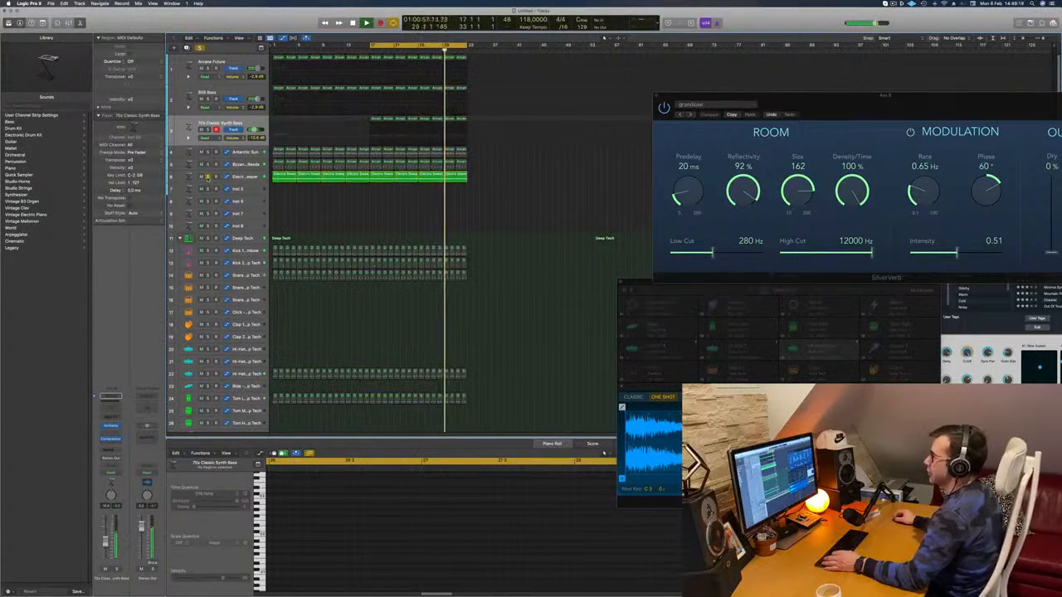
click(208, 175)
click(207, 99)
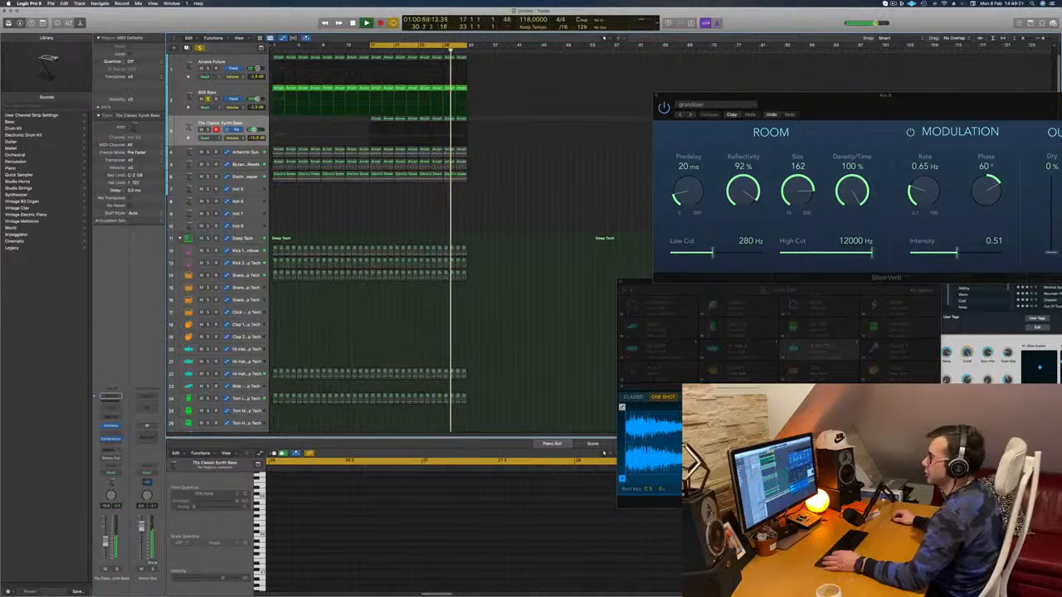
click(207, 99)
click(209, 68)
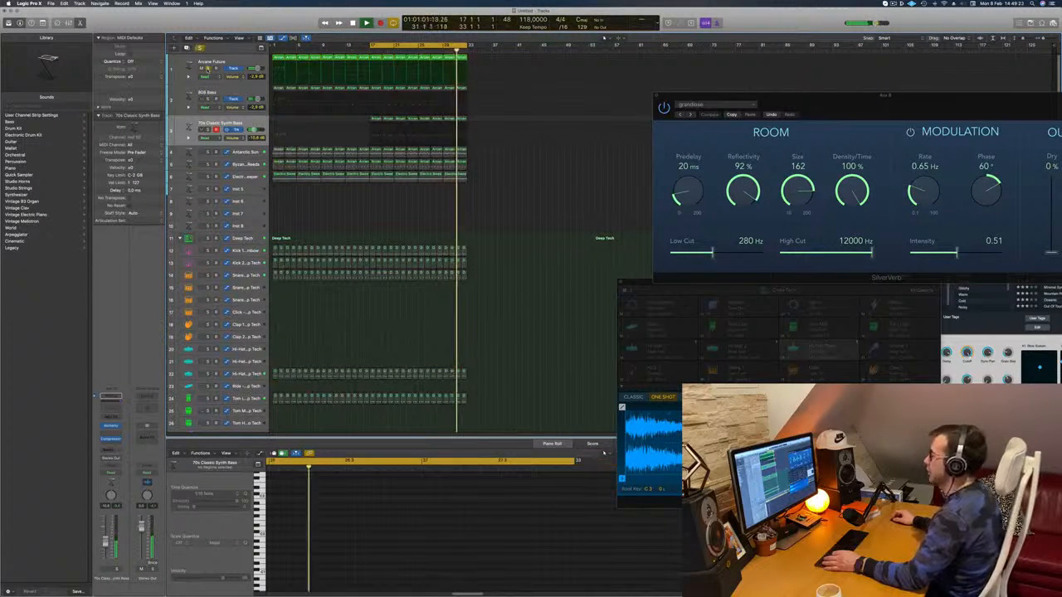
click(208, 68)
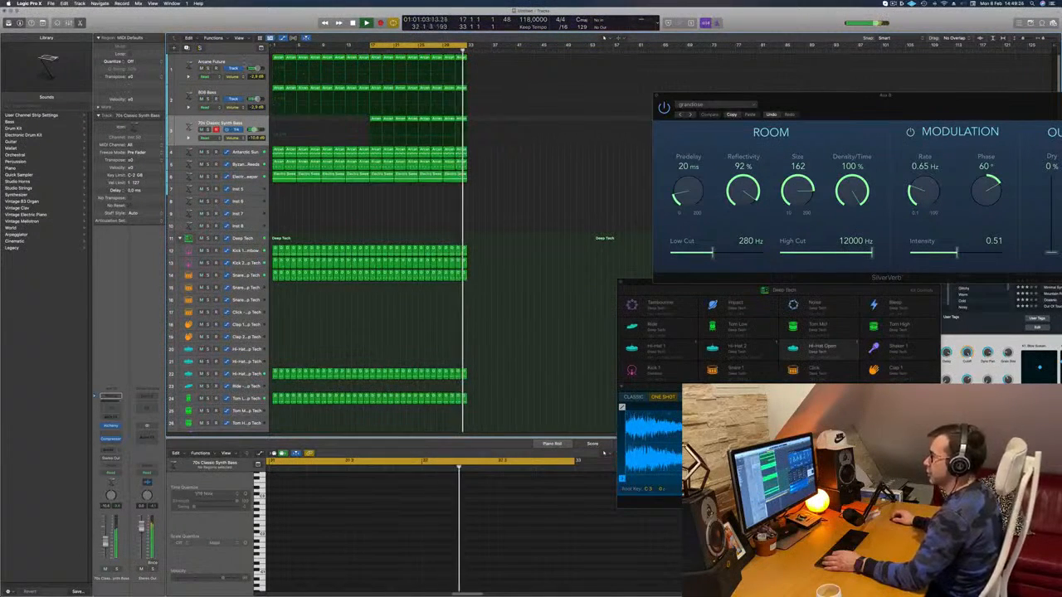
- Copy the bar 17 region of the 70s Classic Synth Bass track to the empty Inst 5 track
click(255, 63)
click(458, 202)
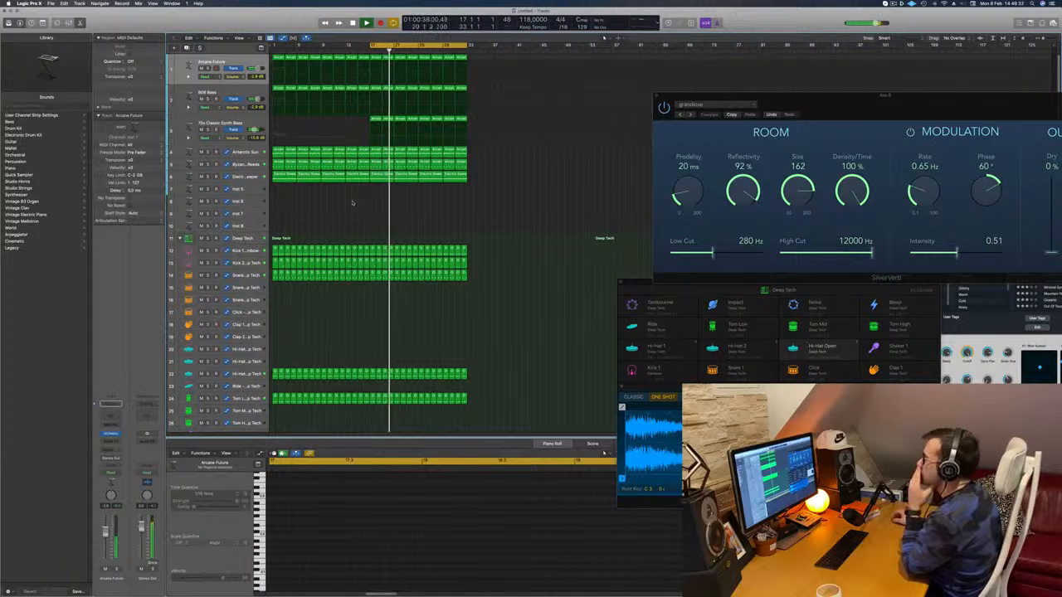
click(375, 121)
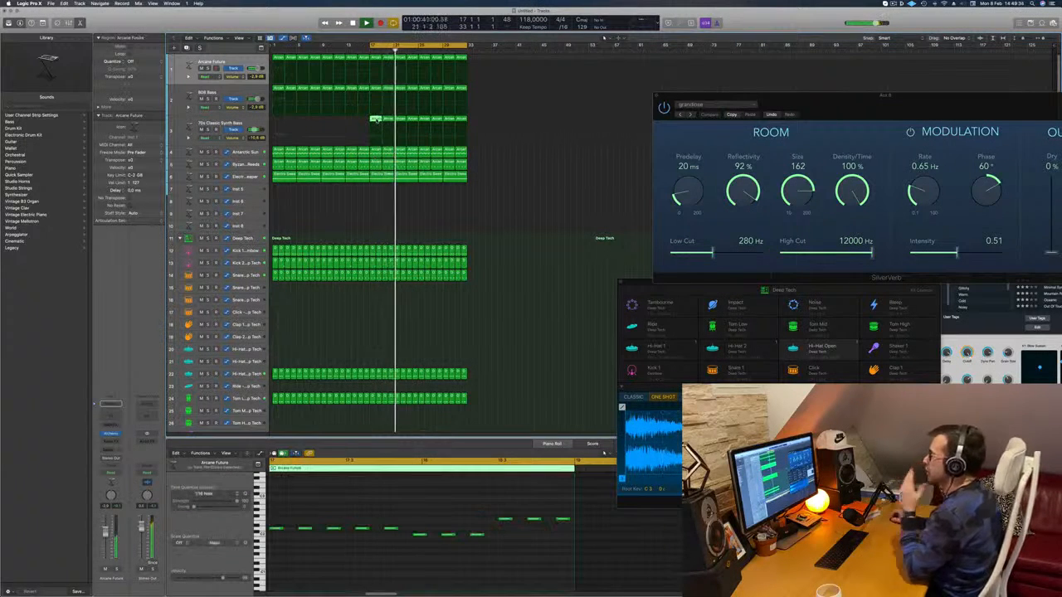
drag(375, 121, 375, 189)
scroll(413, 525, down, 2)
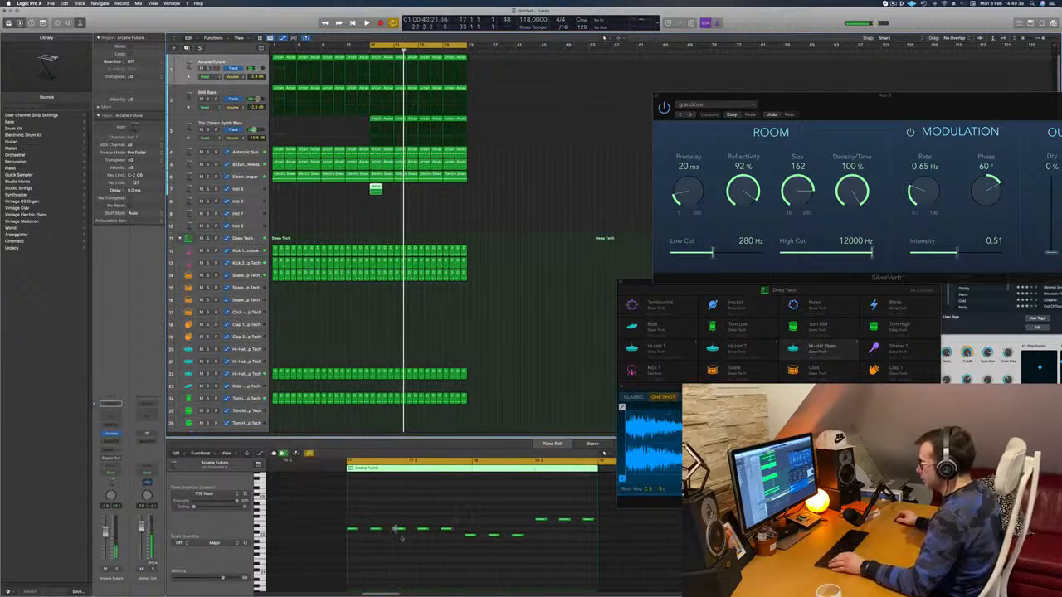
- Stack copies of the lower and upper notes at bar 17 into a three-note chord, and delete the region's remaining notes
click(470, 535)
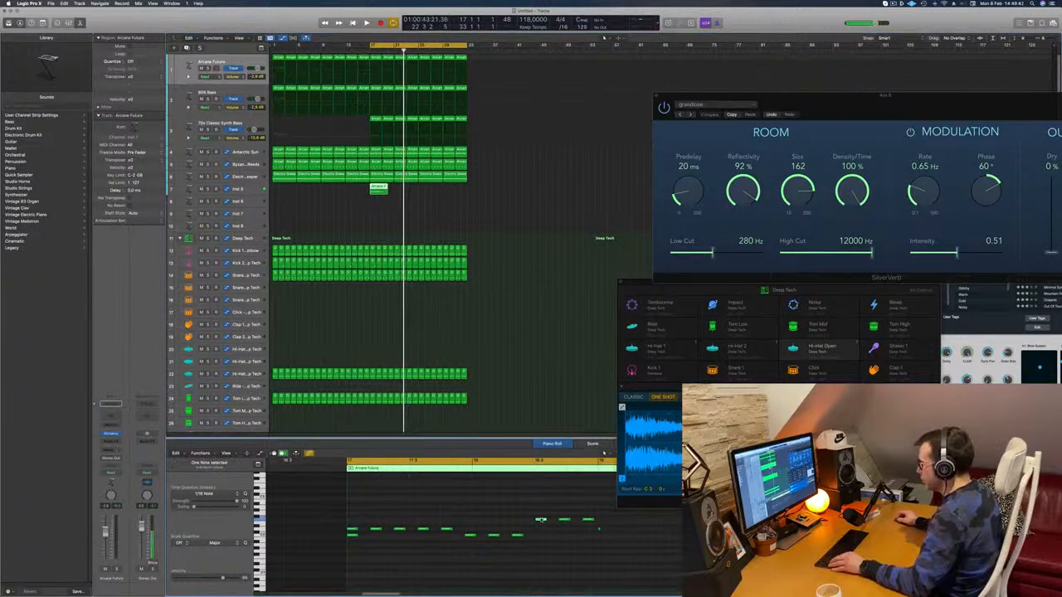
drag(541, 519, 351, 523)
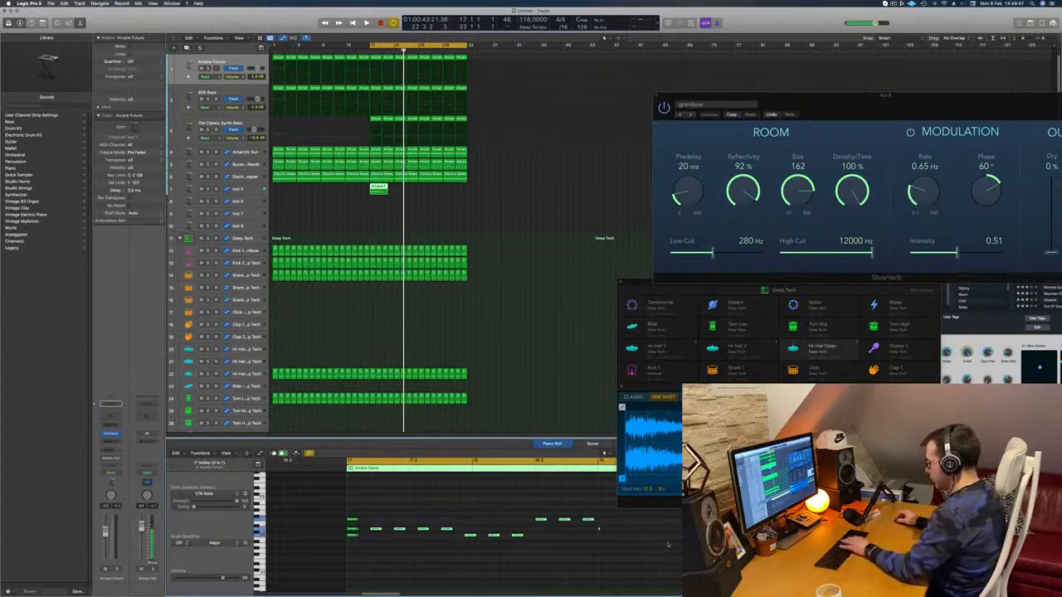
click(444, 469)
drag(383, 503, 350, 561)
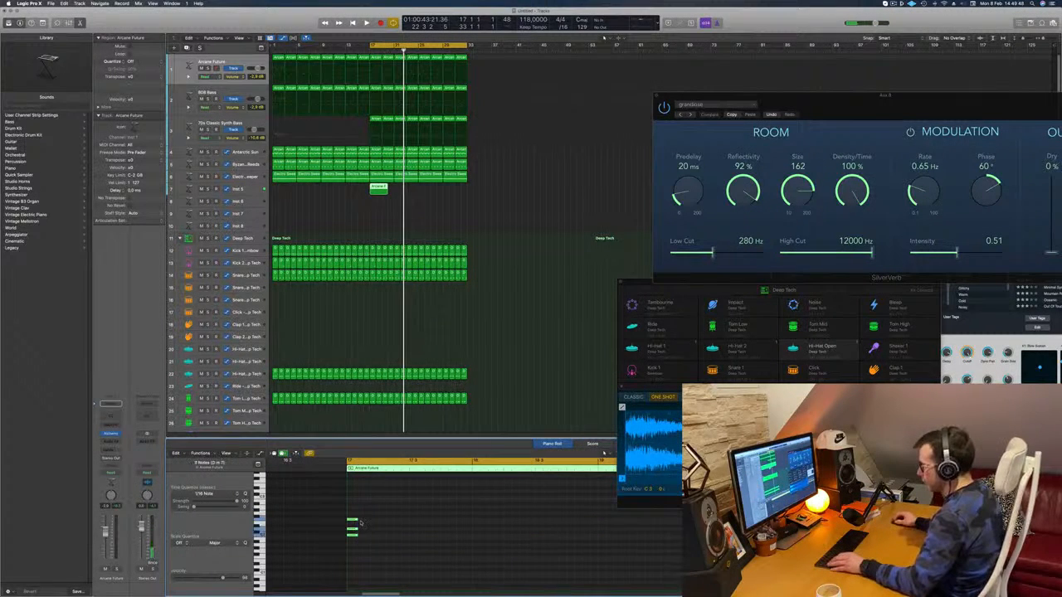
- Lengthen the three-note chord to one full bar and repeat it at bar 18
drag(357, 521, 566, 521)
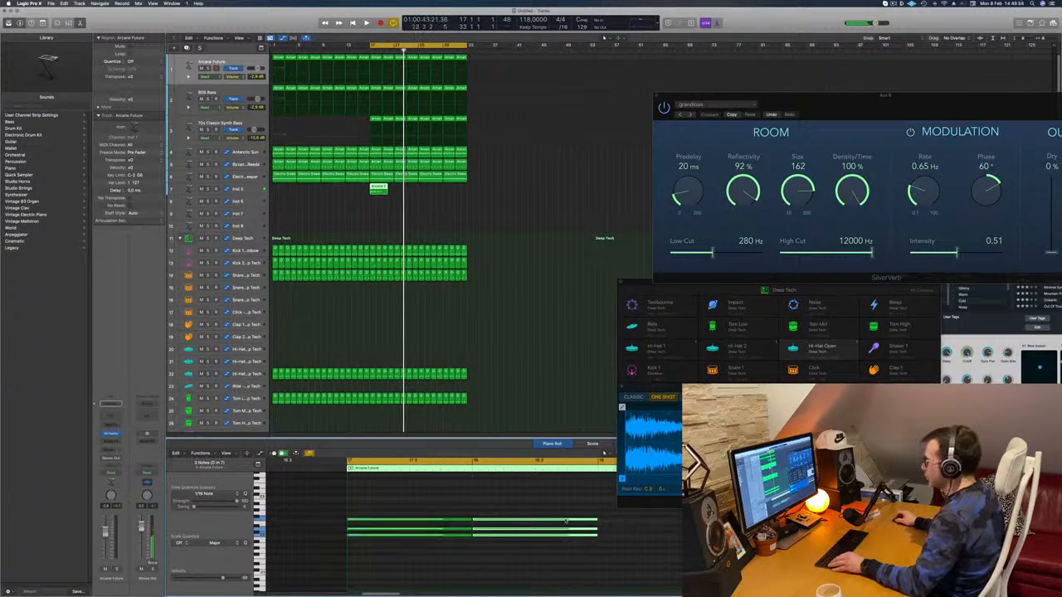
key(super+Left)
key(super+Left)
key(super+Left)
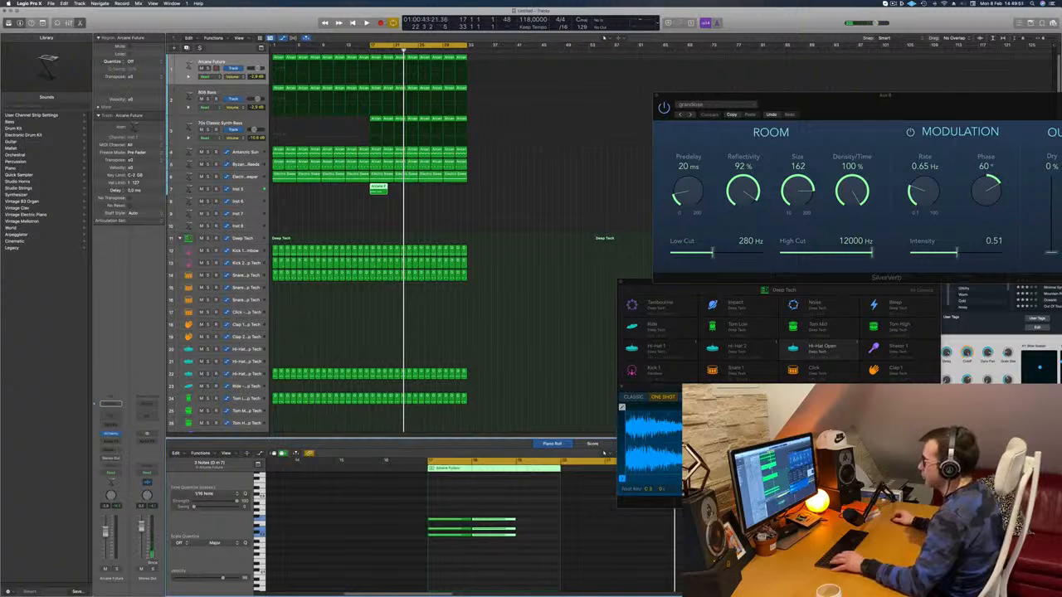
- Trim the Inst 5 chord region to two bars and repeat it through bar 32
super+click(381, 189)
key(Delete)
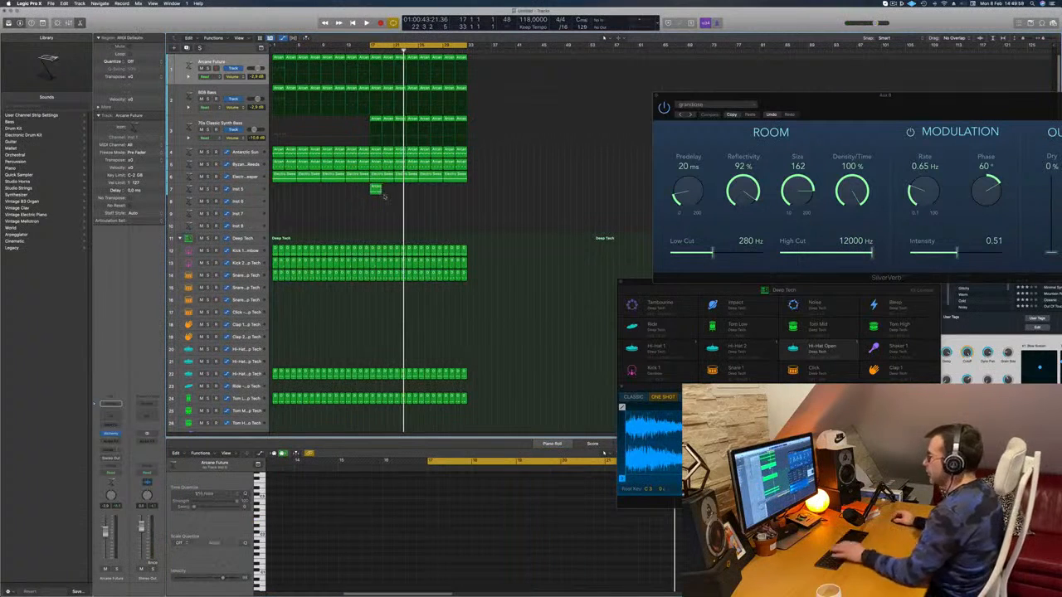
click(376, 190)
drag(376, 189, 428, 190)
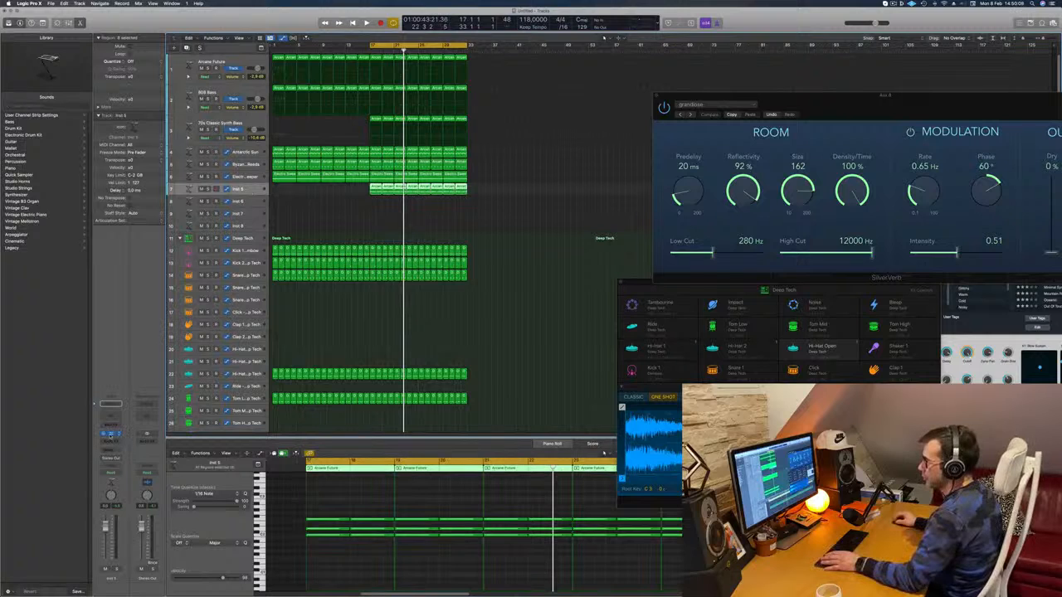
- Open Inst 5's Alchemy synth, load the 1970s Analog Arp preset from the Arpeggiated category, and play it with the arrangement
click(110, 434)
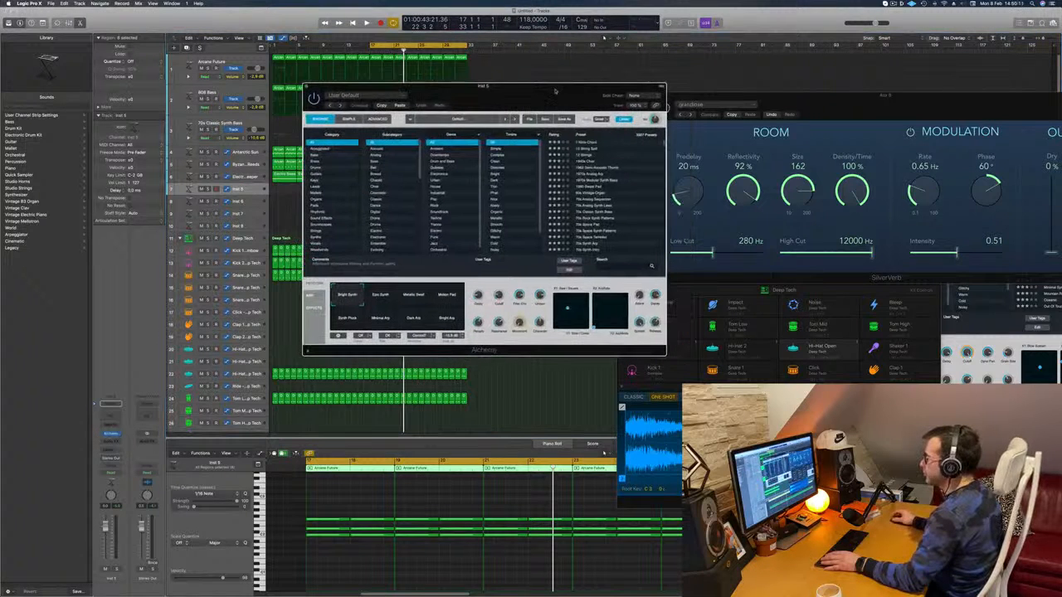
click(324, 149)
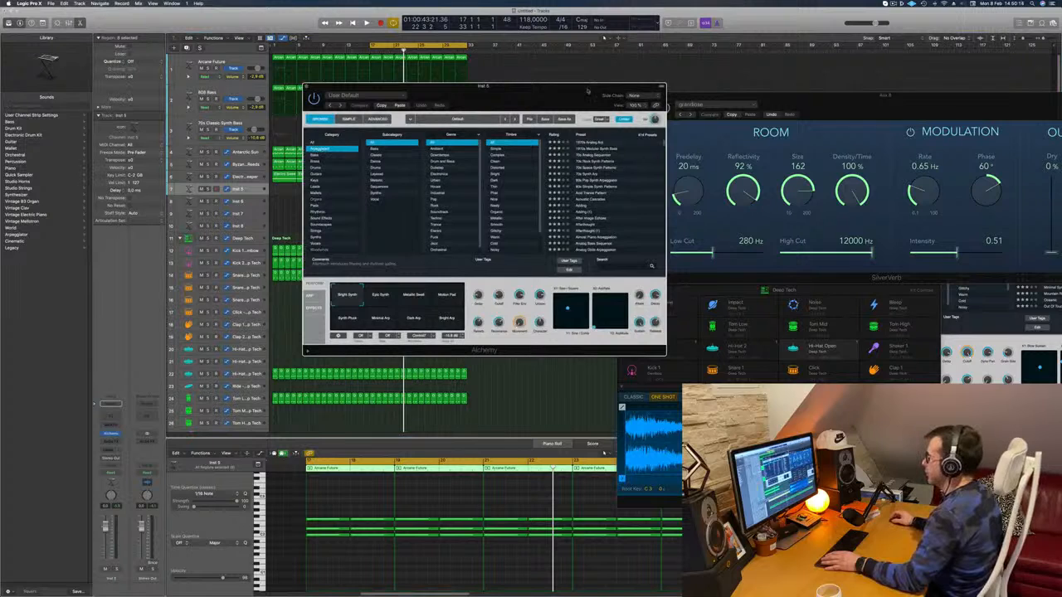
drag(598, 84, 715, 65)
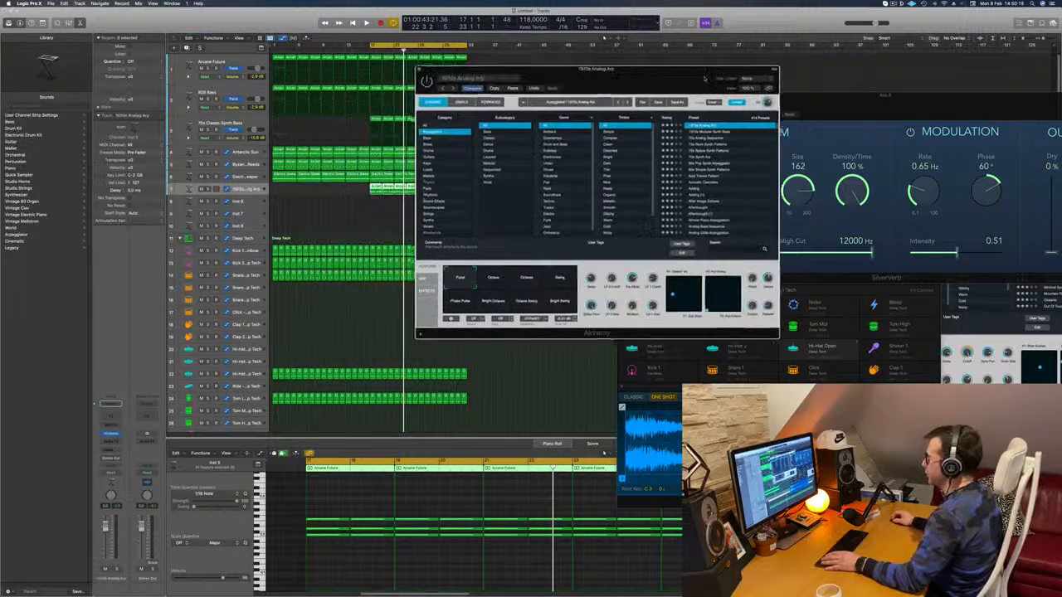
click(603, 38)
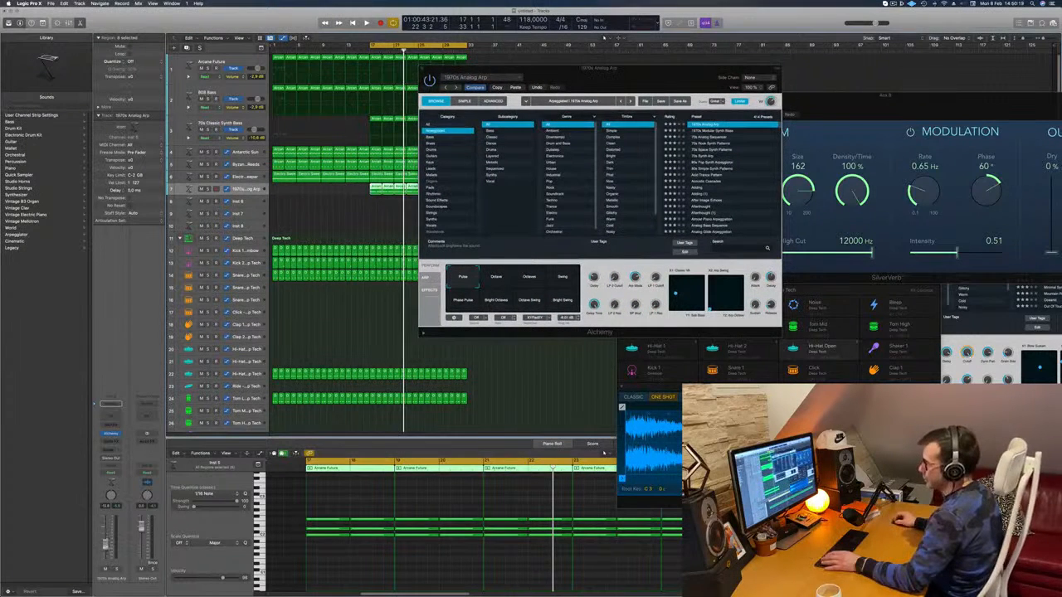
key(space)
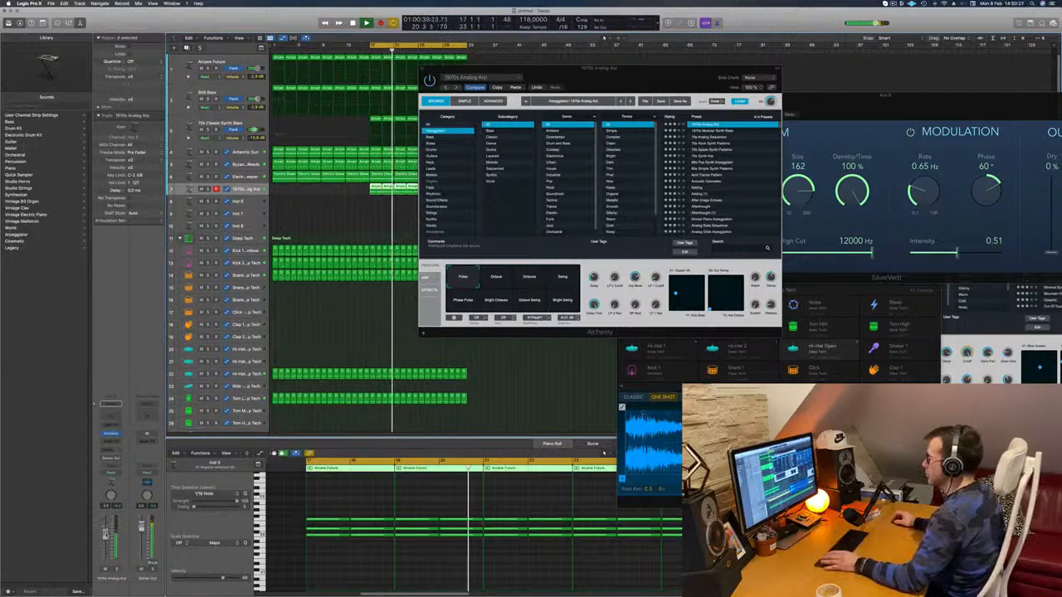
drag(671, 72, 732, 61)
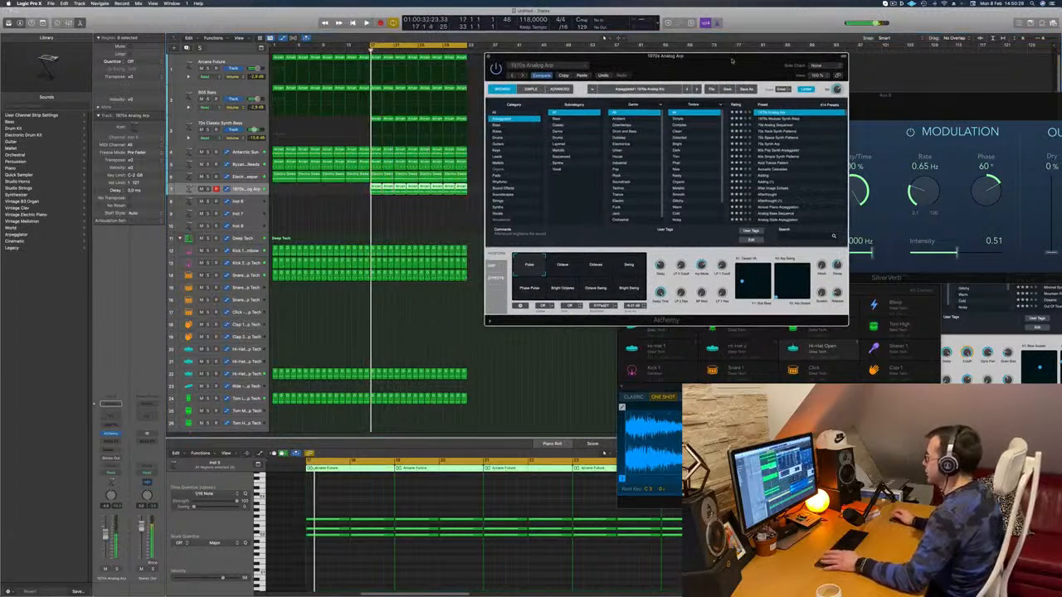
- Audition the 70s Synth Arp, Ancient Titan and Big Anthem Arp presets, load Blue Laser Lead, and close the synth window
click(776, 144)
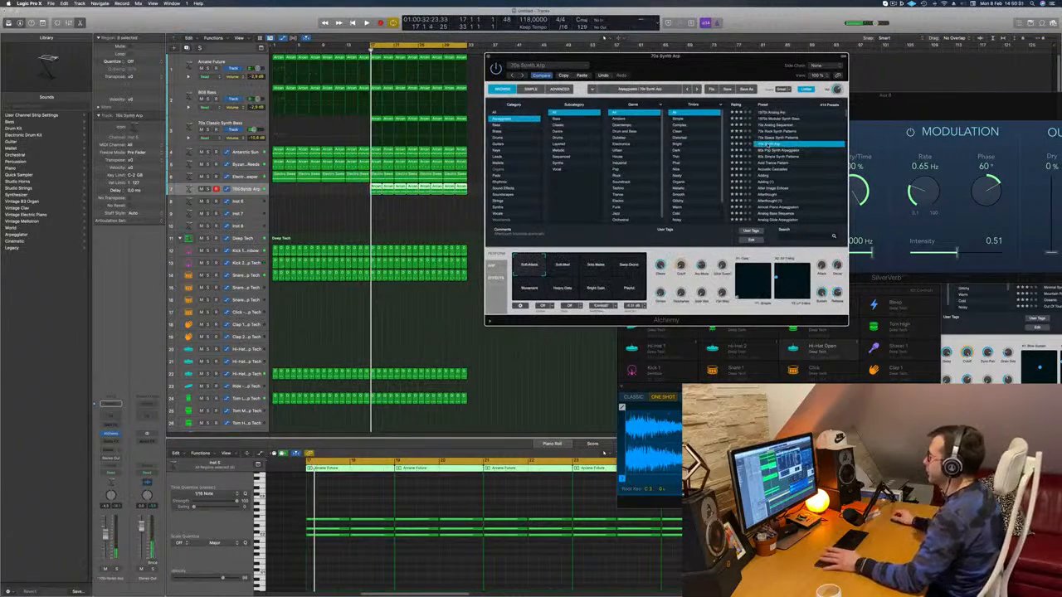
scroll(782, 155, down, 3)
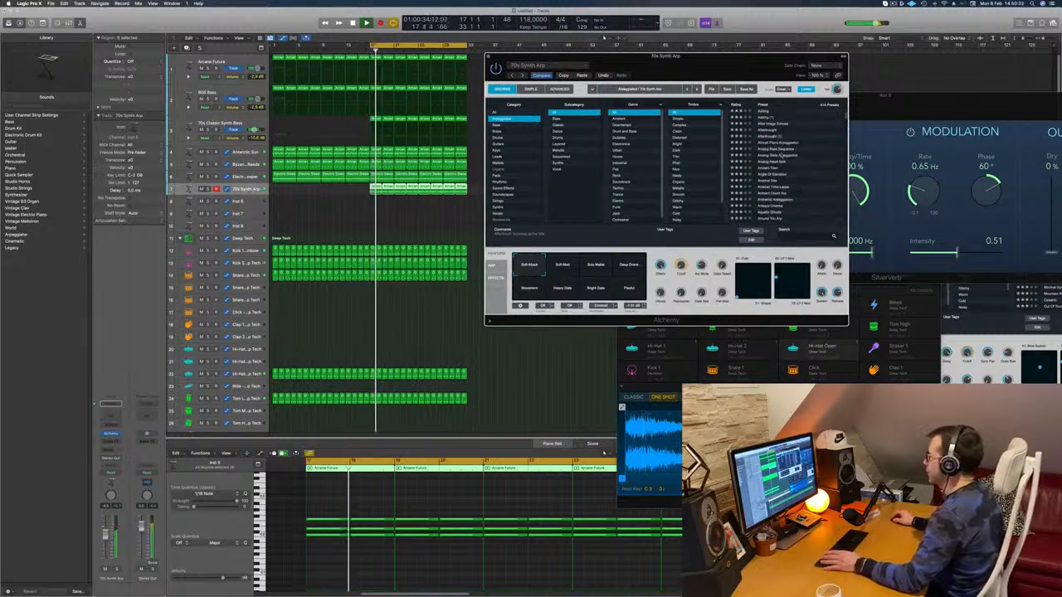
scroll(817, 178, down, 2)
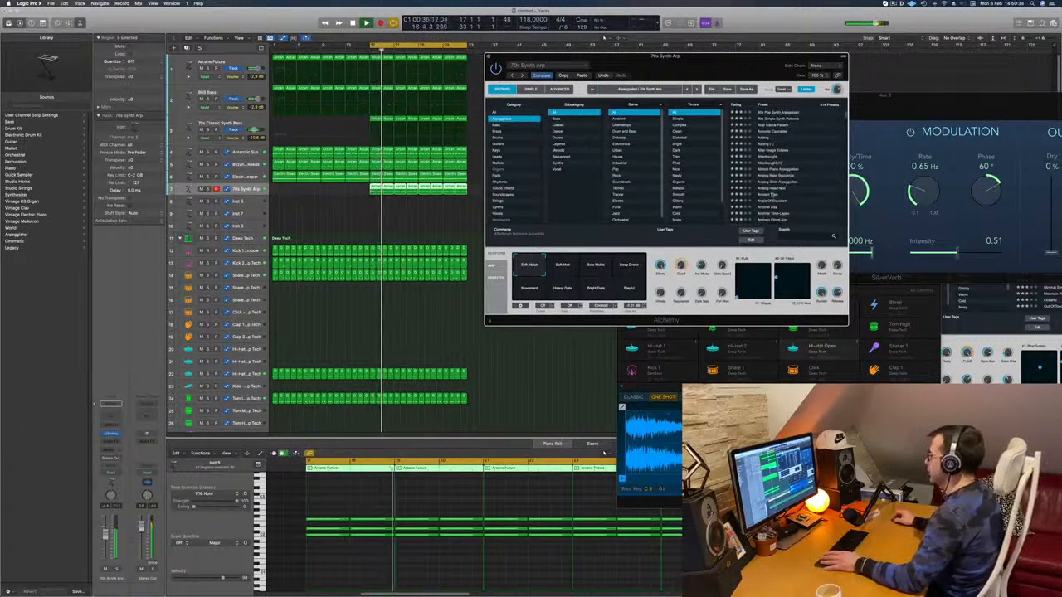
click(774, 195)
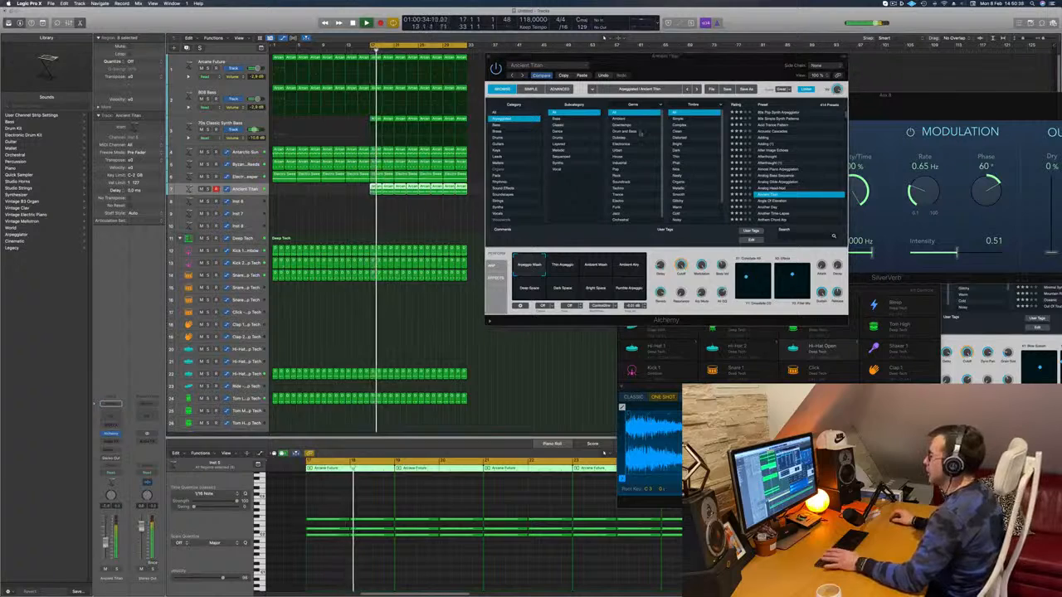
drag(698, 58, 695, 58)
scroll(820, 156, down, 10)
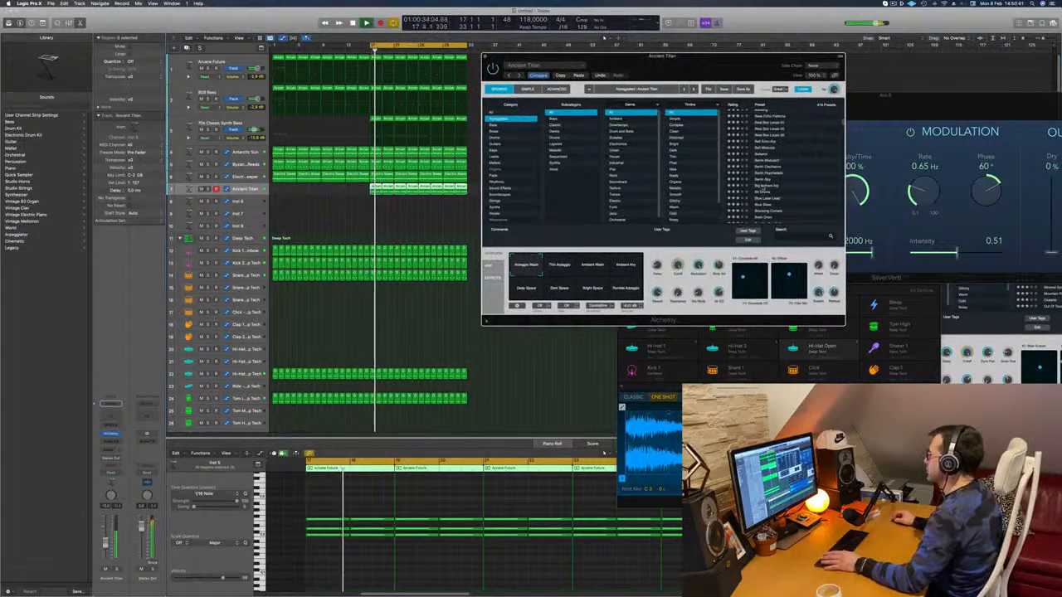
click(763, 187)
scroll(771, 186, down, 2)
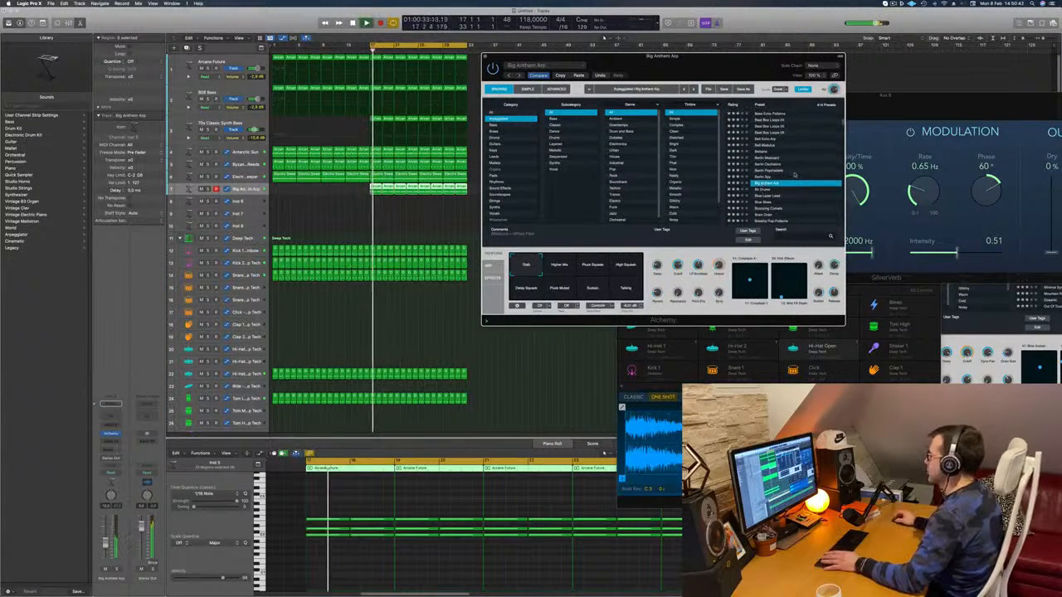
click(771, 184)
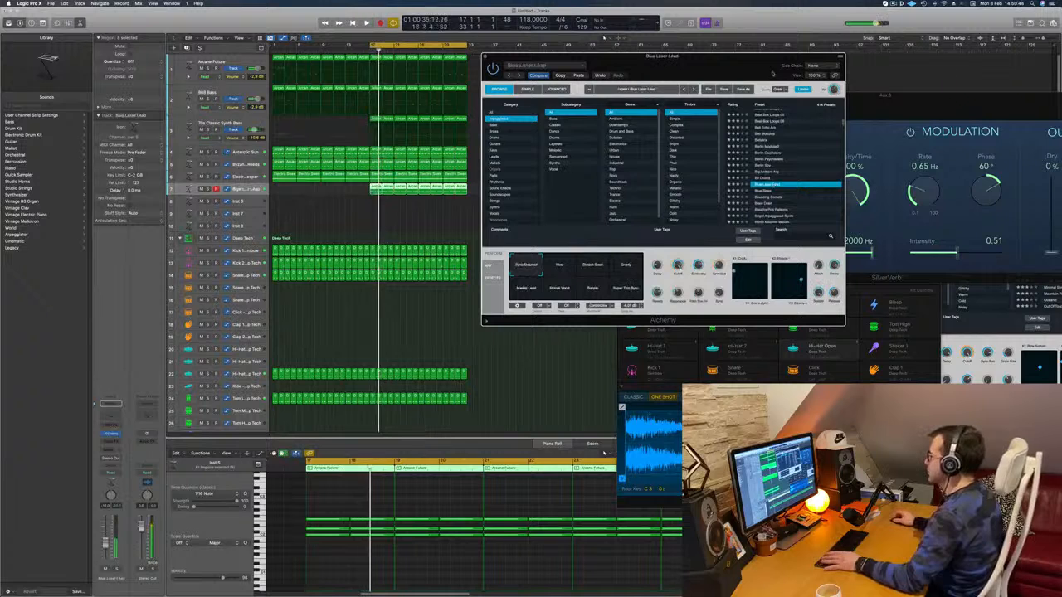
key(super+w)
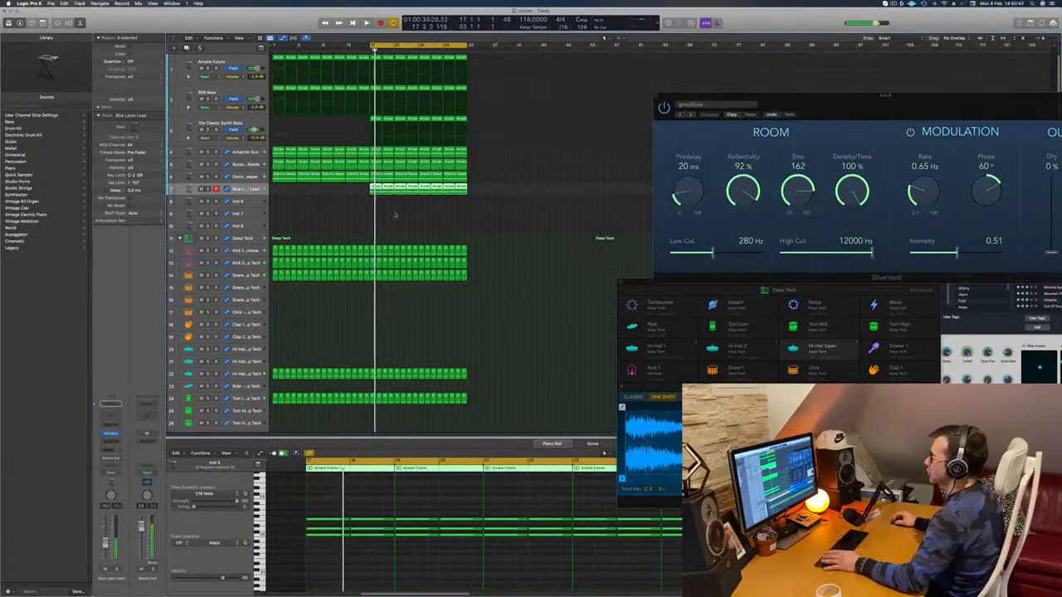
- Shorten all the chord notes in the Blue Laser Lead regions to brief stabs, and check them in playback
scroll(457, 554, down, 1)
drag(1008, 509, 314, 523)
key(space)
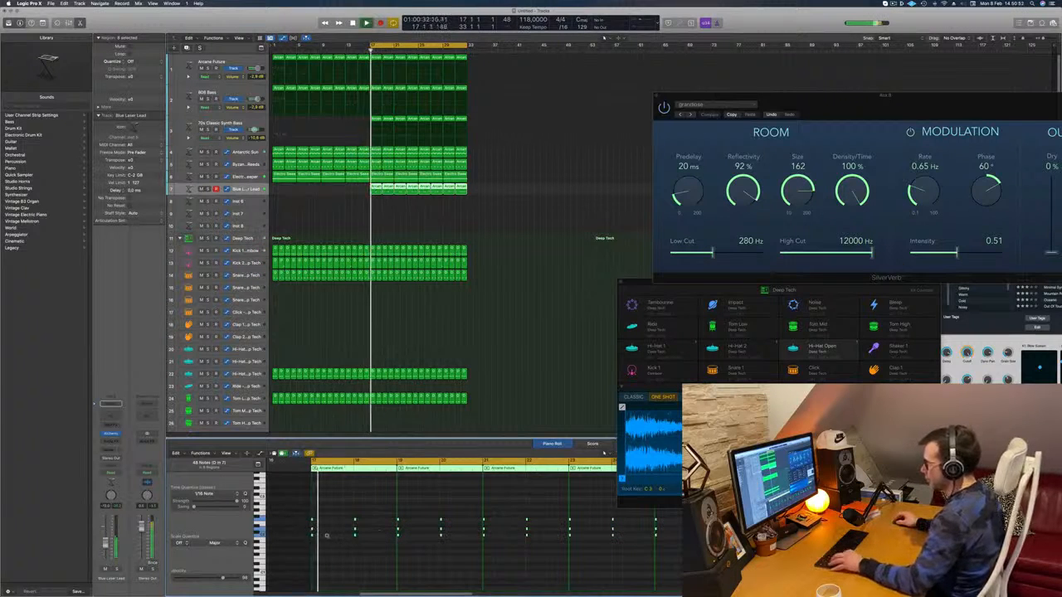
scroll(332, 534, up, 5)
key(space)
key(space)
scroll(344, 532, up, 2)
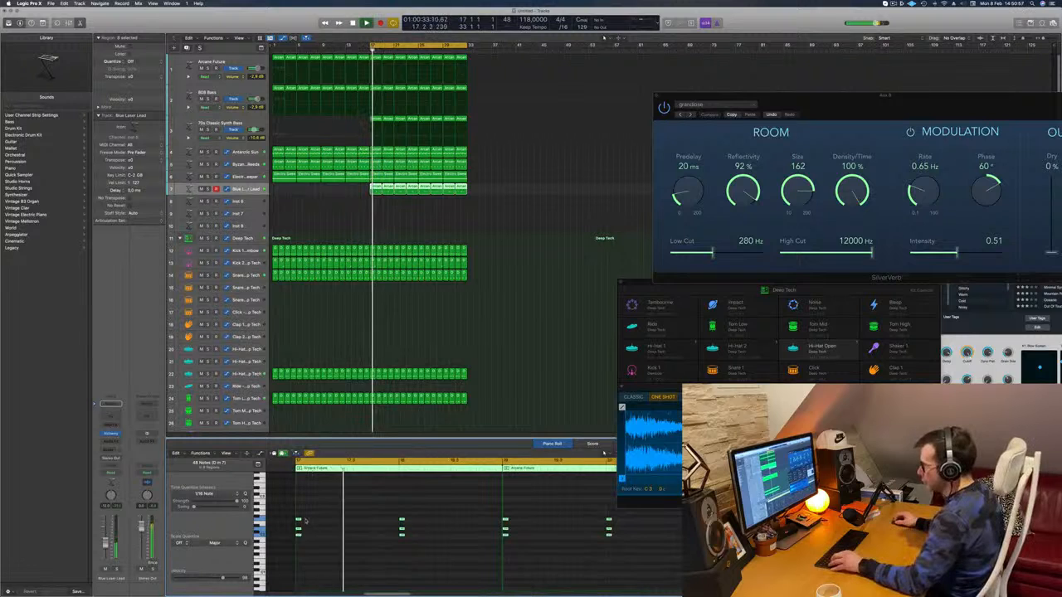
- Copy the short chords within each bar to make three evenly spaced hits per bar across the Blue Laser Lead regions
drag(304, 521, 402, 522)
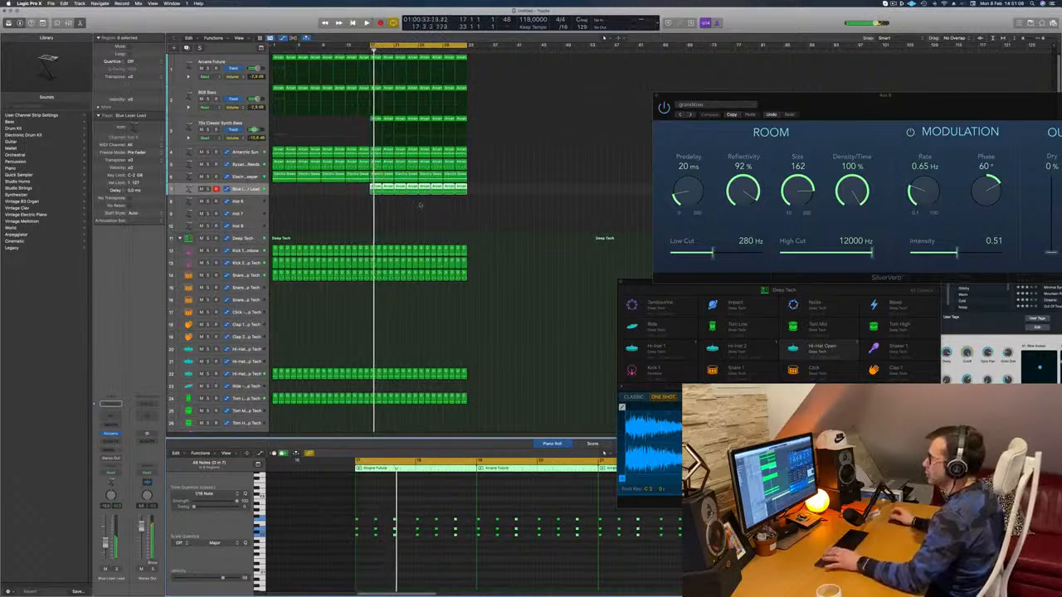
key(space)
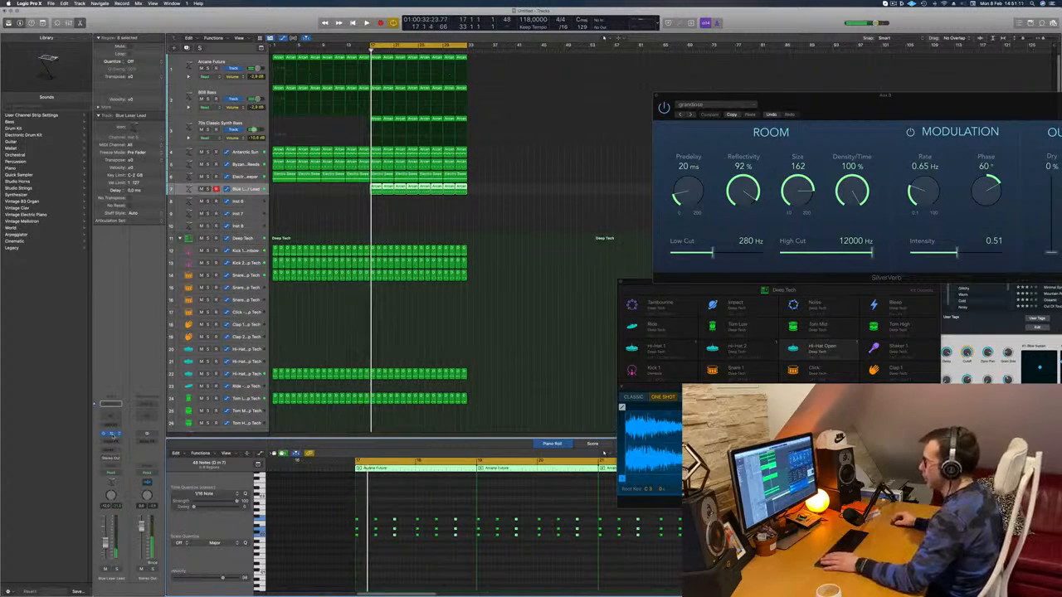
- Reopen the Blue Laser Lead track's Alchemy synth and play the Bright Majestic Waves preset with the arrangement
click(111, 434)
key(space)
drag(695, 64, 583, 94)
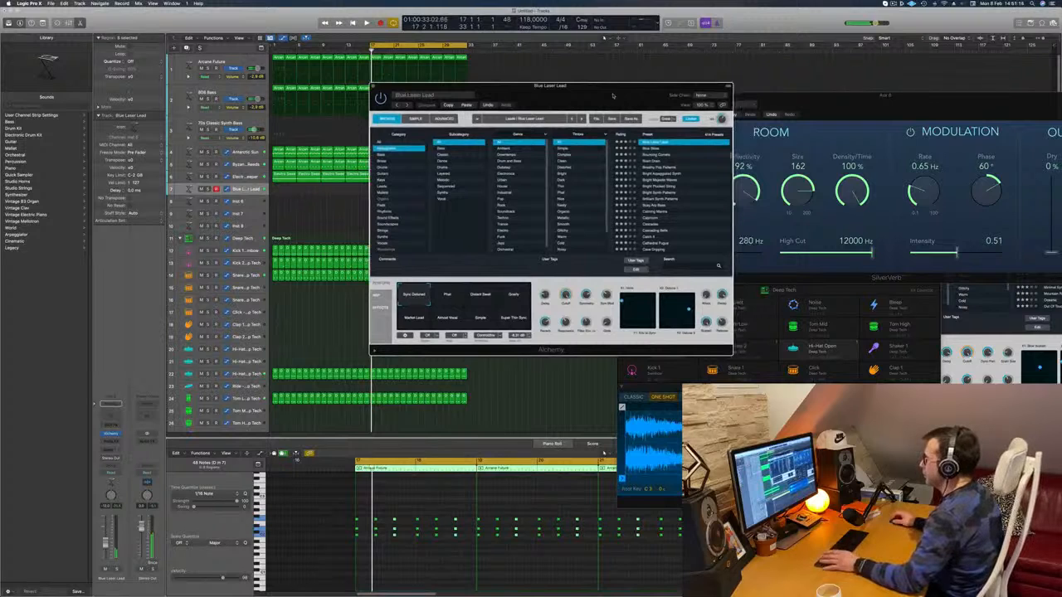
click(660, 180)
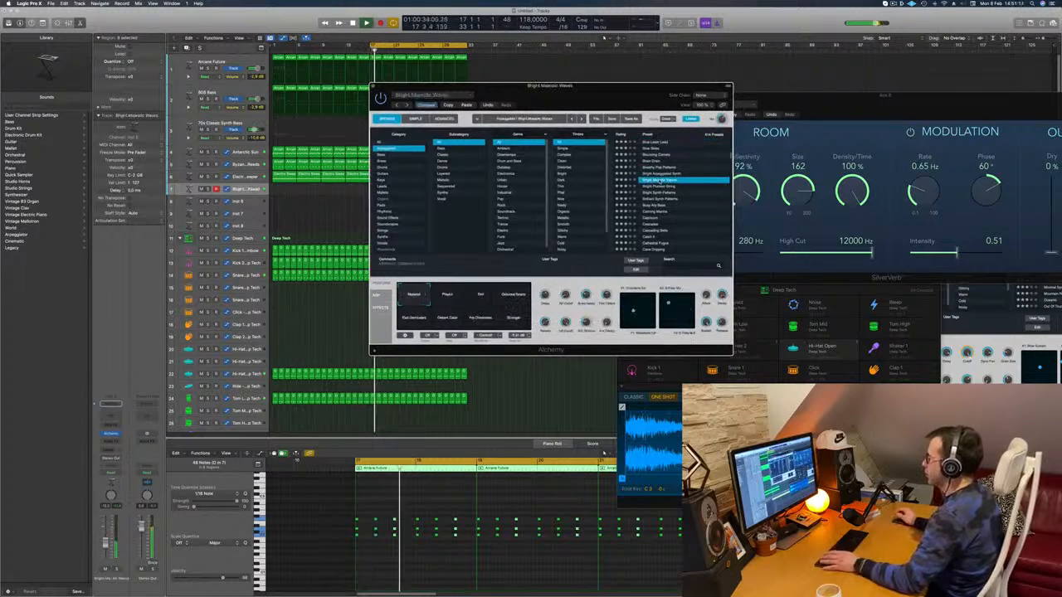
drag(615, 98, 662, 94)
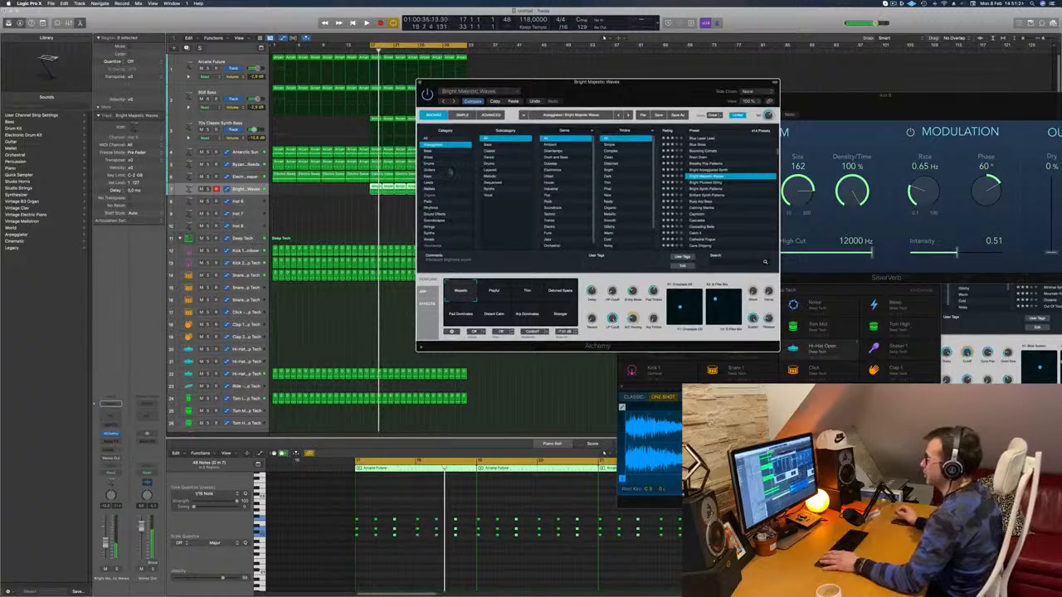
- Load the Epic Guitar Hall preset from the Guitars category and audition its Hi Detune and Polysynth 2 variations
click(449, 171)
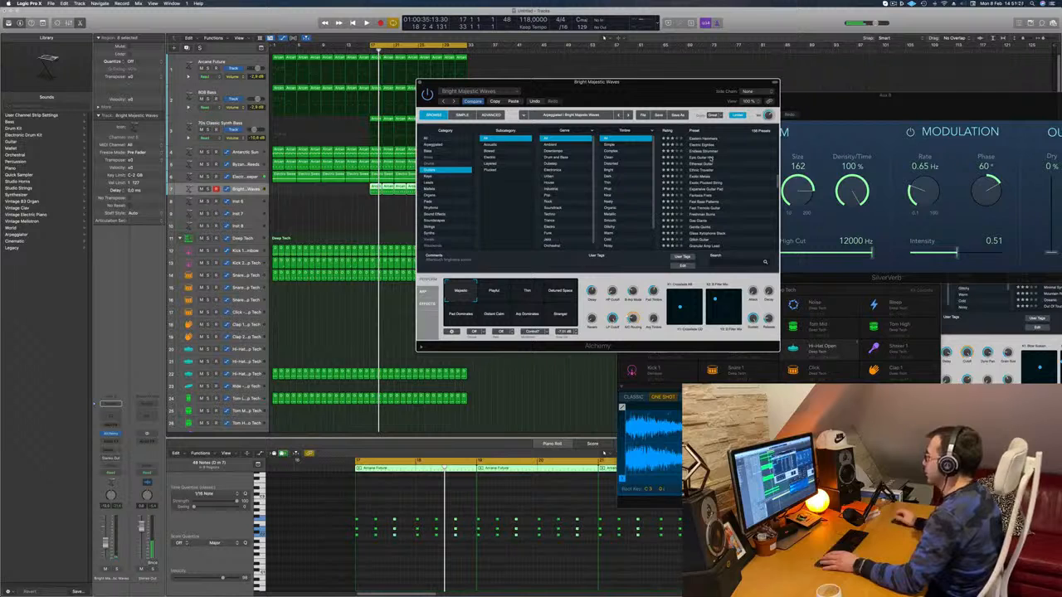
click(711, 158)
mouse_move(665, 94)
mouse_down()
mouse_move(675, 90)
mouse_move(618, 92)
mouse_move(638, 109)
mouse_move(706, 78)
mouse_move(637, 112)
mouse_move(652, 102)
mouse_up()
click(495, 301)
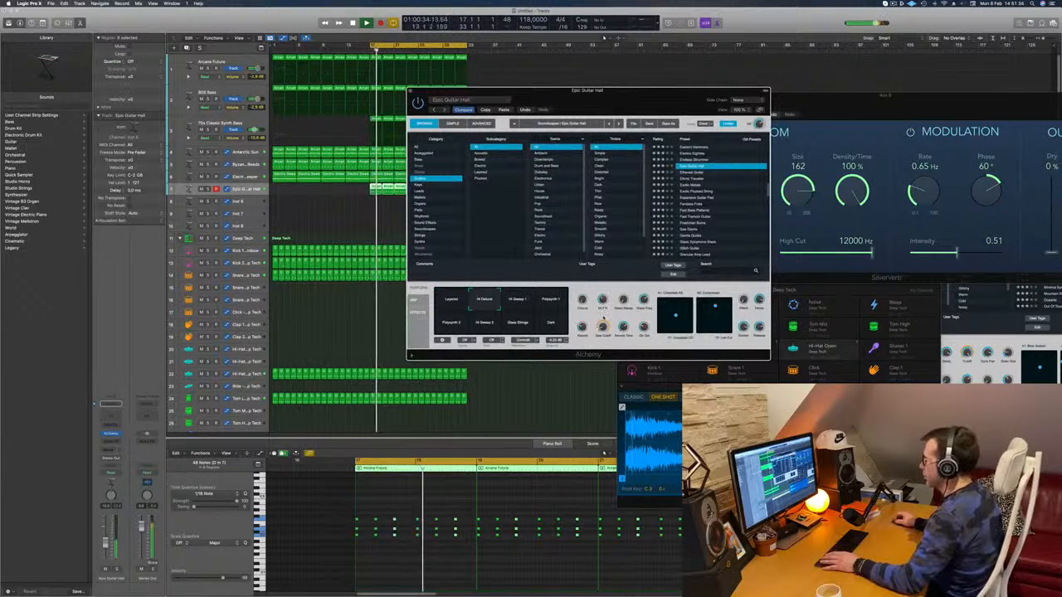
click(451, 323)
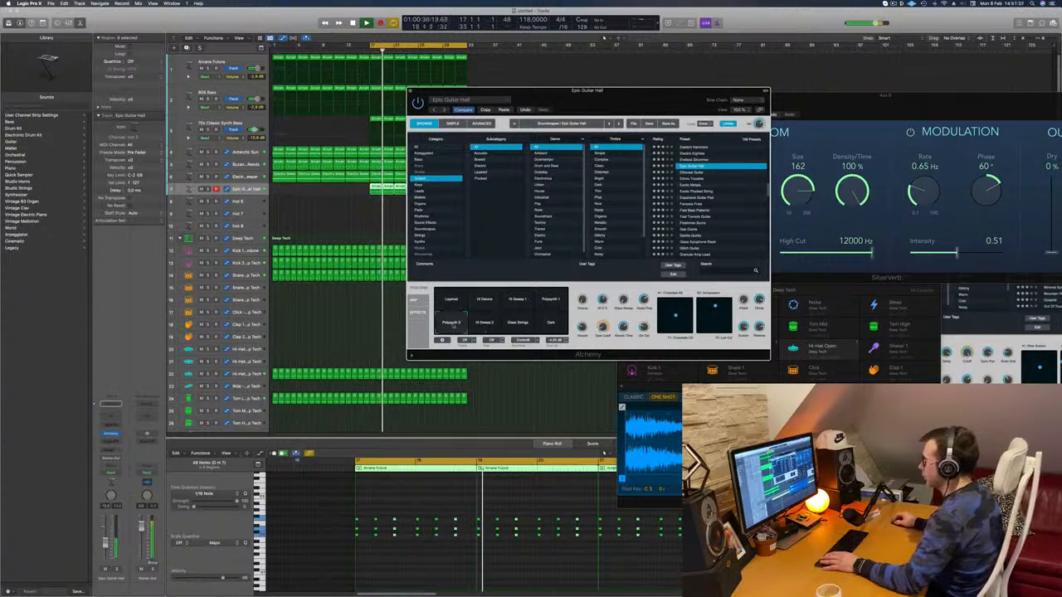
- Audition Epic Guitar Hall's Polysynth 1 and Dark variations, briefly soloing the track before hearing it in the full mix
drag(676, 109, 742, 135)
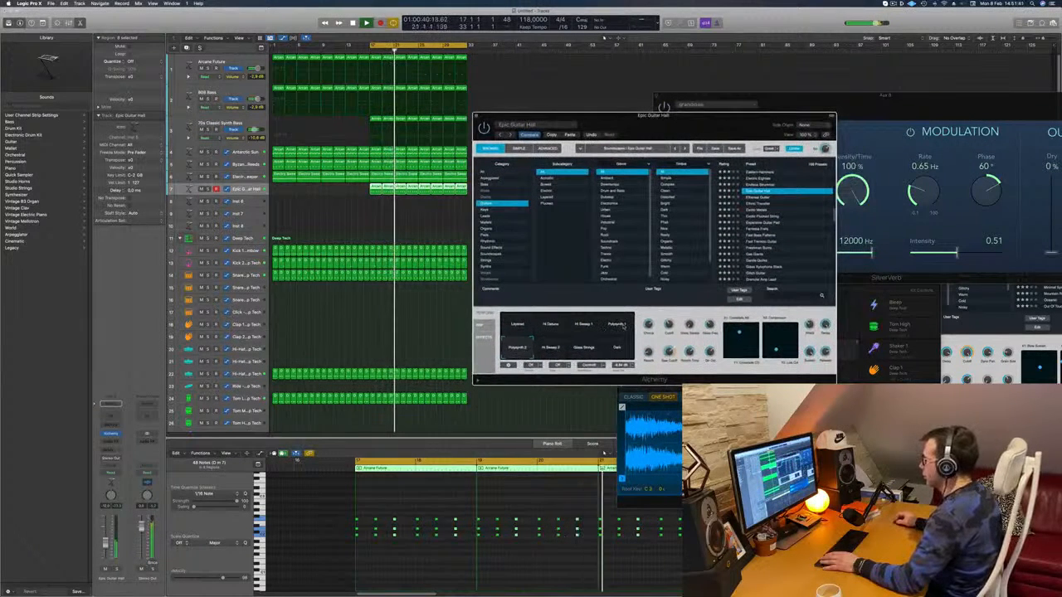
click(622, 325)
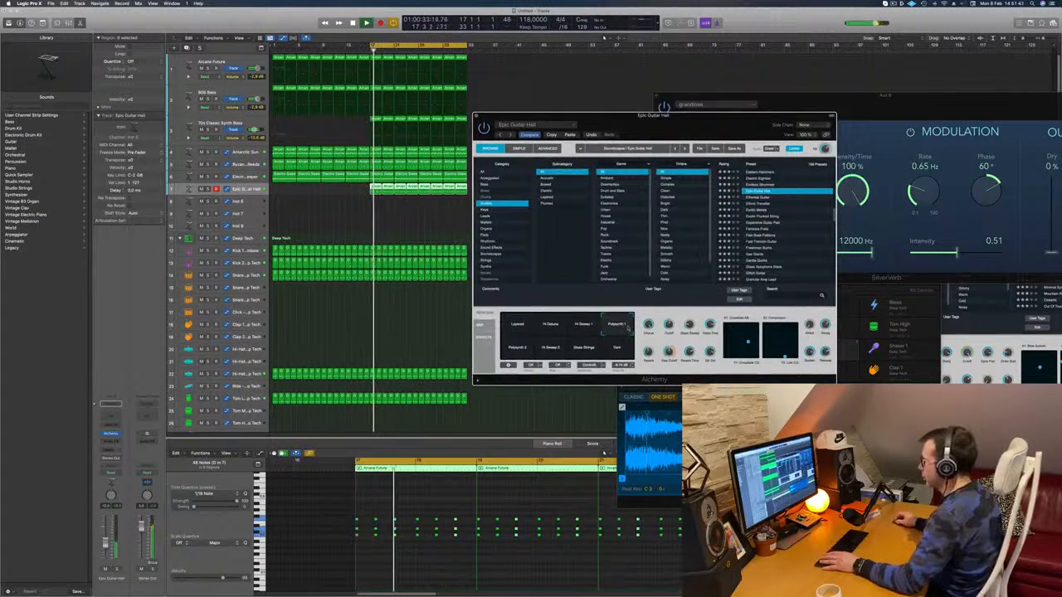
click(619, 354)
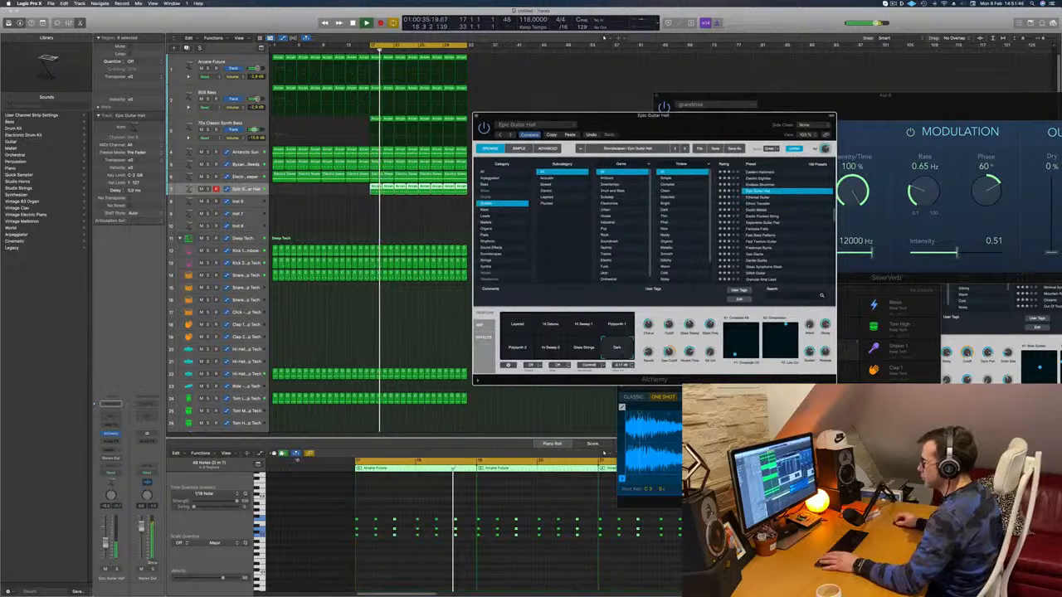
key(s)
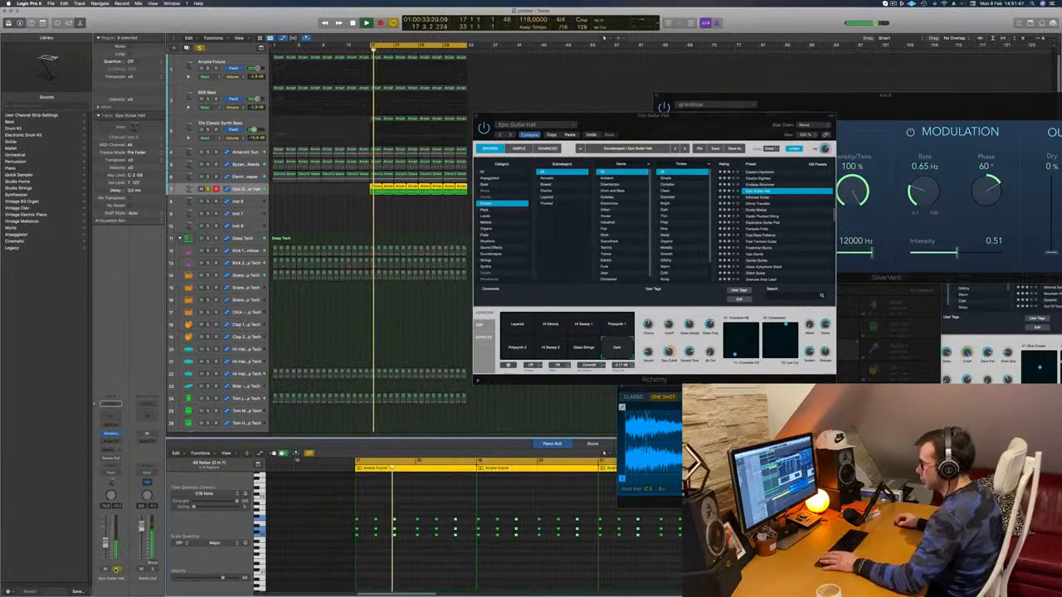
key(s)
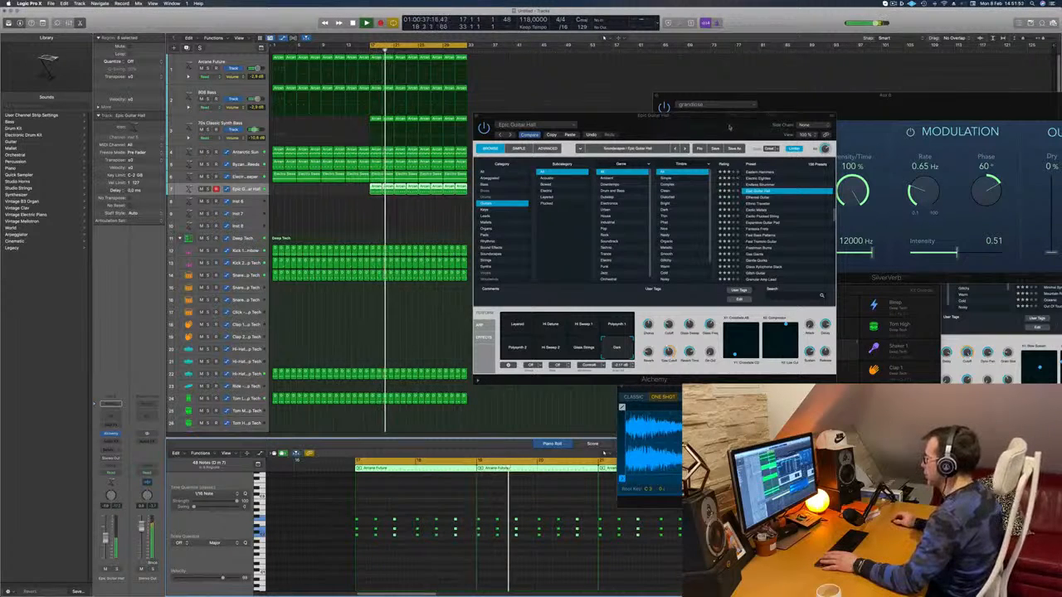
- Load the Exotic Metals preset and slightly lower the track's volume during playback
drag(730, 127, 788, 103)
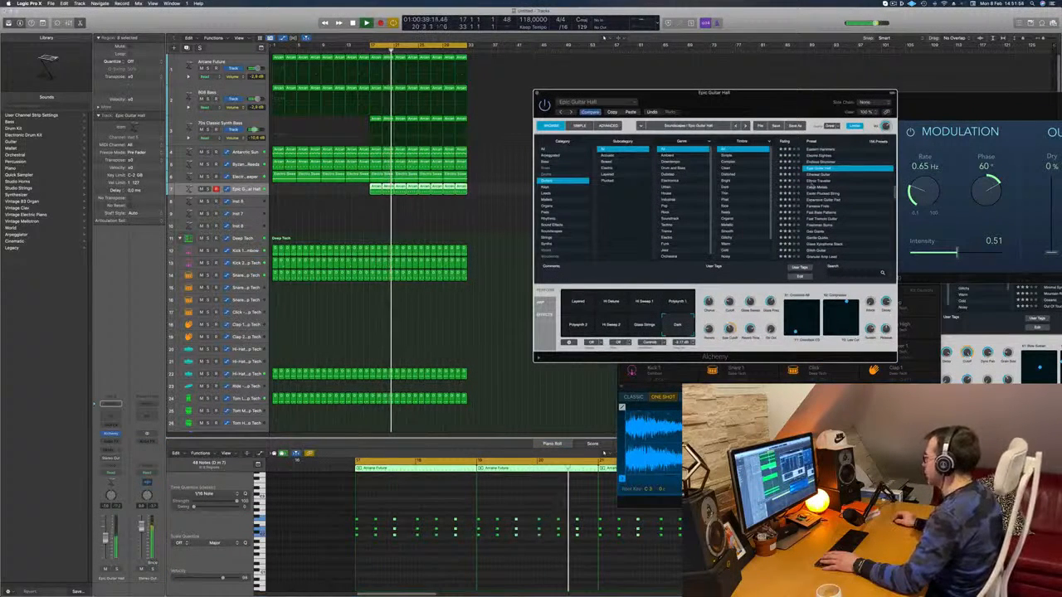
click(818, 187)
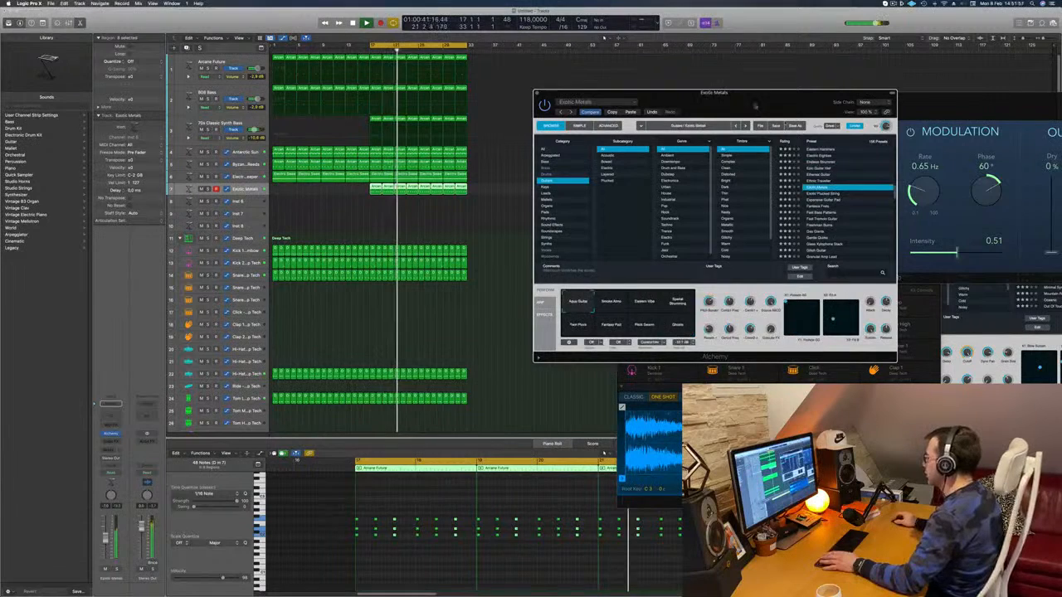
drag(756, 105, 758, 62)
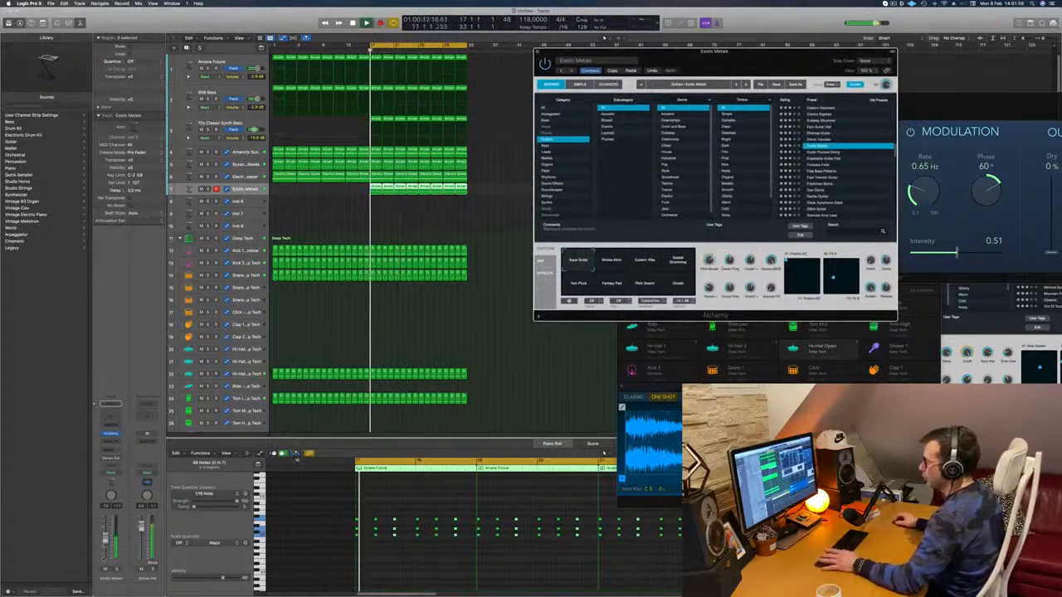
drag(106, 539, 105, 542)
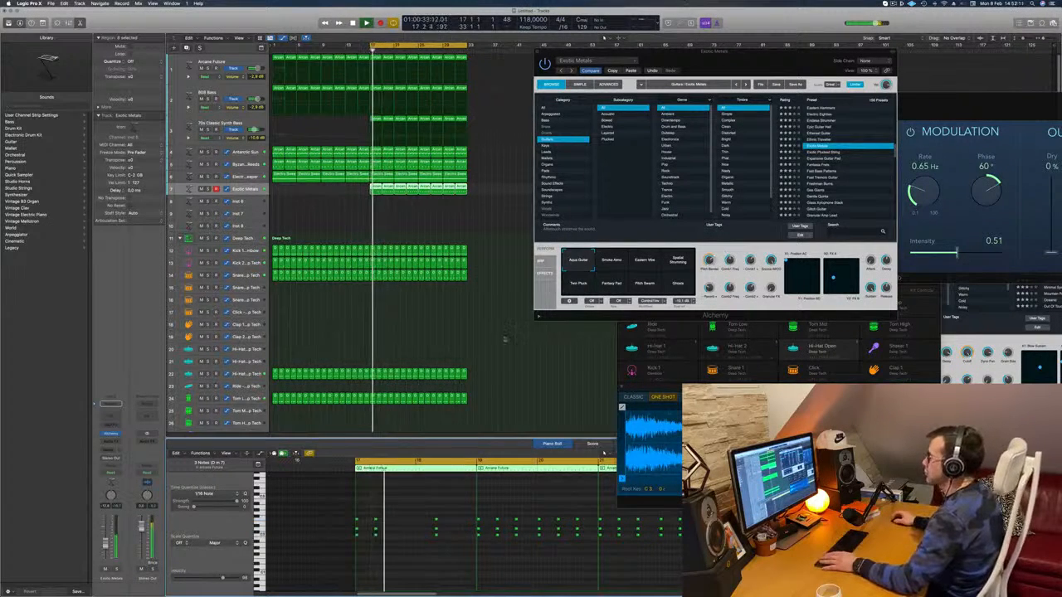
- Replace the Exotic Metals regions after the first one with repeated copies of the first region up to the end of bar 32
drag(373, 199, 478, 189)
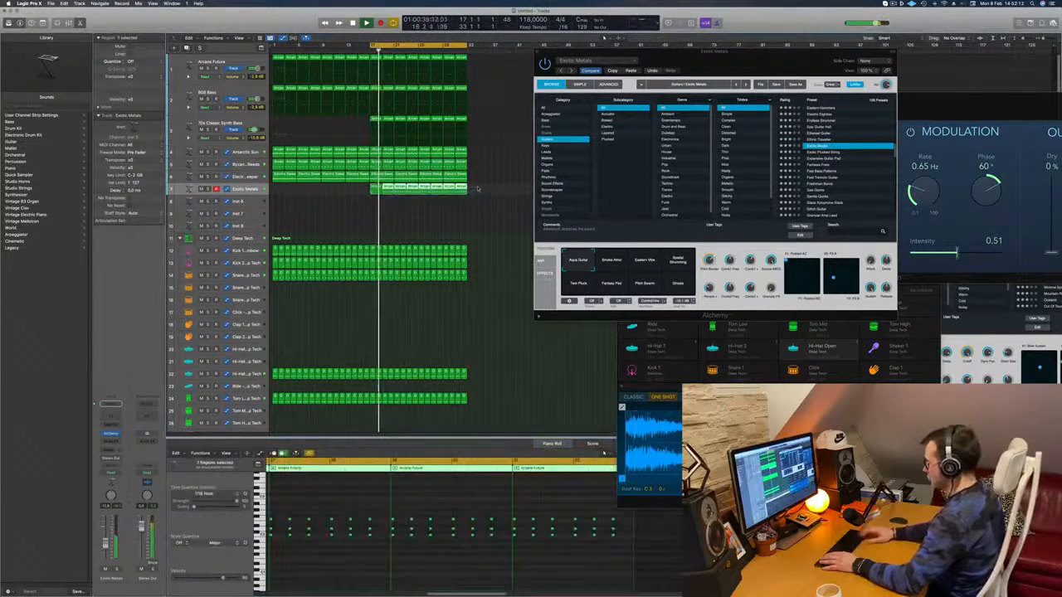
key(Delete)
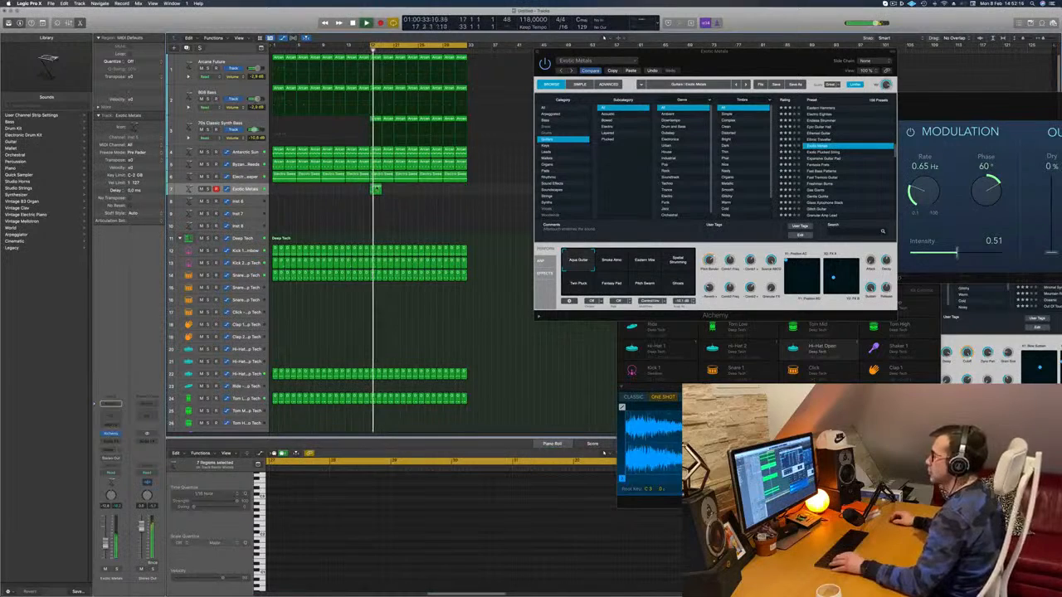
key(super+v)
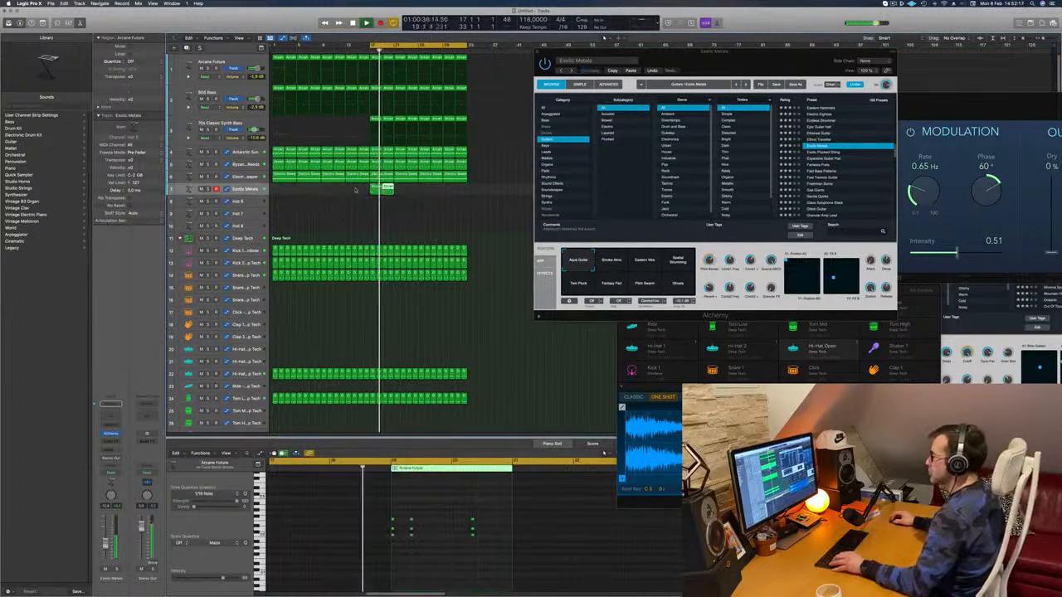
drag(381, 188, 448, 189)
key(super+r)
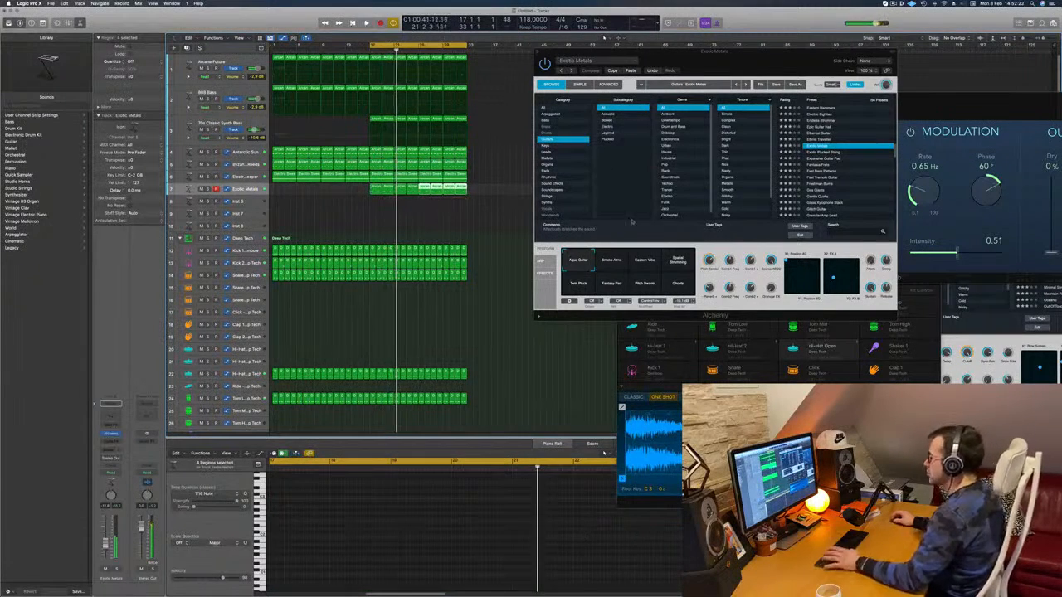
- Audition six other Exotic Metals variations, including Eastern Vibe and Fantasy Pad, and try the Fantasia Frets preset
click(613, 260)
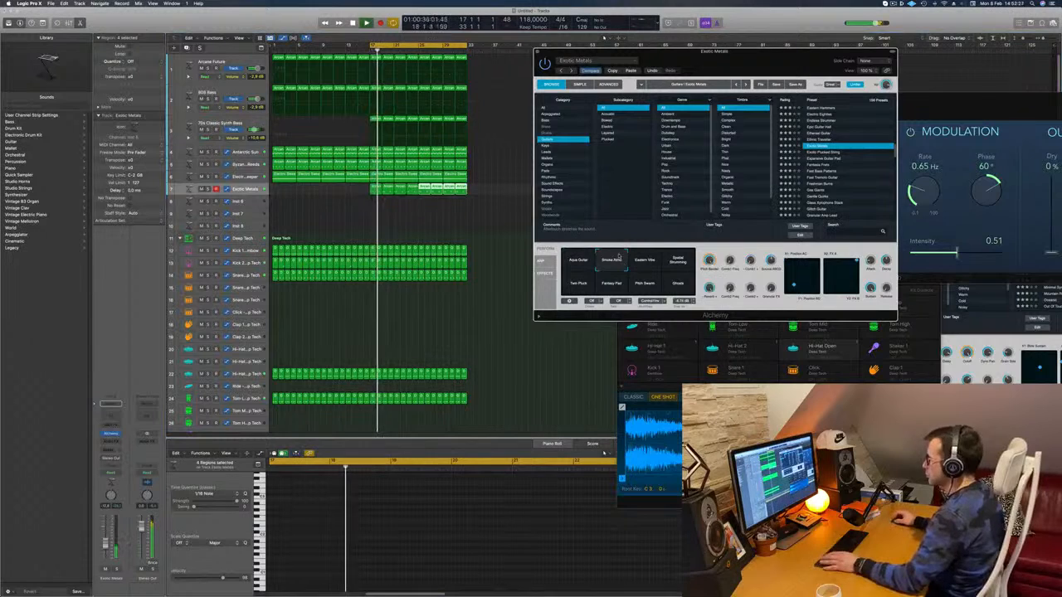
click(642, 262)
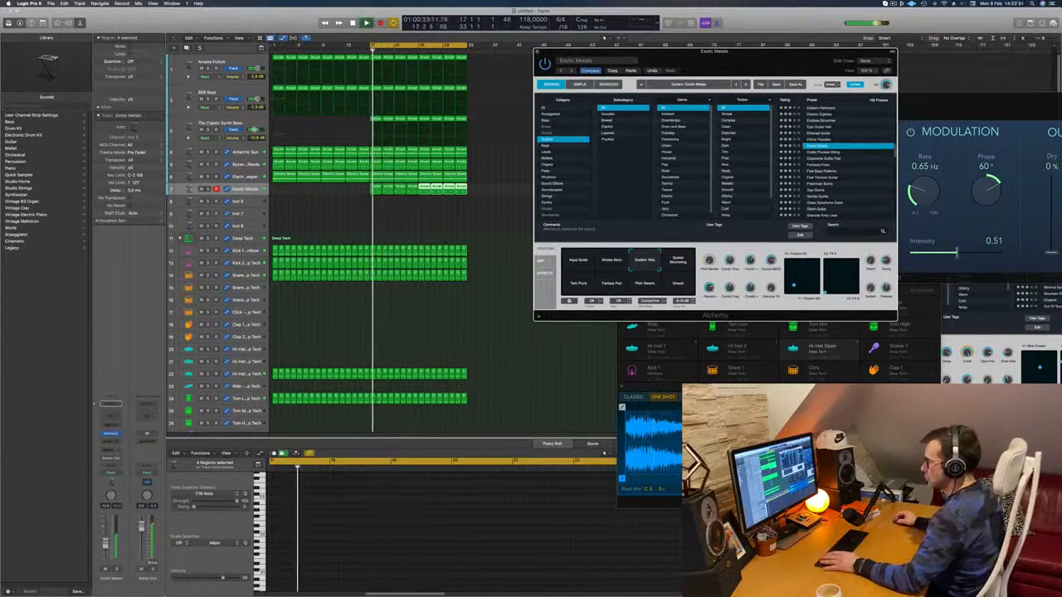
click(605, 37)
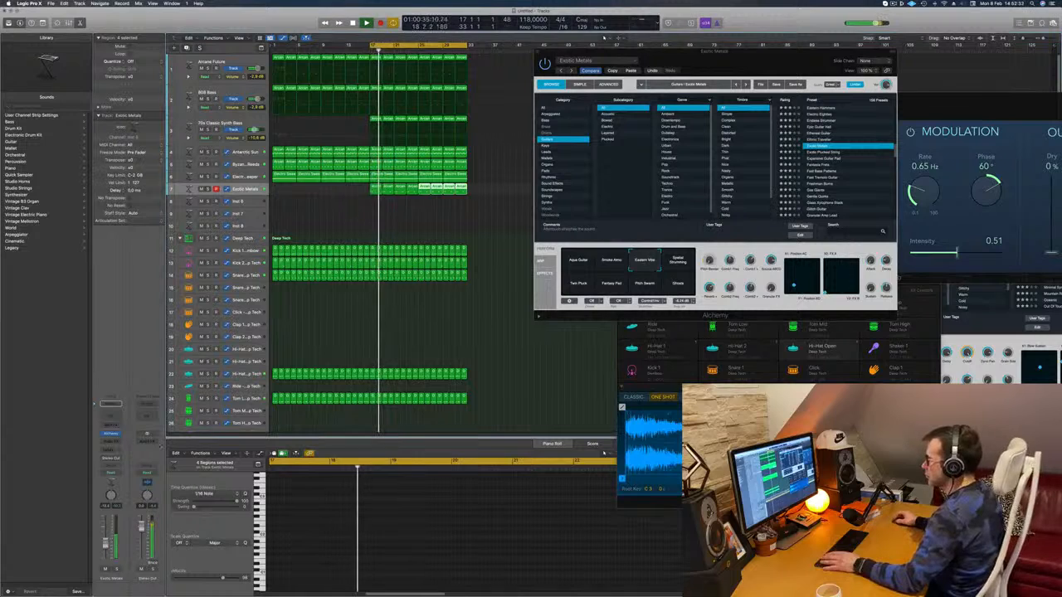
click(679, 262)
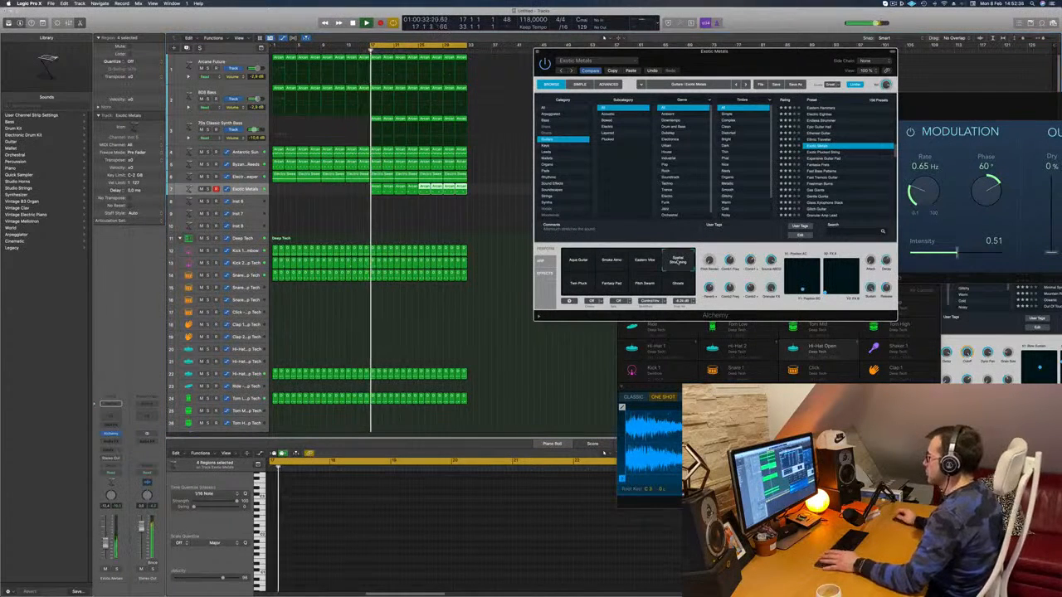
click(576, 288)
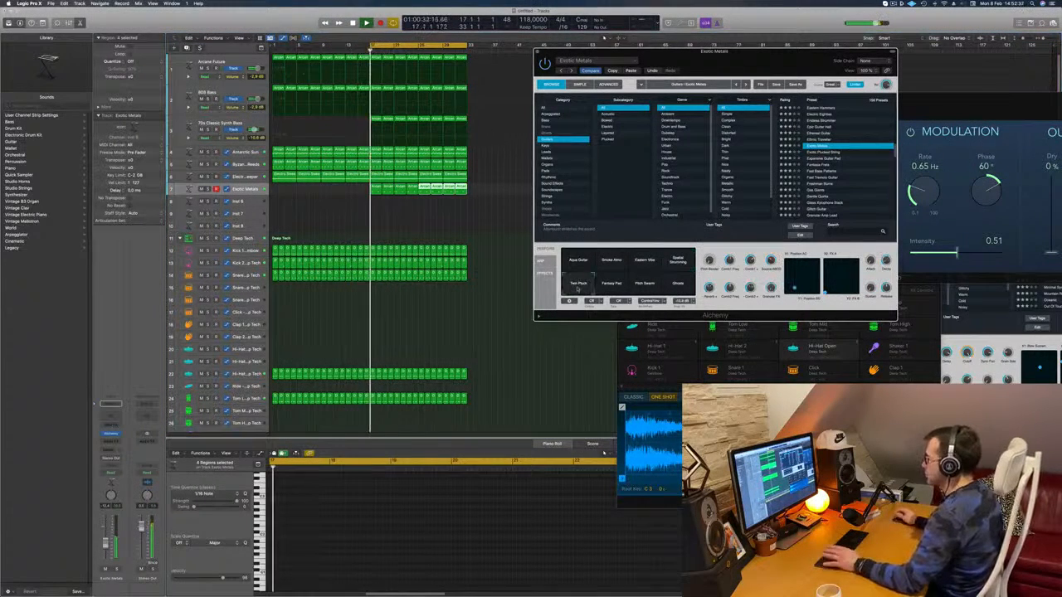
click(612, 285)
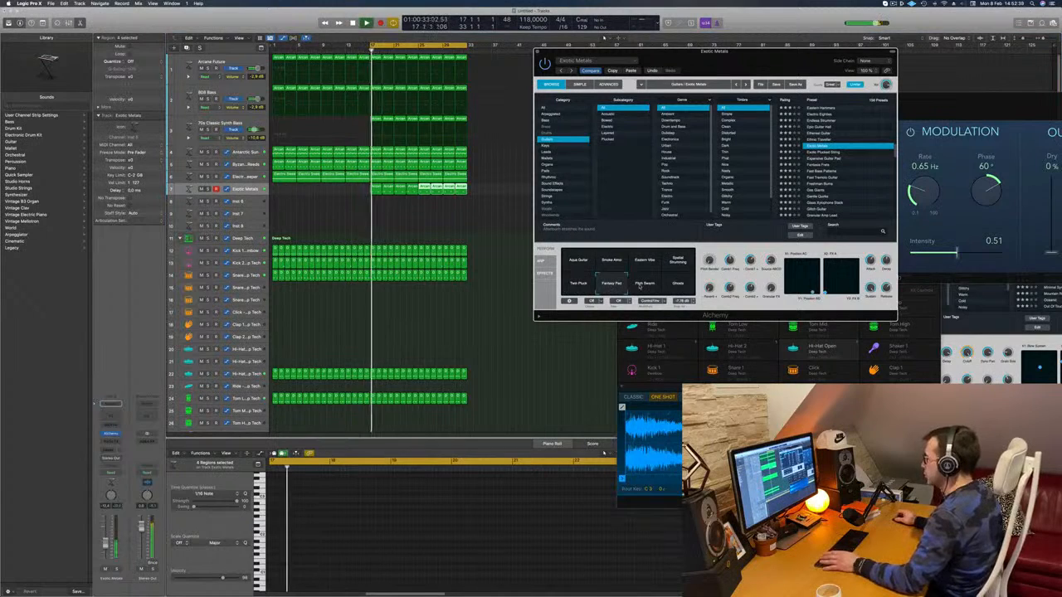
click(644, 285)
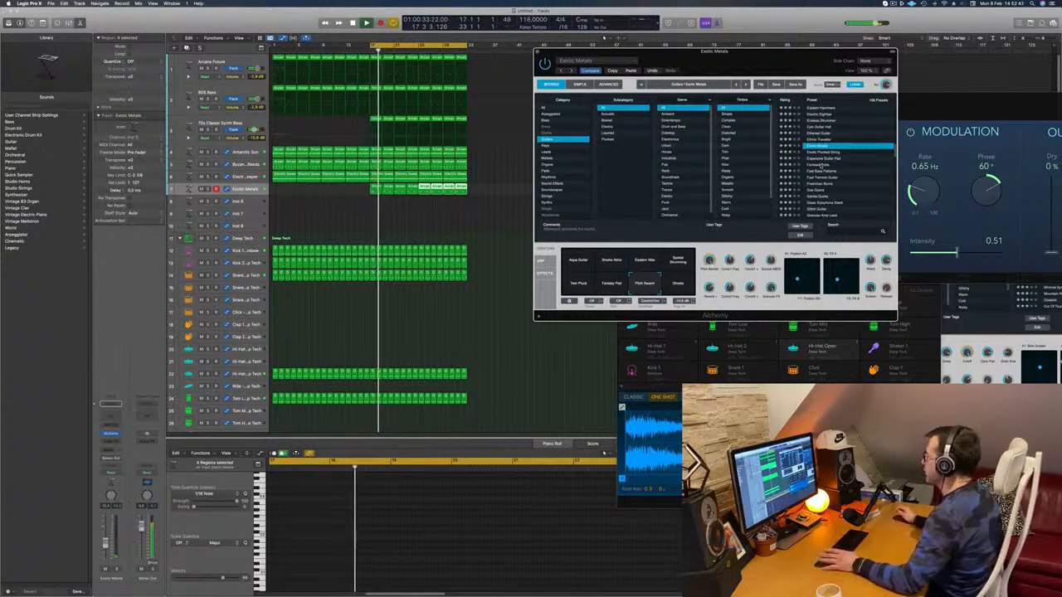
click(819, 165)
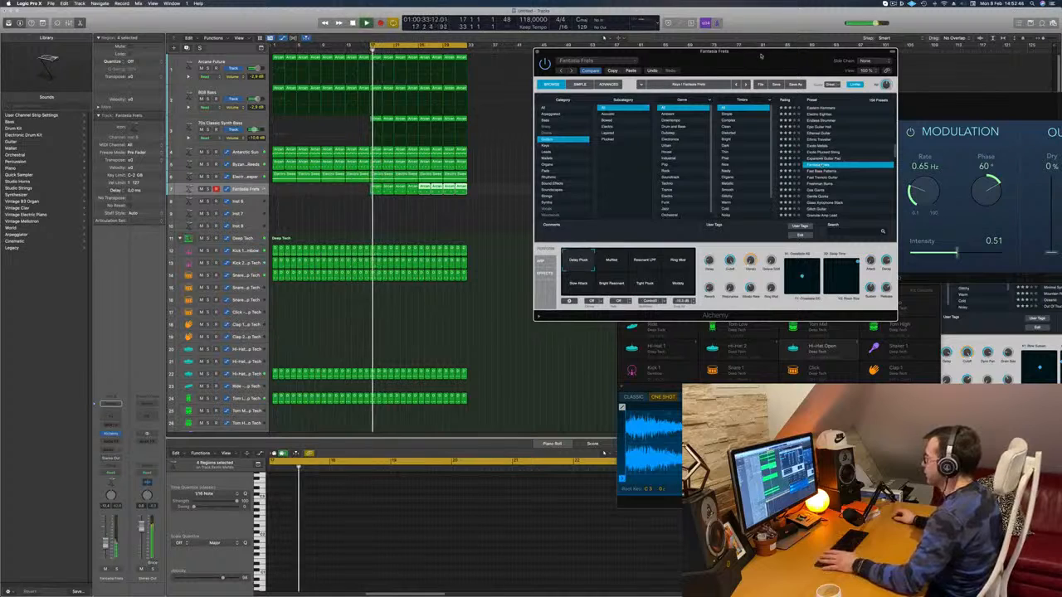
drag(783, 52, 728, 58)
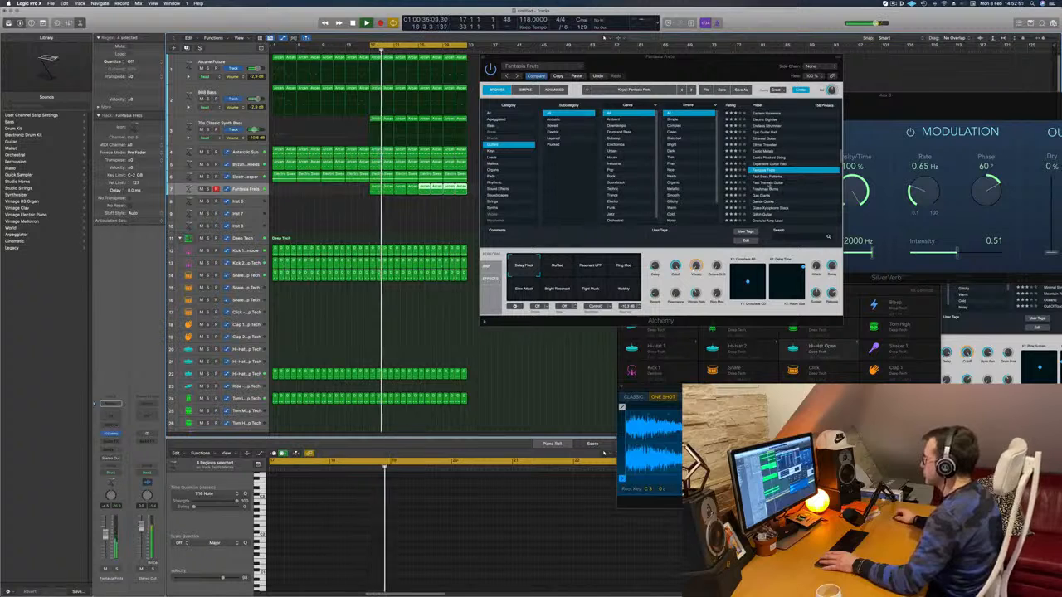
- Move the last chord in the Fantasia Frets track's first region about a sixteenth note later
click(376, 192)
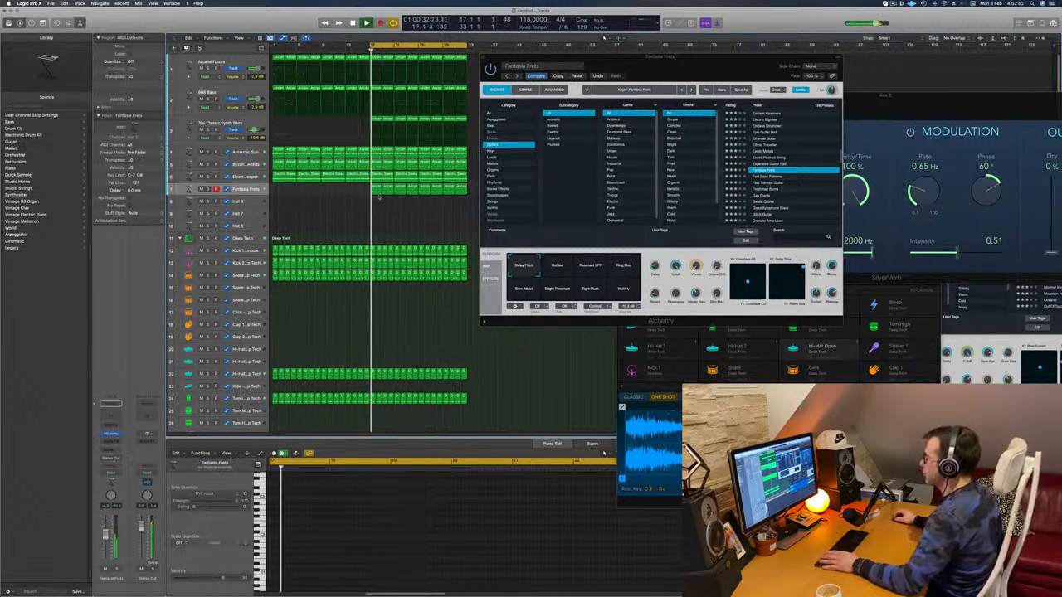
key(r)
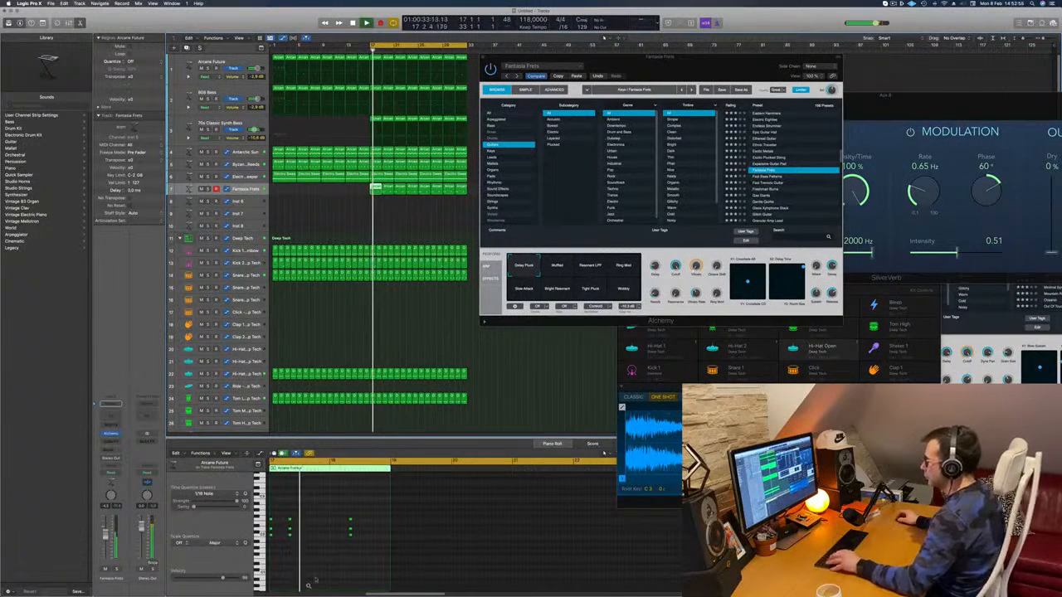
key(space)
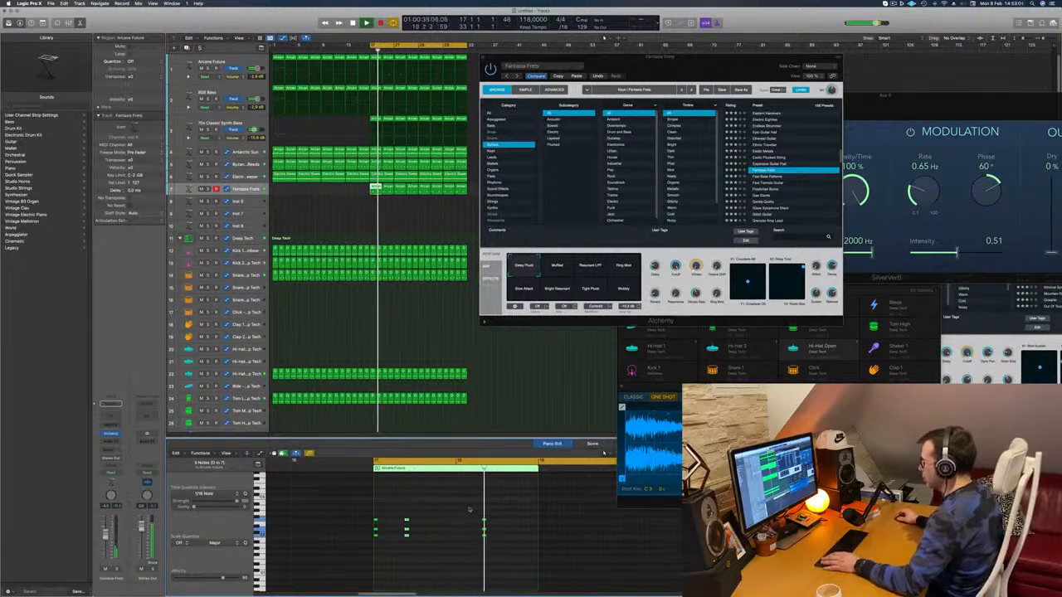
key(comma)
key(comma)
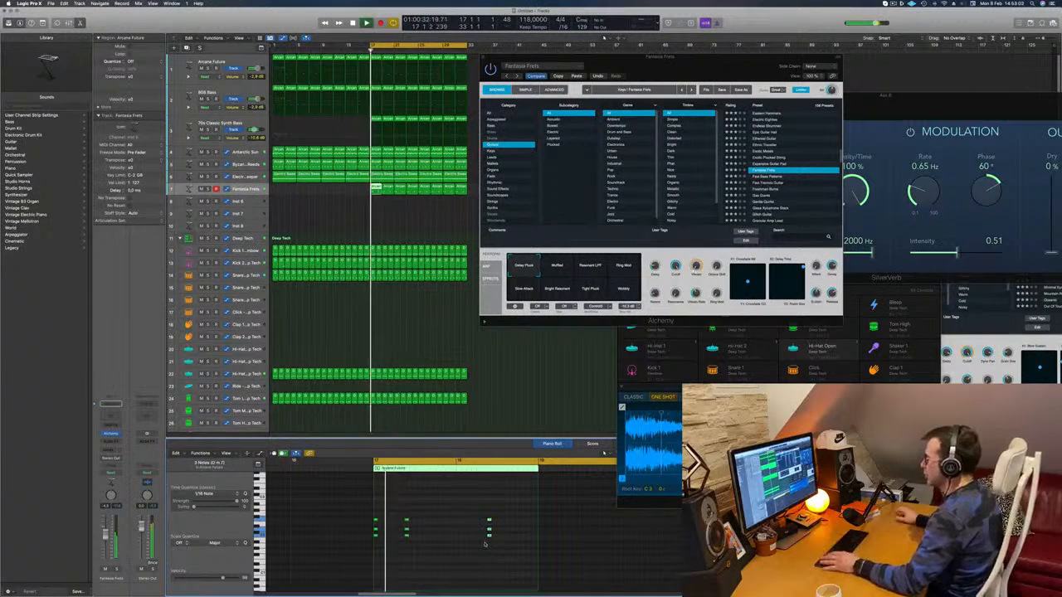
- Move the Alchemy window off the effect display and audition the Freshman Burns and Glitch Guitar presets during playback
drag(658, 68, 639, 80)
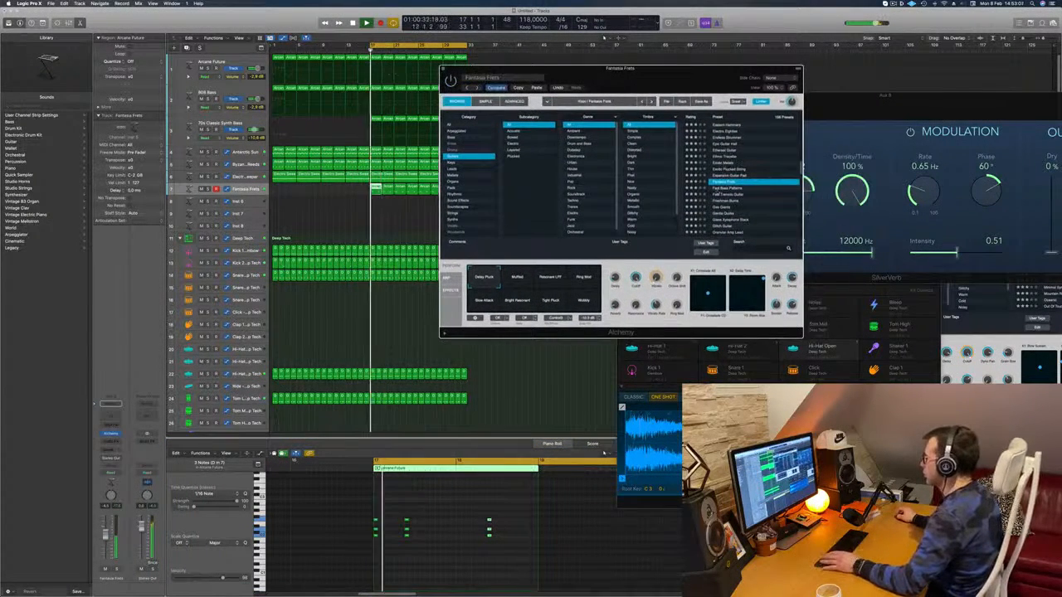
click(720, 202)
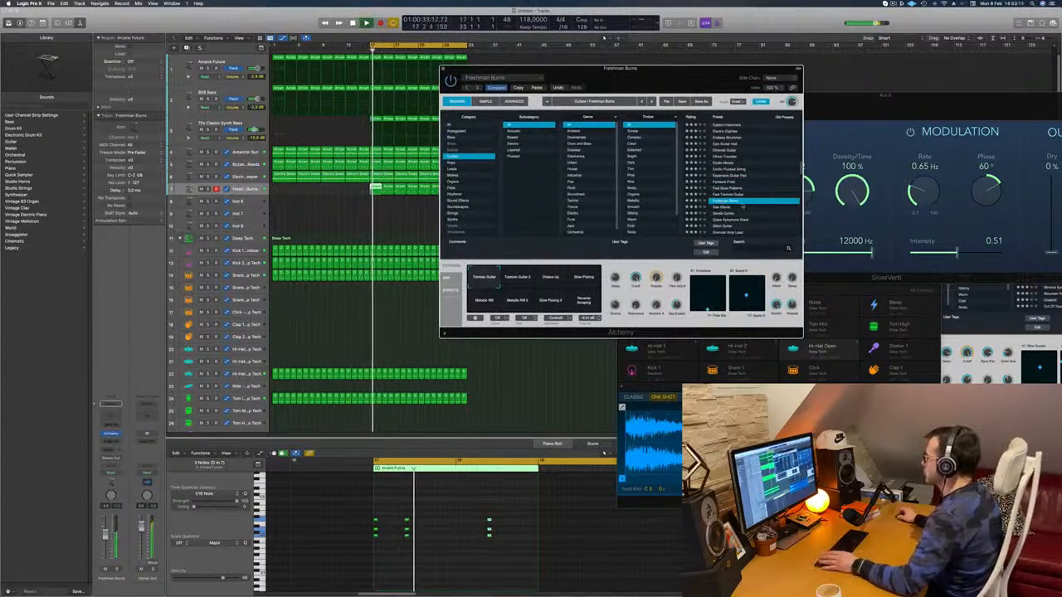
scroll(742, 206, down, 2)
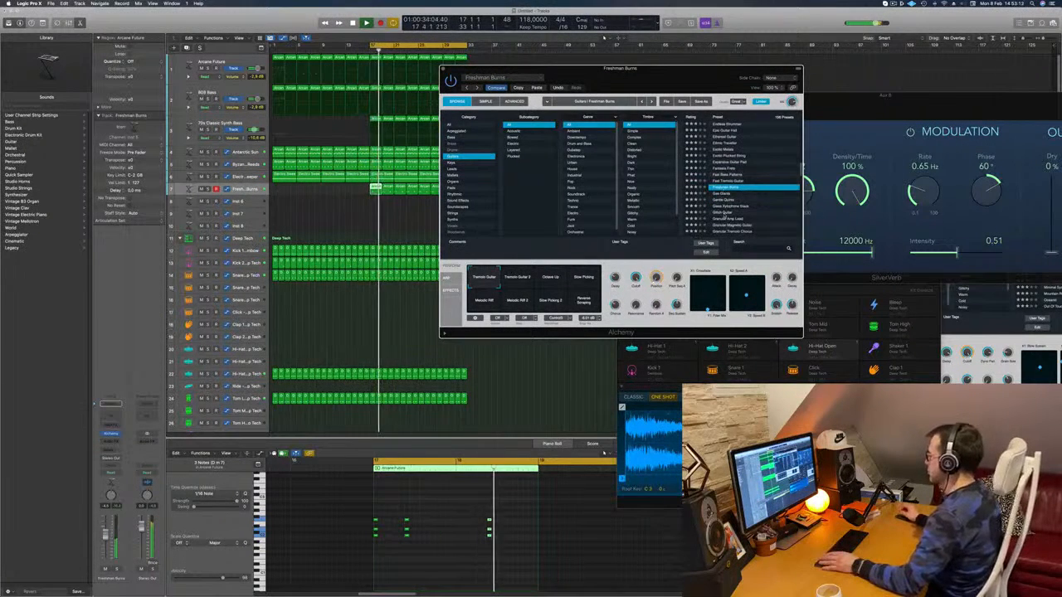
click(725, 213)
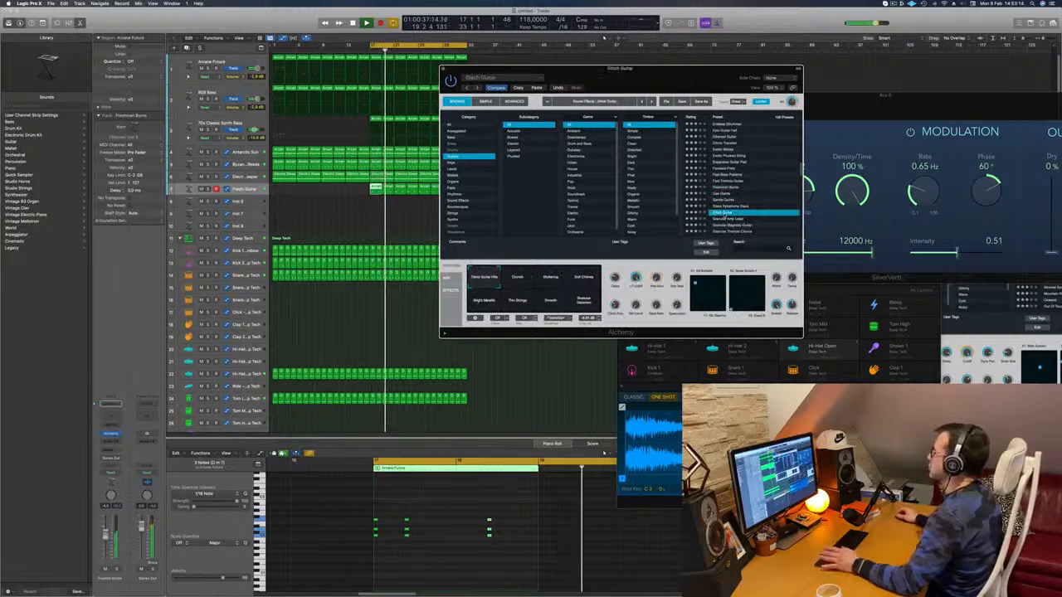
scroll(750, 195, down, 5)
scroll(757, 186, down, 3)
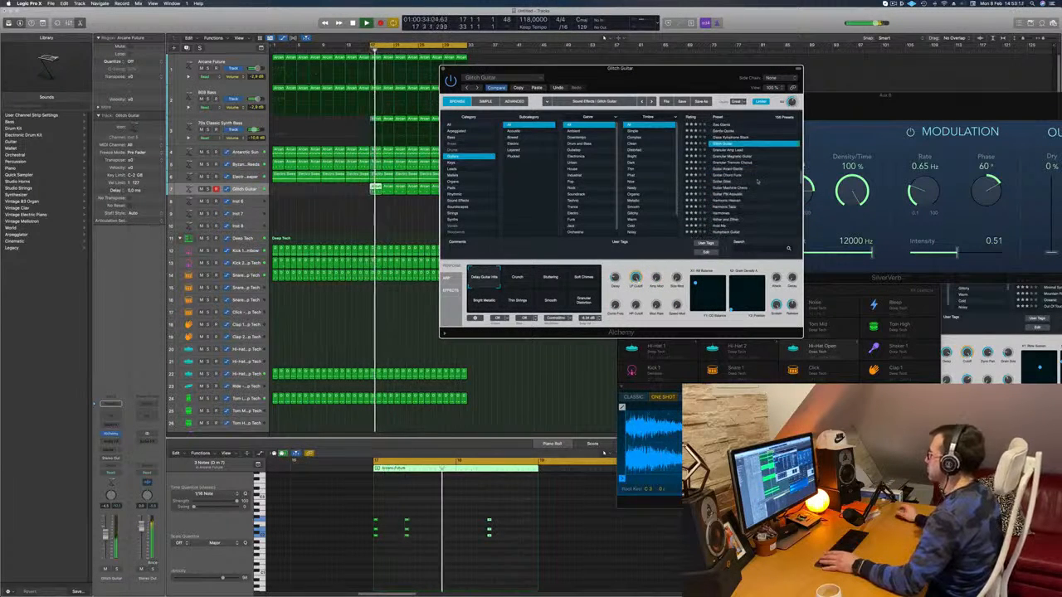
- Audition the Guitar PM Acoustic and Luscious Bell Layers presets on the chord-stab track
click(734, 194)
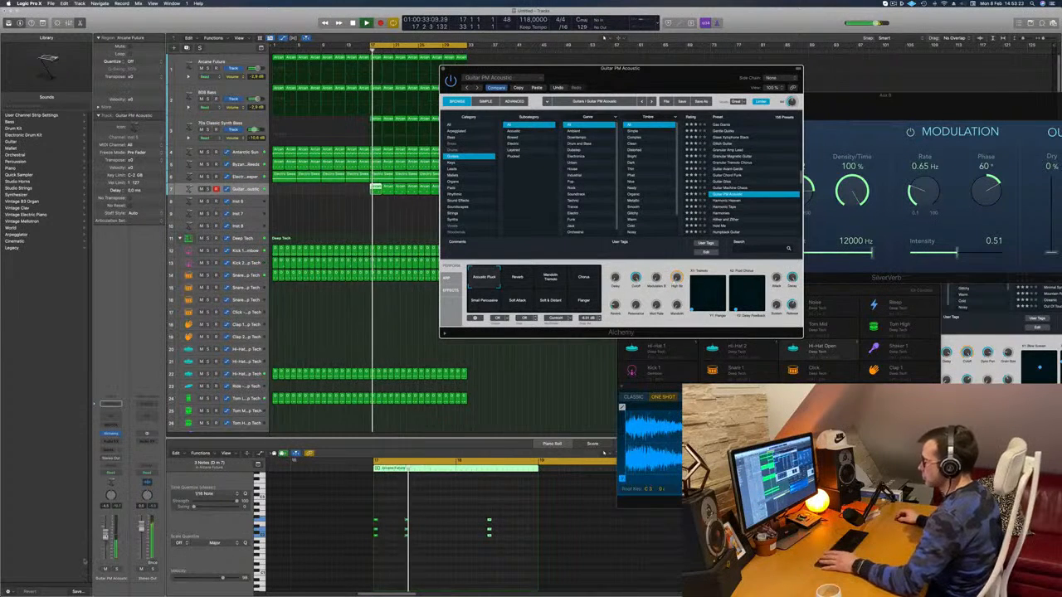
click(106, 538)
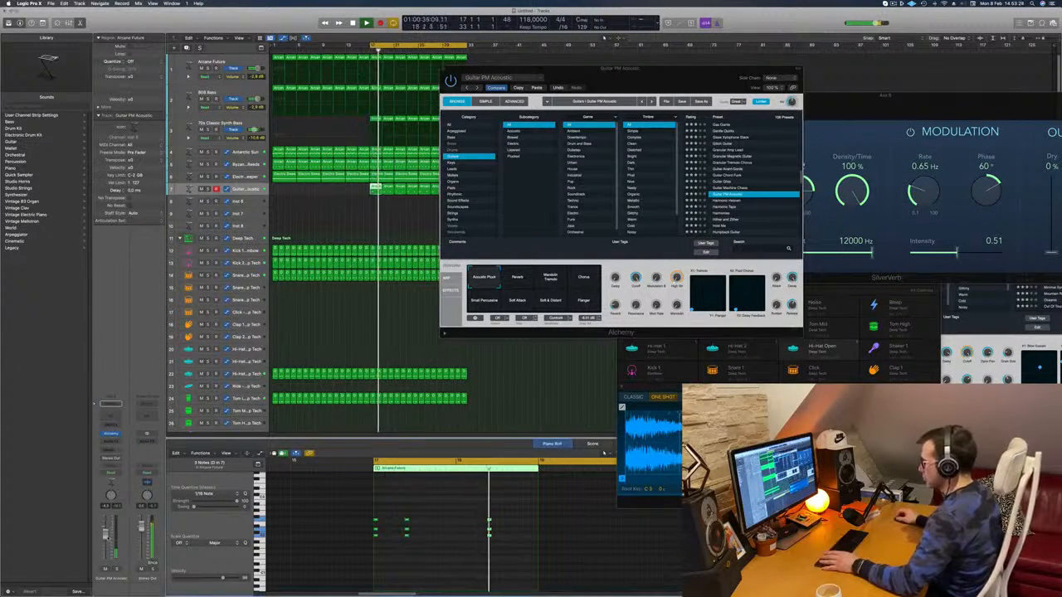
scroll(747, 200, down, 3)
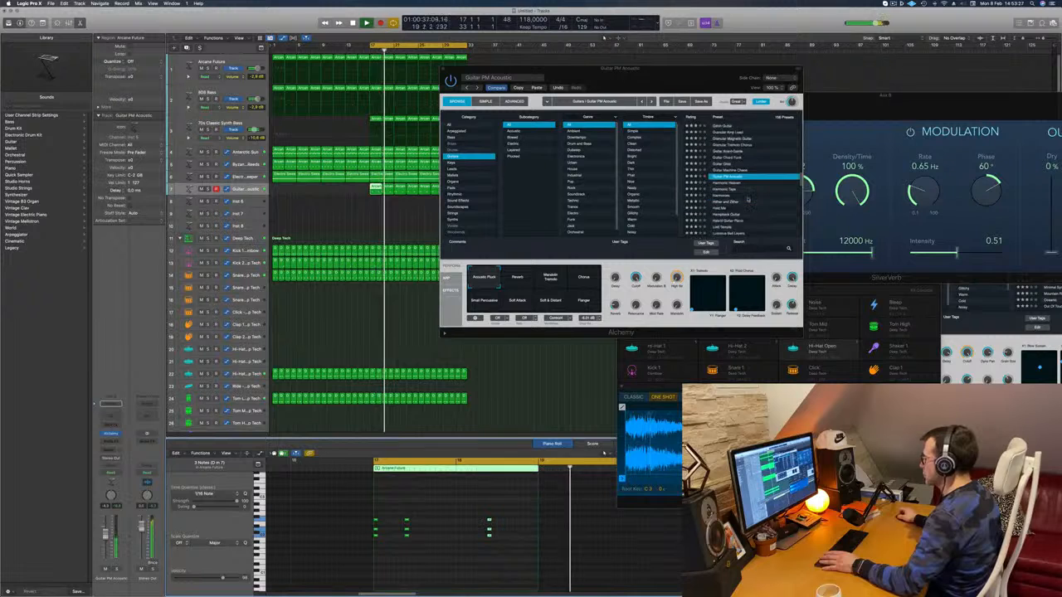
click(724, 229)
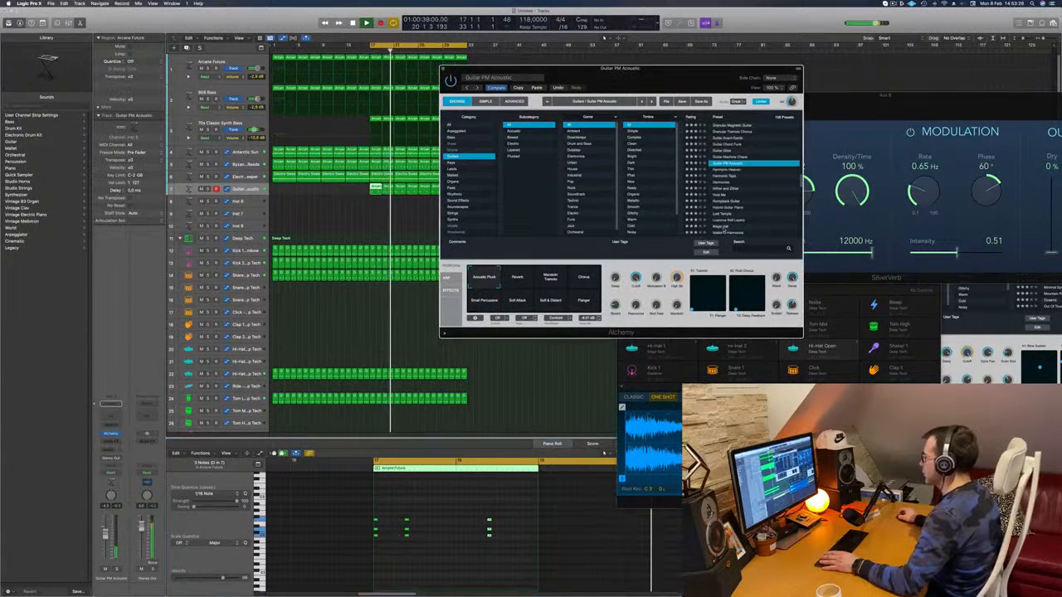
click(729, 221)
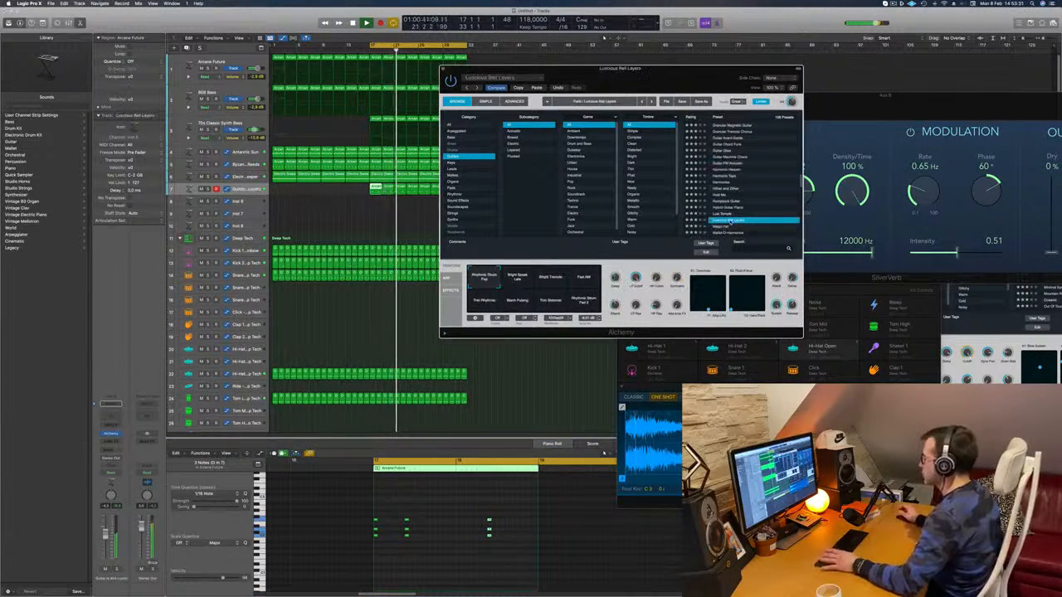
scroll(741, 182, down, 2)
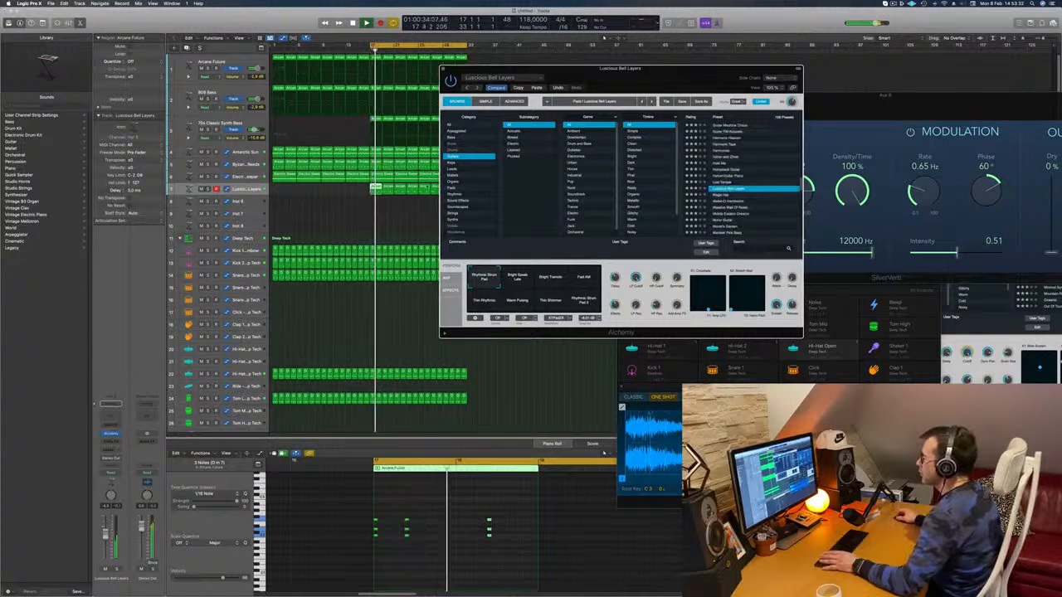
- Switch Alchemy's preset browser to the Organs category, try Clock Organ and load the Dulcimer Wash preset
click(457, 181)
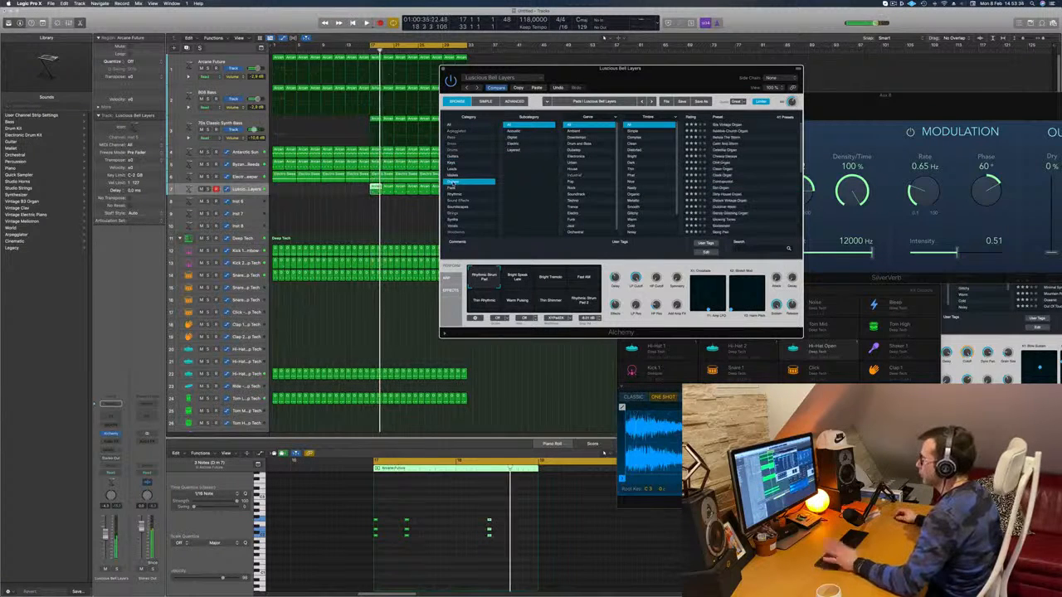
click(719, 176)
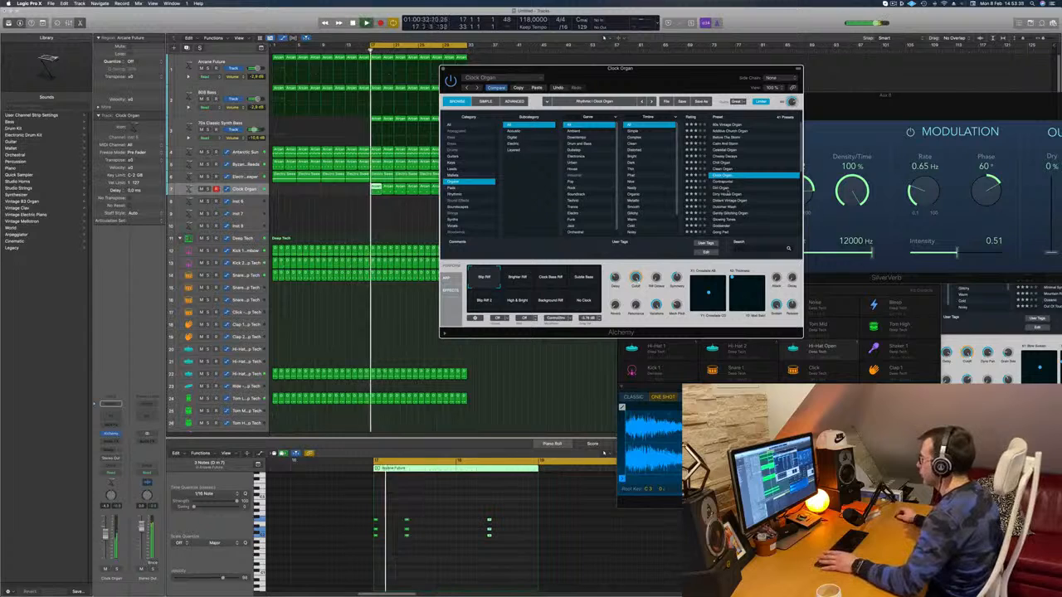
scroll(721, 177, down, 2)
click(721, 182)
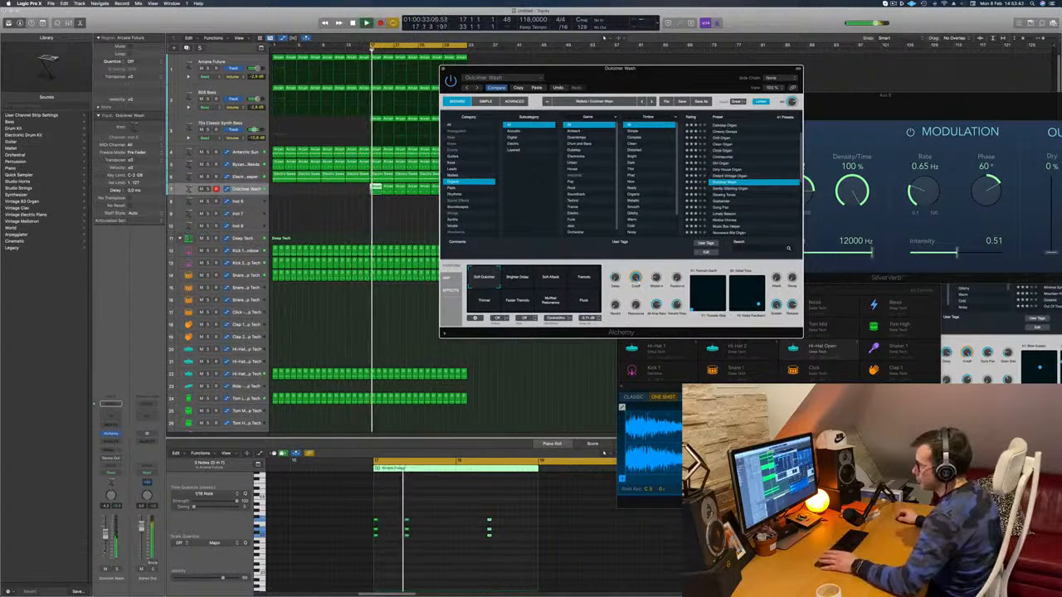
- Compare the Dulcimer Wash track in solo and in the full mix, with the Alchemy window moved clear of the arrangement
key(s)
key(s)
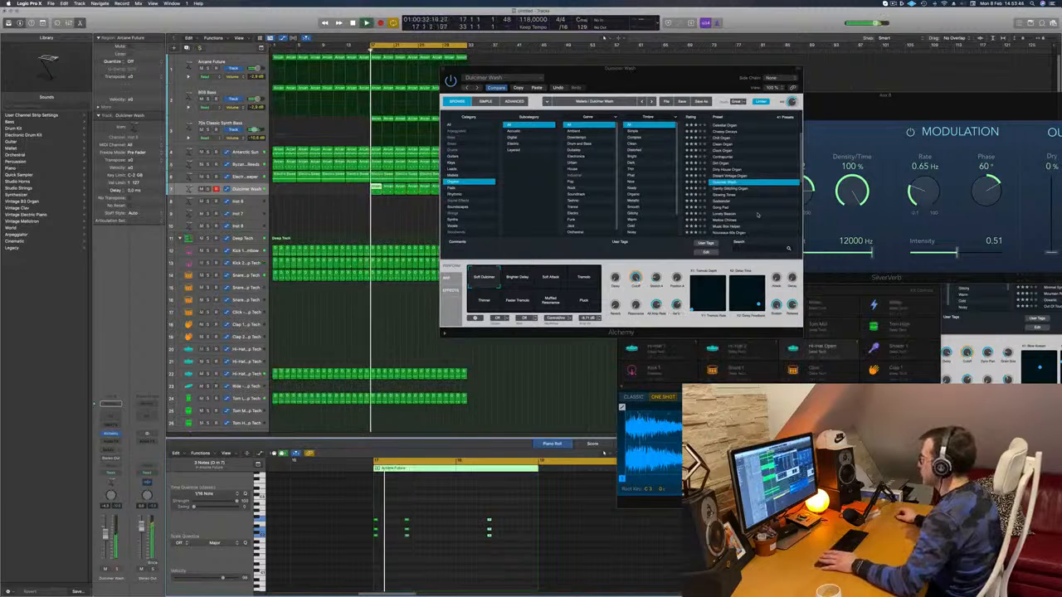
scroll(757, 215, down, 4)
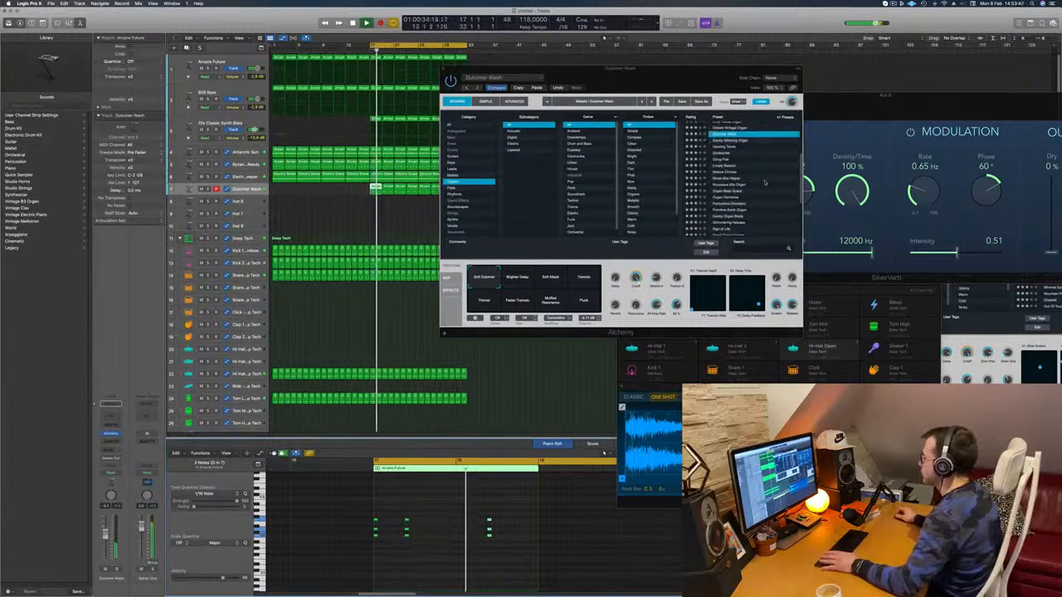
scroll(765, 184, down, 2)
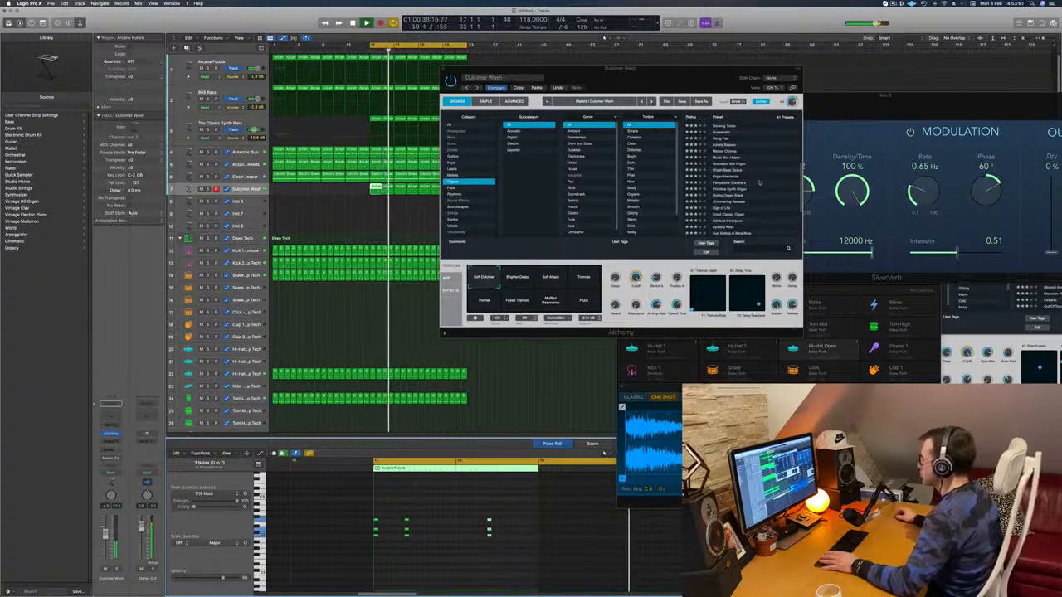
drag(655, 76, 908, 61)
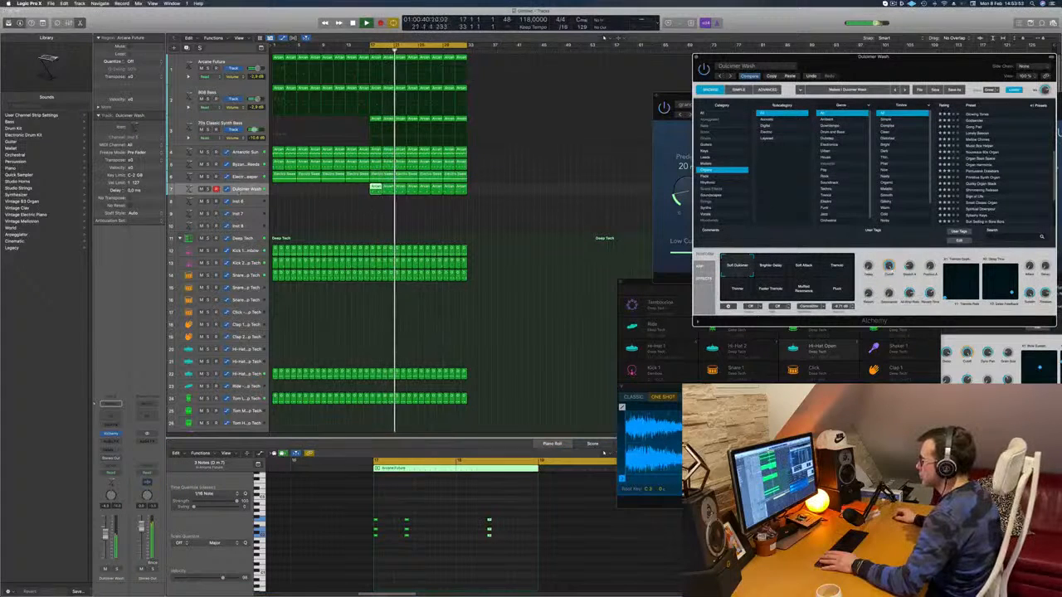
key(s)
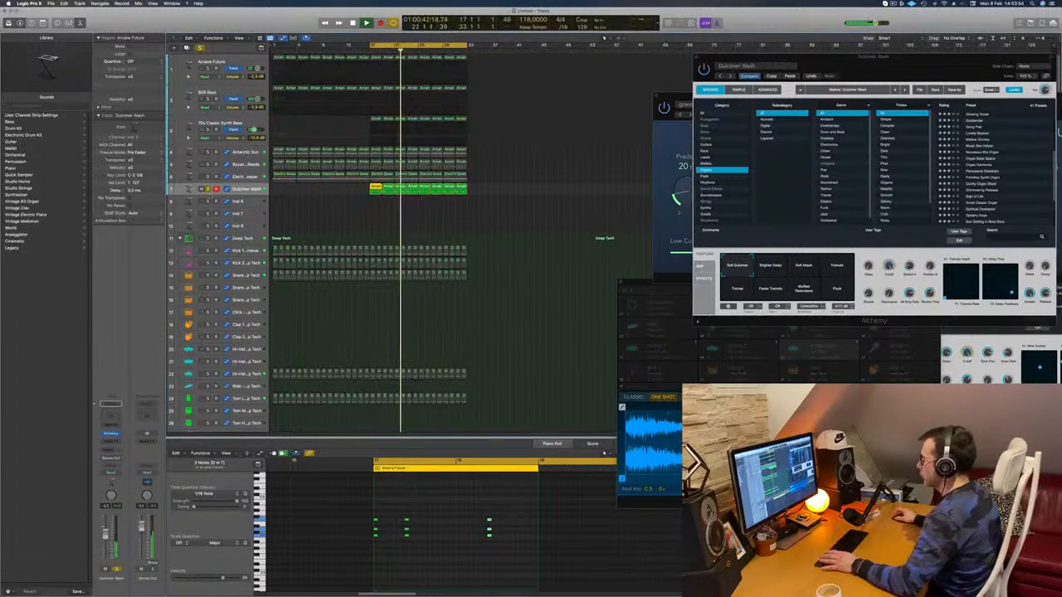
key(s)
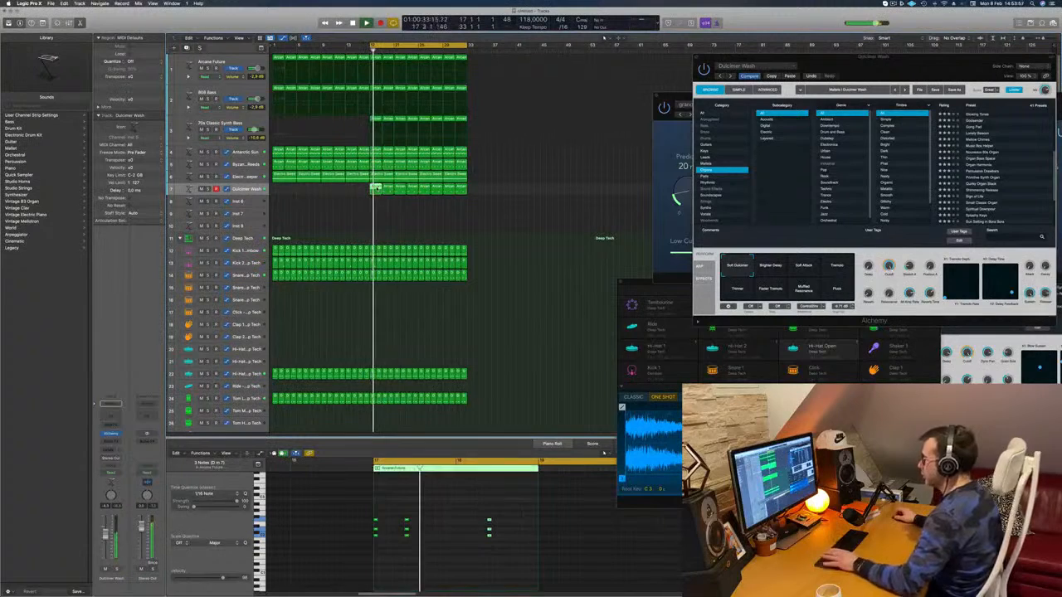
- Replace the Dulcimer Wash track's first region with a copy of the following region at bar 17
key(Delete)
key(space)
key(space)
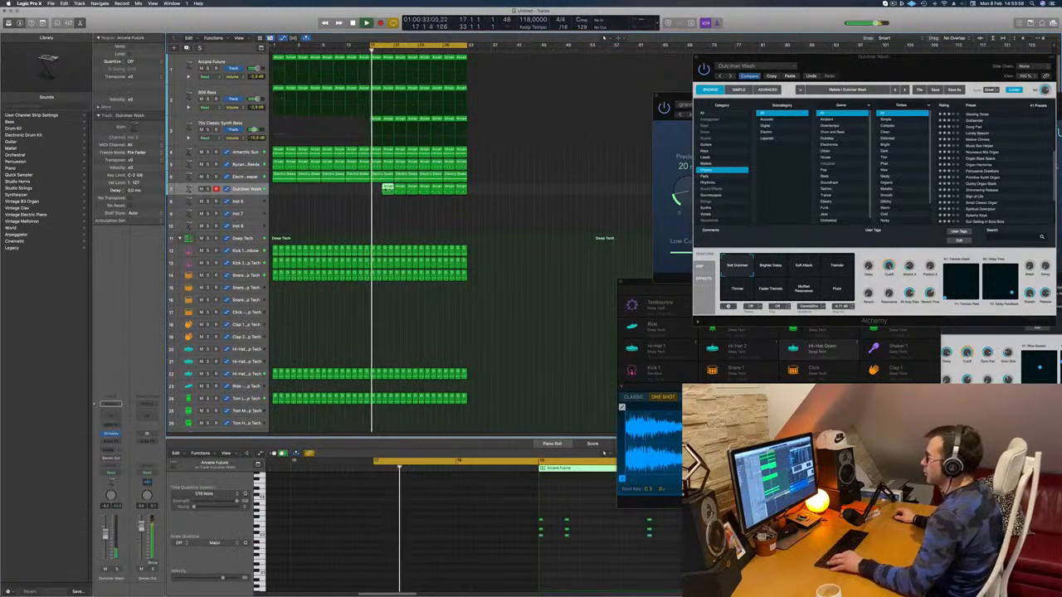
drag(389, 190, 375, 190)
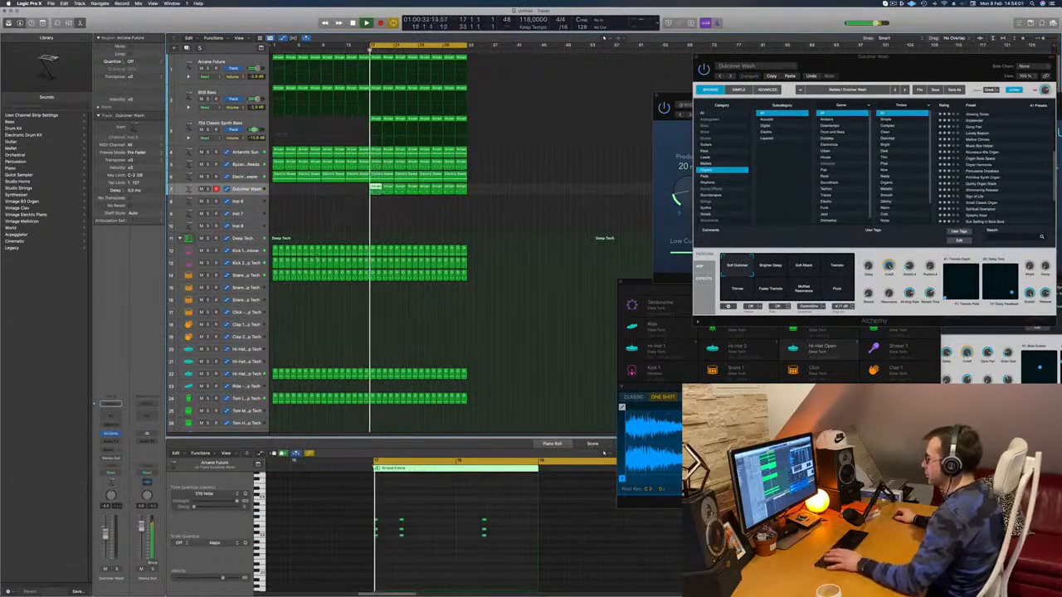
click(312, 230)
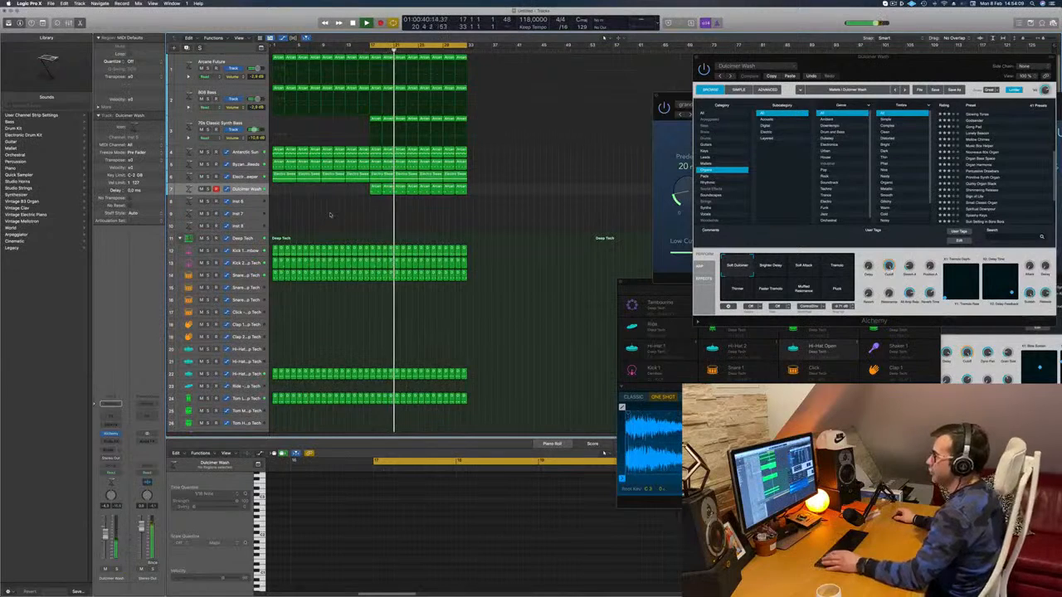
- Stop playback and repeat the bars 17–32 regions of all tracks twice, filling the arrangement to the end of bar 64
key(super+Up)
key(super+Up)
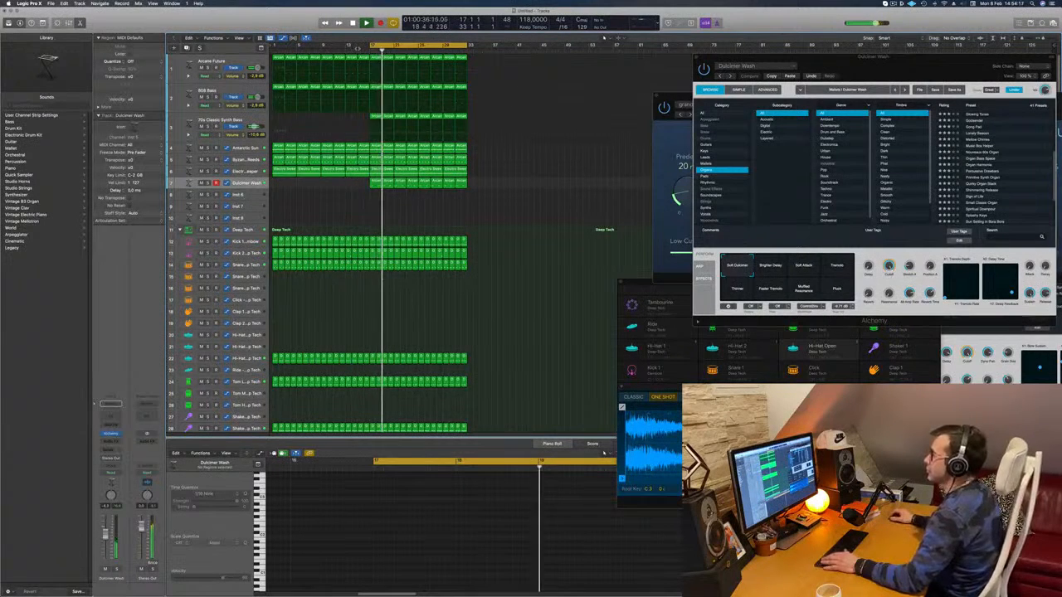
key(space)
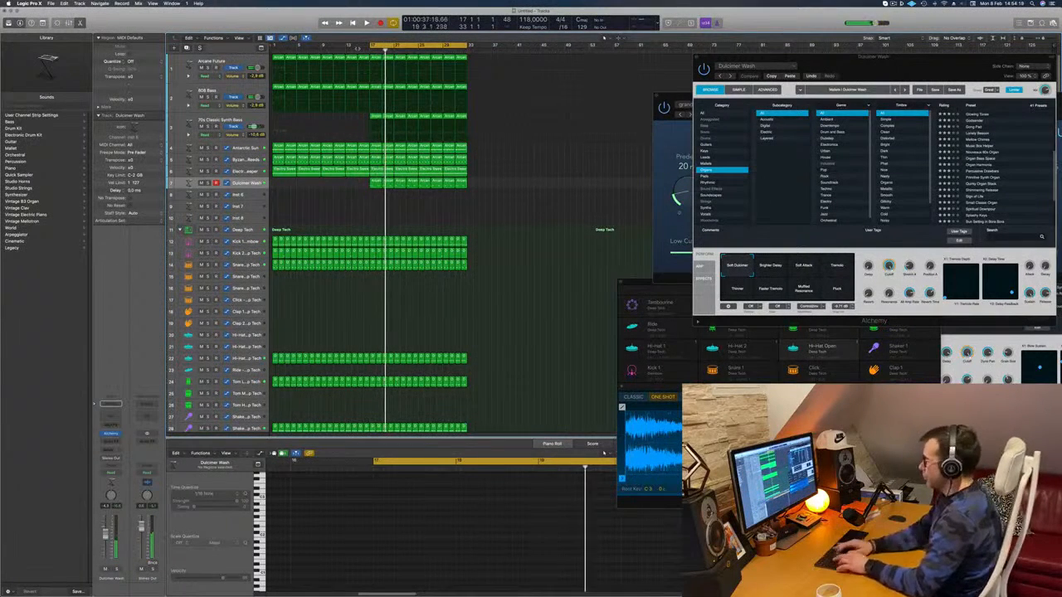
key(super+r)
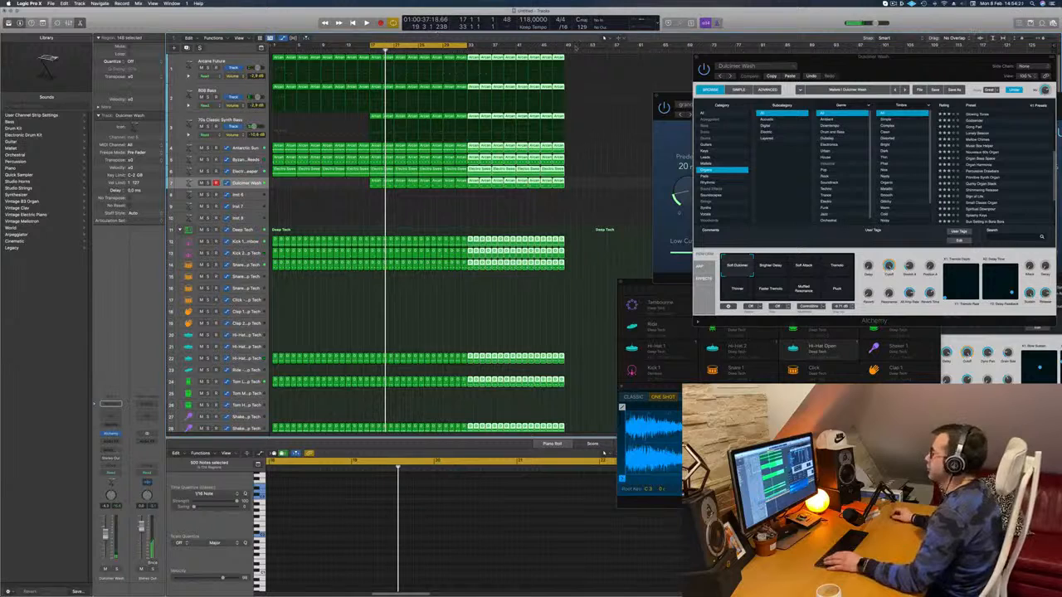
key(super+r)
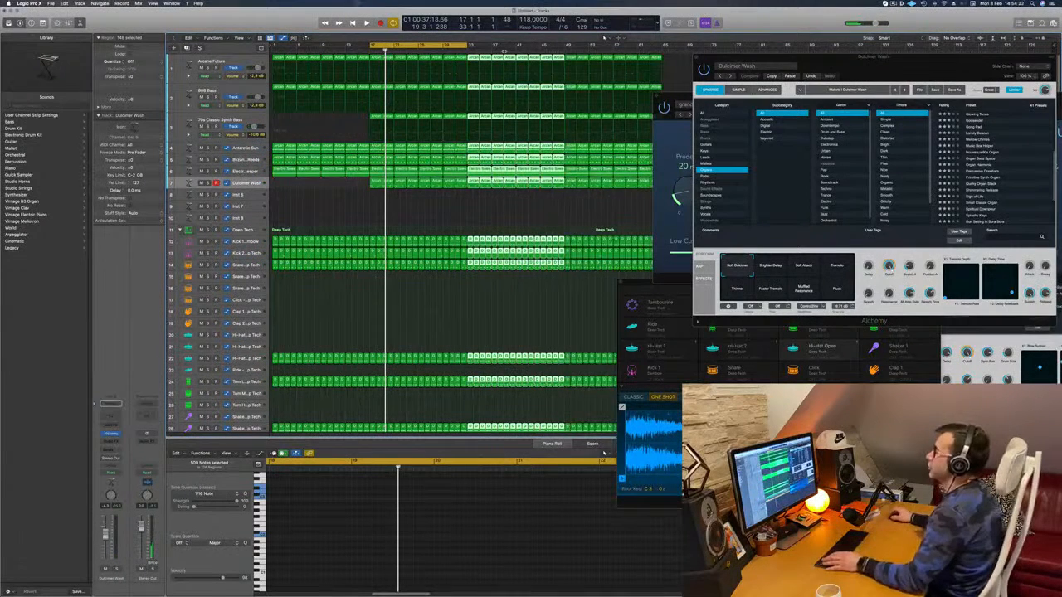
- Show the secondary ruler, extend the cycle range over the whole 64-bar arrangement and start playback from the beginning
click(245, 38)
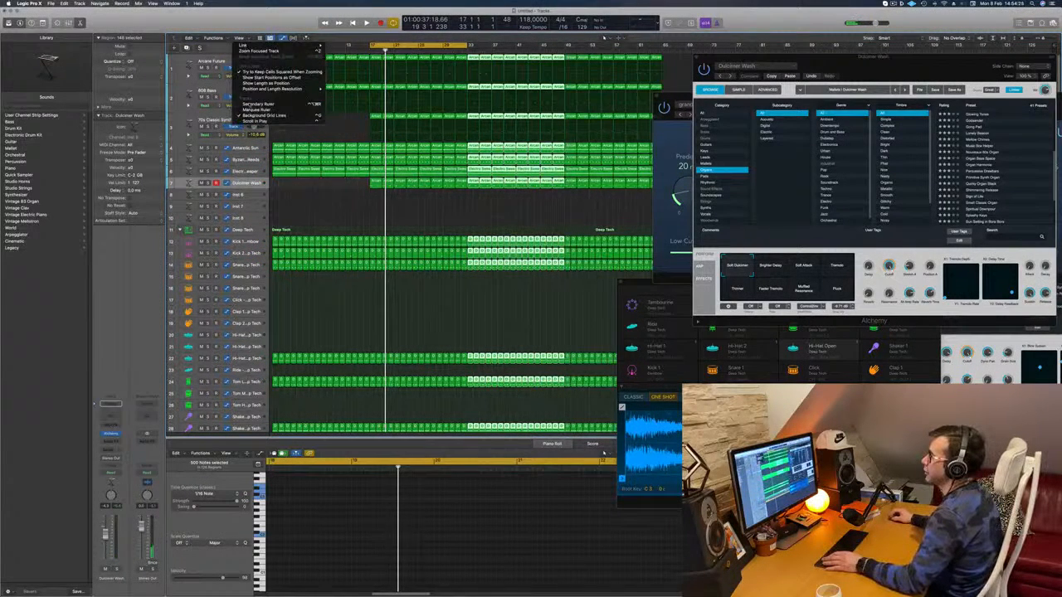
click(258, 104)
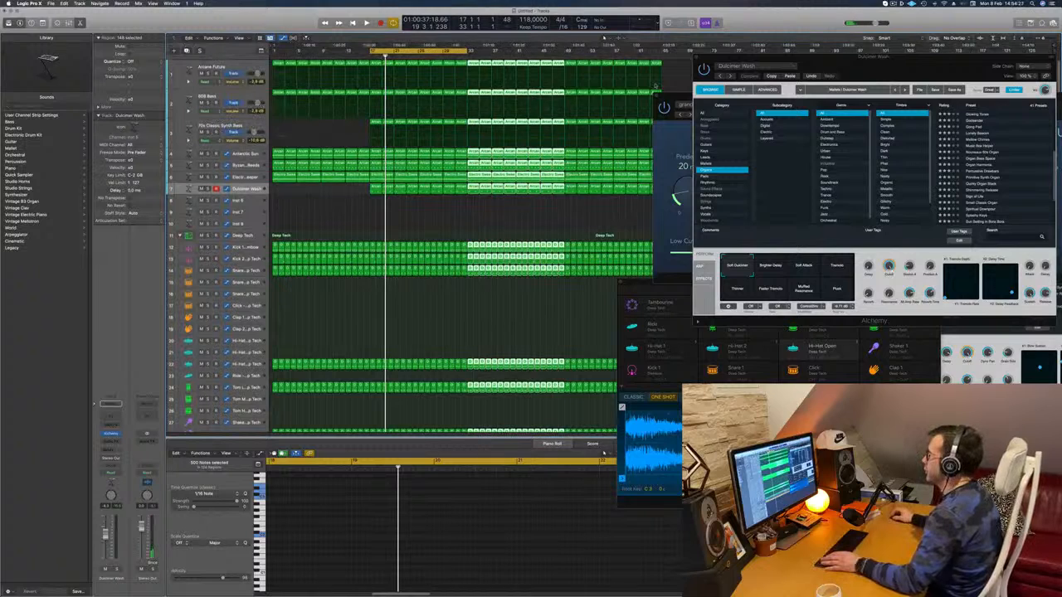
drag(471, 51, 663, 51)
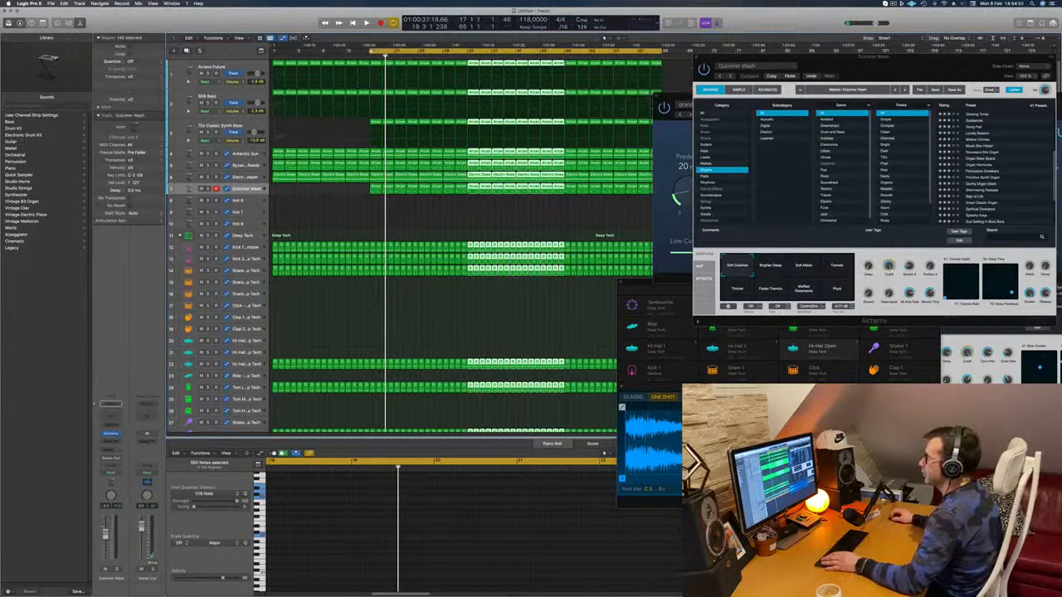
key(Return)
key(space)
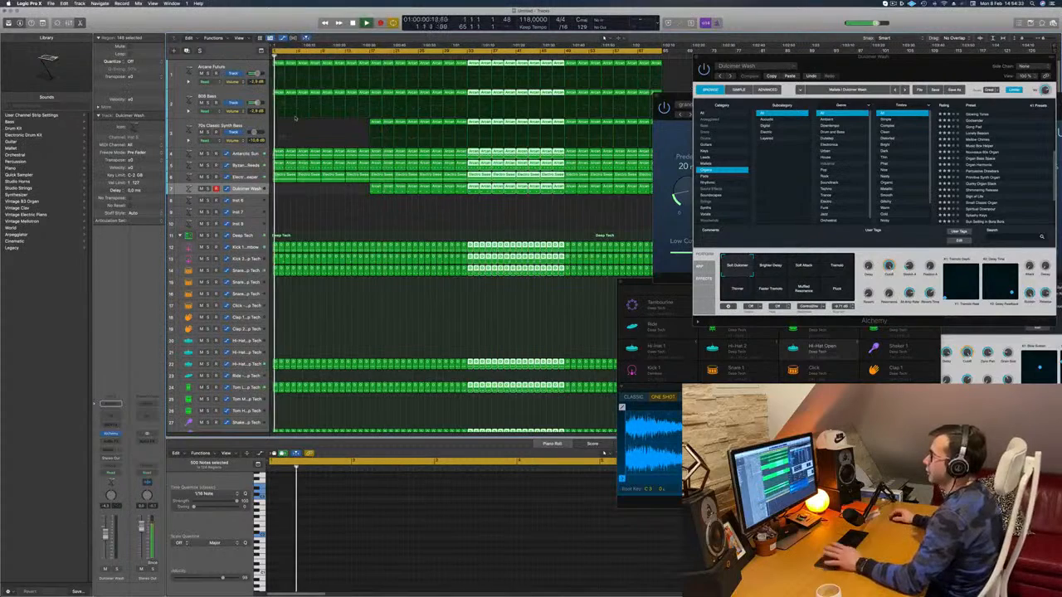
- Briefly solo the reeds track to check the opening of the arrangement, restoring the full mix
key(space)
click(209, 165)
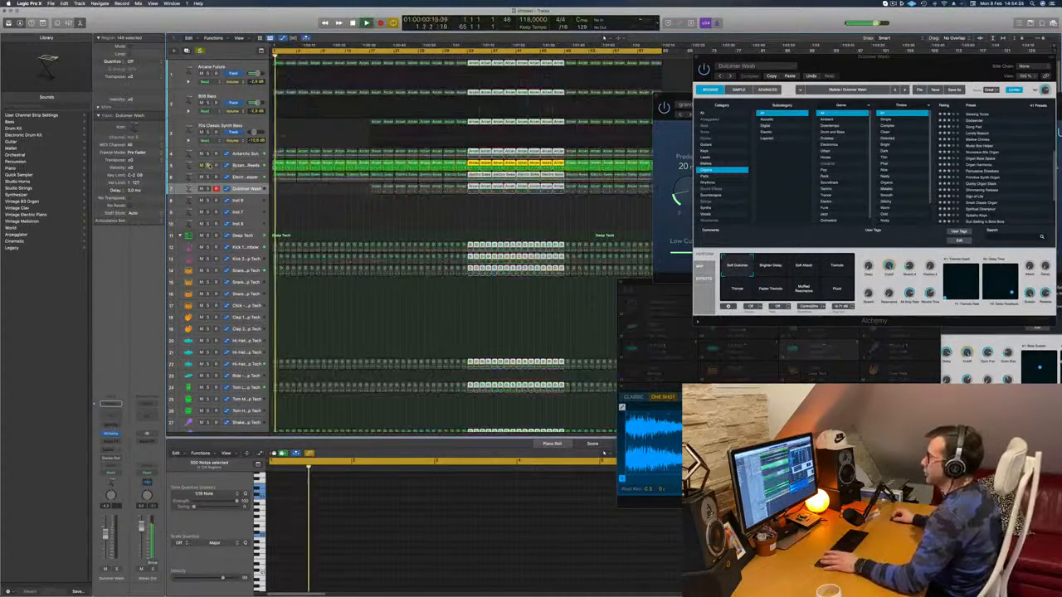
click(208, 165)
key(space)
key(space)
key(space)
- Restart playback from the beginning and briefly solo the Dulcimer Wash track before returning to the full mix
click(894, 3)
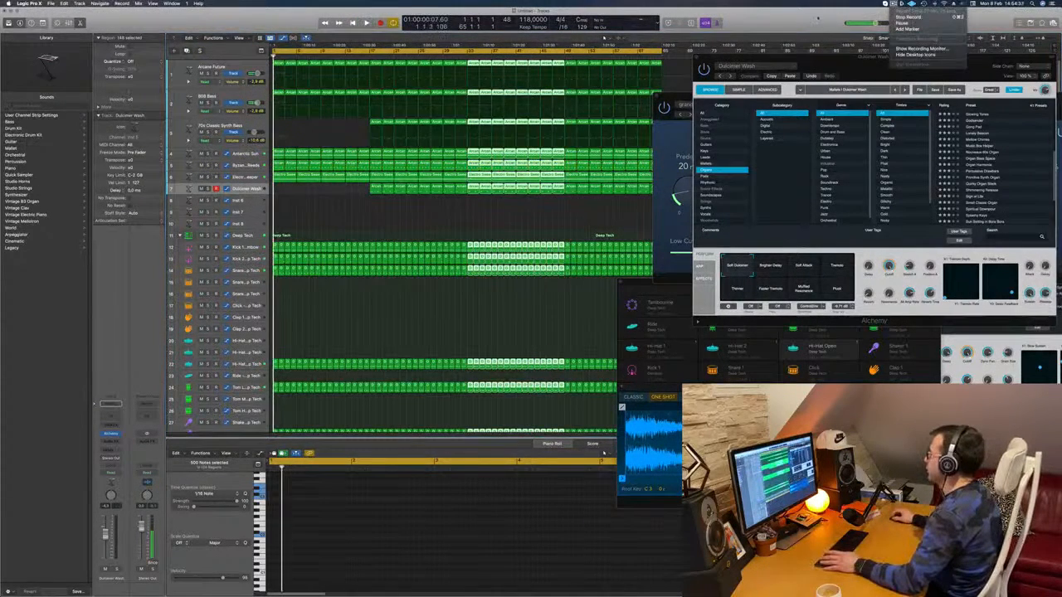
click(697, 36)
key(space)
key(space)
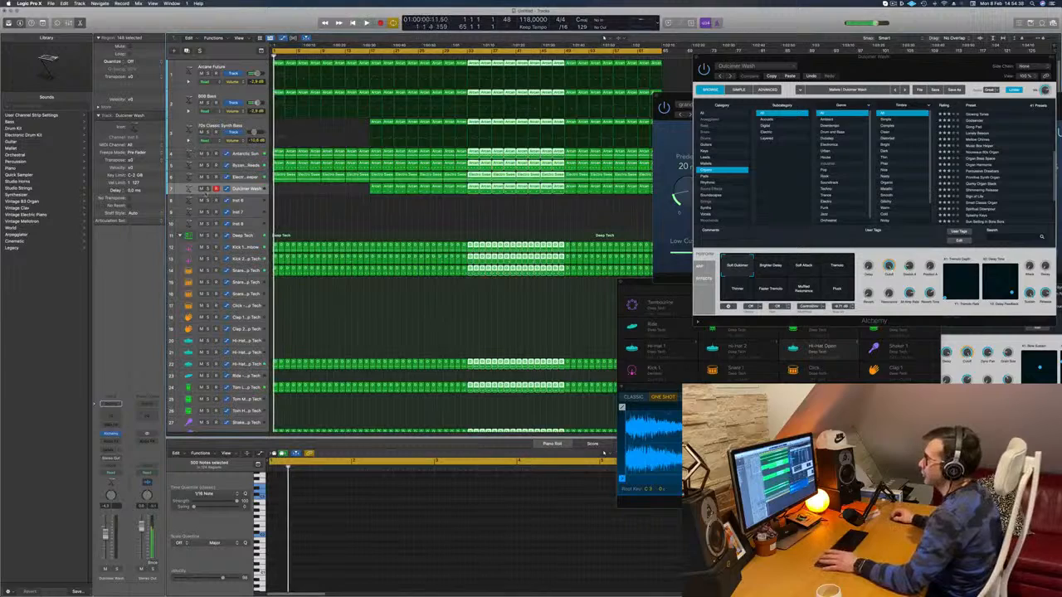
click(208, 189)
key(space)
click(208, 189)
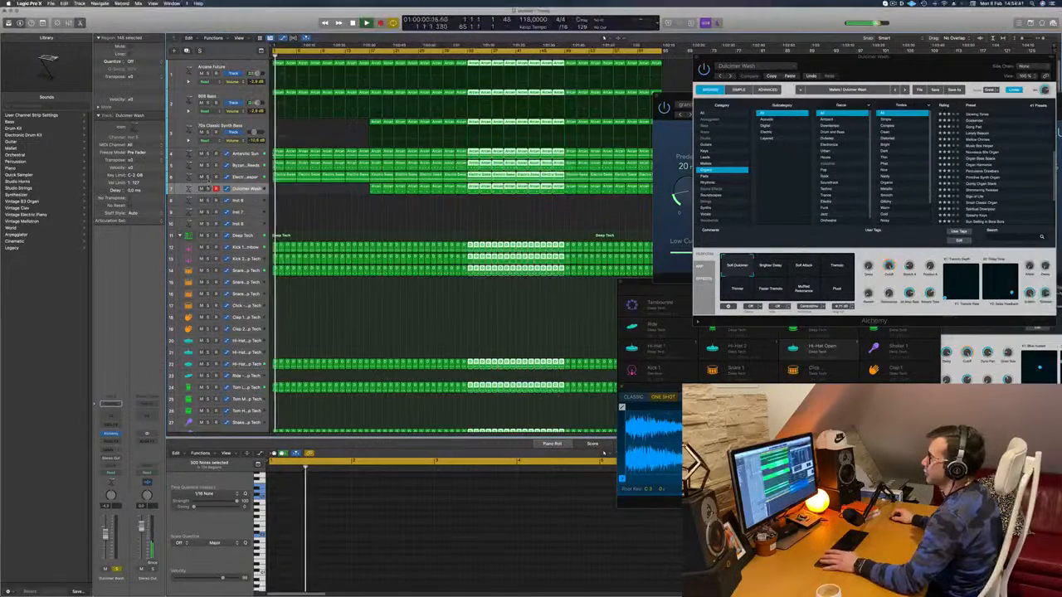
- Restart playback and briefly solo the Electric Sweeper track before returning to the full mix
key(space)
key(space)
click(208, 178)
click(208, 177)
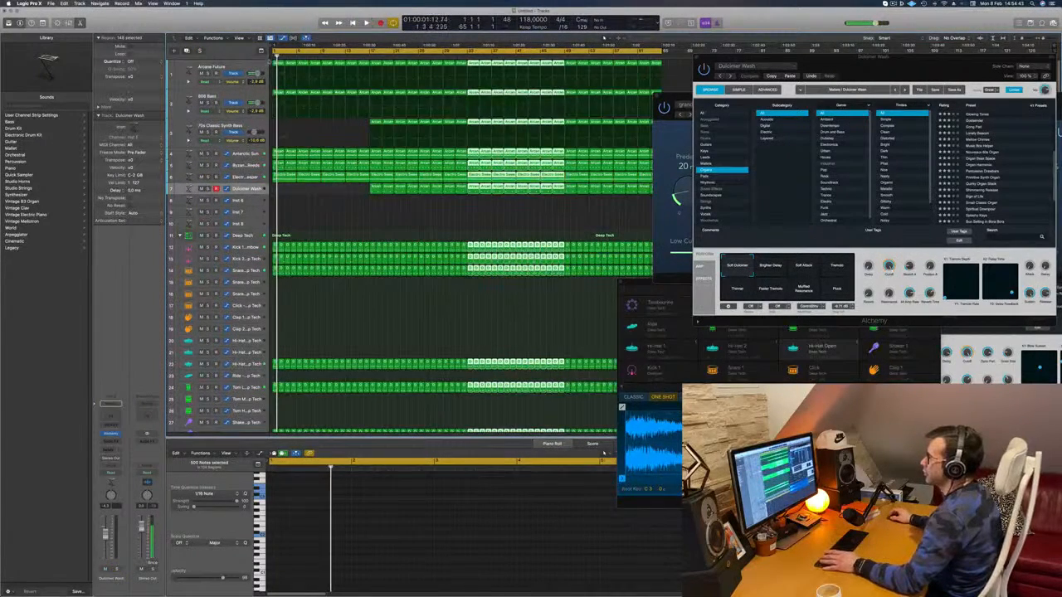
- Clear the region selection and delete the first 808 Bass region in bars 1–2
click(262, 64)
click(281, 94)
key(Delete)
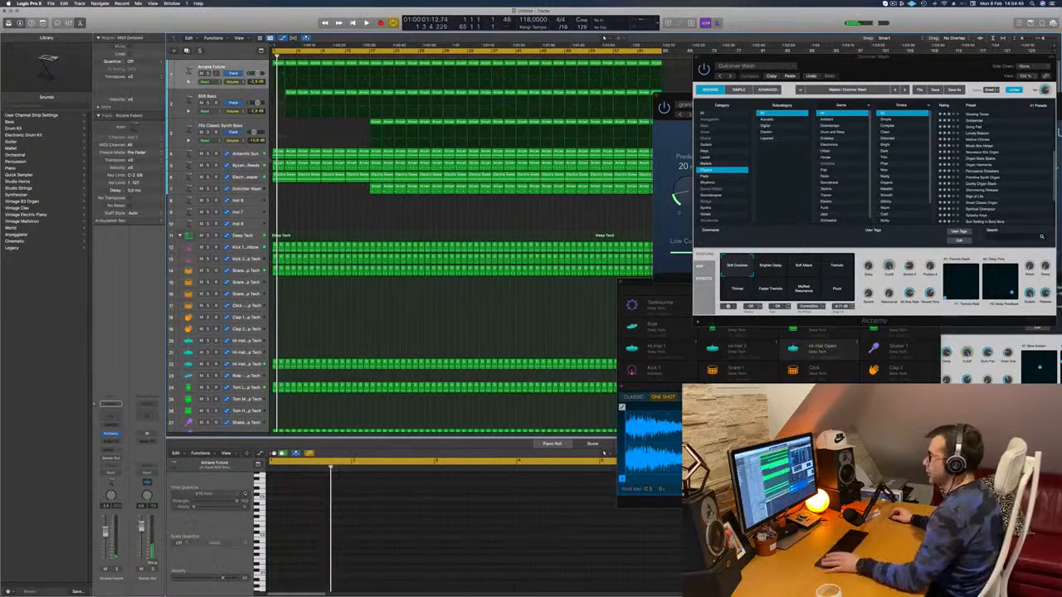
- Delete the Antarctic Sun regions in bars 1–16 so the track enters at bar 17, and resume playback
key(space)
click(279, 154)
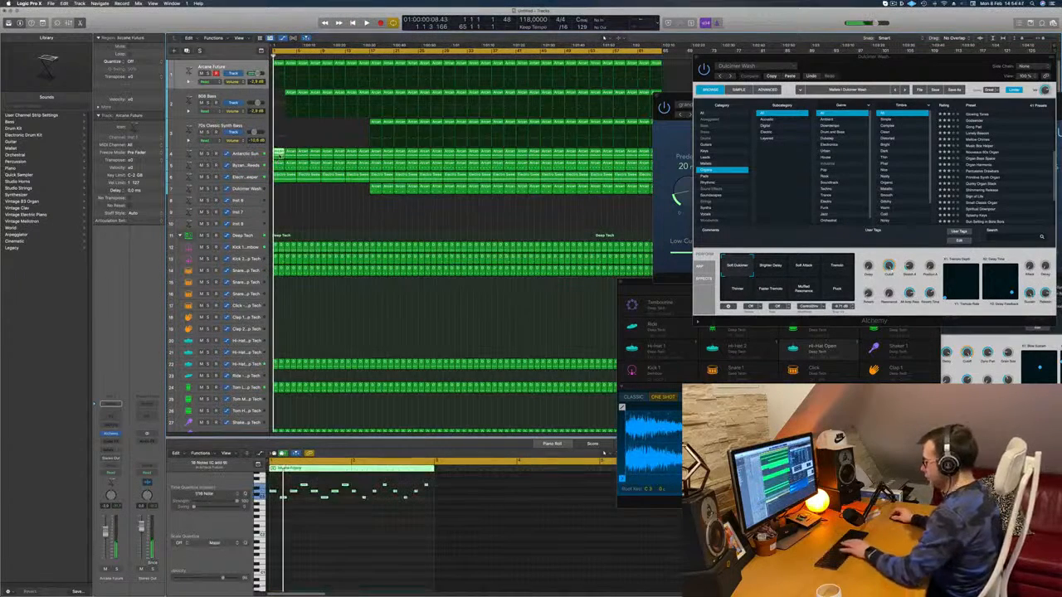
key(Delete)
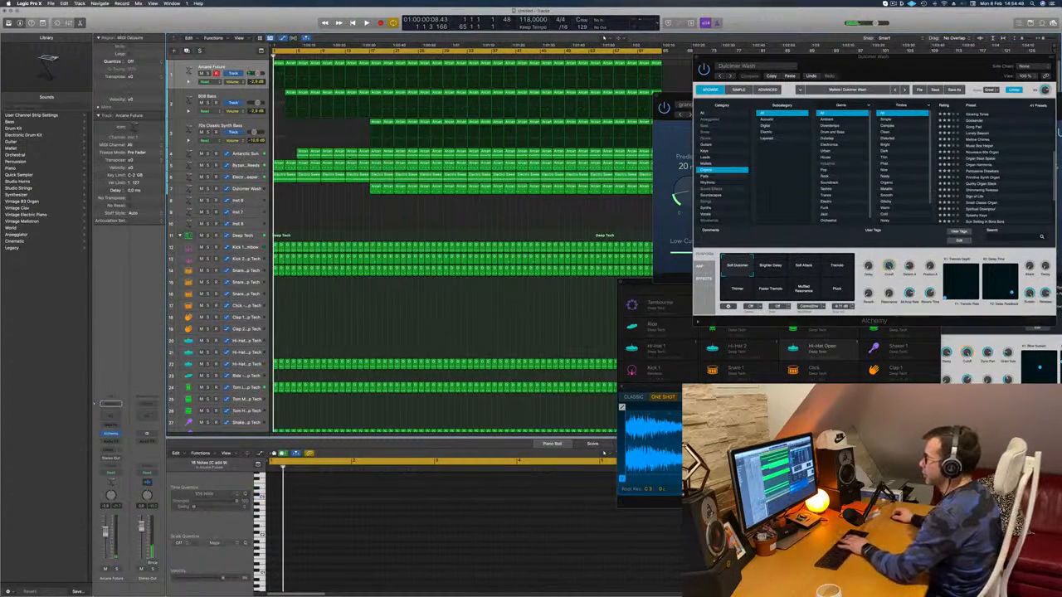
click(362, 154)
key(Delete)
key(space)
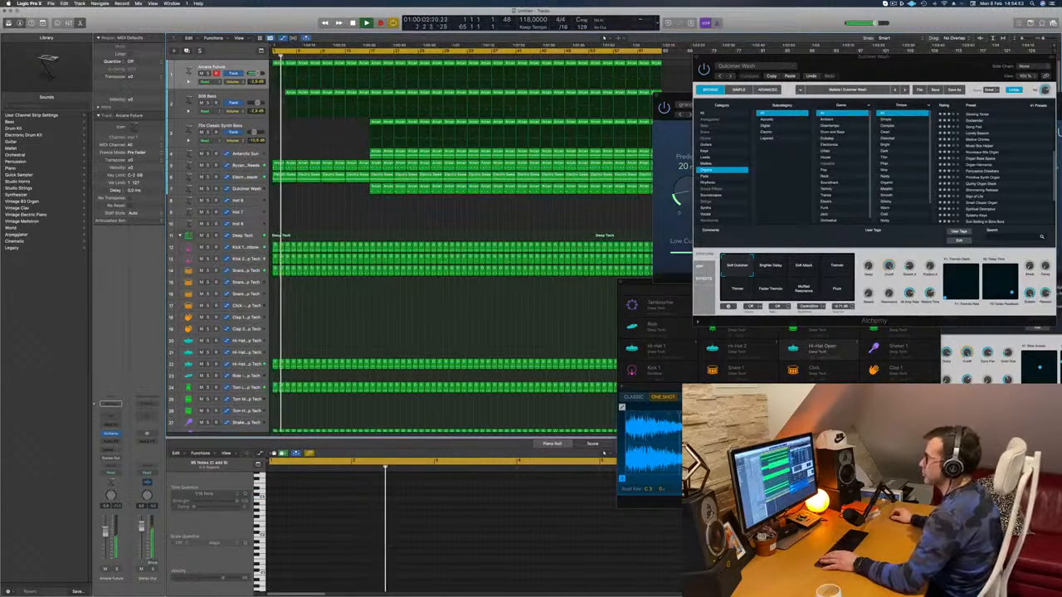
- Delete the Electric Sweeper regions in bars 1–16 so the track enters at bar 17
click(286, 175)
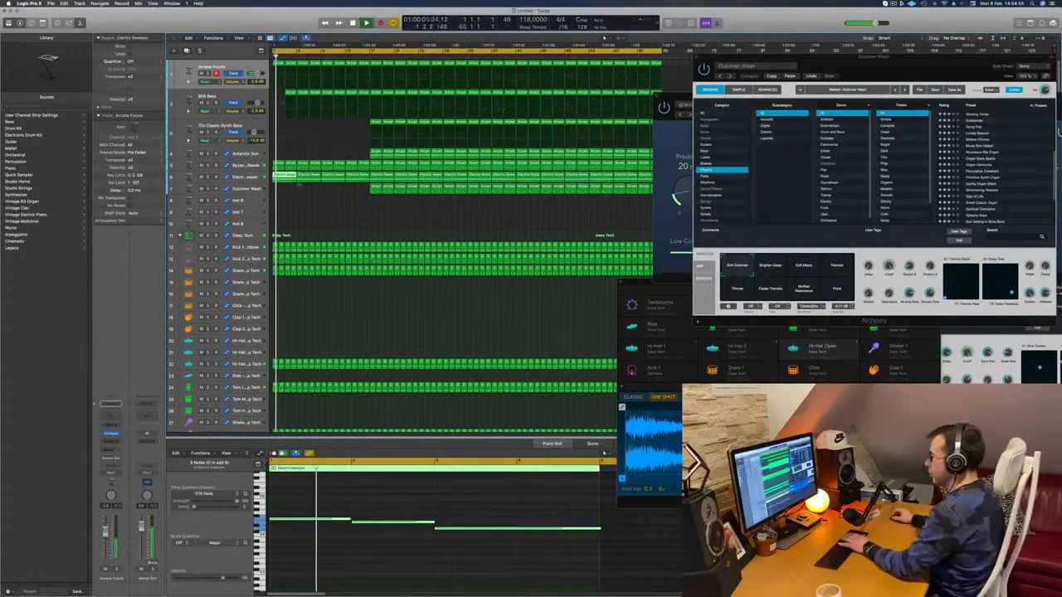
key(Delete)
click(310, 177)
key(Delete)
click(335, 177)
key(Delete)
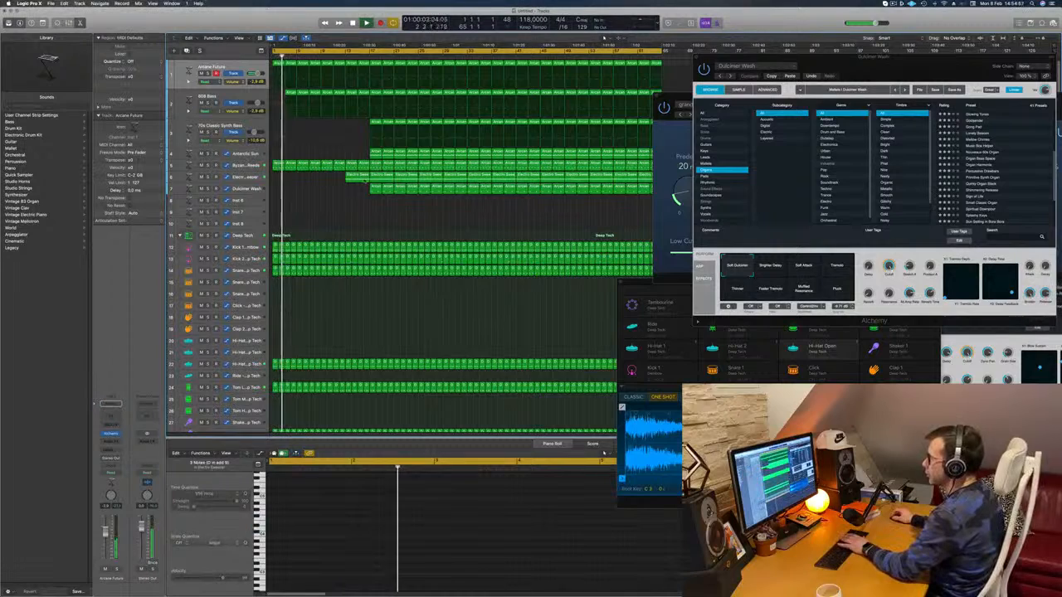
click(363, 180)
key(Delete)
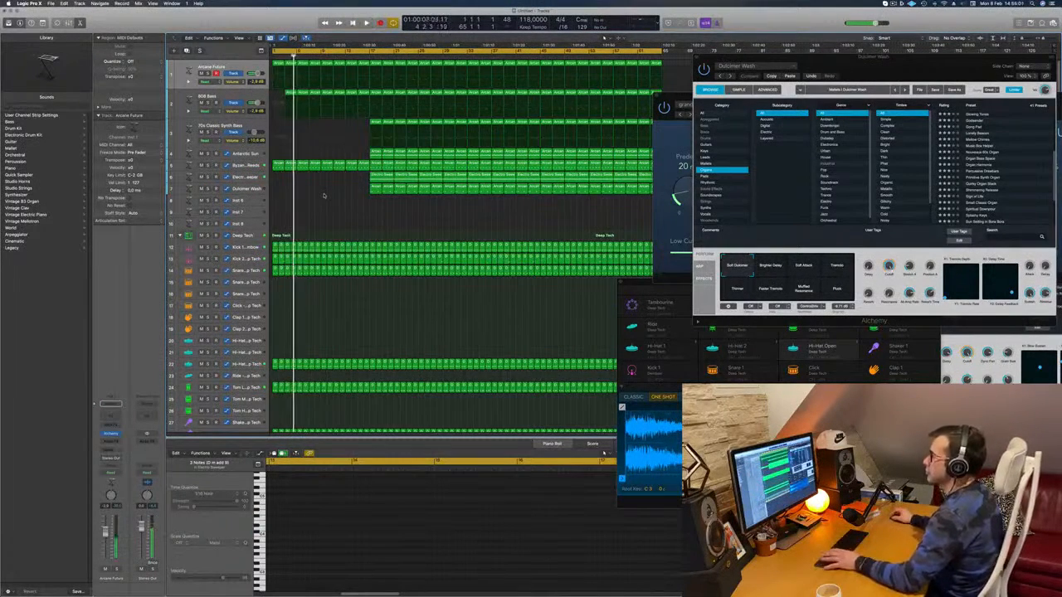
- Delete the reeds regions in bars 1–4 and the 808 Bass region in bars 3–4 while playing from the start
key(space)
scroll(323, 197, up, 5)
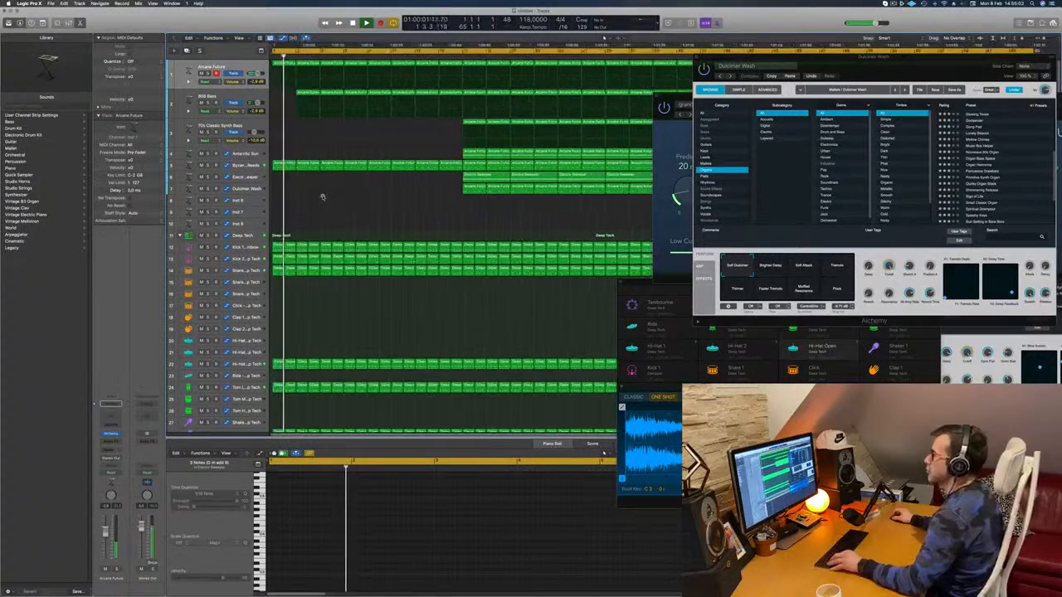
scroll(323, 196, down, 2)
click(285, 166)
key(Delete)
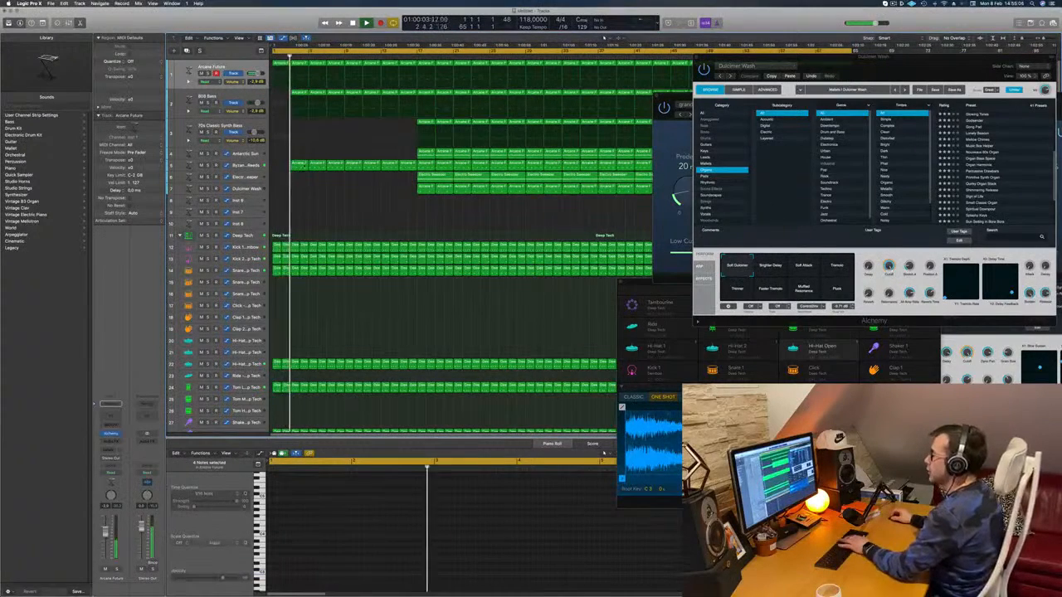
click(303, 166)
key(Delete)
click(297, 94)
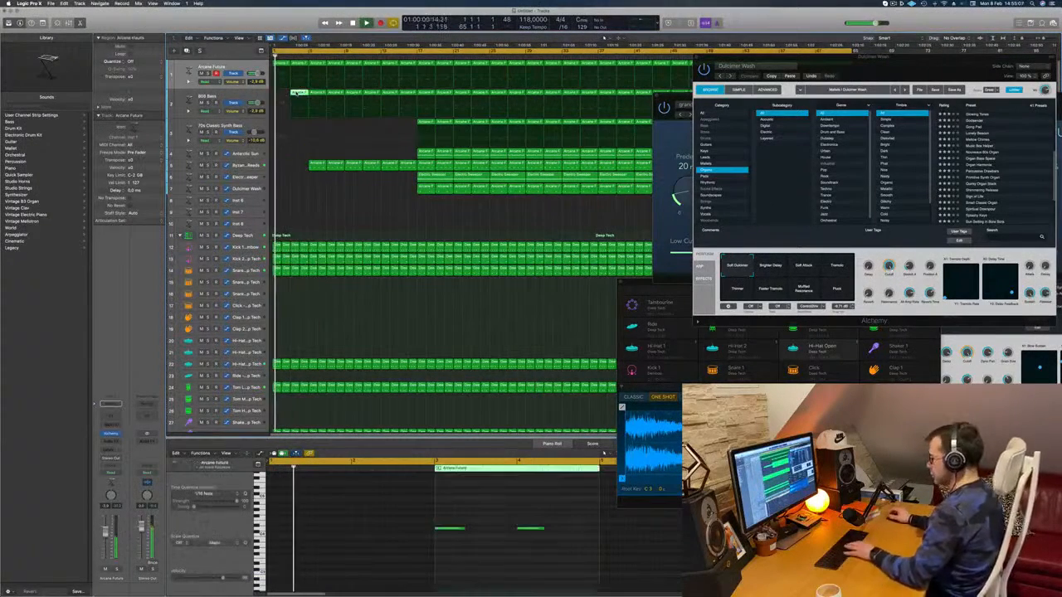
key(Delete)
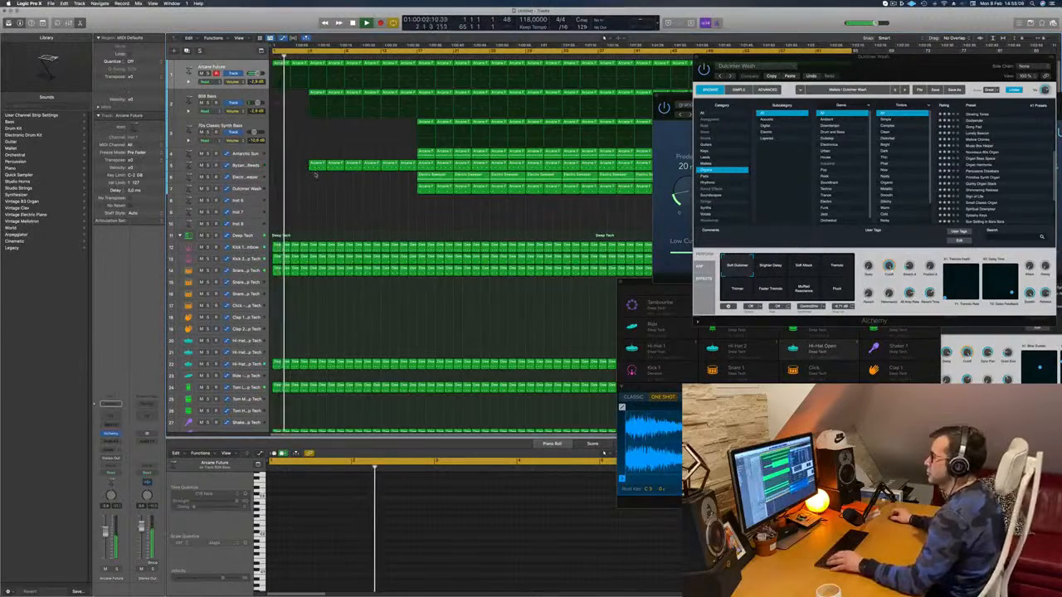
- Restart playback from the beginning and delete the second shaker track's regions in bars 1–8
scroll(320, 169, down, 2)
scroll(315, 173, down, 4)
key(Return)
scroll(316, 249, down, 1)
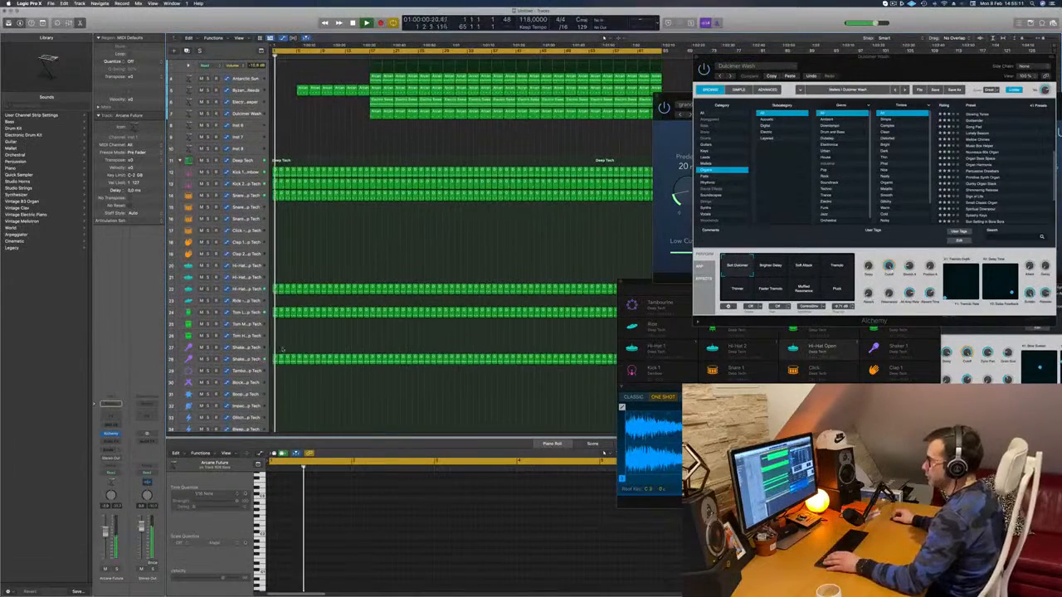
click(296, 358)
key(Delete)
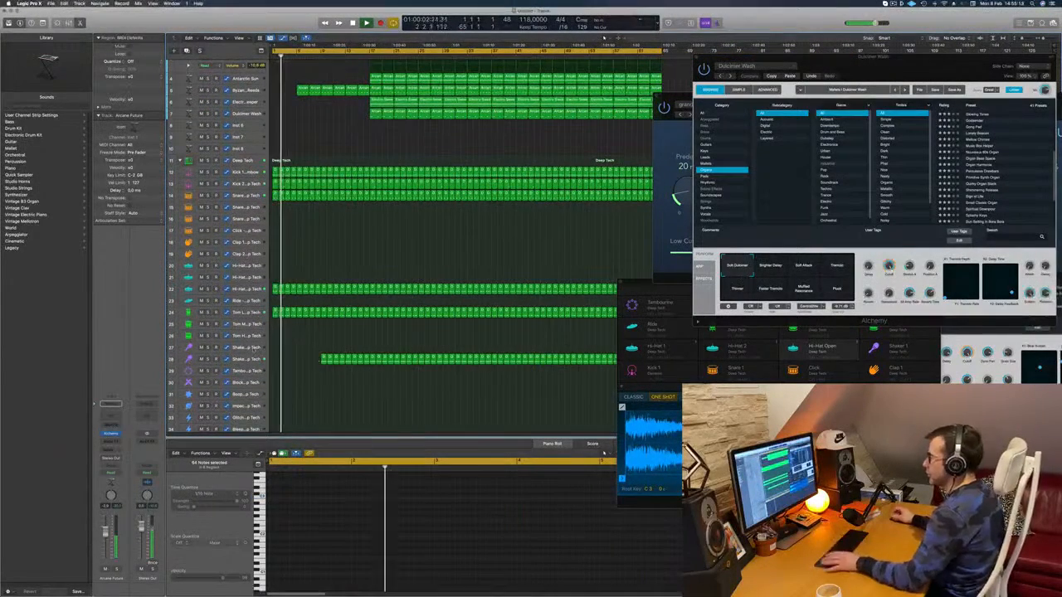
- Delete the hi-hat regions in bars 1–9 on track 22
scroll(296, 331, up, 1)
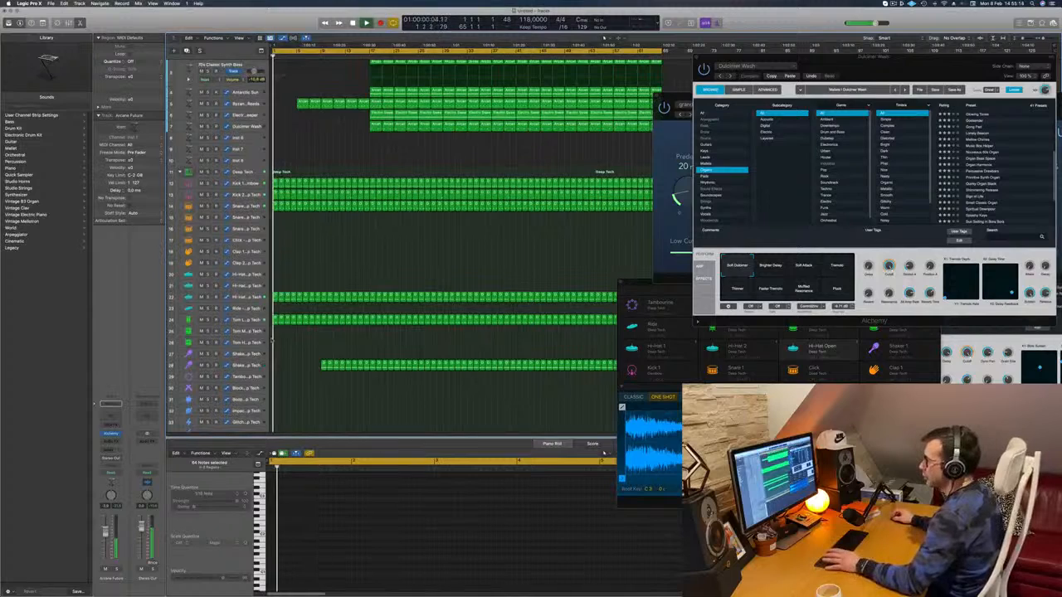
scroll(277, 331, up, 2)
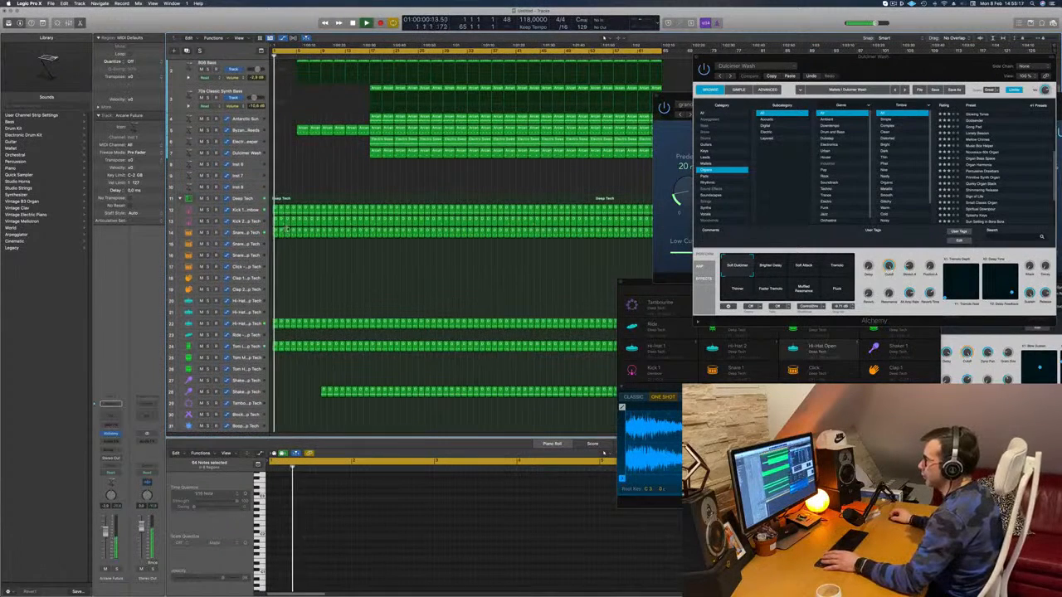
click(286, 323)
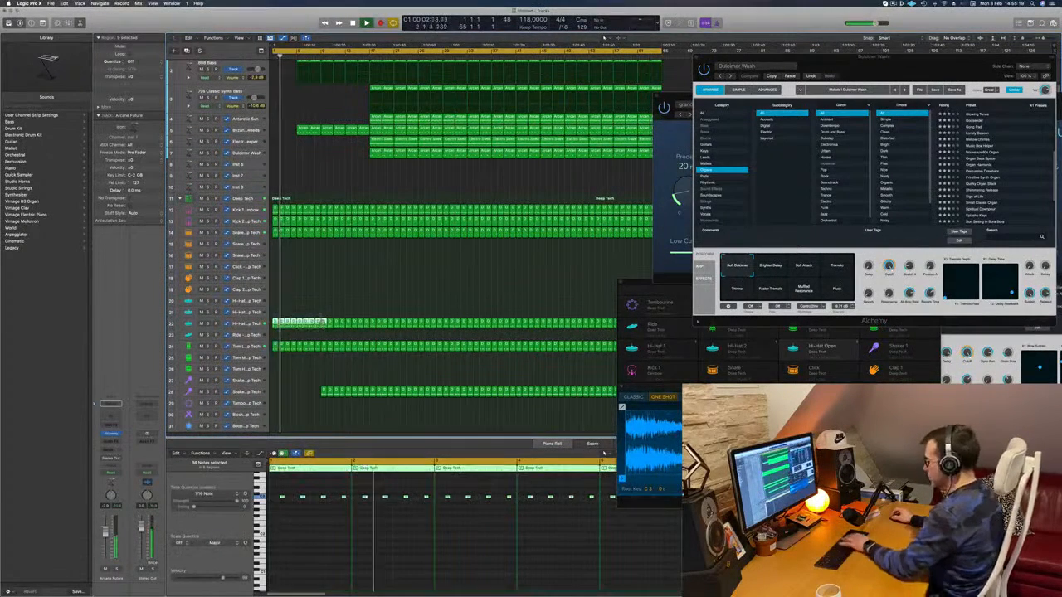
key(Delete)
- Delete the 808 Bass regions in bars 5–8 so the bass enters at bar 9
scroll(282, 274, up, 3)
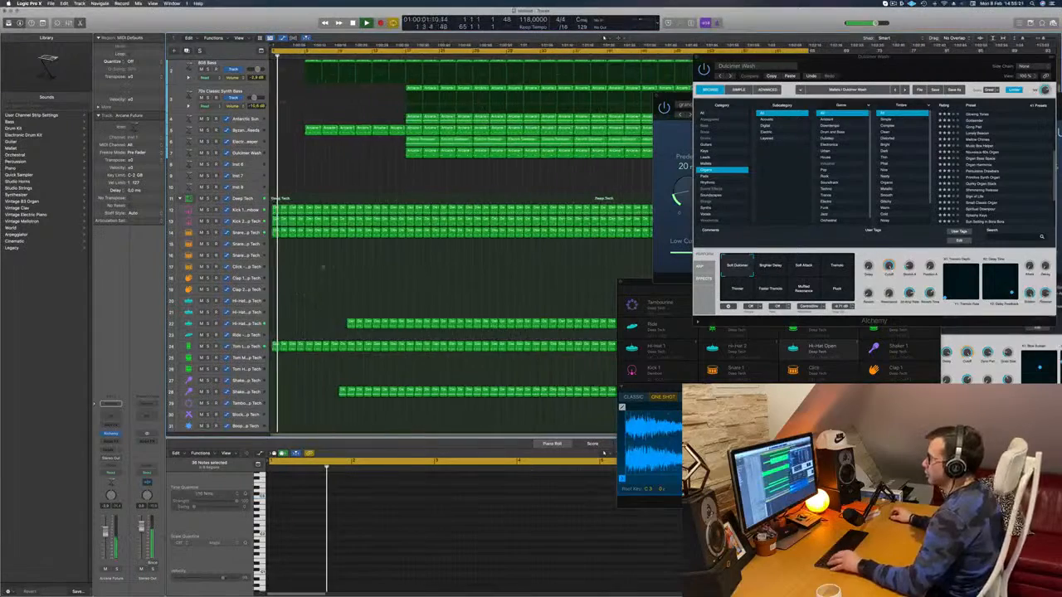
scroll(334, 181, up, 3)
scroll(332, 207, down, 2)
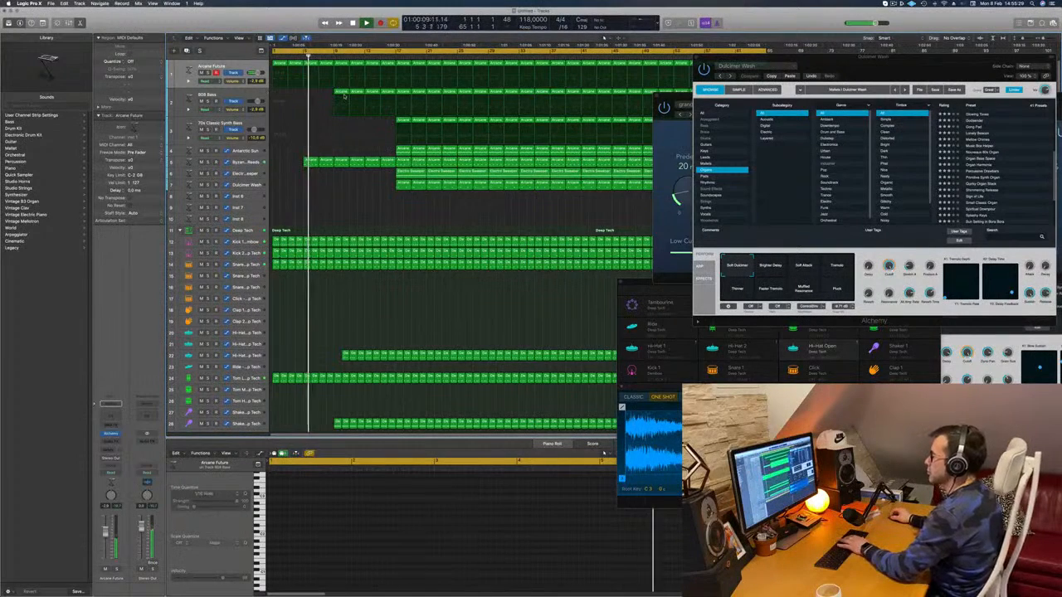
scroll(338, 209, up, 3)
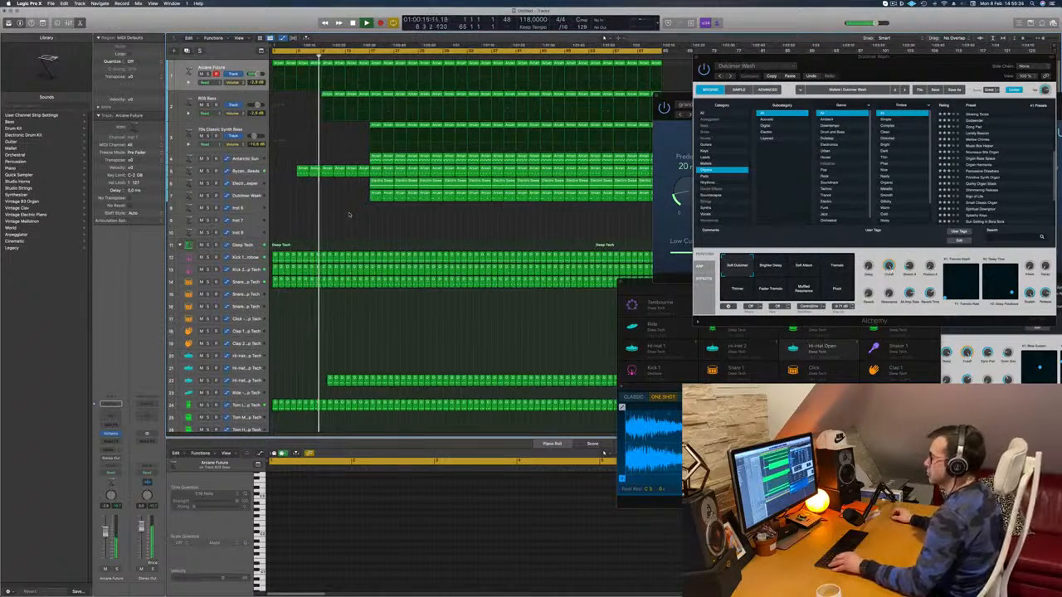
- Try to save the project and restart playback from the beginning
key(super+s)
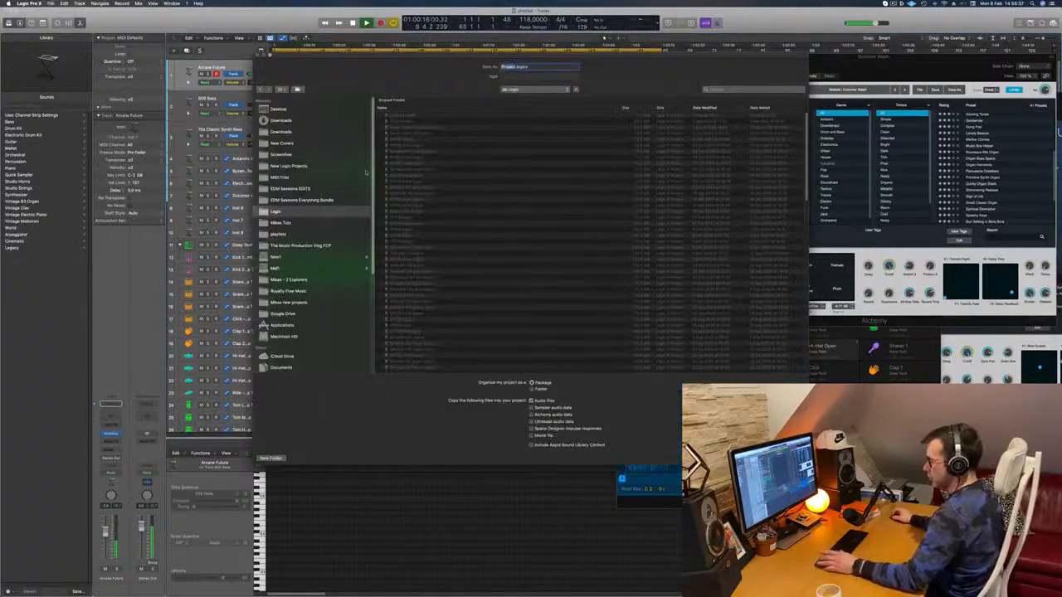
key(Return)
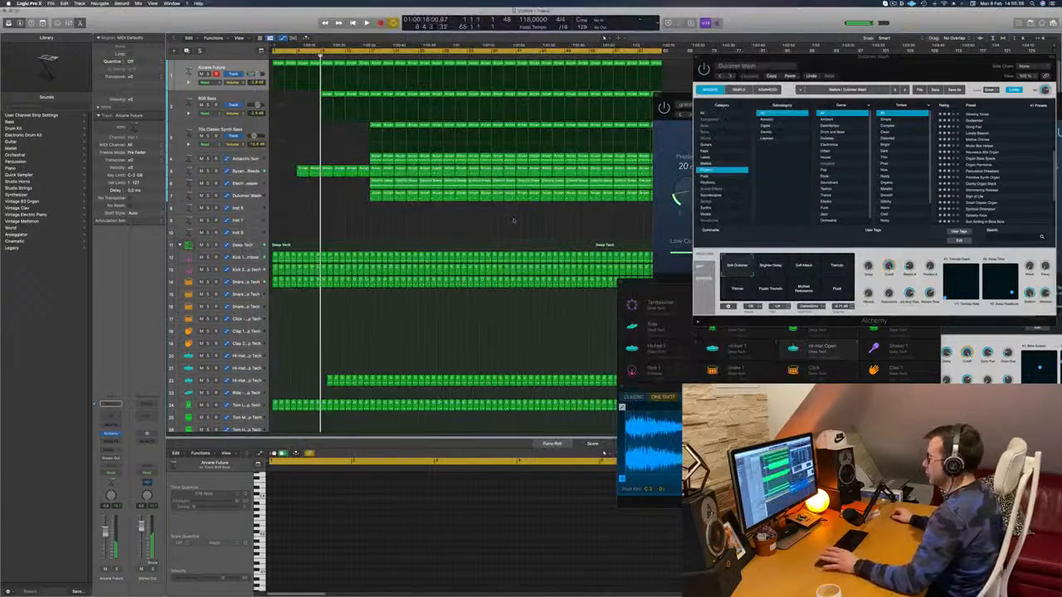
key(Return)
key(space)
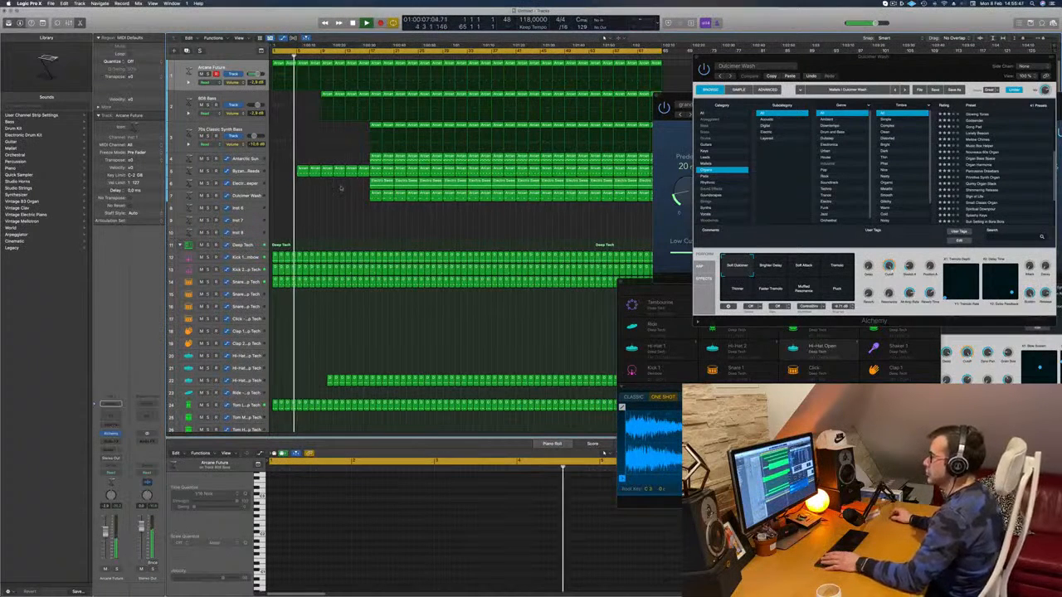
- Copy the Dulcimer Wash regions backward to fill bars 1–16 and resume playback
click(376, 197)
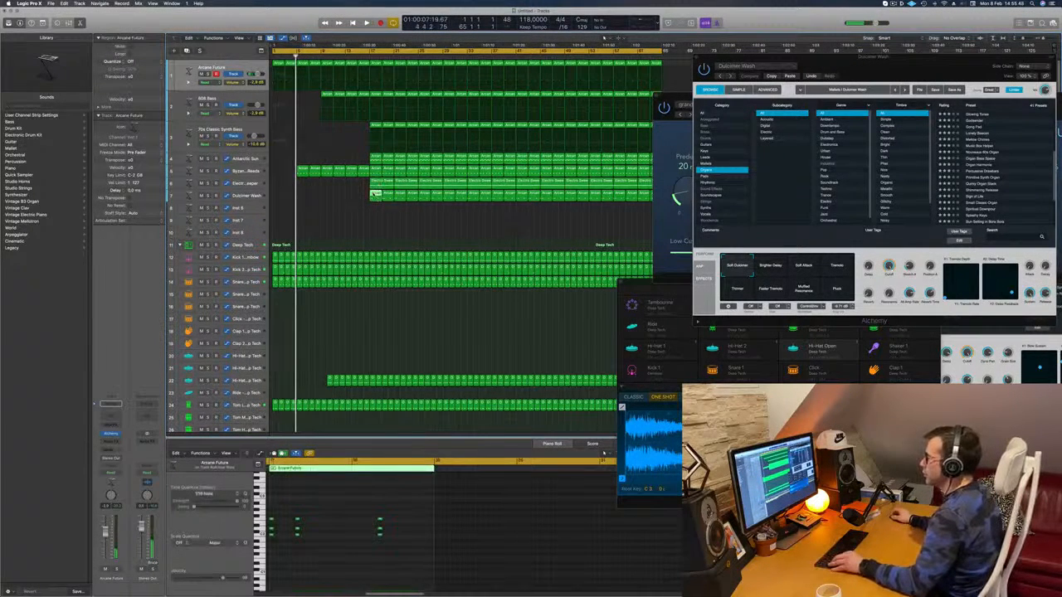
drag(376, 196, 354, 196)
key(space)
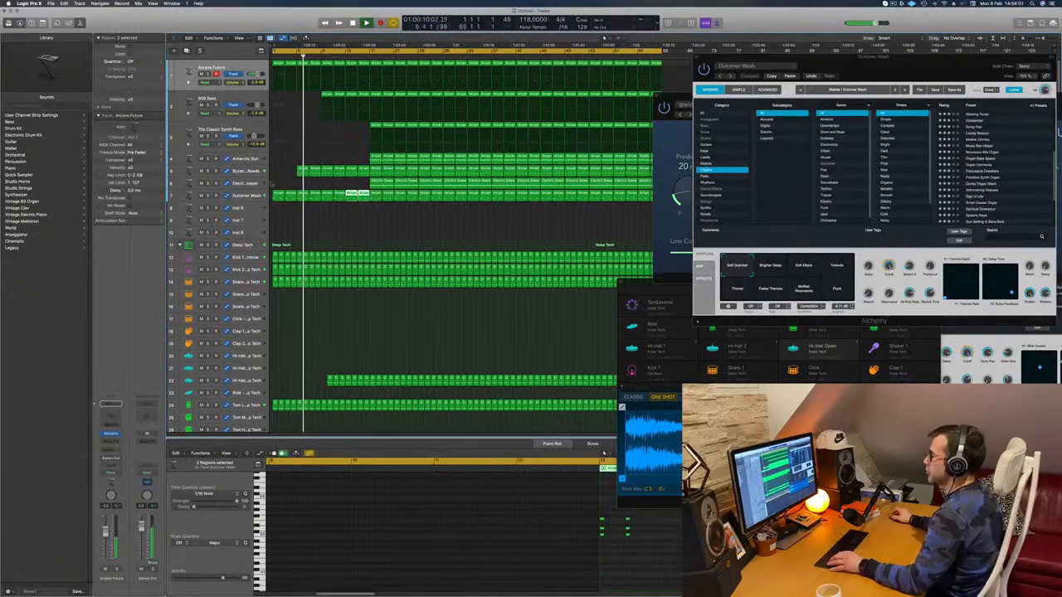
- Place a hi-hat region at bar 9 on track 22 so the hi-hats enter together with the shaker
scroll(303, 242, down, 5)
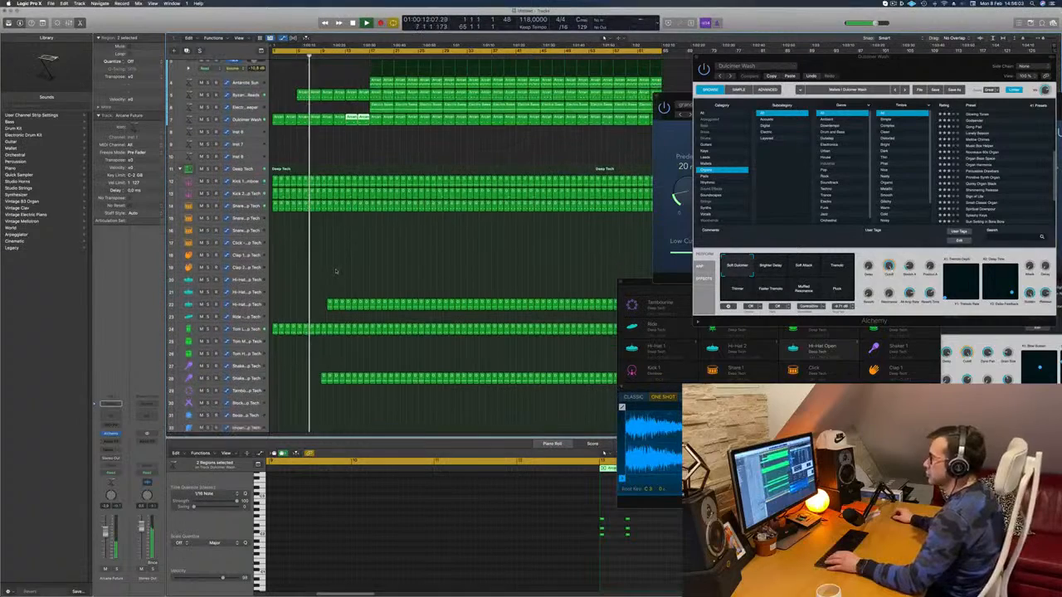
click(297, 174)
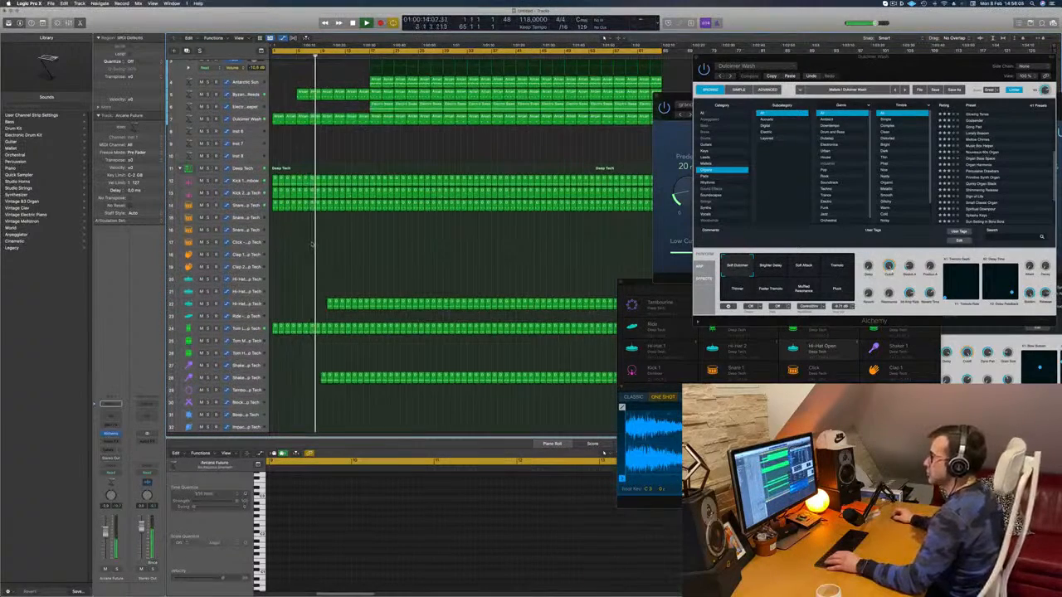
scroll(311, 244, down, 3)
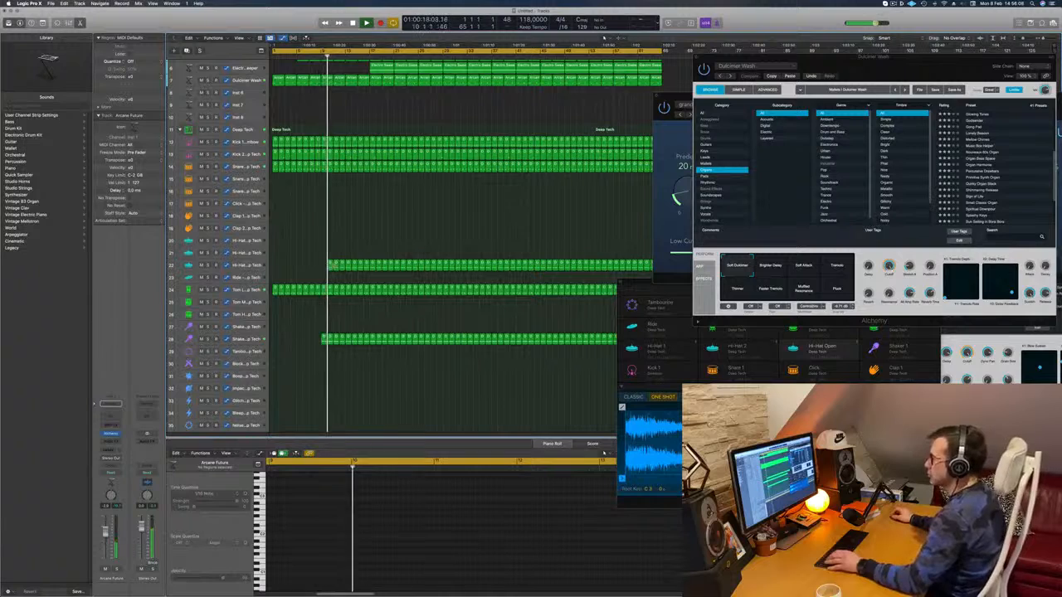
drag(329, 266, 322, 266)
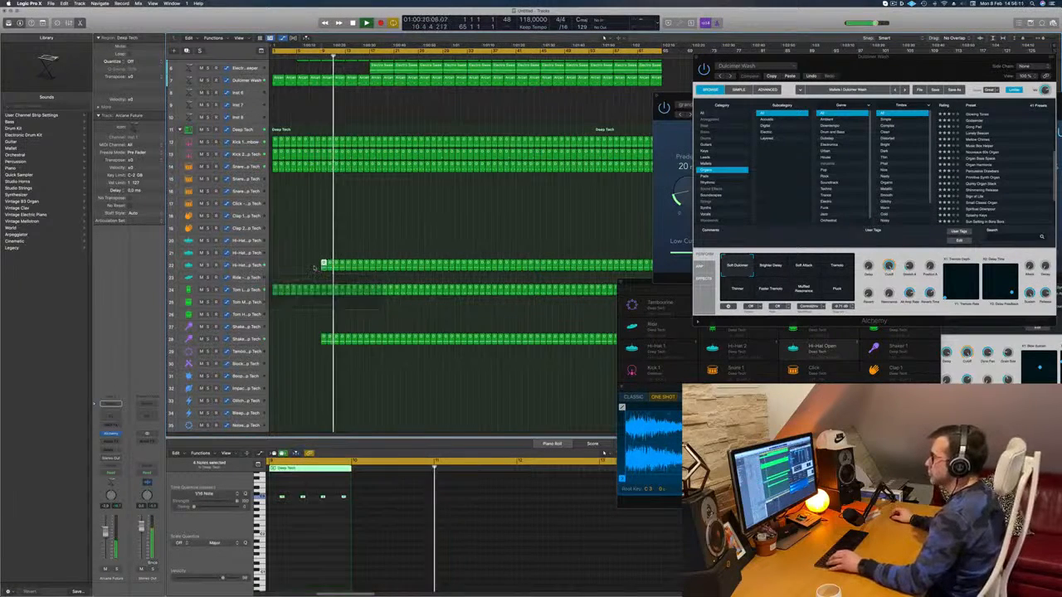
- Delete the reeds regions in bars 9–12 and the Dulcimer Wash regions in bars 9–16, and resume playback
scroll(327, 119, up, 5)
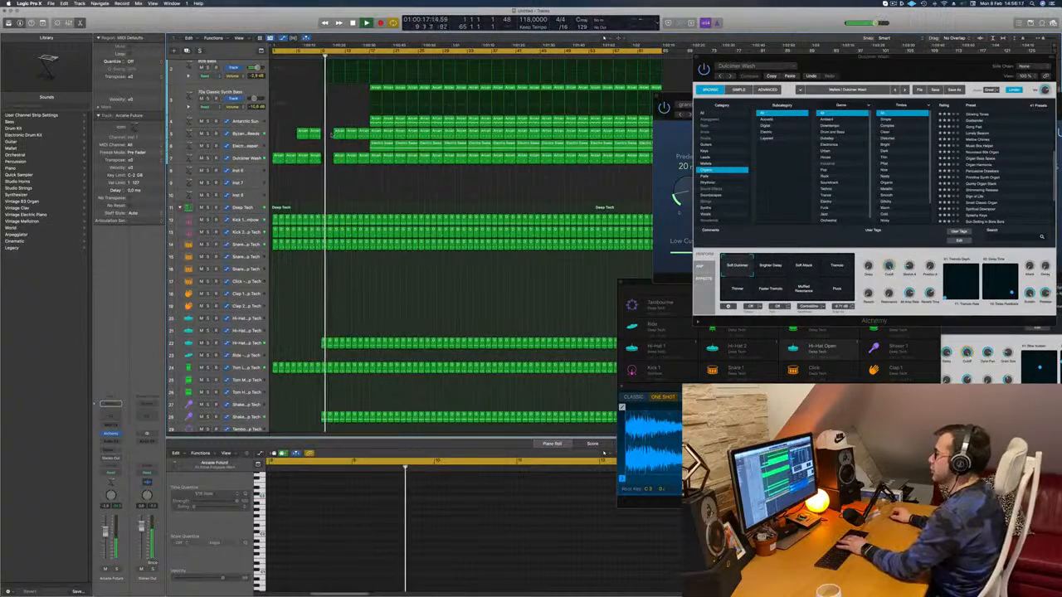
scroll(349, 108, up, 2)
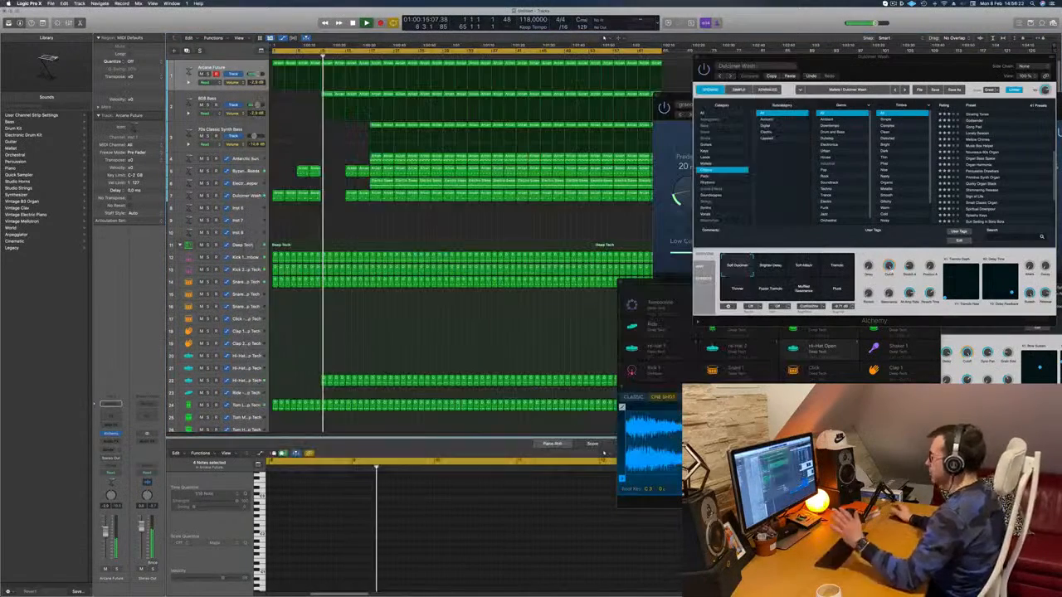
key(space)
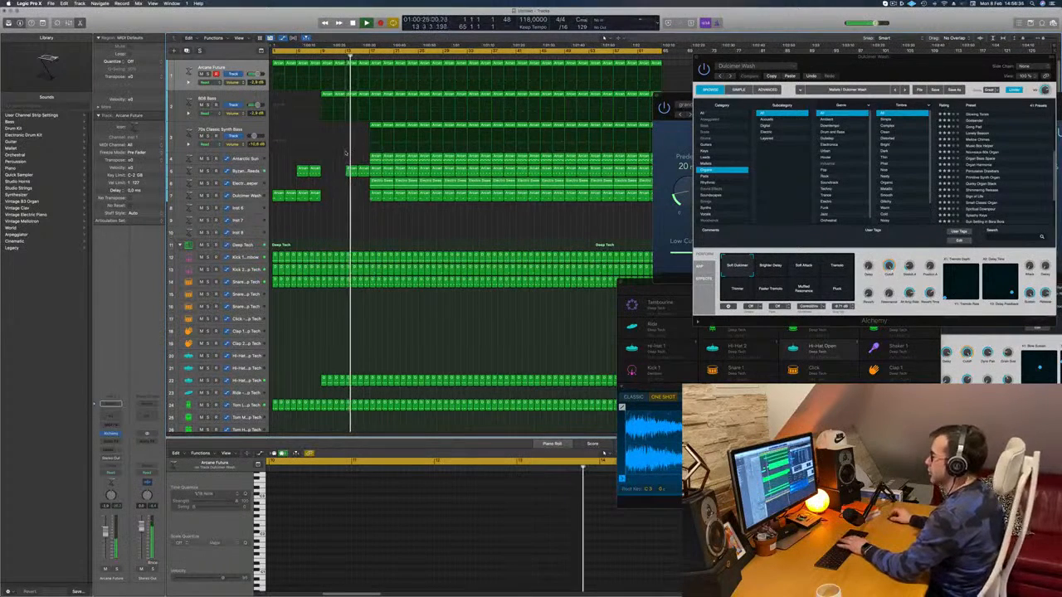
- Delete the 70s Classic Synth Bass regions in bars 17–24 so the synth bass enters at bar 25
click(375, 126)
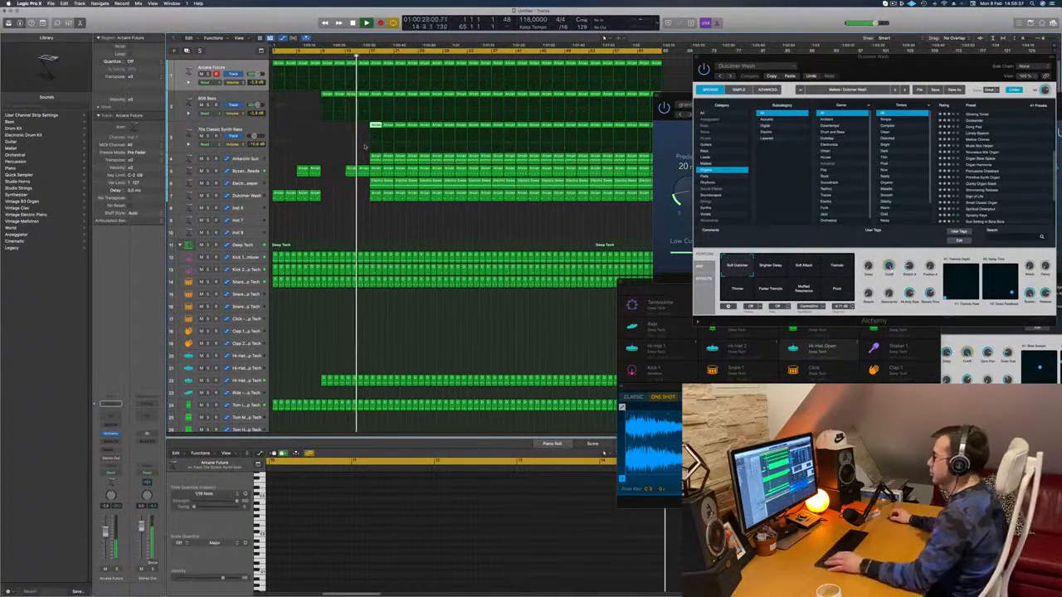
key(Delete)
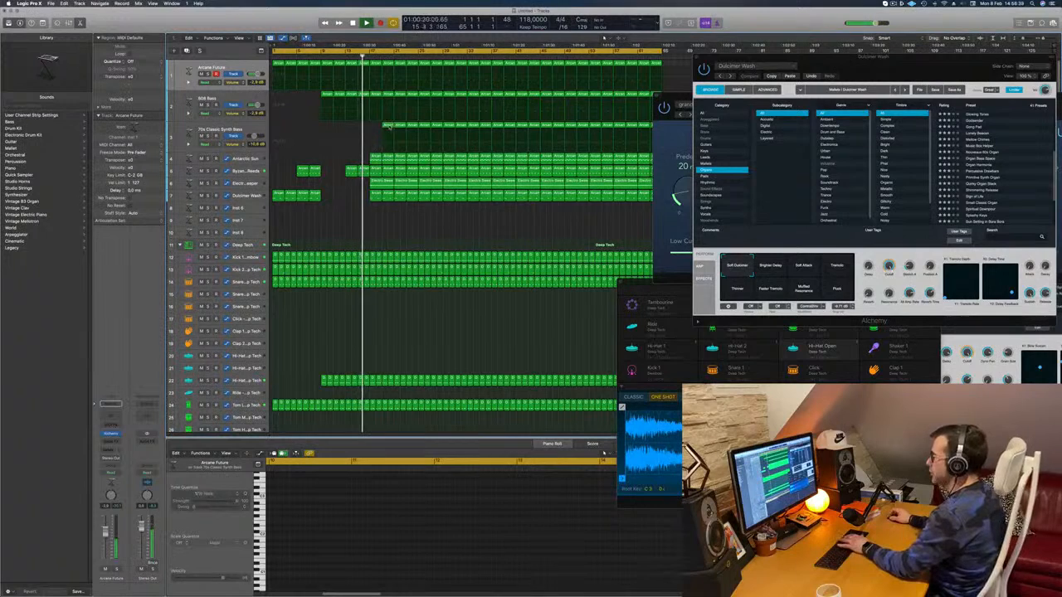
click(396, 126)
key(Delete)
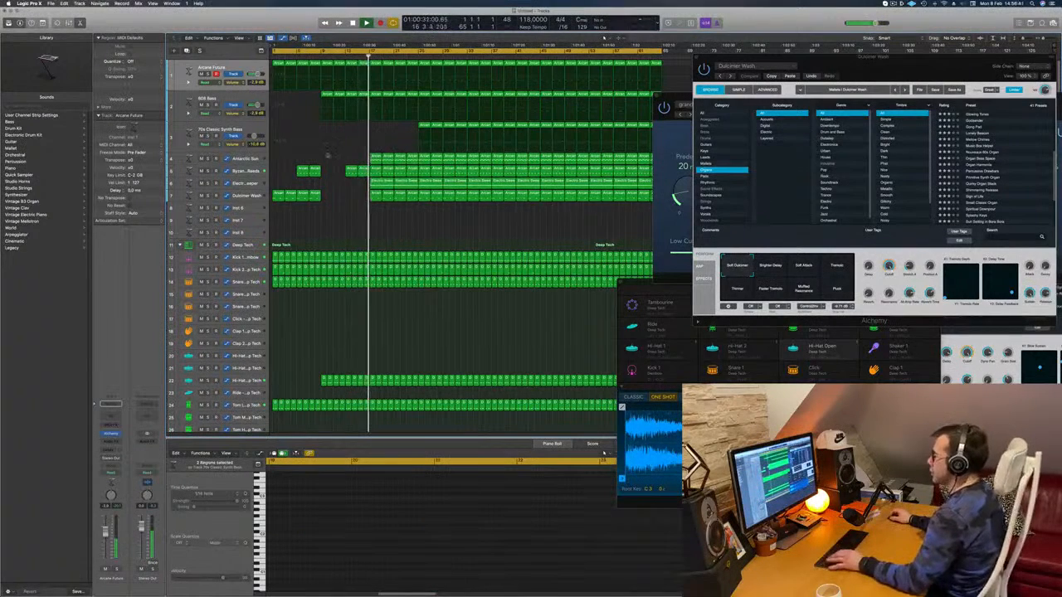
- Delete the electric piano and Dulcimer Wash regions in bars 17–24 so both tracks continue from bar 25
click(375, 182)
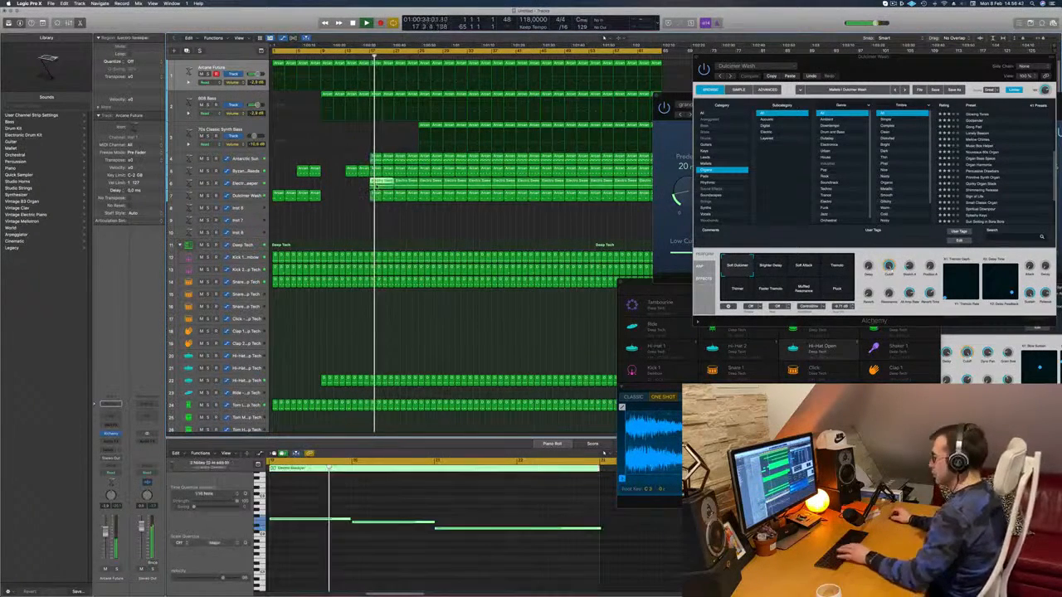
key(Delete)
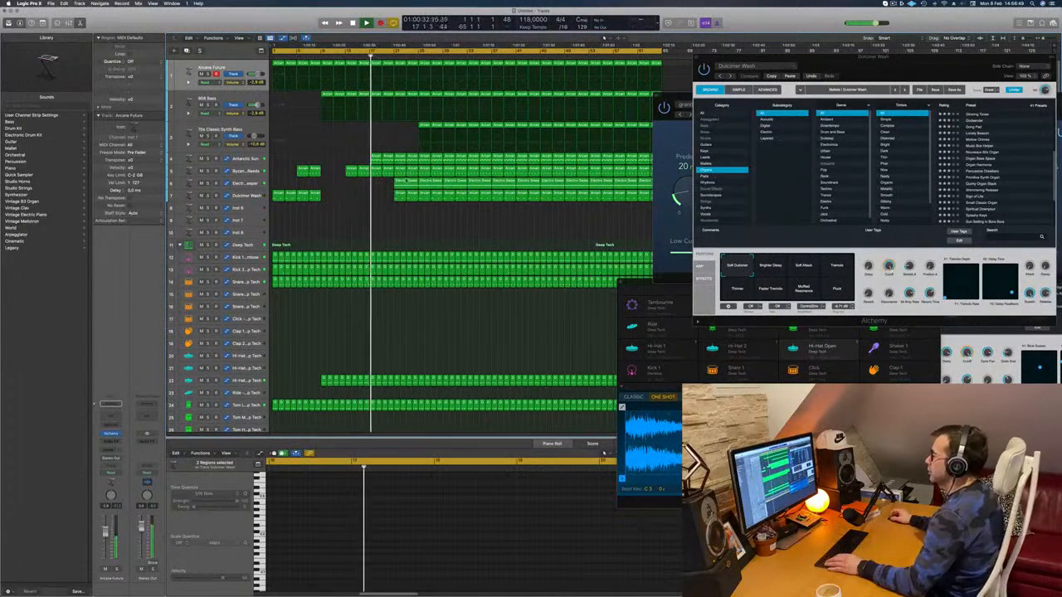
click(406, 181)
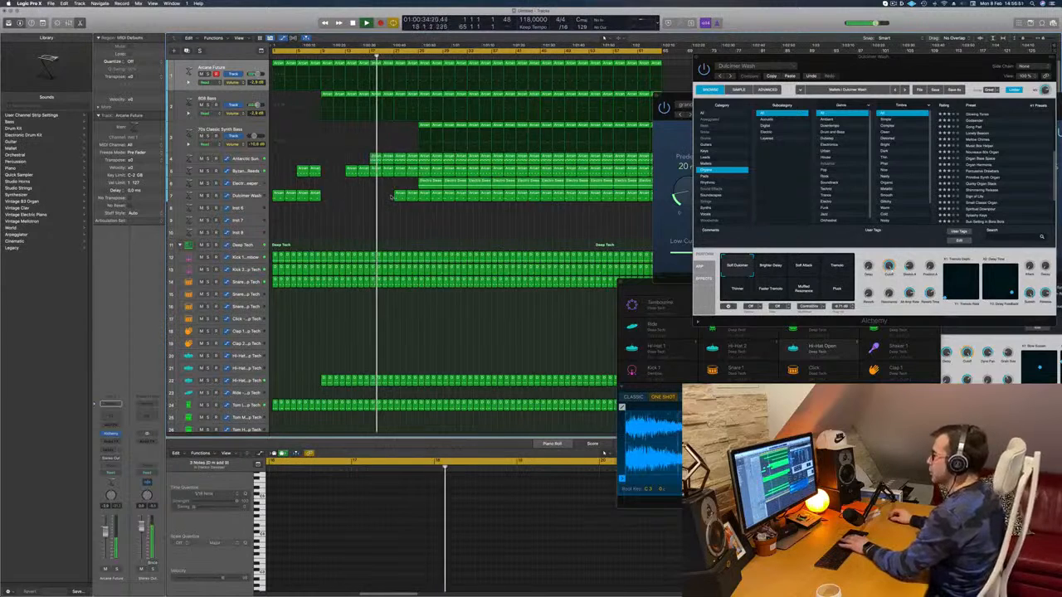
drag(391, 197, 412, 196)
key(Delete)
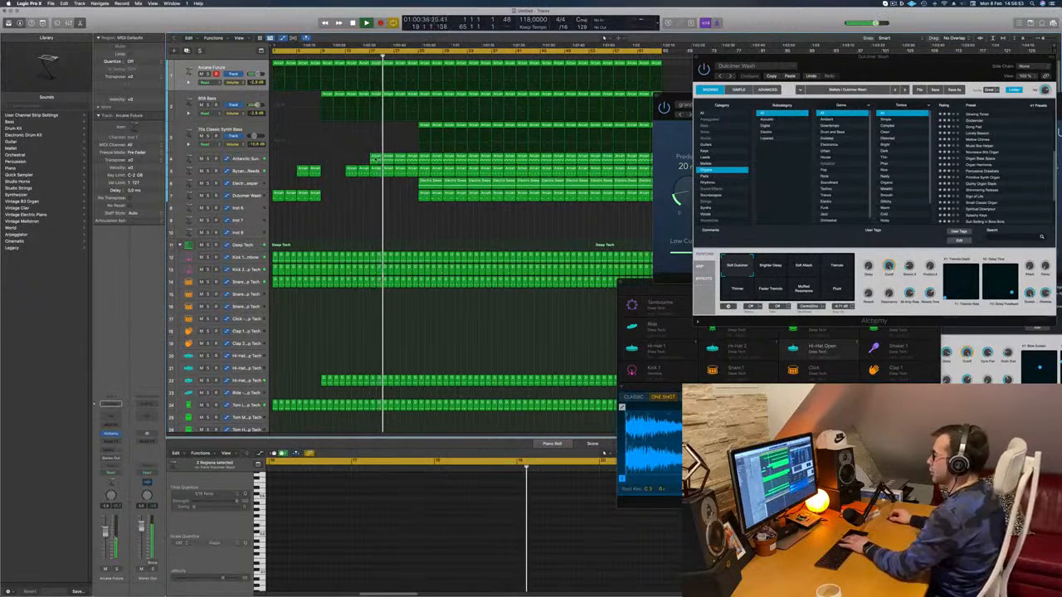
- Try to remove the Arcane Future and 808 Bass regions in bars 17–24
click(382, 70)
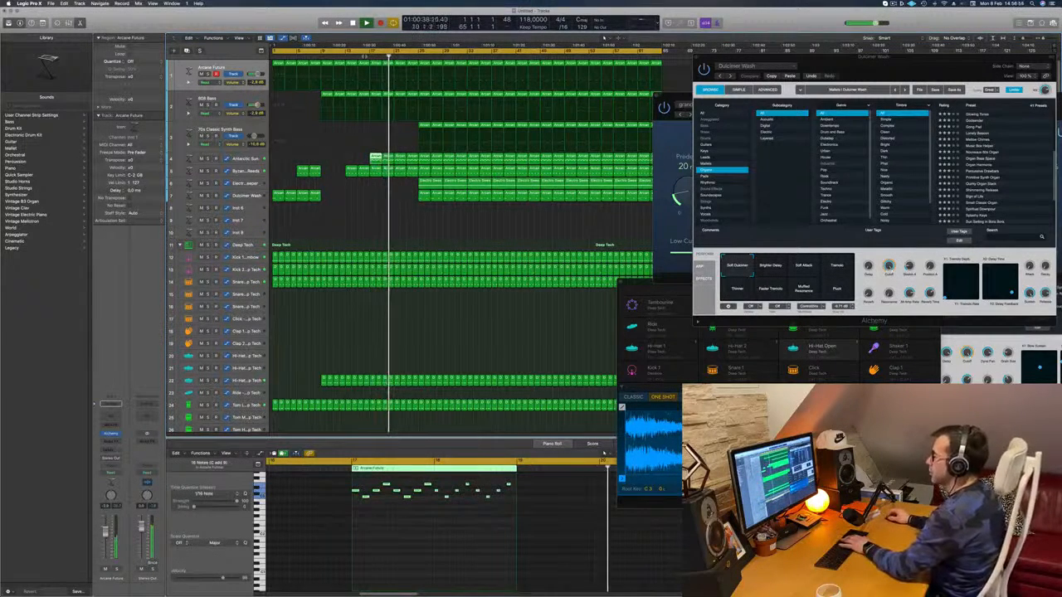
click(398, 121)
drag(414, 69, 381, 98)
key(Delete)
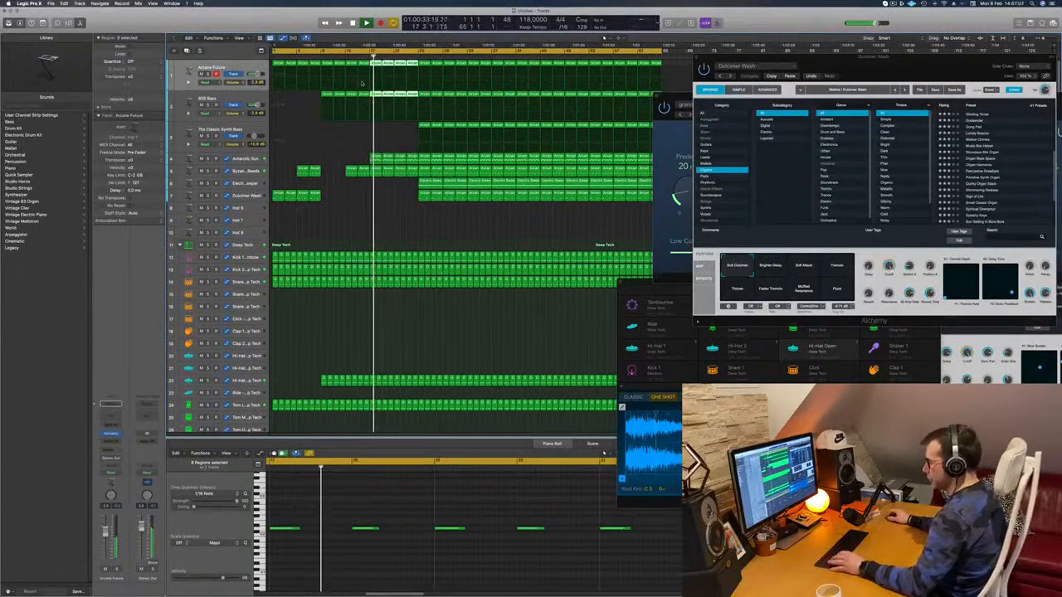
key(super+s)
key(Escape)
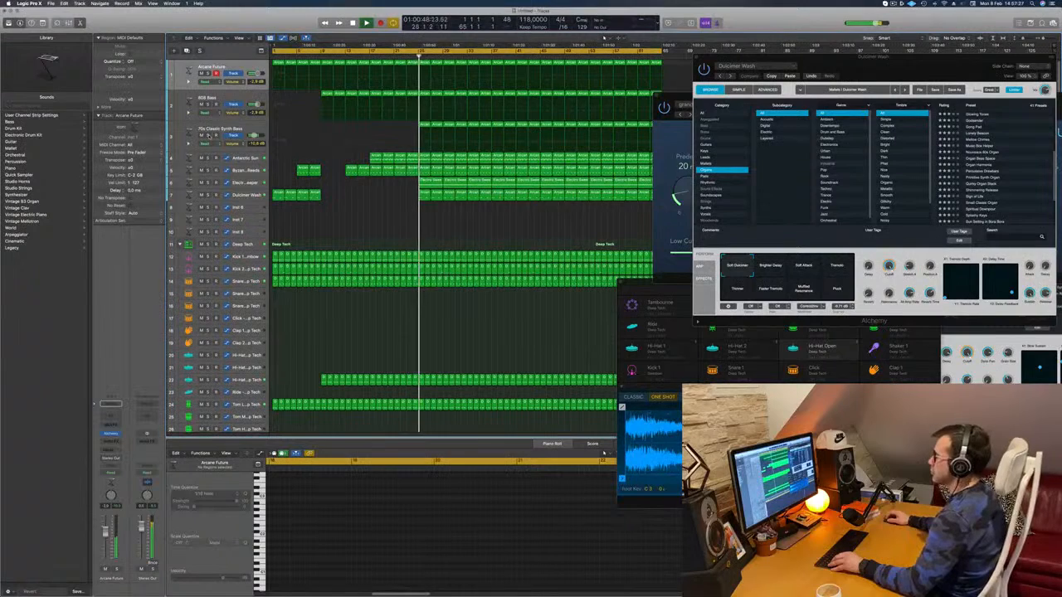
- Delete the Antarctic Sun, electric piano and Dulcimer Wash regions in bars 25–32 and the Arcane Future regions in bars 25–28, and audition the passage
click(432, 181)
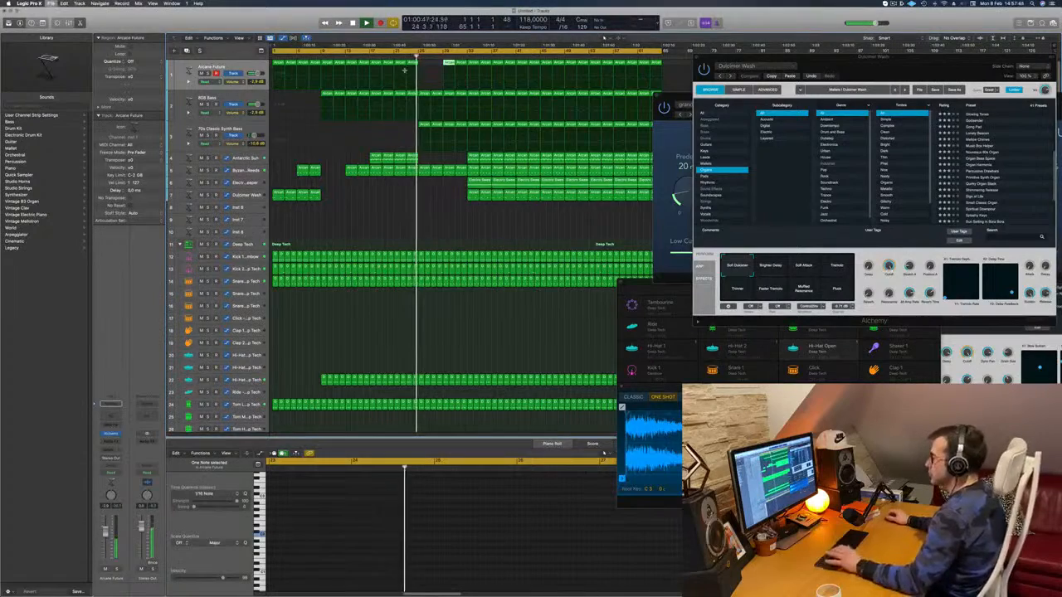
key(super+s)
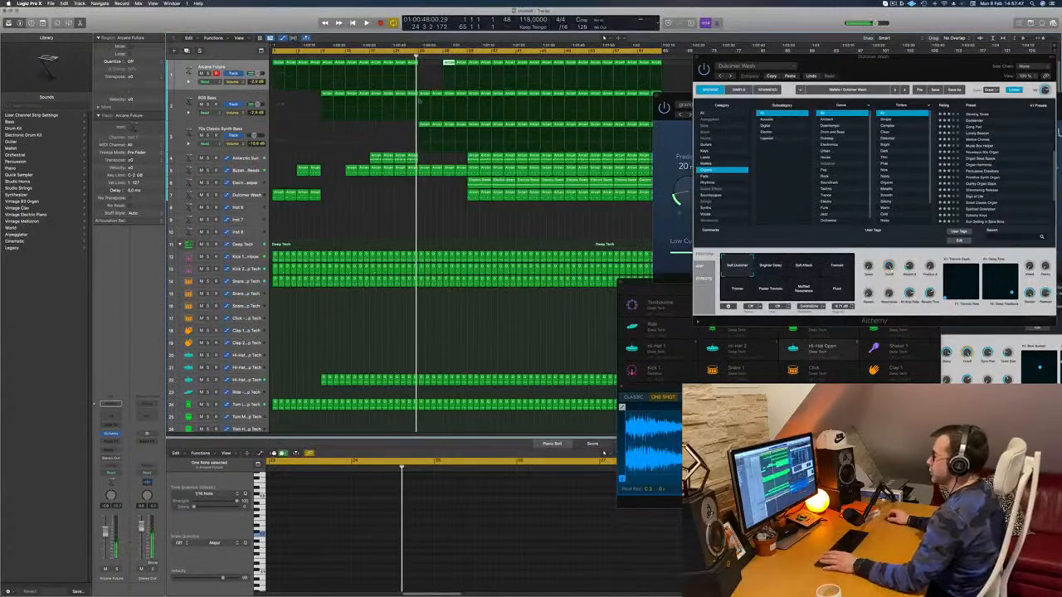
click(397, 215)
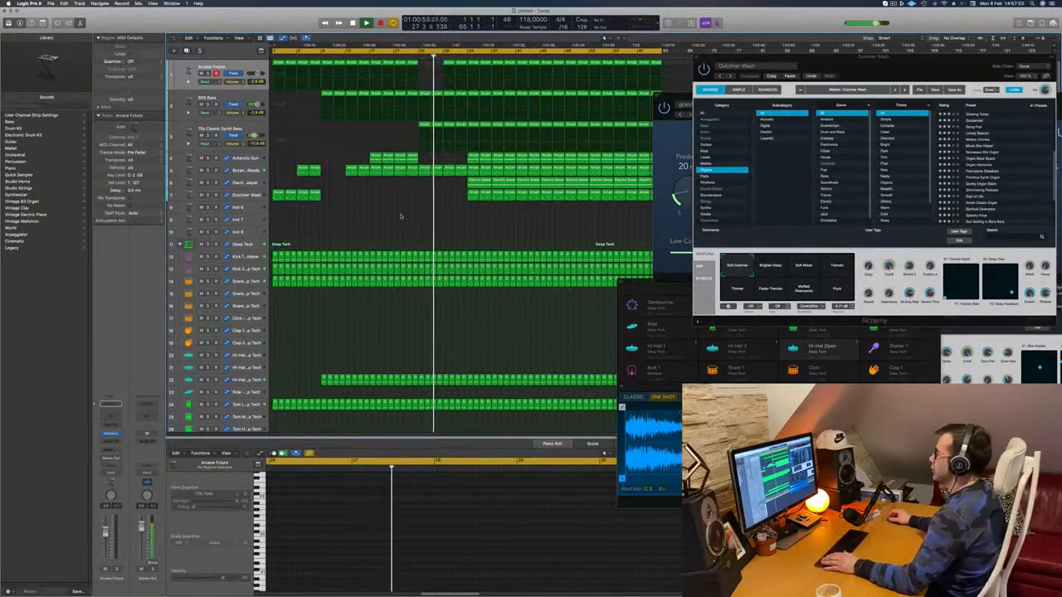
key(space)
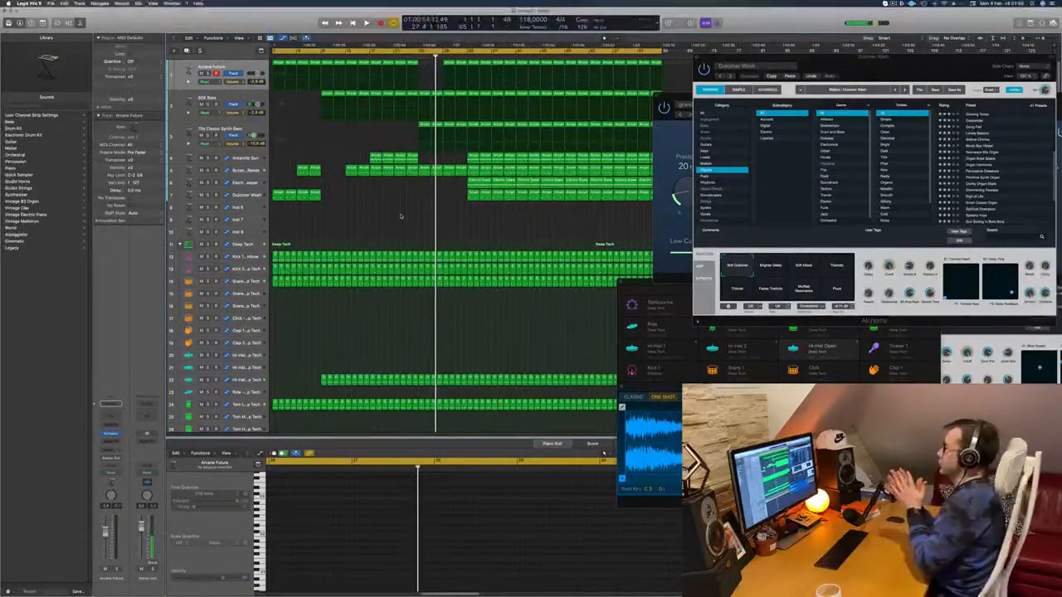